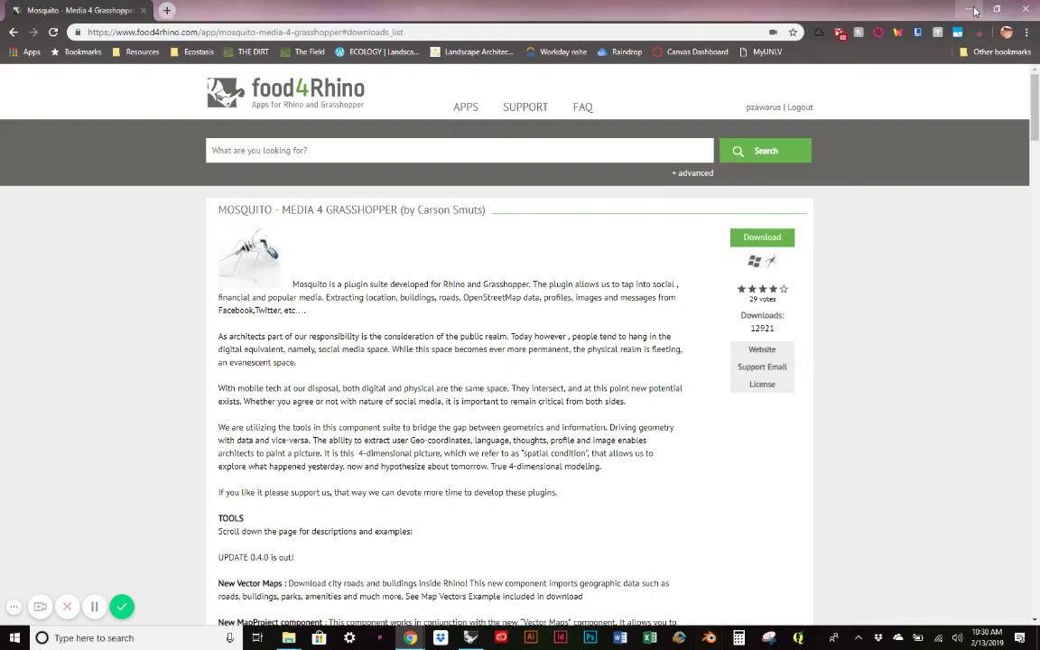
Switch from the browser to Rhino and Grasshopper, and examine the Flow component and the slope-coloured terrain in the Perspective and Top views
{"action": "left_click", "coordinate": [971, 10]}
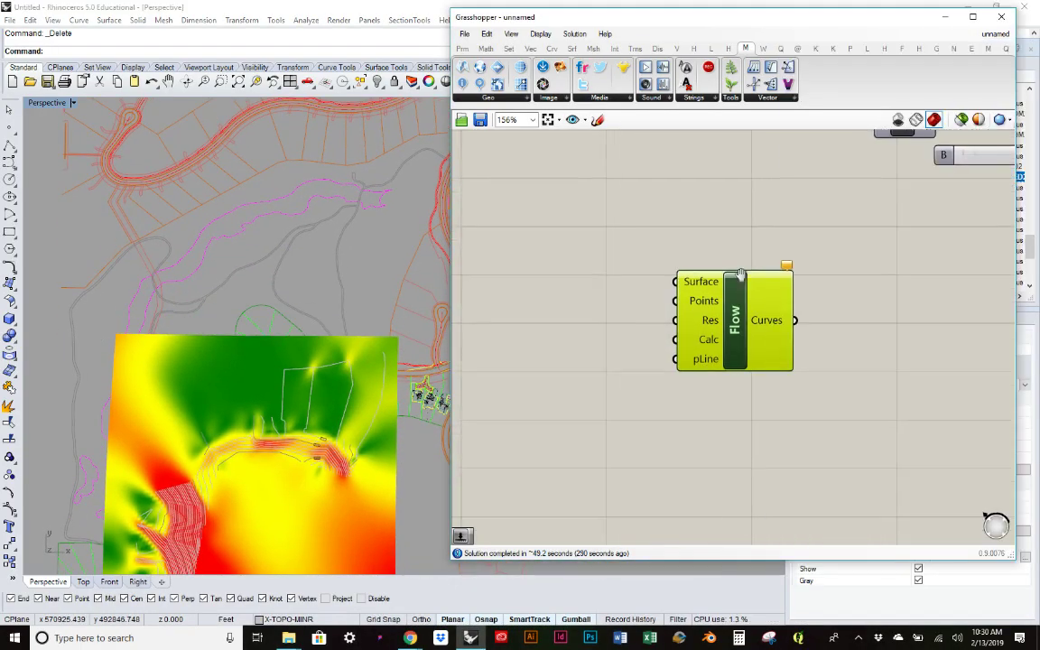
{"action": "left_click_drag", "start_coordinate": [720, 276], "coordinate": [741, 299]}
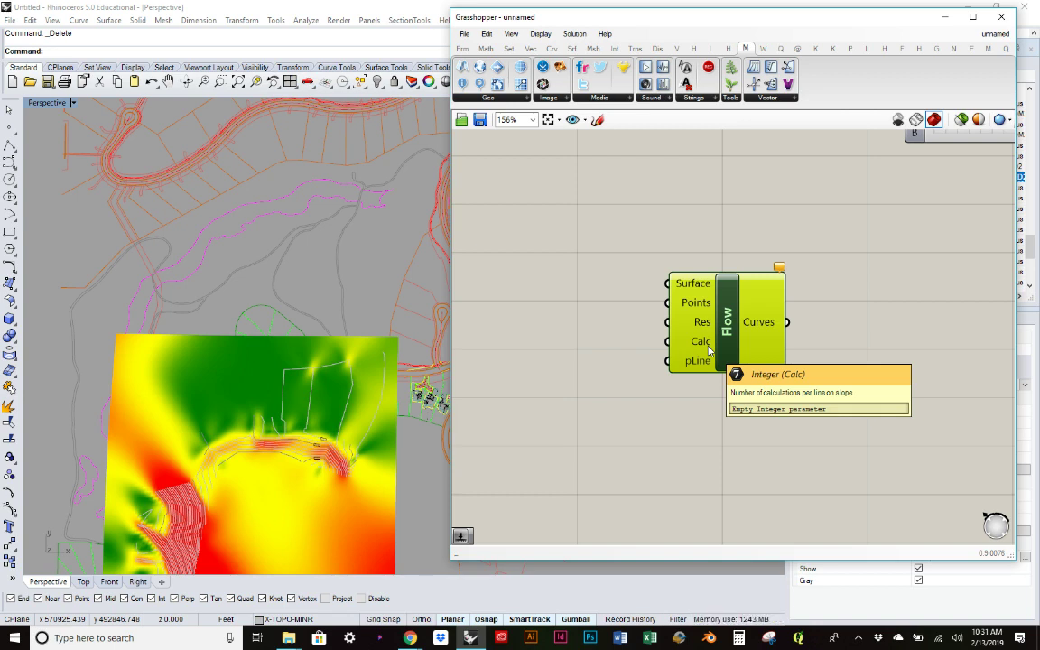
{"action": "right_click_drag", "start_coordinate": [397, 370], "coordinate": [264, 291]}
{"action": "scroll", "coordinate": [265, 291], "scroll_direction": "up", "scroll_amount": 4}
{"action": "right_click_drag", "start_coordinate": [286, 376], "coordinate": [353, 325]}
{"action": "scroll", "coordinate": [208, 293], "scroll_direction": "down", "scroll_amount": 6}
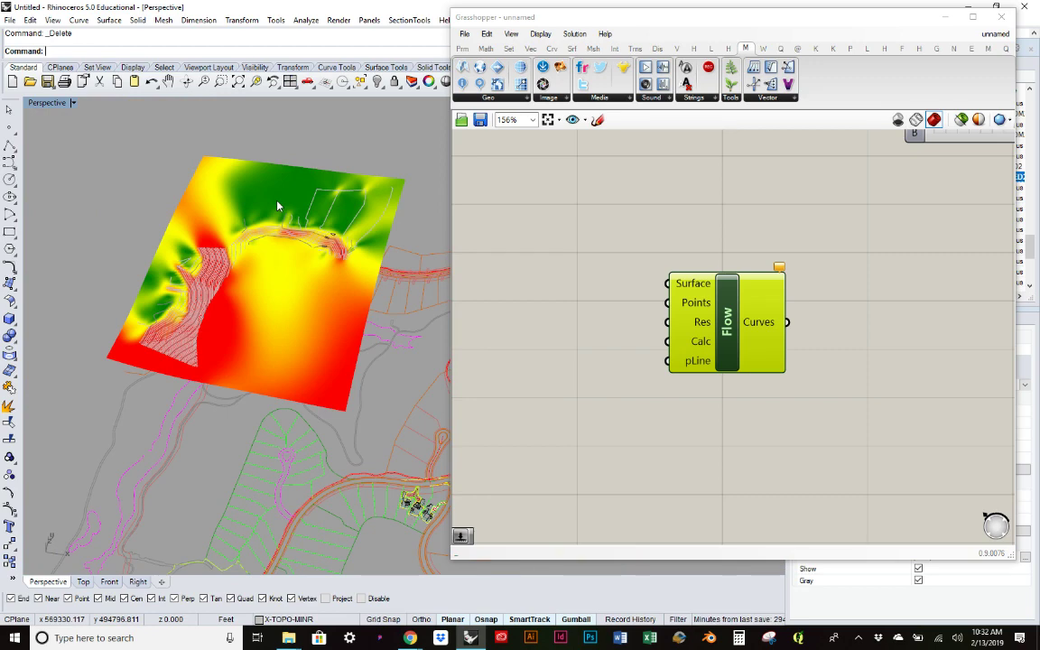
{"action": "right_click_drag", "start_coordinate": [272, 168], "coordinate": [318, 236]}
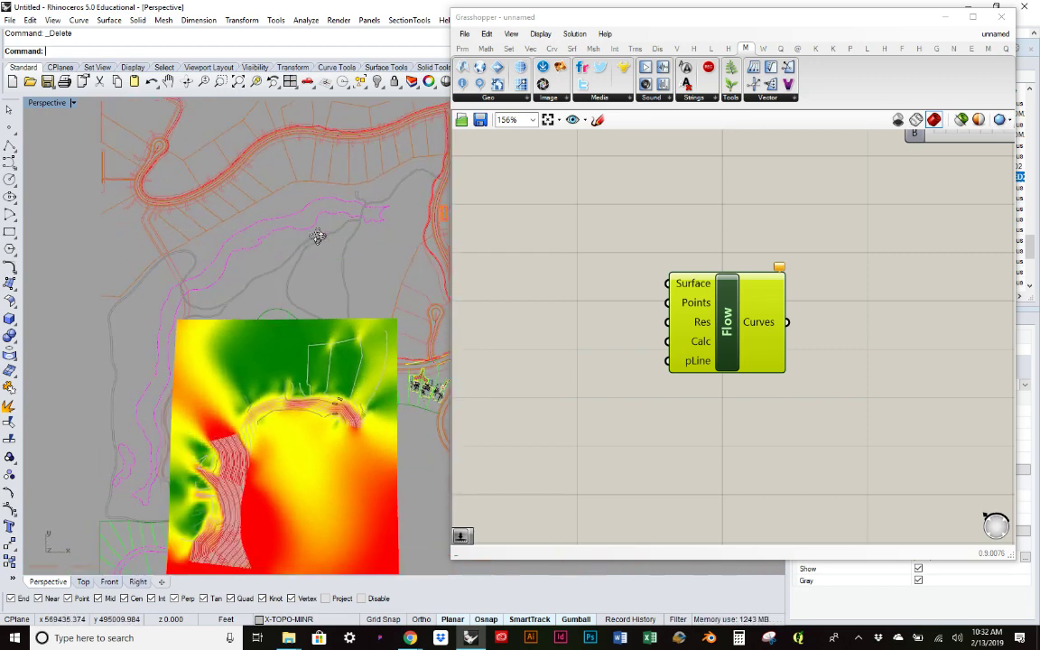
{"action": "scroll", "coordinate": [265, 390], "scroll_direction": "up", "scroll_amount": 5}
{"action": "right_click_drag", "start_coordinate": [332, 374], "coordinate": [299, 336], "text": "shift"}
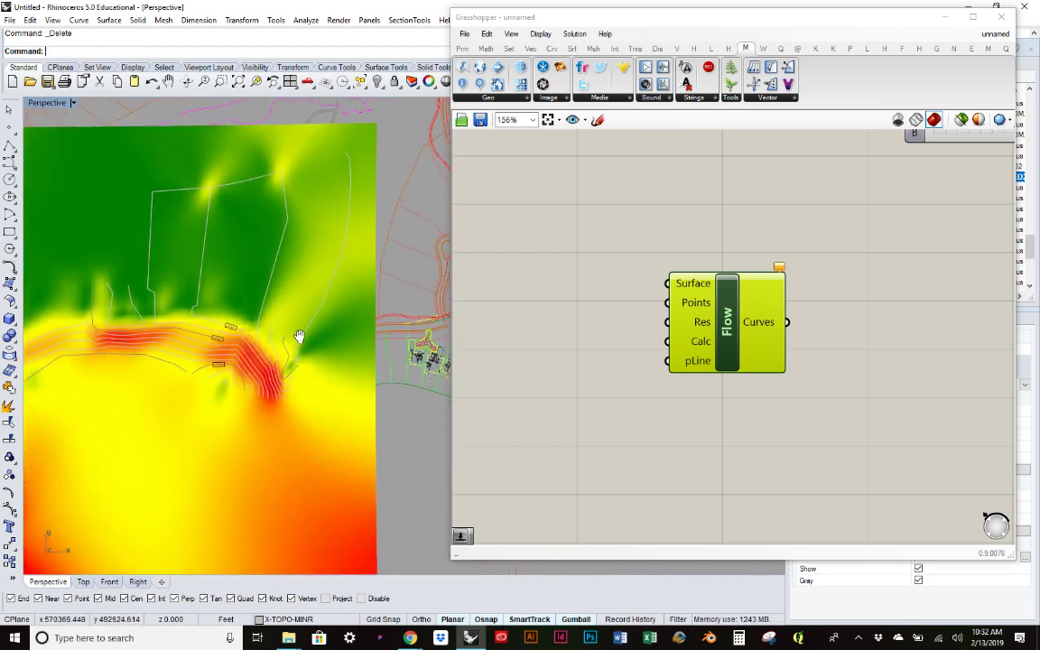
{"action": "left_click", "coordinate": [83, 582]}
{"action": "scroll", "coordinate": [260, 414], "scroll_direction": "down", "scroll_amount": 5}
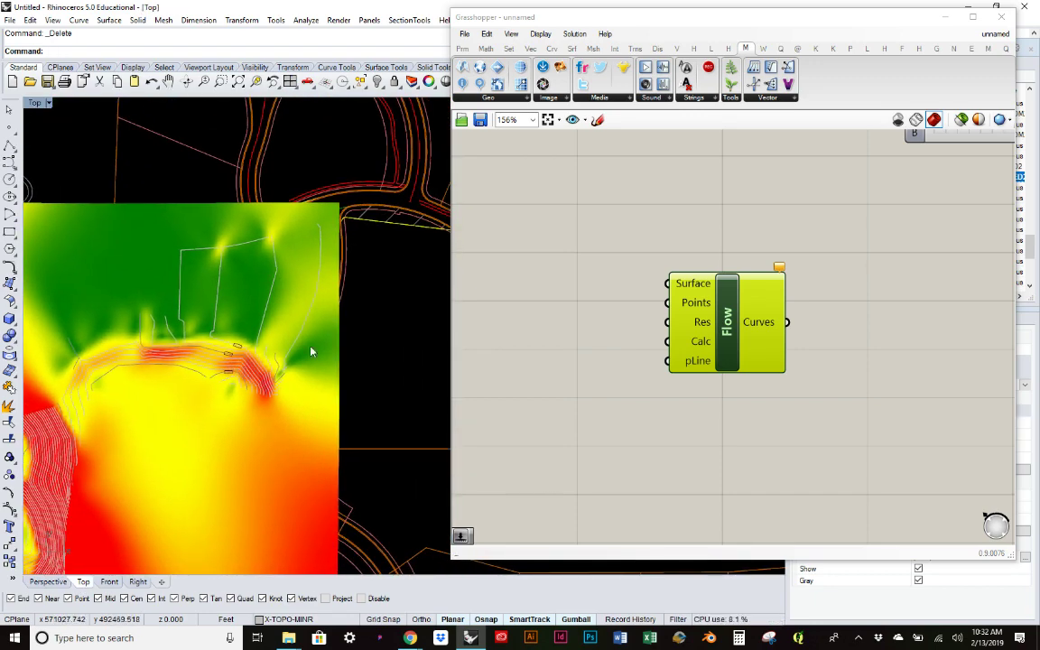
Connect the Patch component's surface output to the Surface input of the Flow component
{"action": "scroll", "coordinate": [735, 335], "scroll_direction": "down", "scroll_amount": 4}
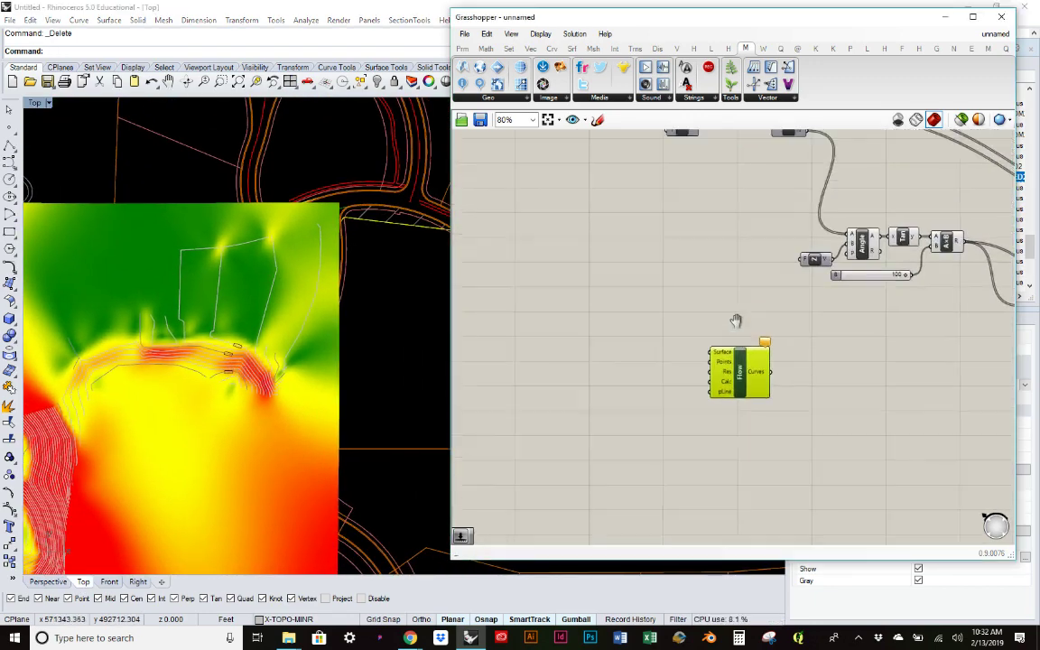
{"action": "right_click_drag", "start_coordinate": [736, 334], "coordinate": [738, 399]}
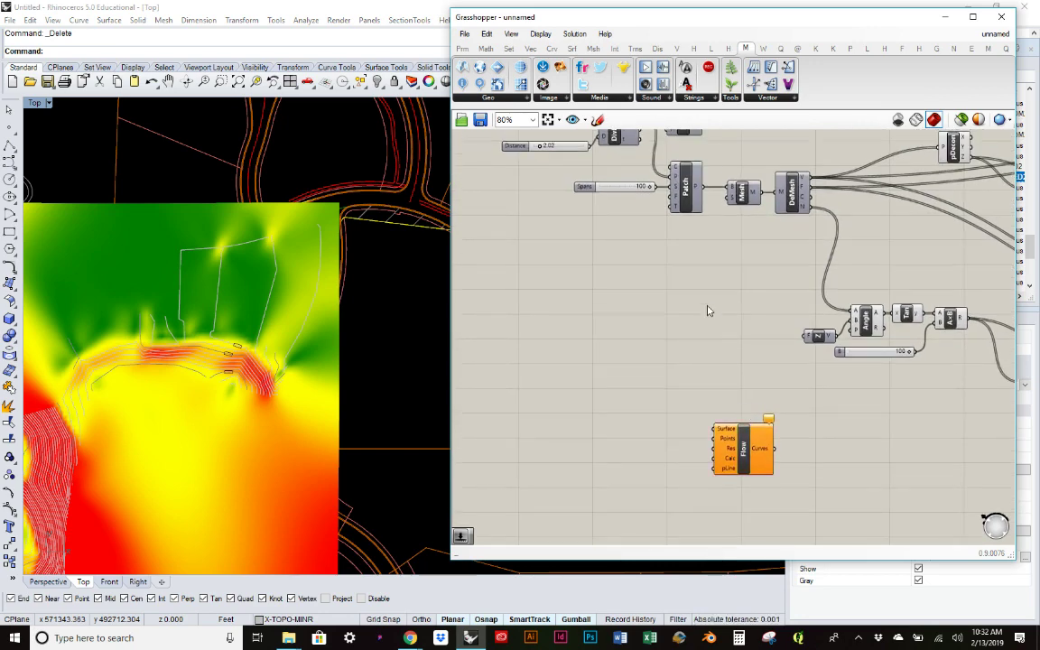
{"action": "left_click", "coordinate": [686, 190]}
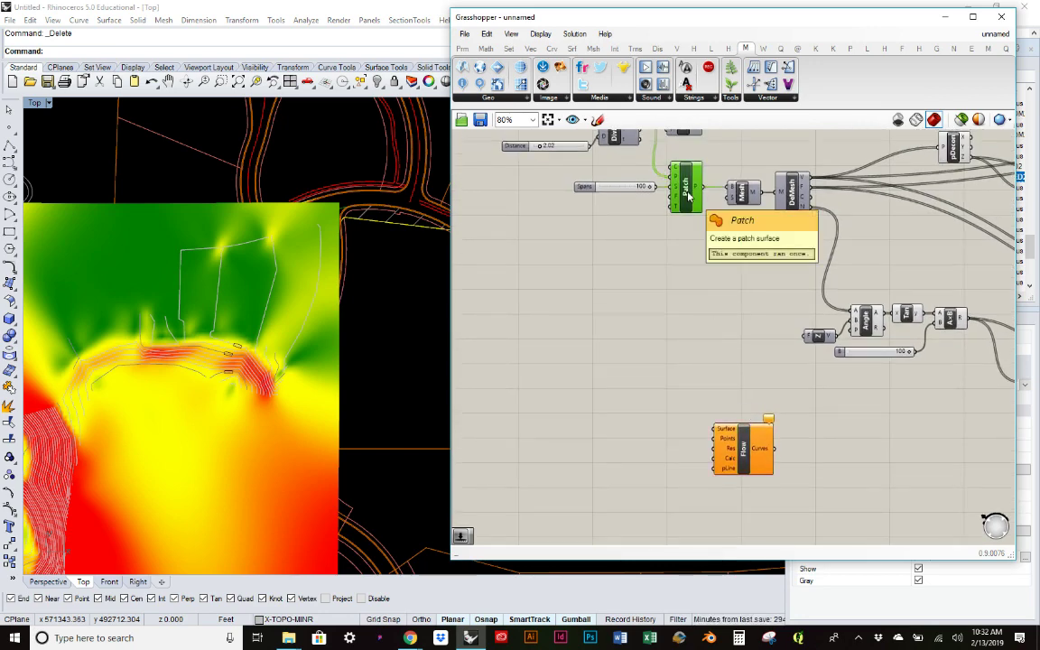
{"action": "right_click_drag", "start_coordinate": [686, 197], "coordinate": [683, 233]}
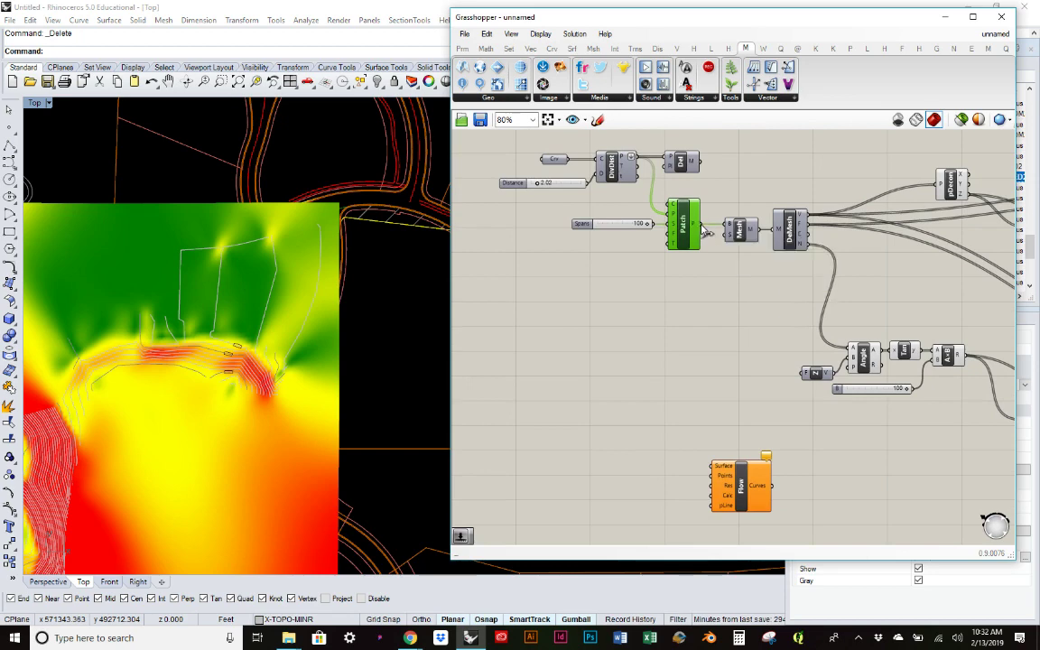
{"action": "left_click_drag", "start_coordinate": [705, 230], "coordinate": [713, 465]}
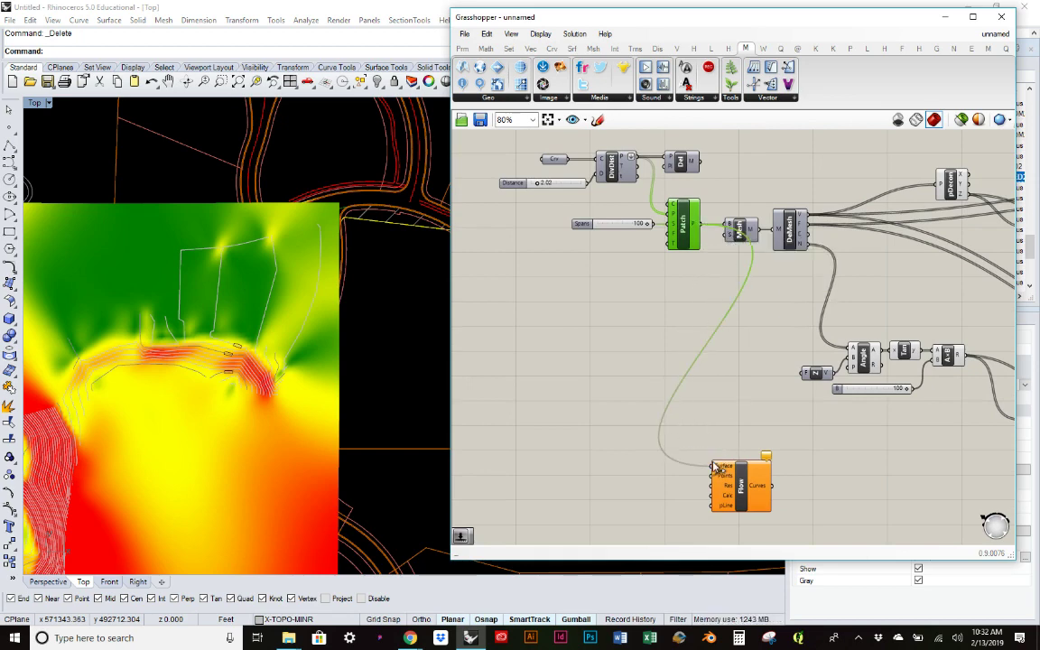
{"action": "left_click", "coordinate": [738, 412]}
{"action": "right_click_drag", "start_coordinate": [747, 434], "coordinate": [719, 395]}
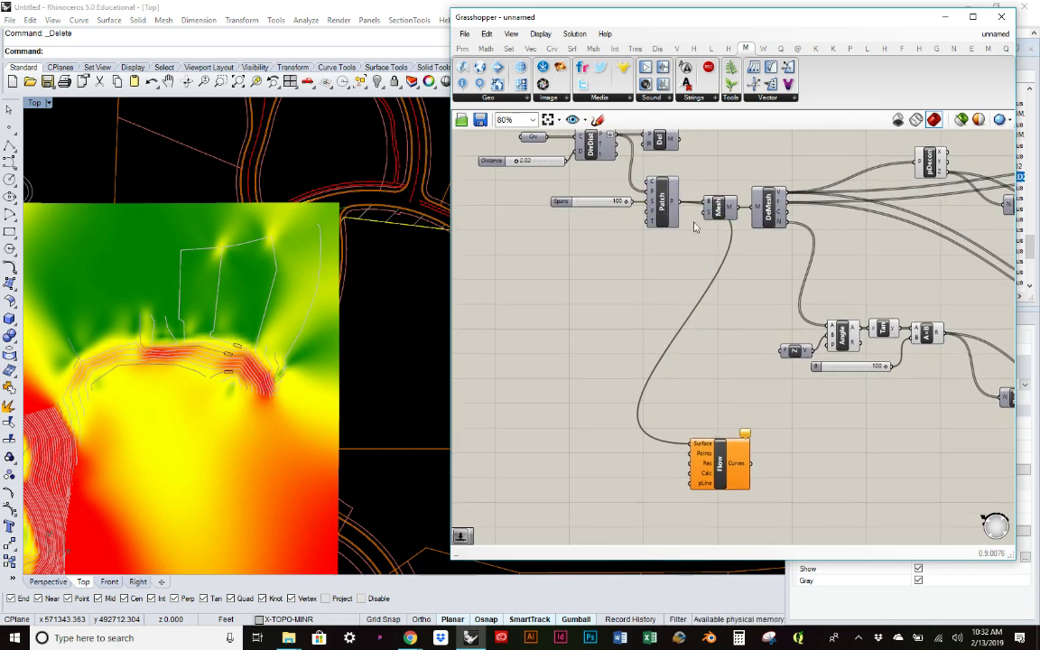
{"action": "scroll", "coordinate": [689, 222], "scroll_direction": "up", "scroll_amount": 3}
{"action": "scroll", "coordinate": [691, 216], "scroll_direction": "down", "scroll_amount": 2}
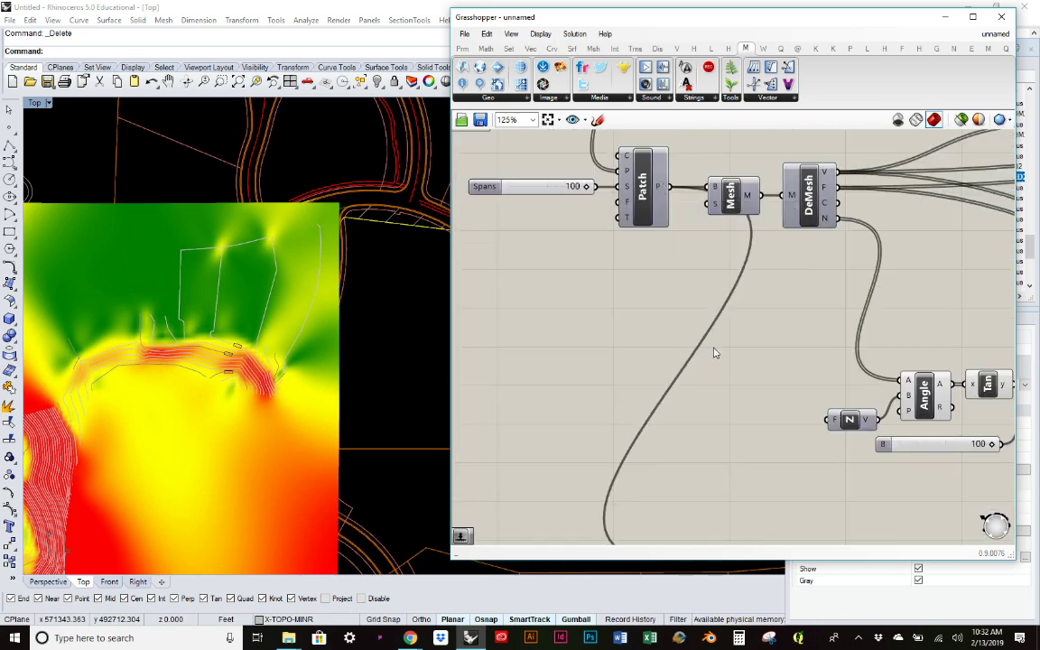
{"action": "right_click_drag", "start_coordinate": [750, 399], "coordinate": [761, 287]}
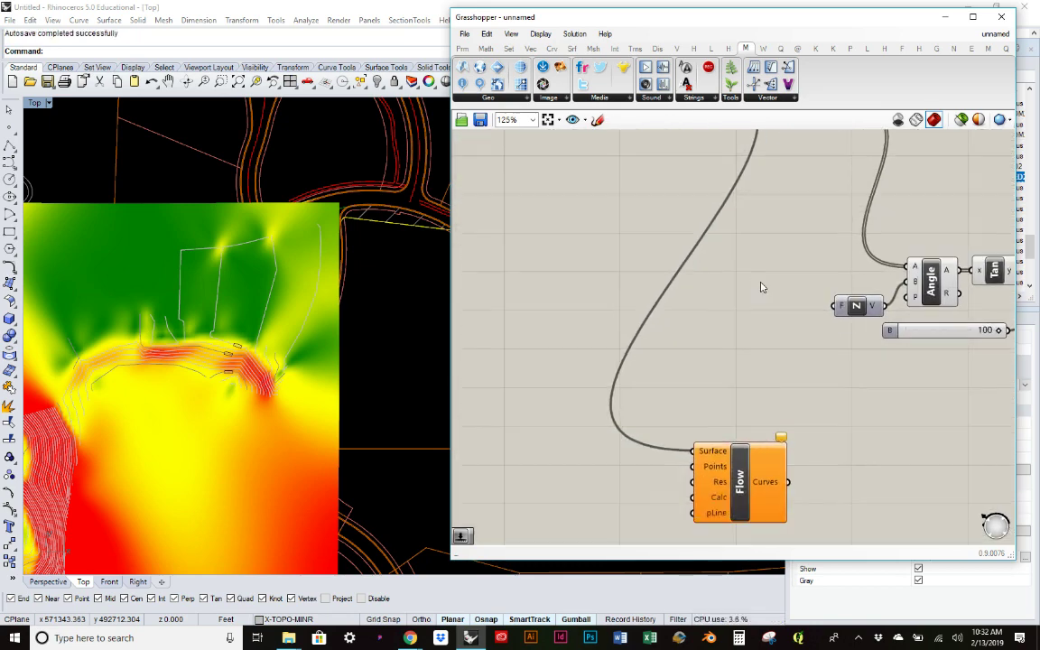
{"action": "scroll", "coordinate": [710, 469], "scroll_direction": "up", "scroll_amount": 2}
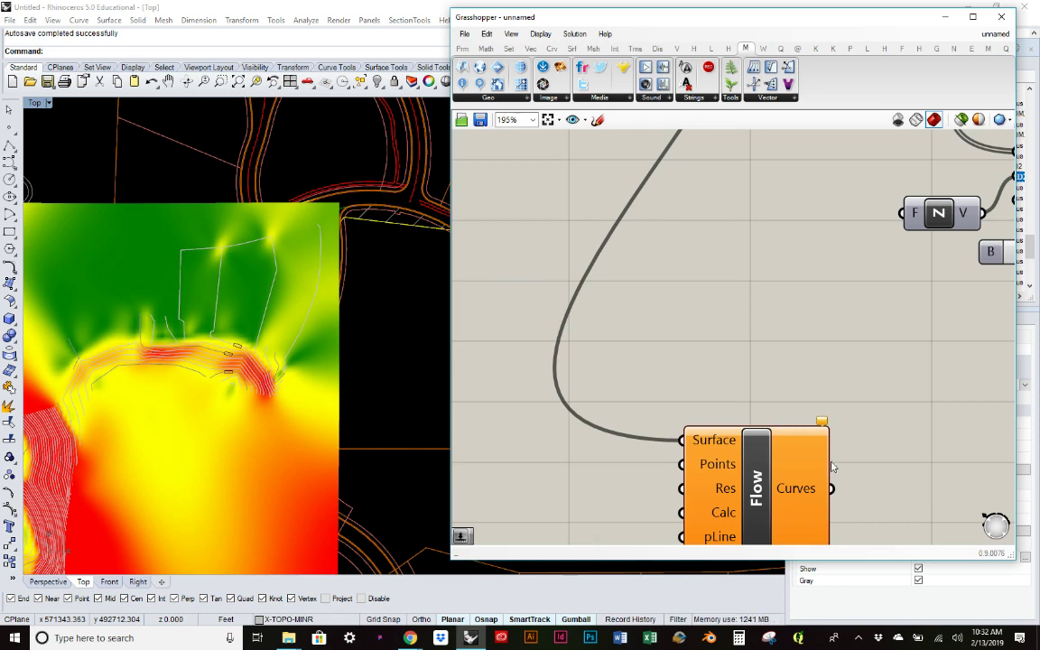
{"action": "right_click_drag", "start_coordinate": [745, 431], "coordinate": [792, 341]}
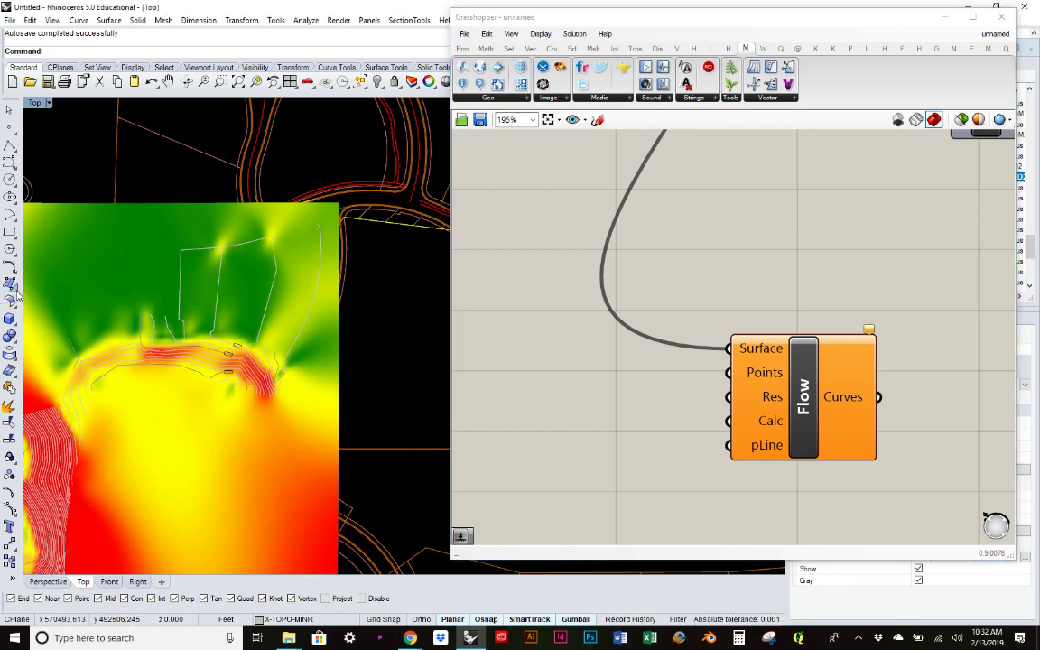
Draw a corner-to-corner rectangular plane in the Top view, covering the outlined plots and the eastern end of the steep red slope
{"action": "left_click", "coordinate": [15, 292]}
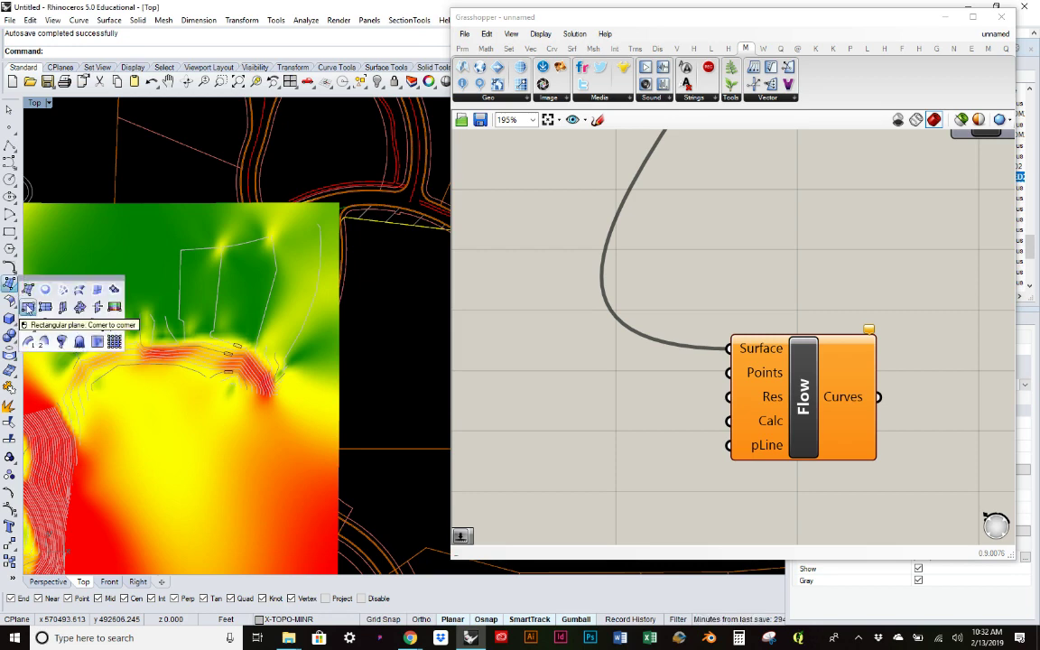
{"action": "left_click", "coordinate": [28, 307]}
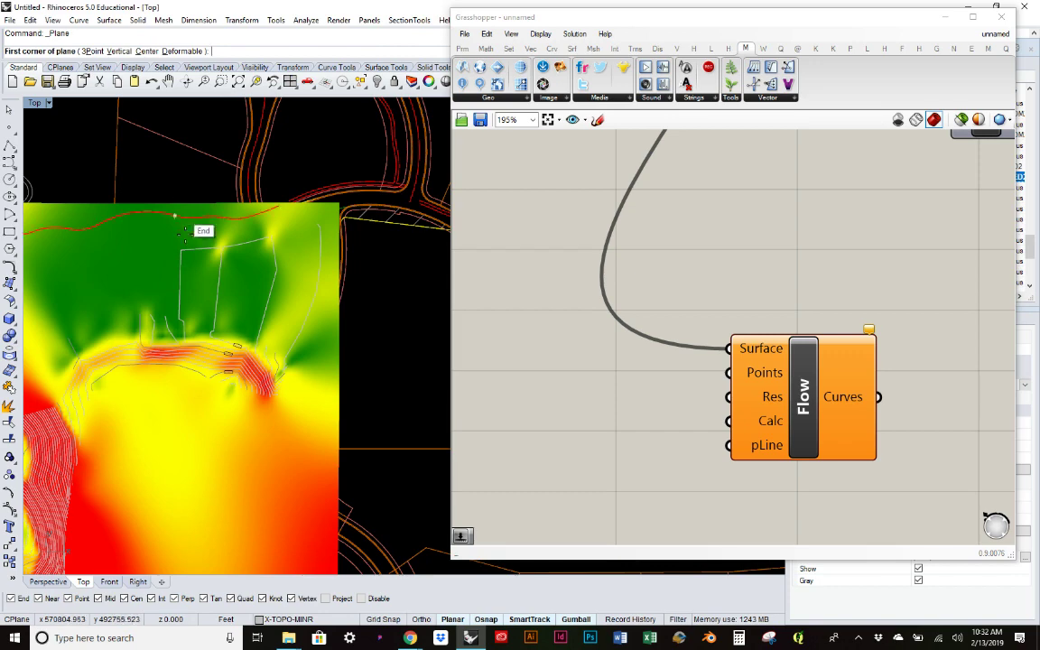
{"action": "scroll", "coordinate": [186, 226], "scroll_direction": "up", "scroll_amount": 4}
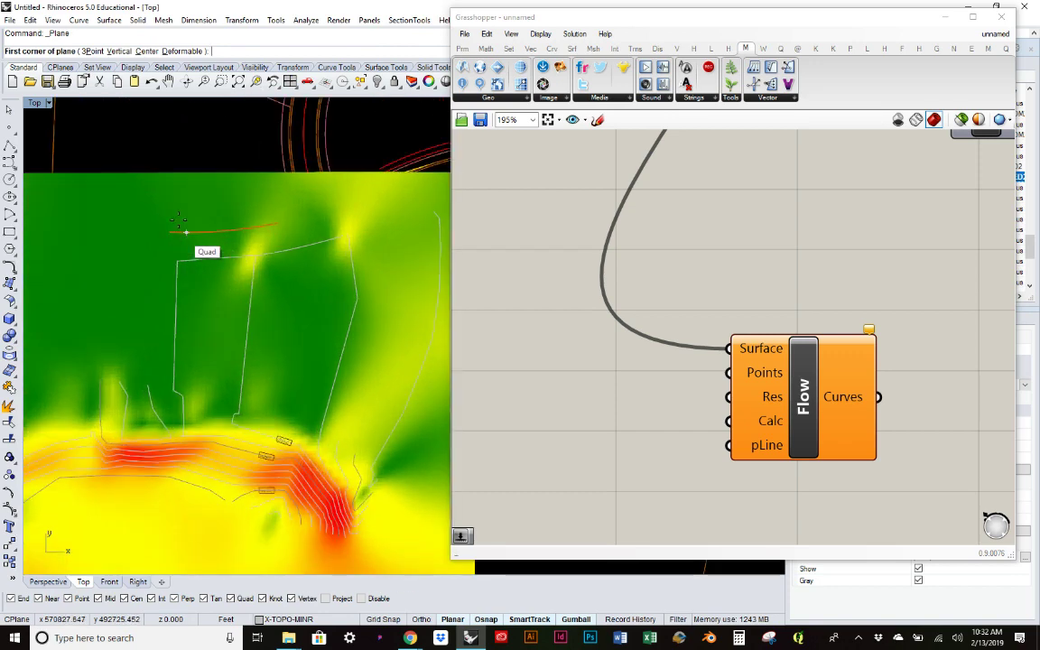
{"action": "left_click", "coordinate": [166, 163]}
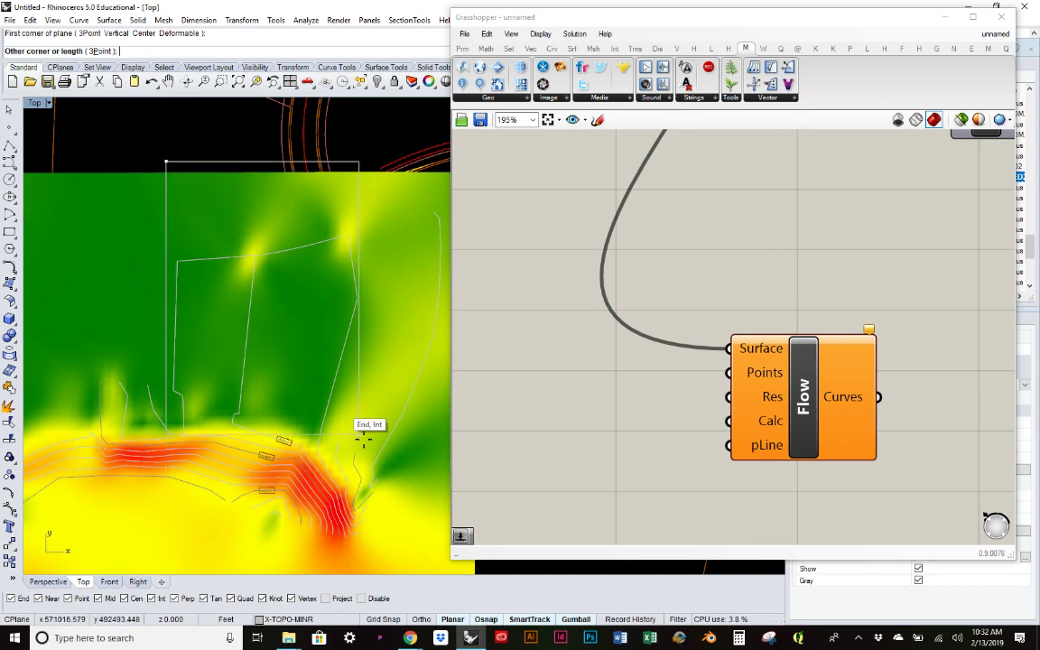
{"action": "right_click_drag", "start_coordinate": [363, 443], "coordinate": [312, 345]}
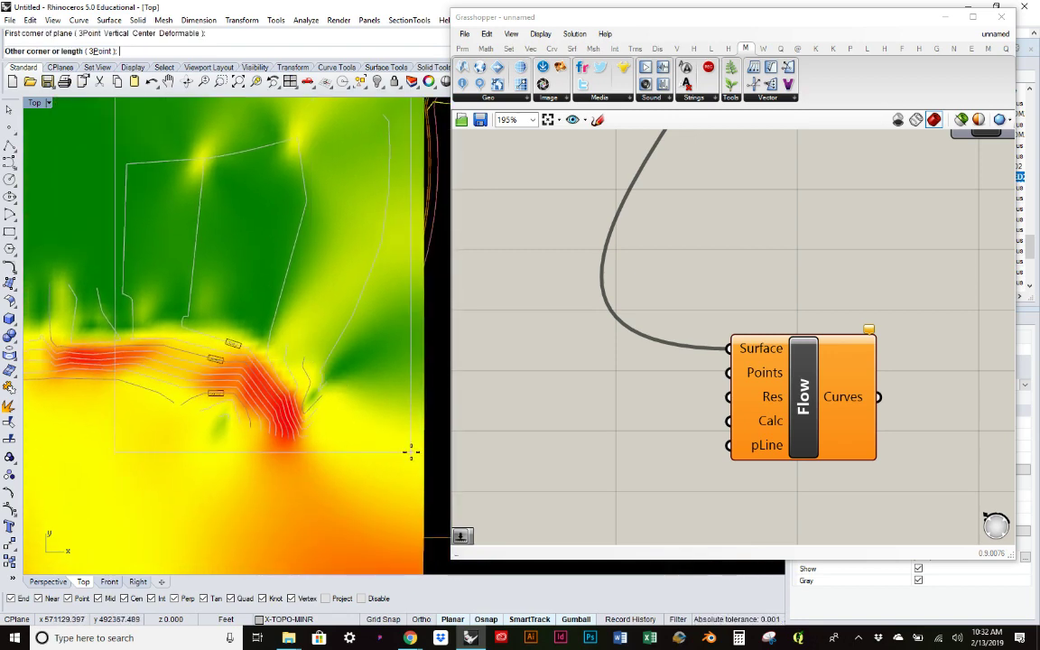
{"action": "scroll", "coordinate": [408, 448], "scroll_direction": "down", "scroll_amount": 2}
{"action": "left_click", "coordinate": [405, 443]}
Add a Surface parameter to the Grasshopper canvas near the Flow component and assign the new rectangular plane to it
{"action": "left_click", "coordinate": [327, 143]}
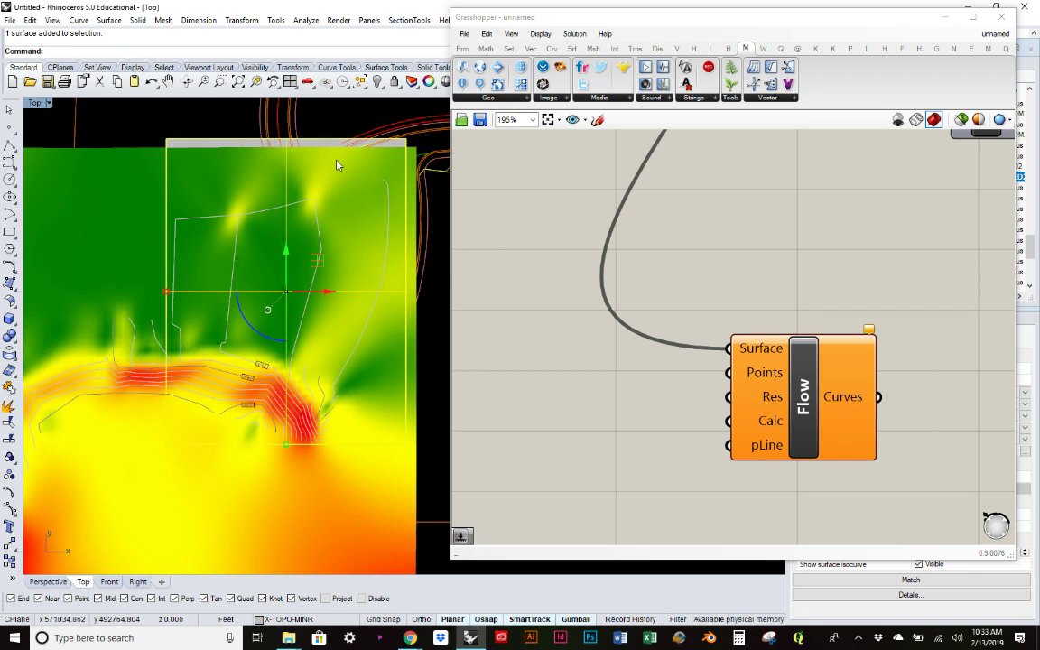
{"action": "left_click", "coordinate": [464, 52]}
{"action": "left_click_drag", "start_coordinate": [521, 84], "coordinate": [557, 389]}
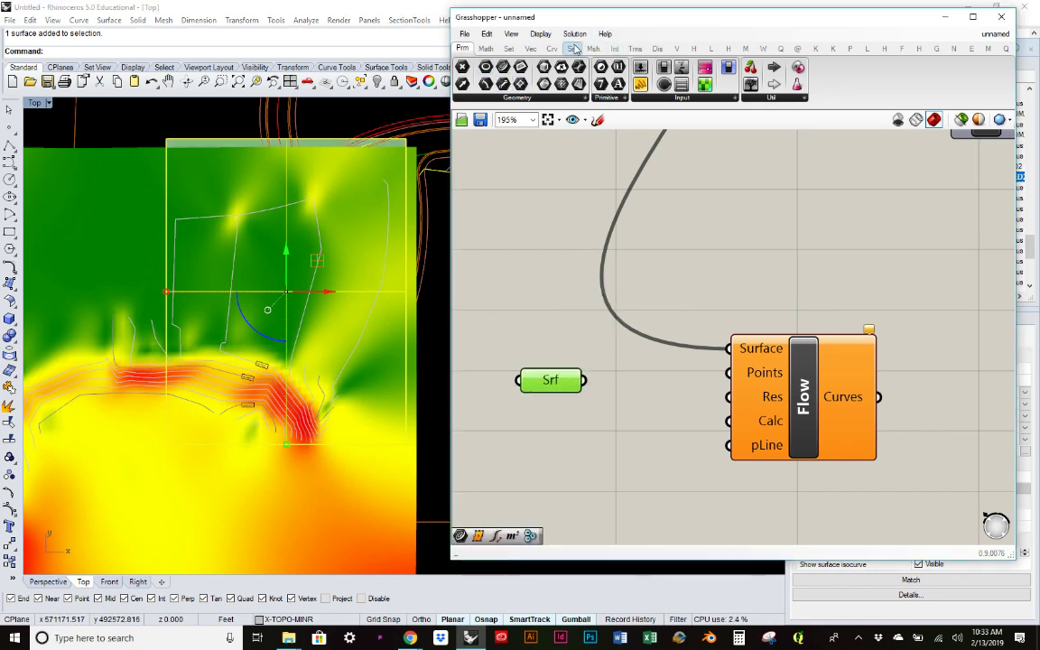
Add a Divide Surface component below the Flow component and connect the Surface parameter to its S input
{"action": "left_click", "coordinate": [574, 49]}
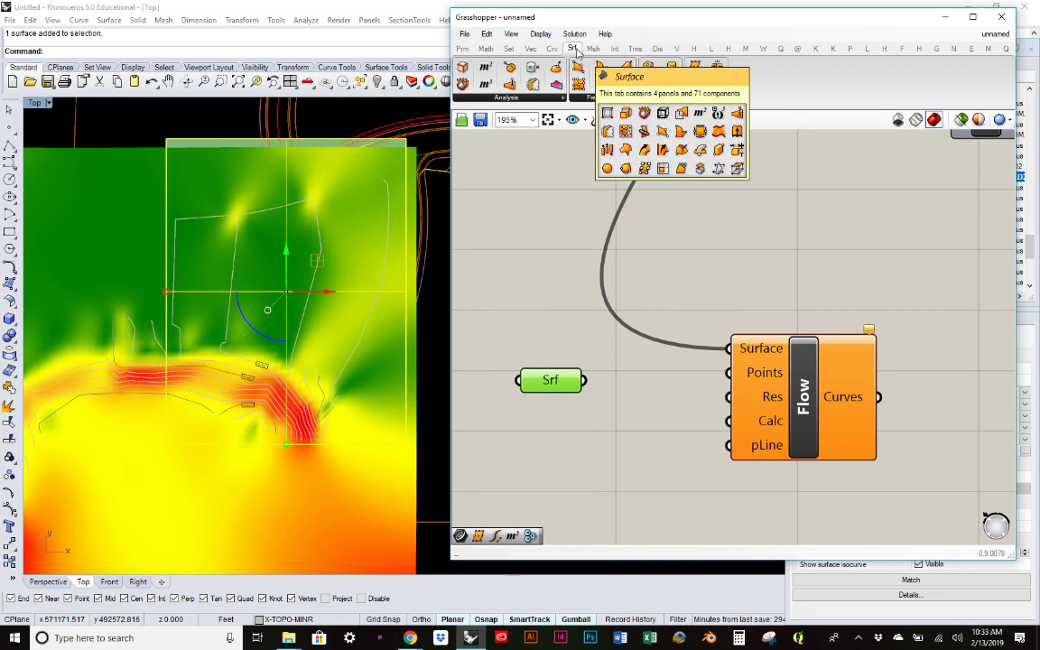
{"action": "left_click", "coordinate": [699, 69]}
{"action": "left_click", "coordinate": [637, 296]}
{"action": "right_click_drag", "start_coordinate": [639, 291], "coordinate": [649, 177]}
{"action": "left_click_drag", "start_coordinate": [658, 216], "coordinate": [682, 472]}
{"action": "left_click_drag", "start_coordinate": [560, 266], "coordinate": [626, 415]}
{"action": "right_click_drag", "start_coordinate": [703, 436], "coordinate": [703, 355]}
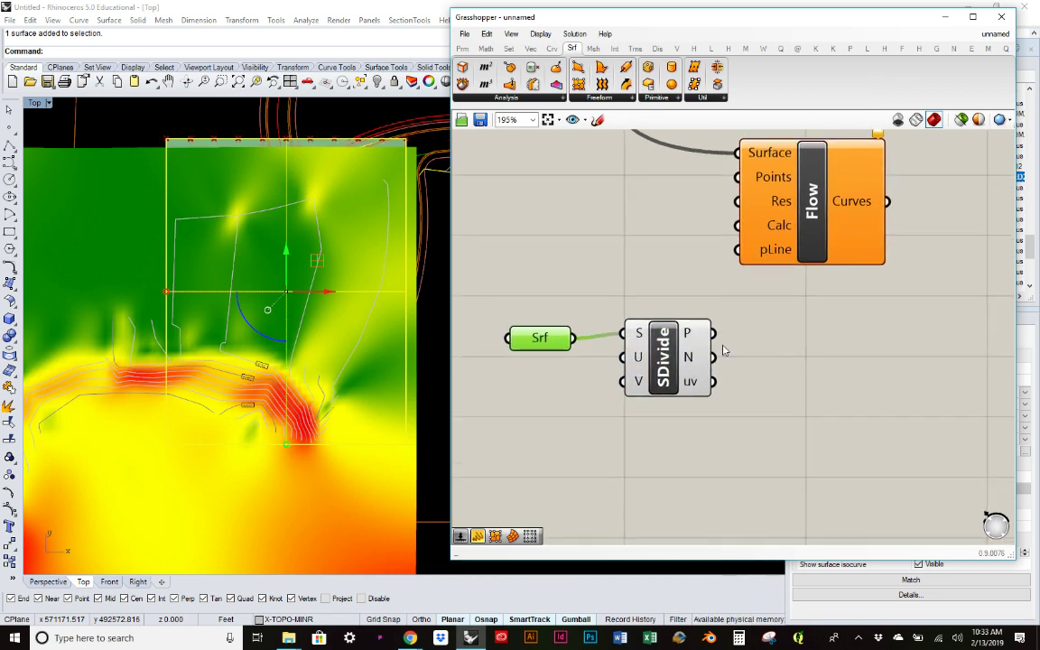
Move the rectangular plane south to fit inside the terrain's northern edge, and raise it vertically above the terrain
{"action": "left_click", "coordinate": [311, 140]}
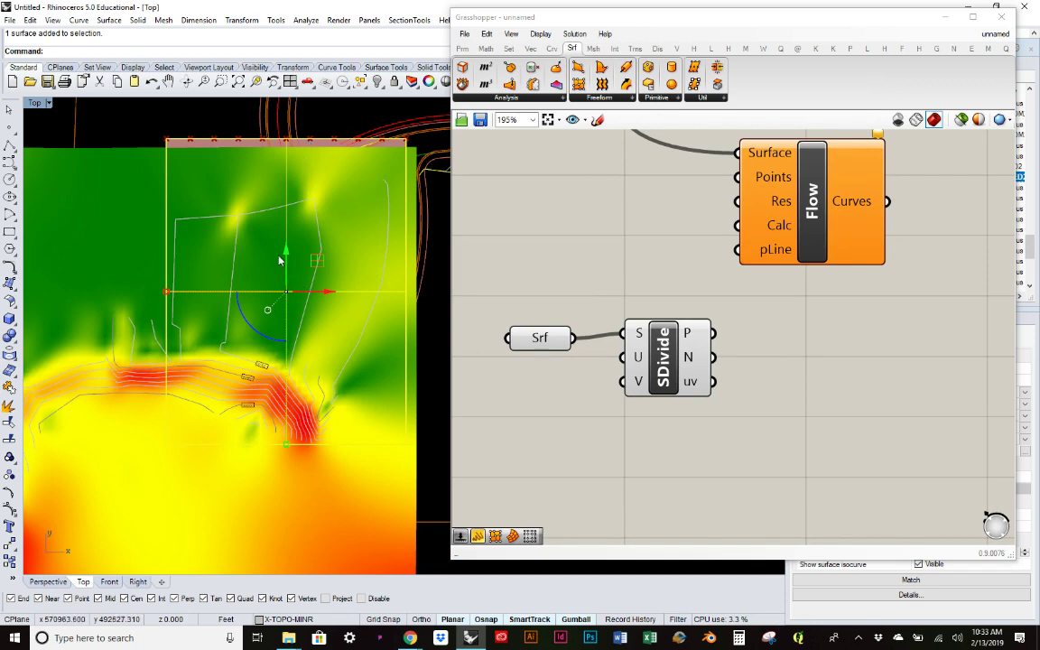
{"action": "left_click_drag", "start_coordinate": [286, 254], "coordinate": [288, 269]}
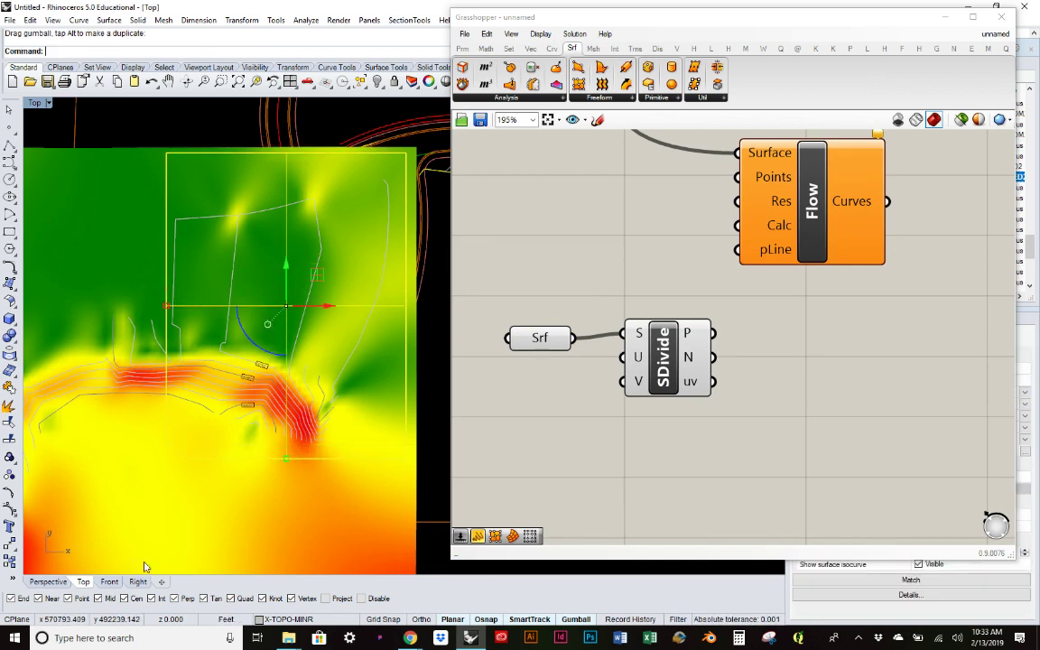
{"action": "left_click", "coordinate": [56, 587]}
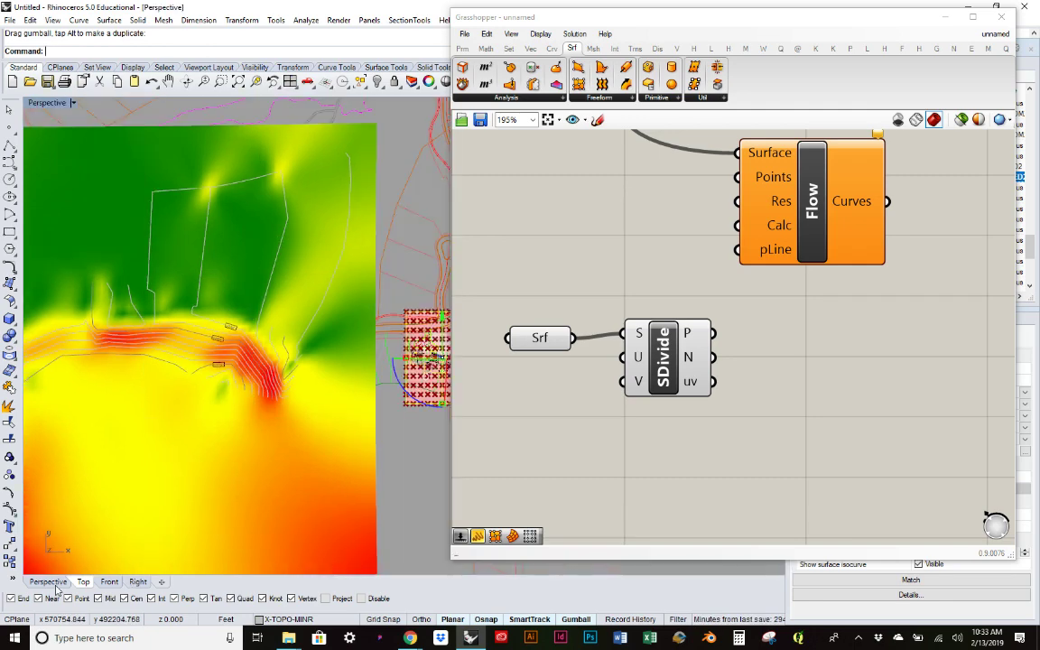
{"action": "right_click_drag", "start_coordinate": [205, 451], "coordinate": [212, 379]}
{"action": "scroll", "coordinate": [226, 388], "scroll_direction": "down", "scroll_amount": 5}
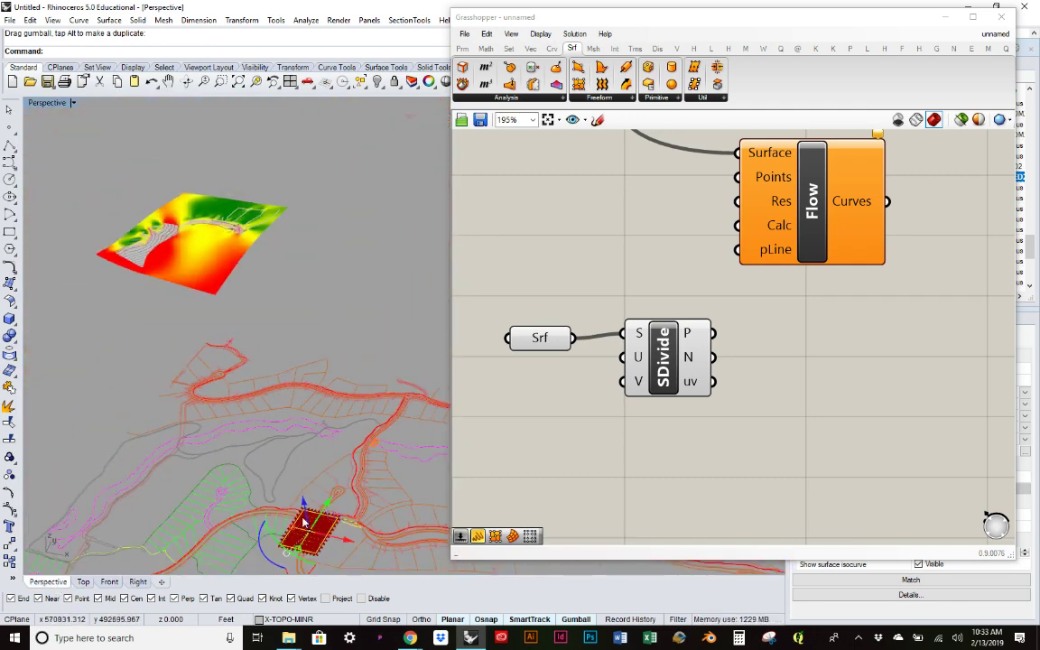
{"action": "left_click_drag", "start_coordinate": [305, 510], "coordinate": [238, 182]}
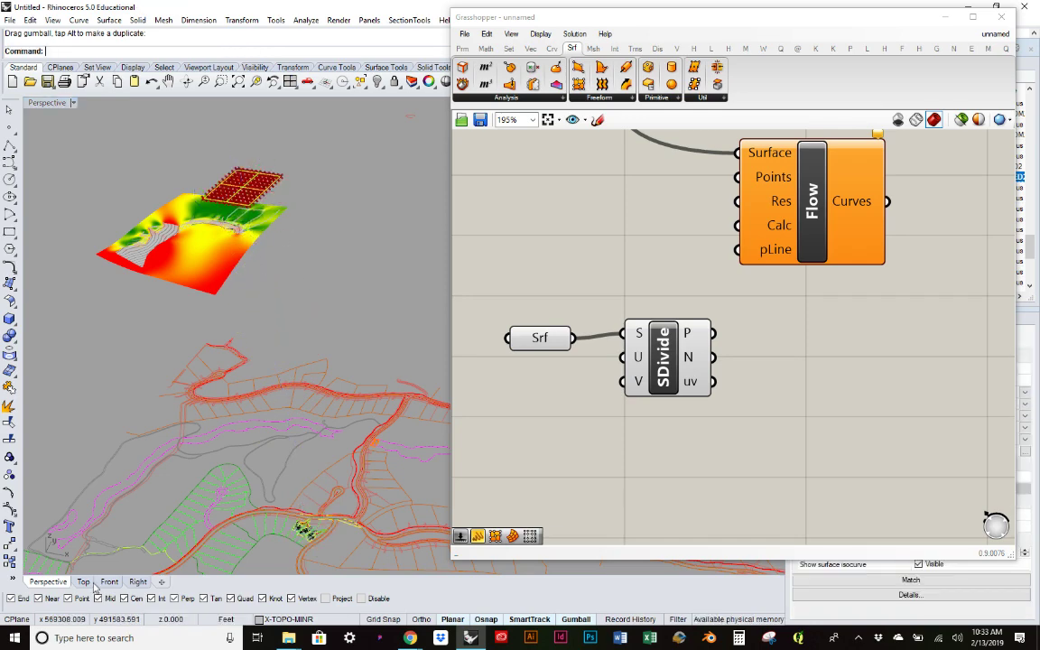
Hide the rectangular plane in the Top view with the Hide command
{"action": "left_click", "coordinate": [82, 582]}
{"action": "scroll", "coordinate": [312, 350], "scroll_direction": "down", "scroll_amount": 1}
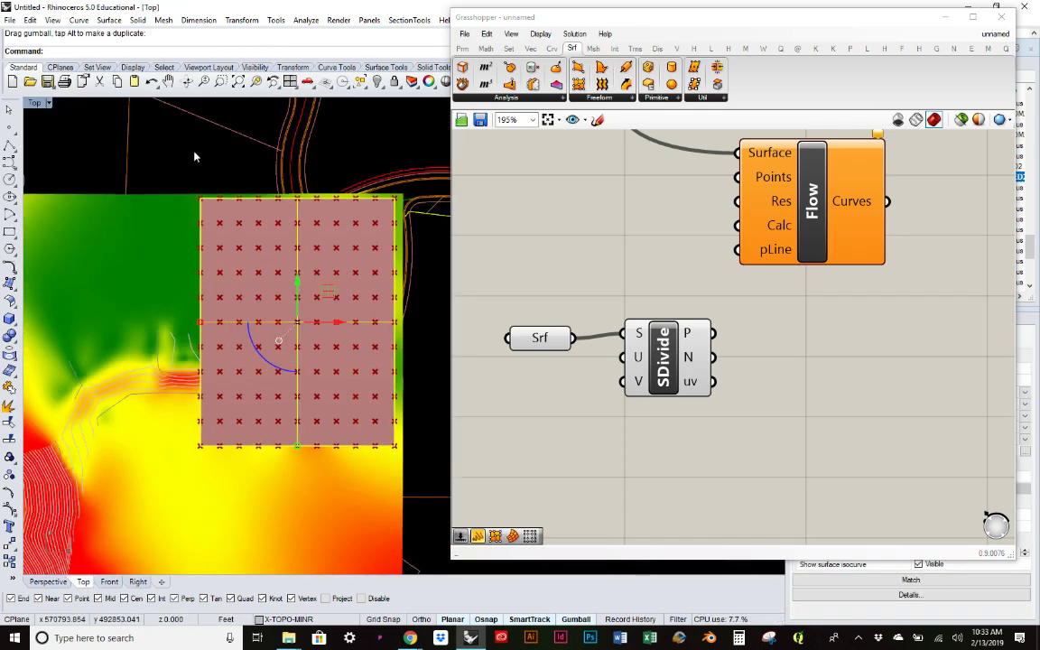
{"action": "left_click", "coordinate": [174, 134]}
{"action": "left_click", "coordinate": [361, 300]}
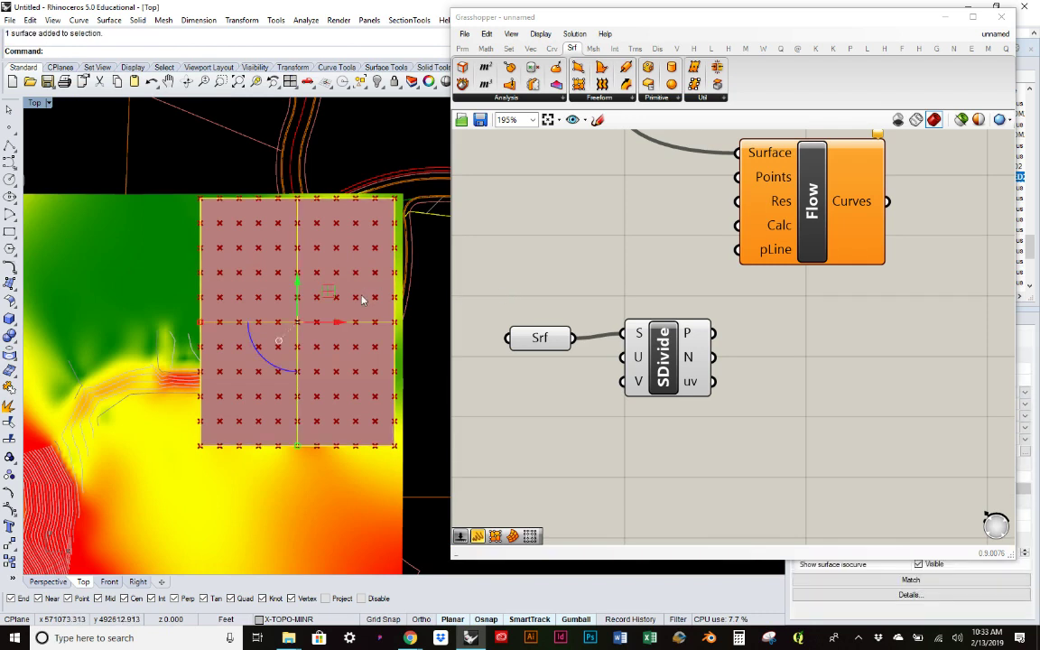
{"action": "type", "text": "Hide"}
{"action": "key", "text": "Return"}
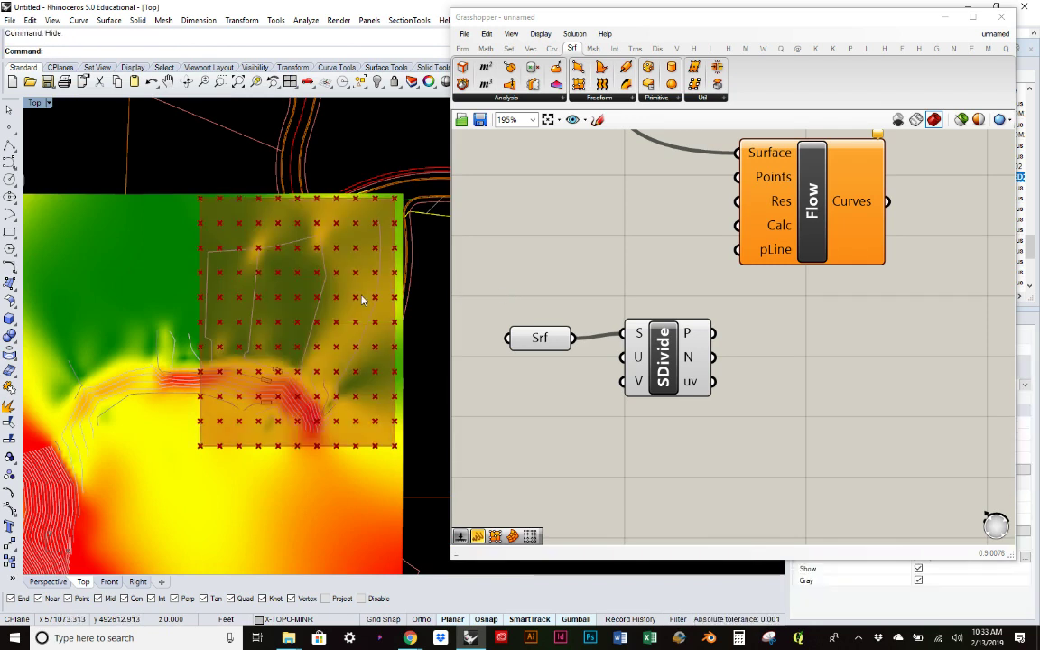
Turn off the preview of the Surface parameter feeding the Divide Surface component
{"action": "left_click", "coordinate": [563, 344]}
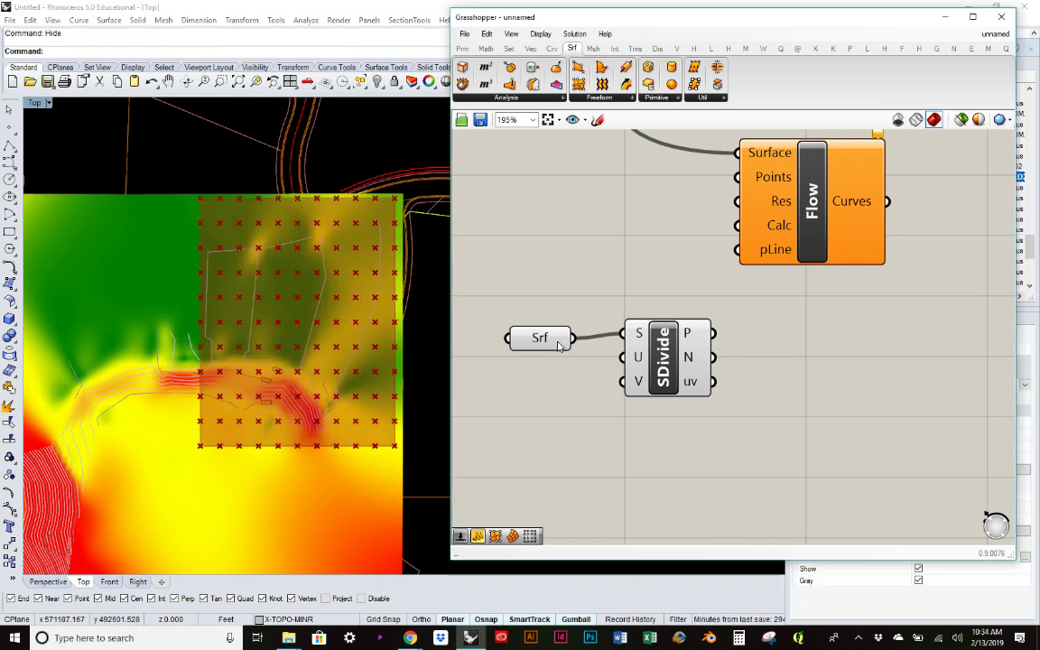
{"action": "middle_click", "coordinate": [557, 343]}
{"action": "left_click", "coordinate": [547, 340]}
{"action": "middle_click", "coordinate": [547, 340]}
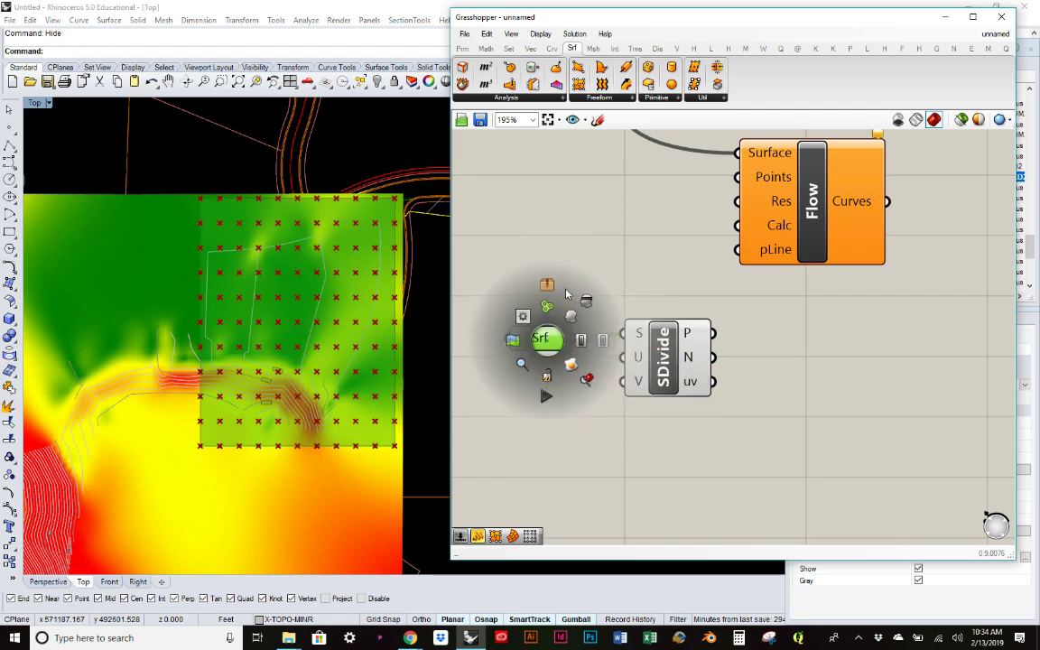
{"action": "left_click", "coordinate": [588, 227]}
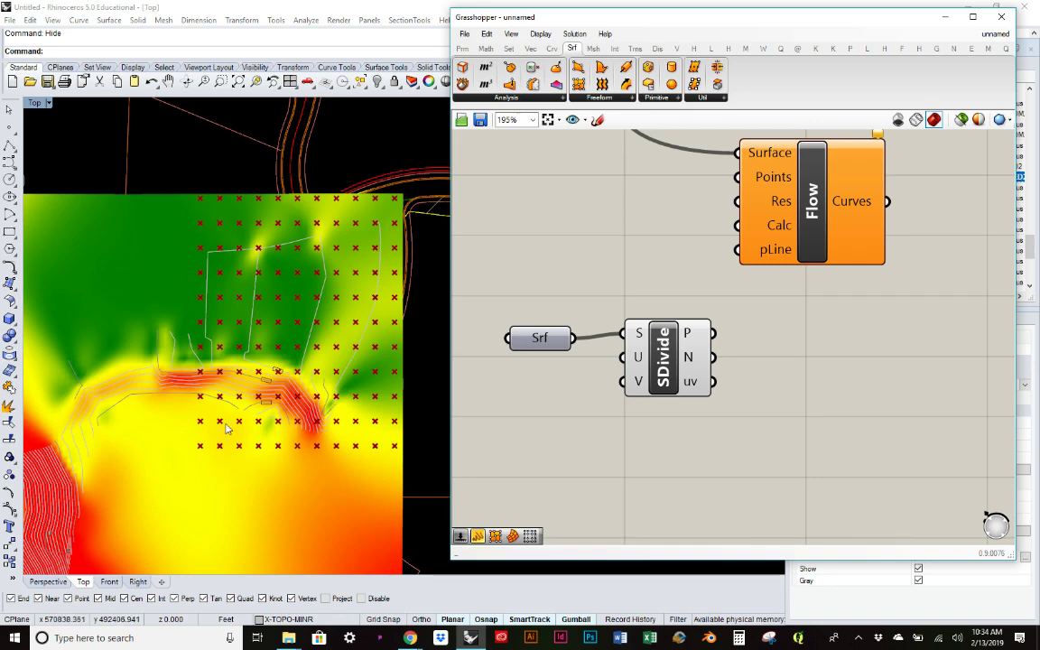
Add a number slider set to 15 and connect it to both the U and V inputs of the Divide Surface component
{"action": "left_click", "coordinate": [319, 347]}
{"action": "right_click_drag", "start_coordinate": [320, 347], "coordinate": [280, 337]}
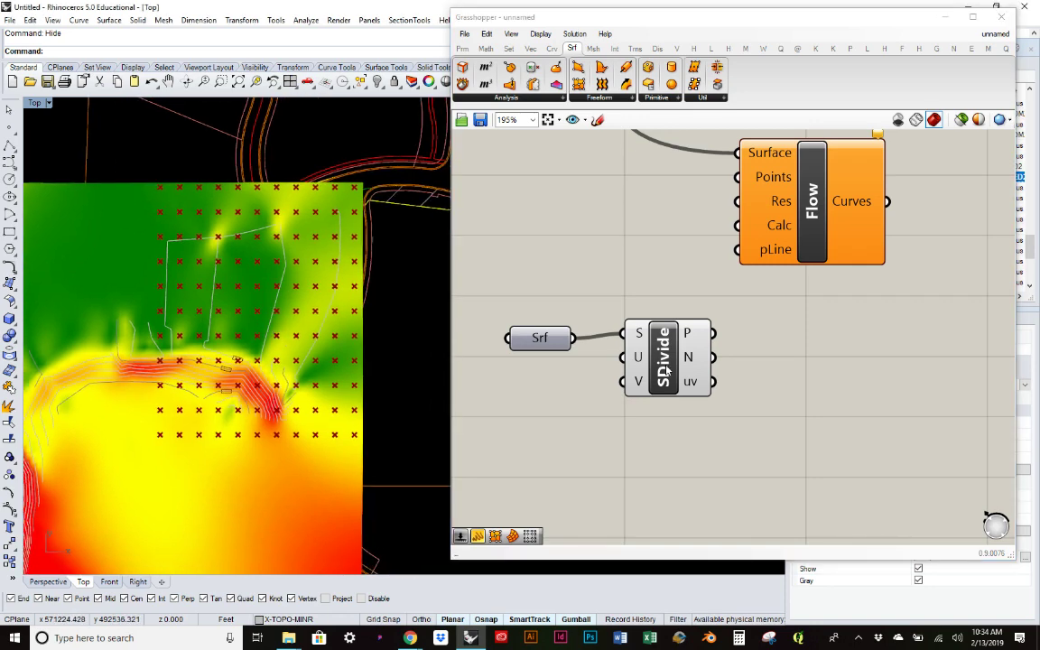
{"action": "left_click_drag", "start_coordinate": [664, 369], "coordinate": [678, 364]}
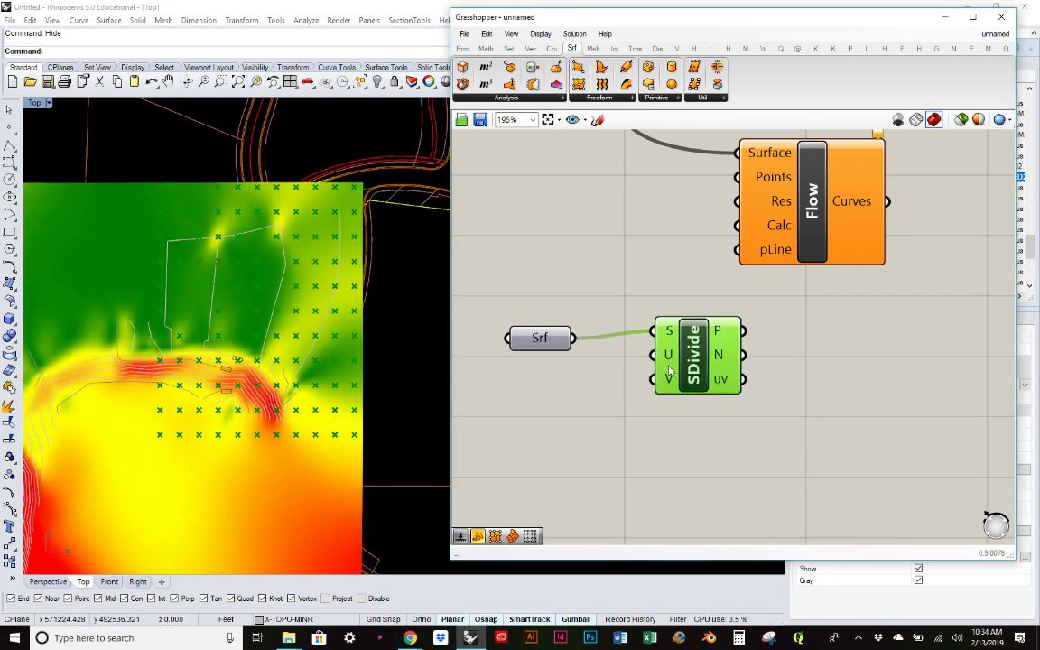
{"action": "double_click", "coordinate": [484, 414]}
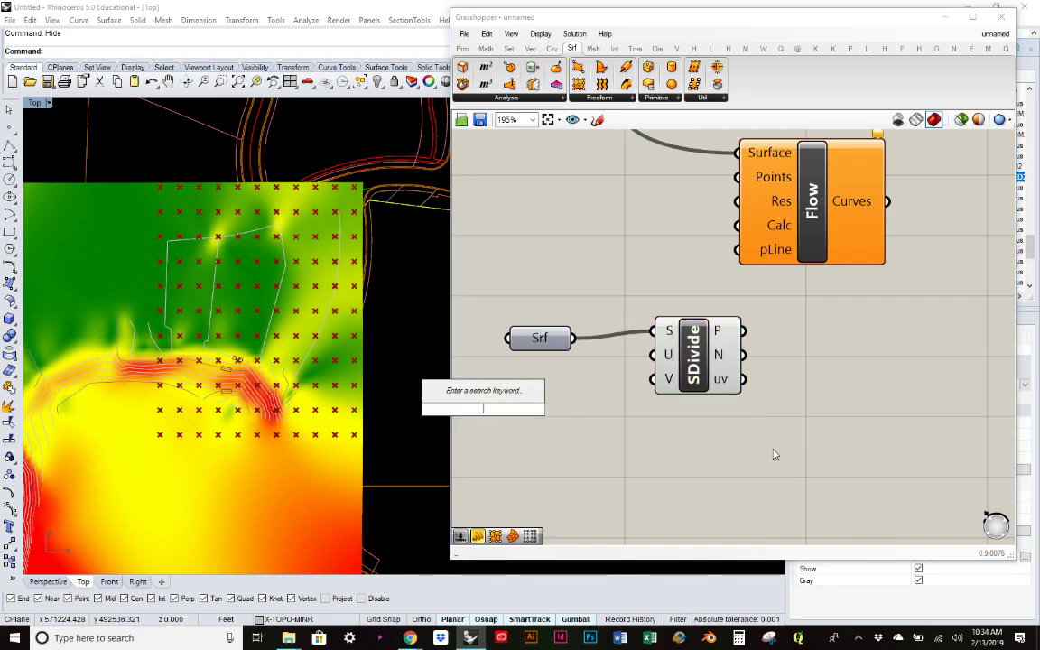
{"action": "type", "text": "15"}
{"action": "key", "text": "Return"}
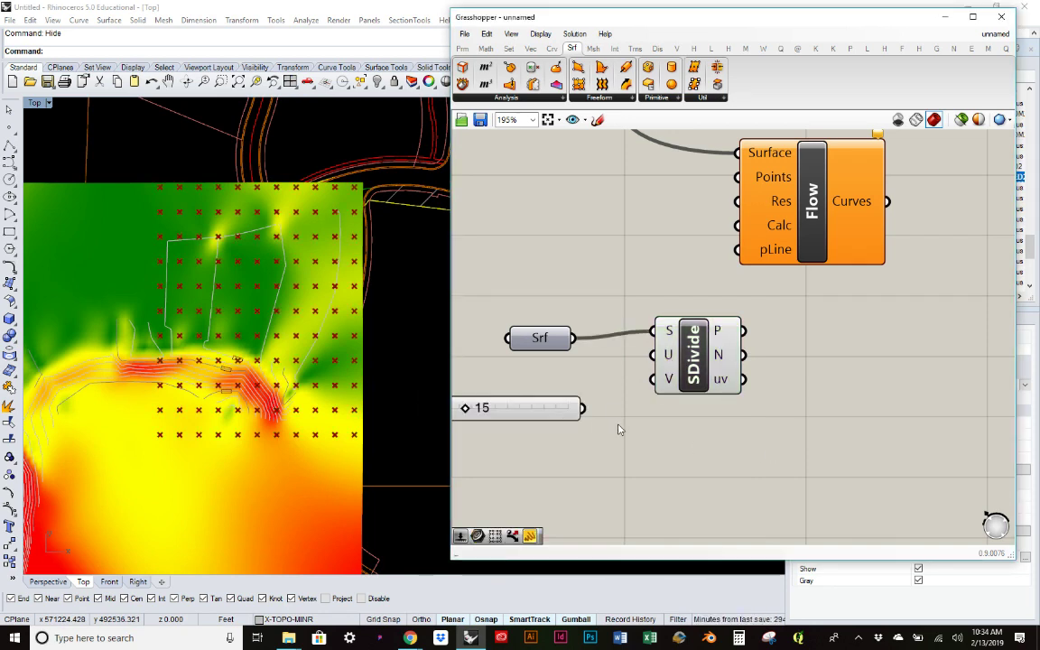
{"action": "left_click_drag", "start_coordinate": [580, 414], "coordinate": [651, 361]}
{"action": "left_click_drag", "start_coordinate": [600, 409], "coordinate": [647, 385]}
{"action": "left_click_drag", "start_coordinate": [572, 410], "coordinate": [580, 383]}
{"action": "right_click_drag", "start_coordinate": [581, 387], "coordinate": [715, 387]}
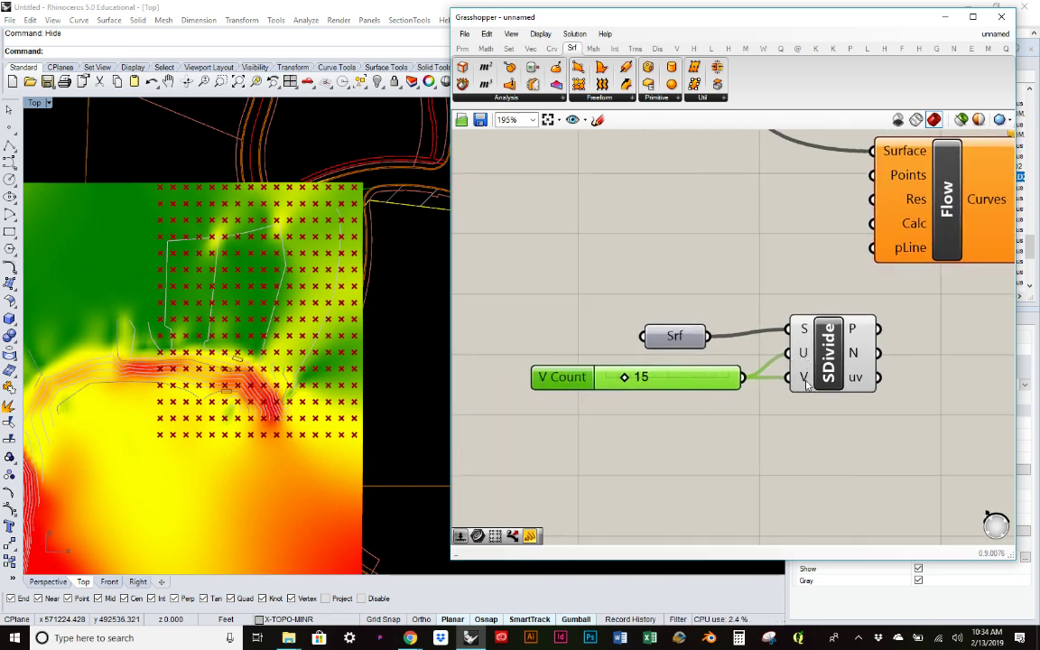
Move the Surface parameter closer to the Divide Surface component, above the count slider
{"action": "left_click", "coordinate": [673, 352]}
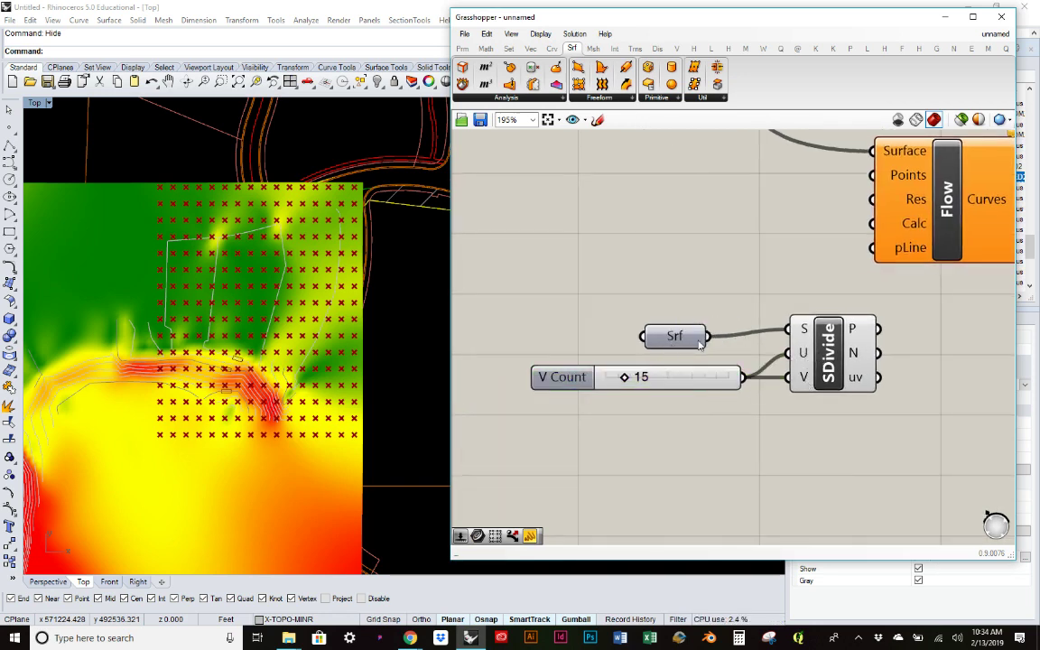
{"action": "left_click_drag", "start_coordinate": [695, 339], "coordinate": [732, 327]}
{"action": "left_click_drag", "start_coordinate": [626, 380], "coordinate": [627, 407]}
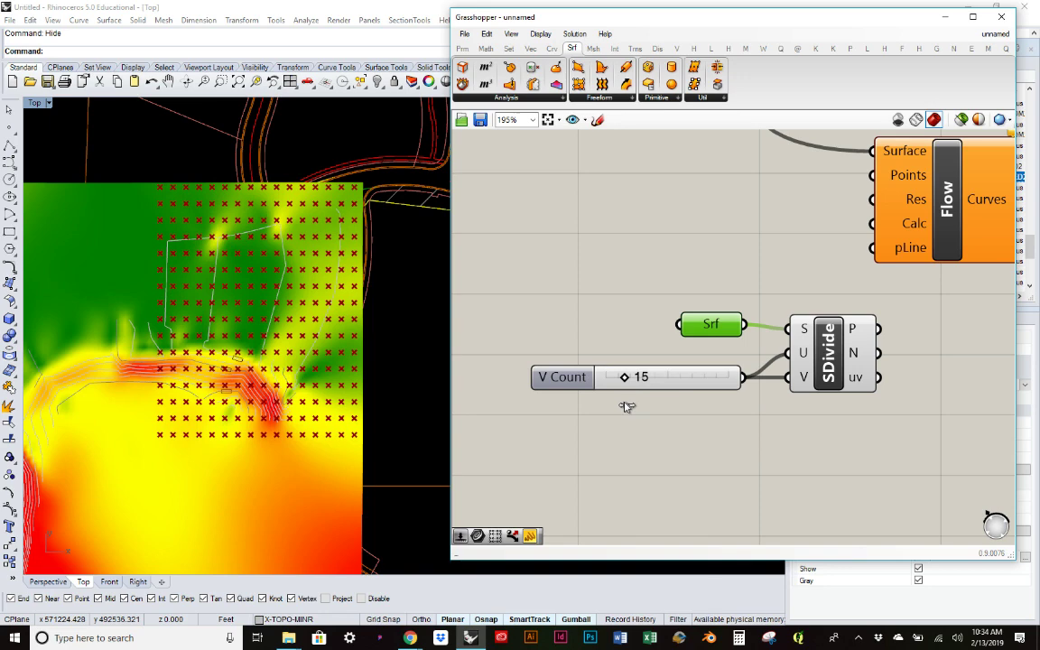
{"action": "left_click", "coordinate": [713, 479]}
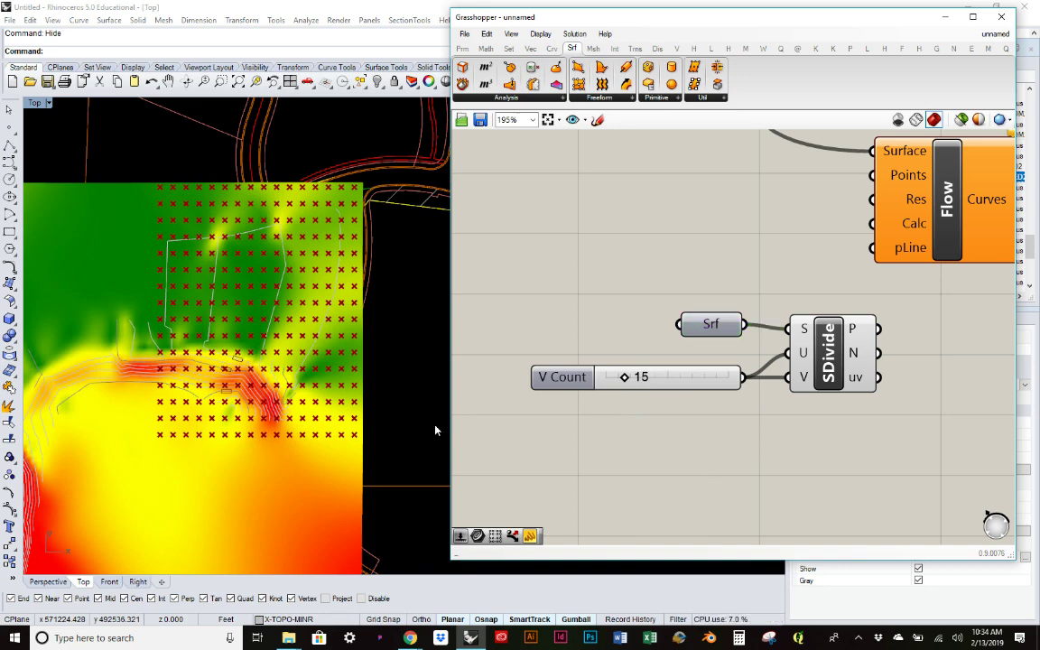
Switch to the Perspective view and examine the grid of divided points above the terrain
{"action": "right_click_drag", "start_coordinate": [406, 412], "coordinate": [378, 437]}
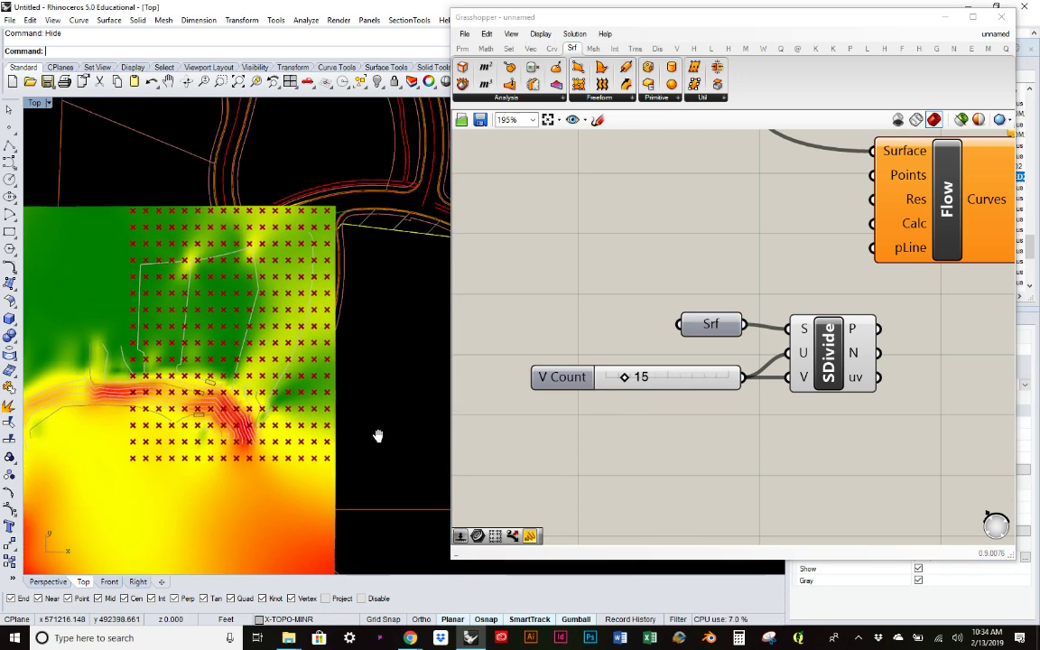
{"action": "left_click", "coordinate": [45, 584]}
{"action": "right_click_drag", "start_coordinate": [302, 452], "coordinate": [306, 411]}
{"action": "scroll", "coordinate": [238, 221], "scroll_direction": "up", "scroll_amount": 7}
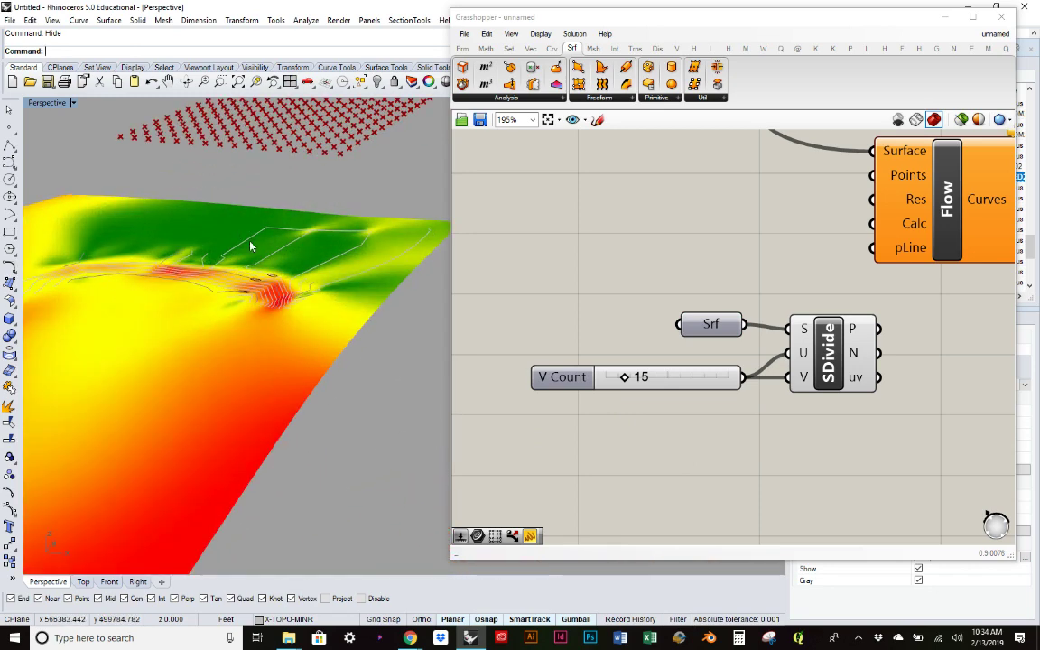
{"action": "mouse_move", "coordinate": [252, 245]}
{"action": "right_mouse_down"}
{"action": "mouse_move", "coordinate": [274, 232]}
{"action": "mouse_move", "coordinate": [269, 242]}
{"action": "right_mouse_up"}
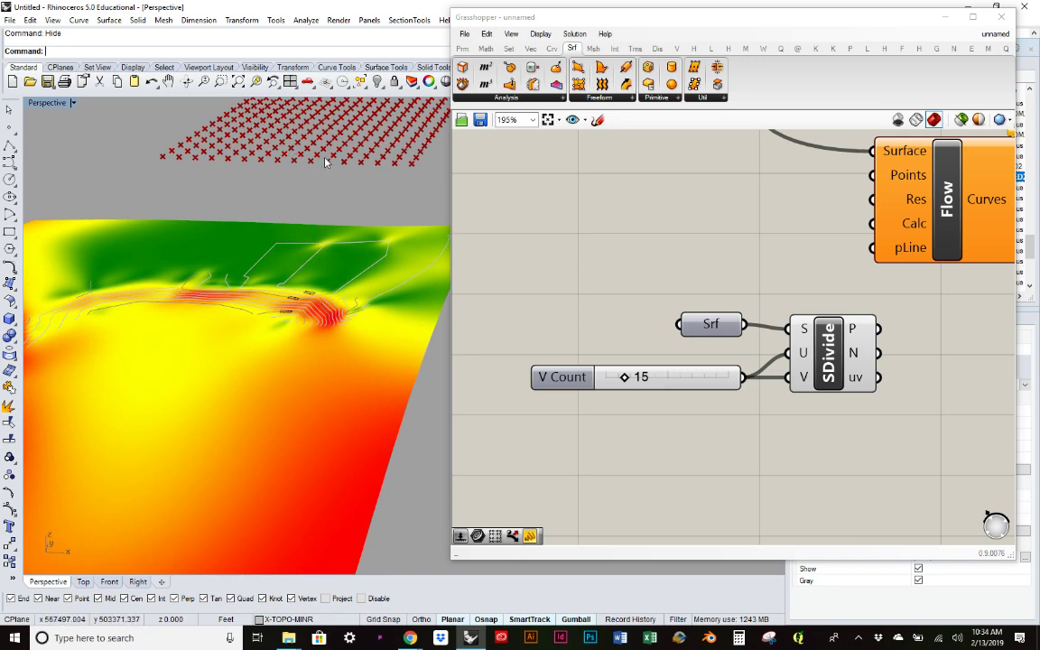
{"action": "mouse_move", "coordinate": [343, 341]}
{"action": "right_mouse_down"}
{"action": "mouse_move", "coordinate": [352, 305]}
{"action": "mouse_move", "coordinate": [324, 343]}
{"action": "right_mouse_up"}
Add a panel beside the Divide Surface component and connect its P output to list the point coordinates
{"action": "right_click_drag", "start_coordinate": [928, 358], "coordinate": [731, 405]}
{"action": "mouse_move", "coordinate": [656, 376]}
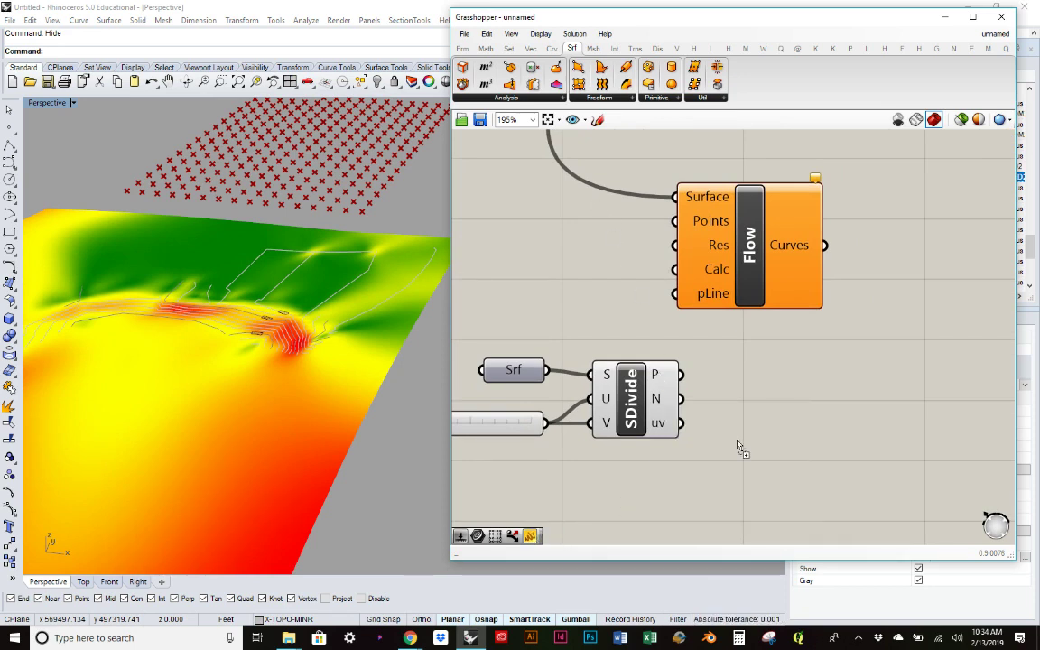
{"action": "left_click", "coordinate": [776, 424]}
{"action": "left_click_drag", "start_coordinate": [681, 374], "coordinate": [787, 422]}
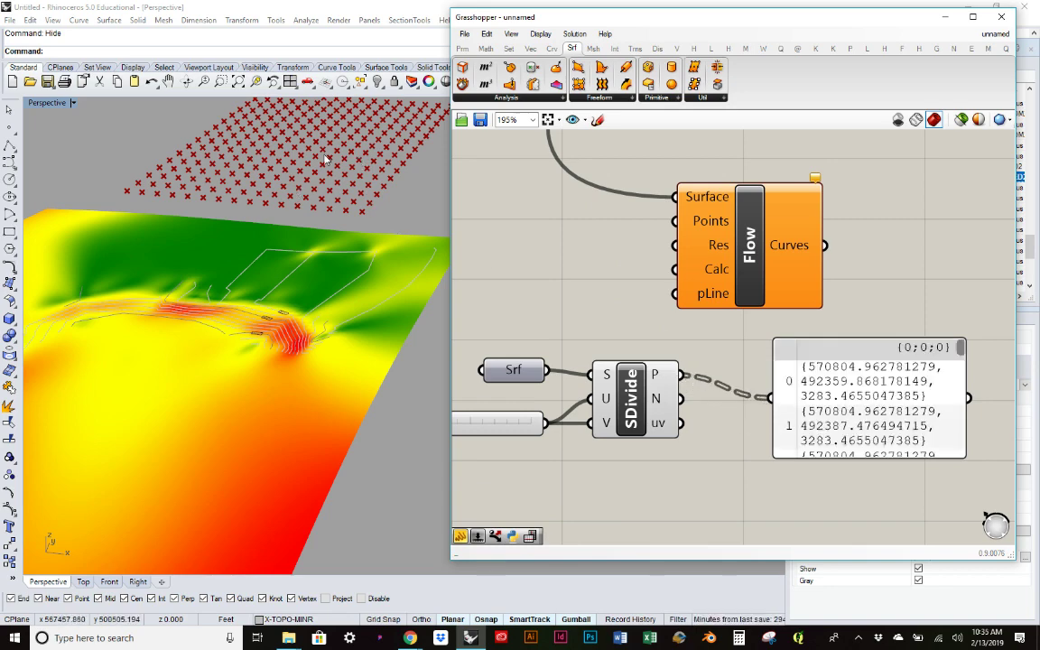
{"action": "mouse_move", "coordinate": [316, 144]}
{"action": "right_mouse_down"}
{"action": "mouse_move", "coordinate": [325, 186]}
{"action": "mouse_move", "coordinate": [322, 160]}
{"action": "right_mouse_up"}
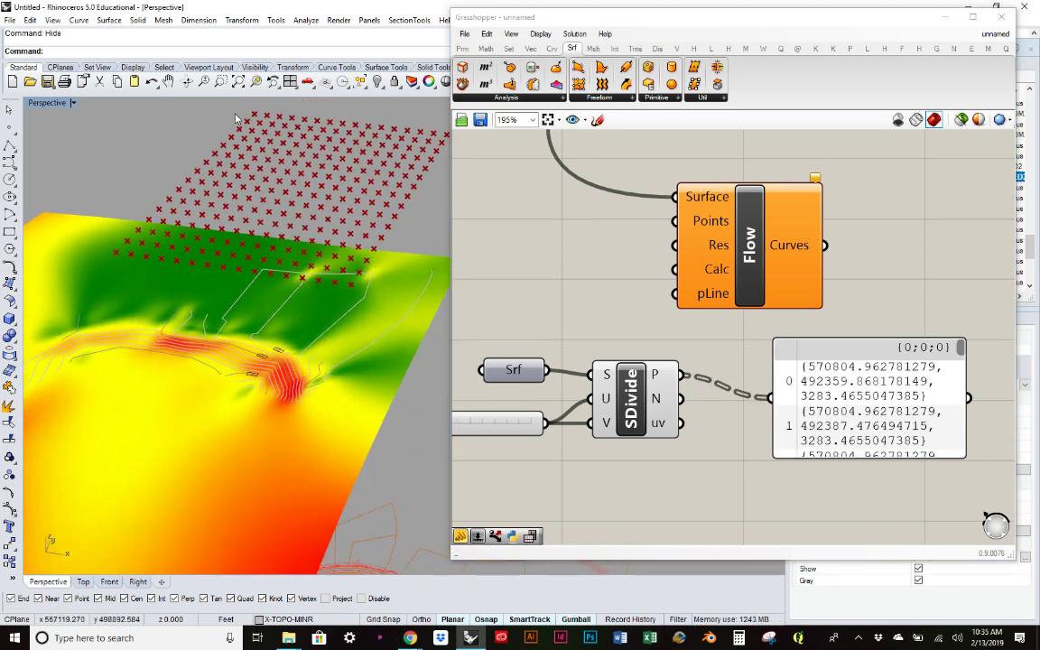
Flatten the P output of the Divide Surface component and delete the panel connected to it
{"action": "right_click", "coordinate": [664, 377]}
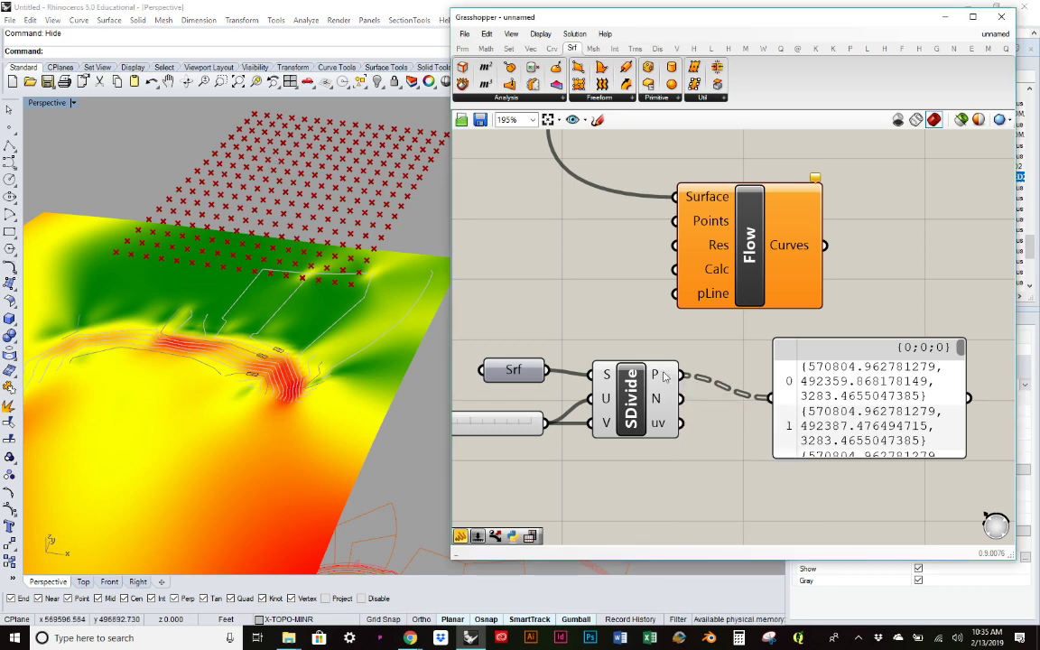
{"action": "left_click", "coordinate": [699, 448]}
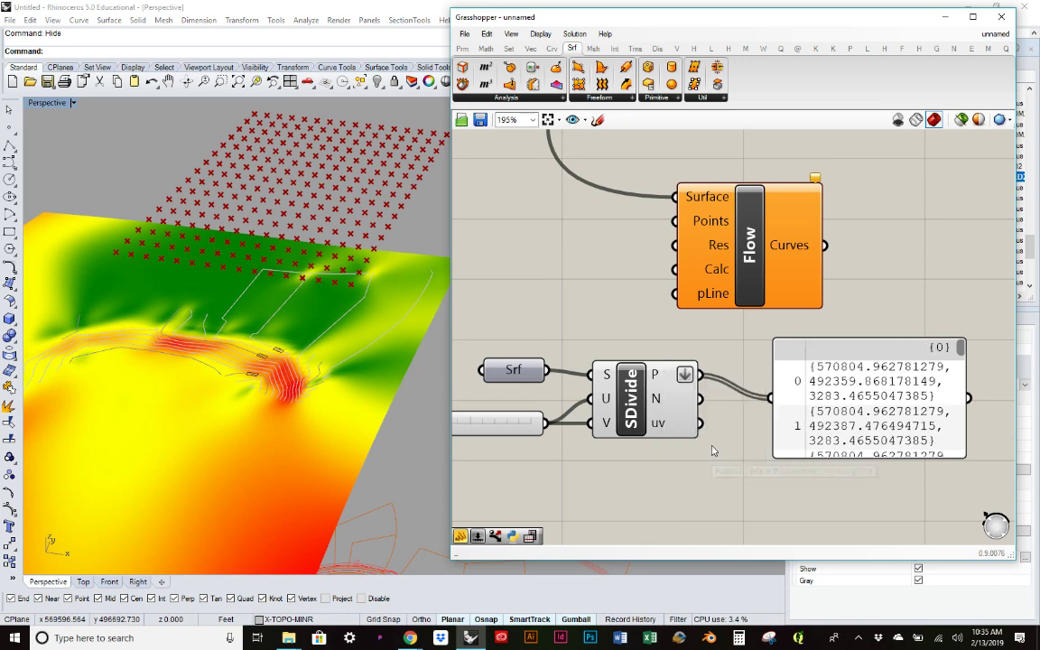
{"action": "left_click", "coordinate": [785, 356]}
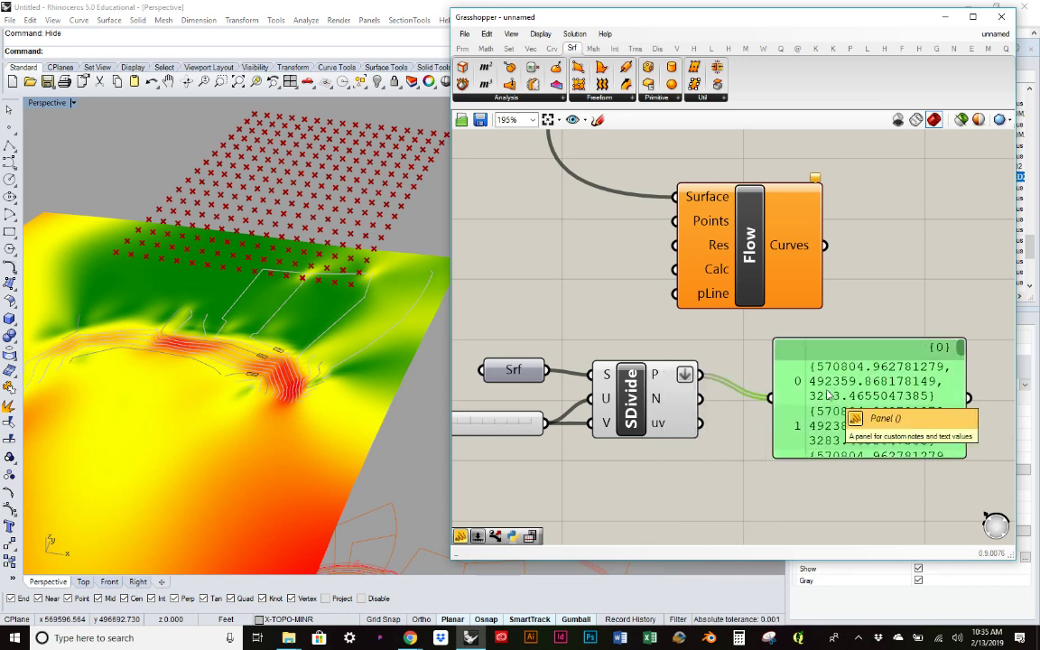
{"action": "key", "text": "Delete"}
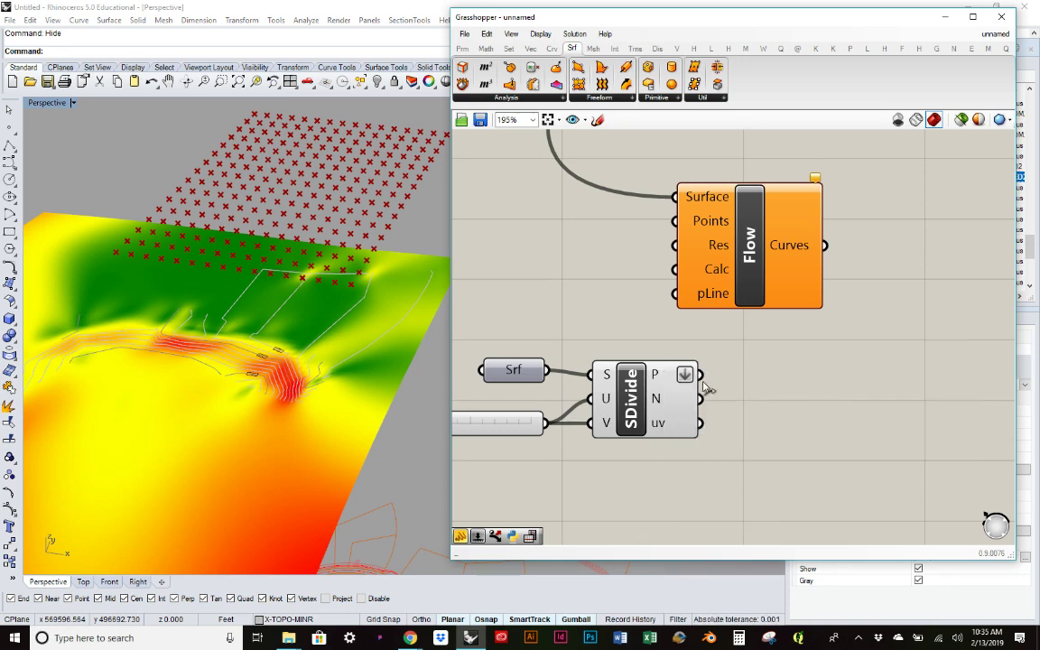
Connect the Divide Surface P output to Flow's Points input and place the surface division components beside the Flow component
{"action": "left_click_drag", "start_coordinate": [701, 374], "coordinate": [770, 218]}
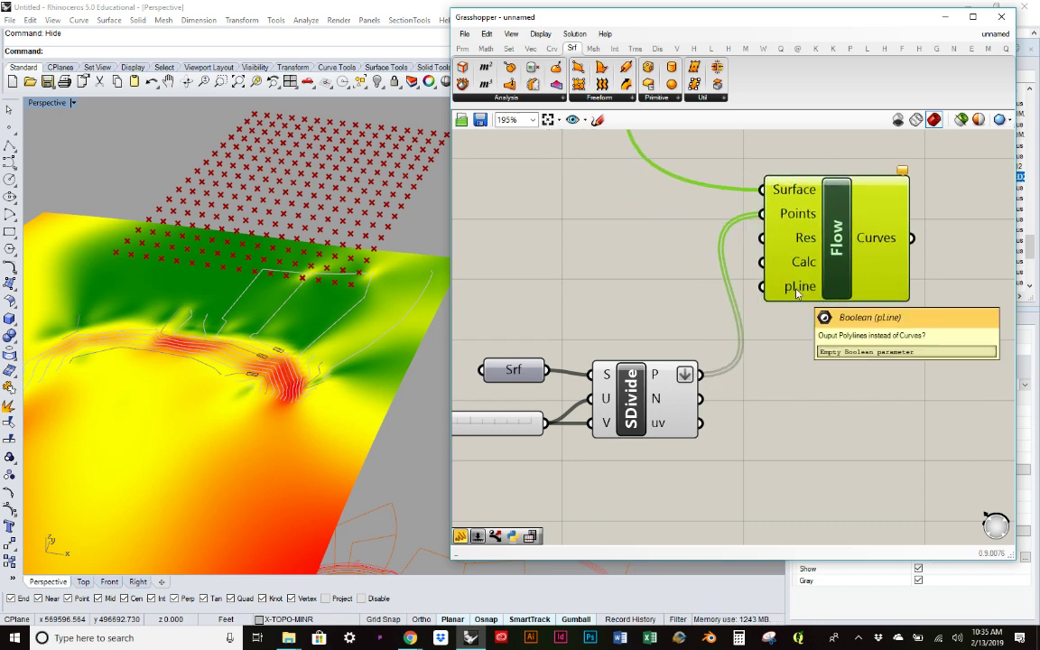
{"action": "left_click_drag", "start_coordinate": [696, 515], "coordinate": [499, 307]}
{"action": "left_click_drag", "start_coordinate": [630, 408], "coordinate": [627, 231]}
{"action": "left_click", "coordinate": [680, 354]}
{"action": "mouse_move", "coordinate": [904, 172]}
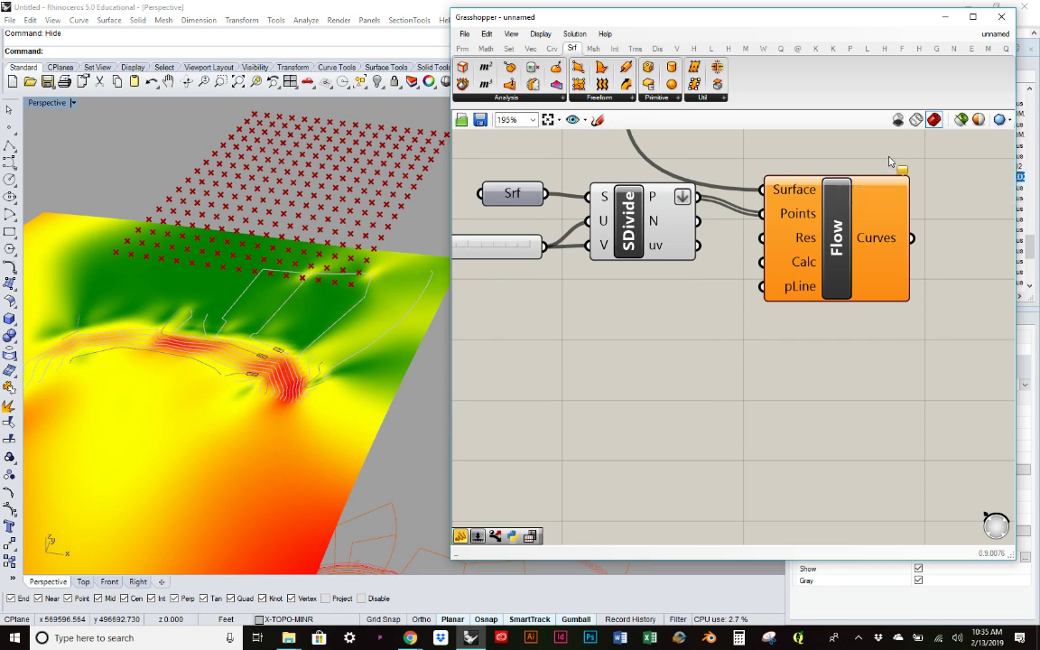
{"action": "left_click_drag", "start_coordinate": [810, 242], "coordinate": [823, 226]}
{"action": "mouse_move", "coordinate": [821, 226]}
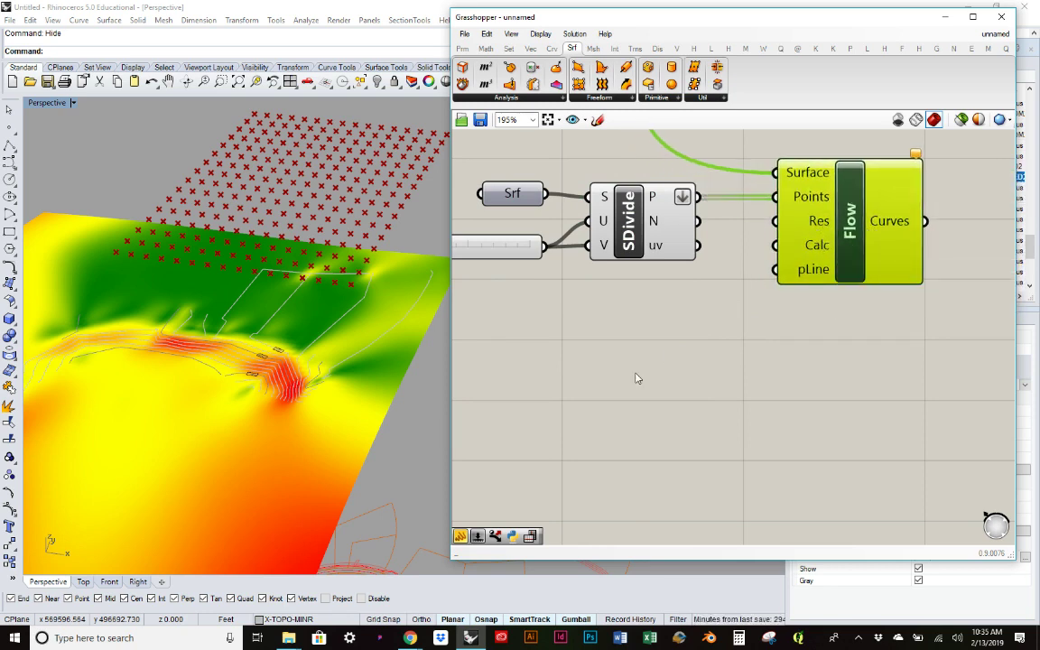
Add a number slider set to 0.25, connect it to Flow's Res input, and place it below the Divide Surface component
{"action": "double_click", "coordinate": [582, 359]}
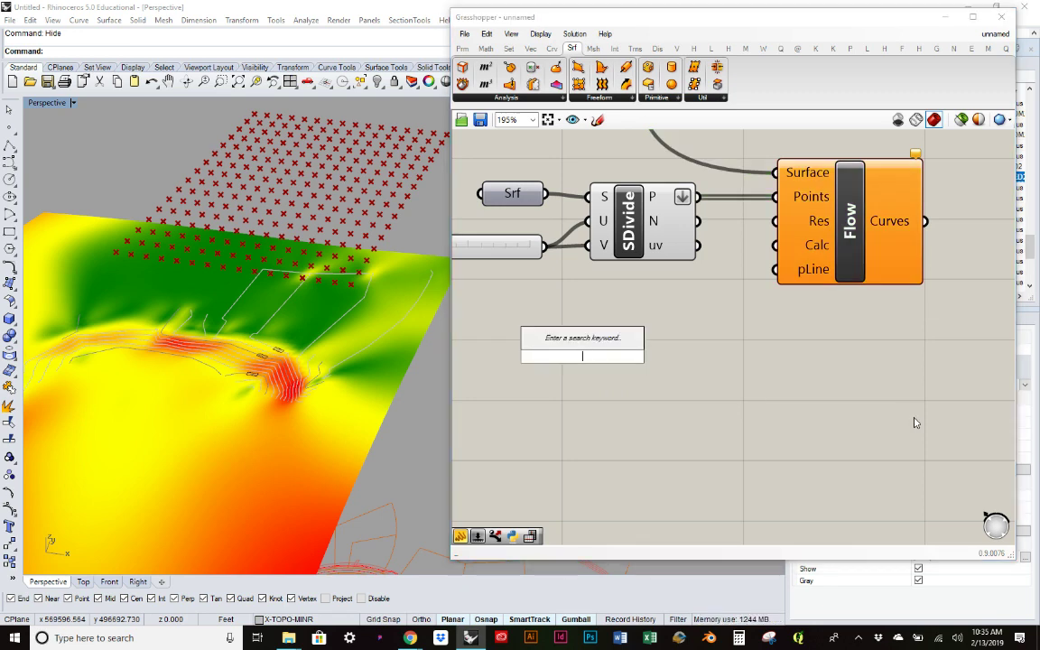
{"action": "type", "text": ".25"}
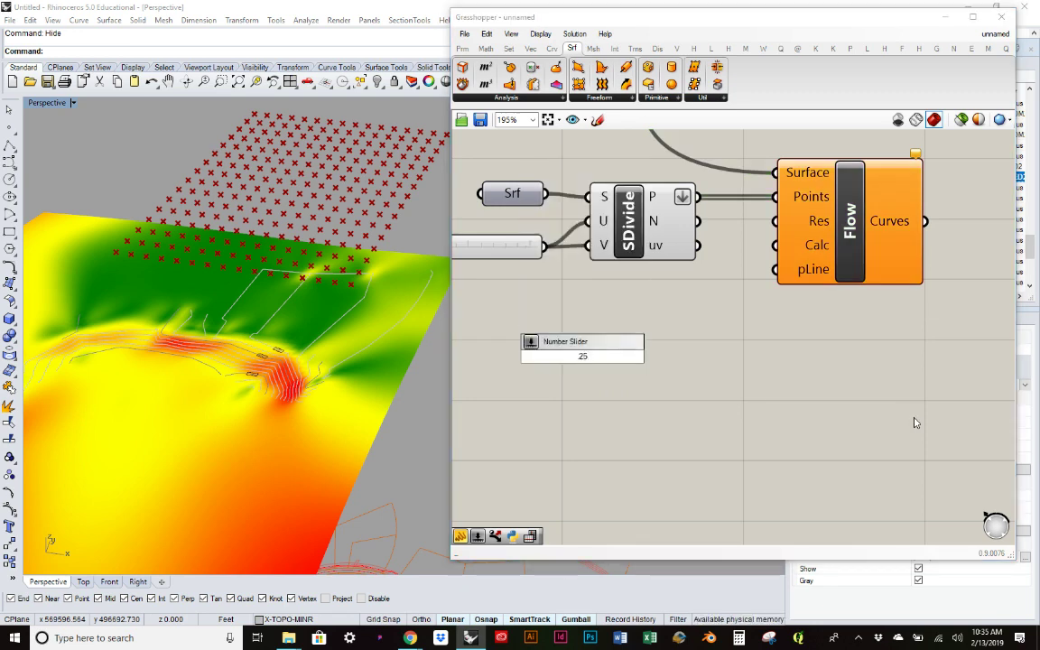
{"action": "key", "text": "Return"}
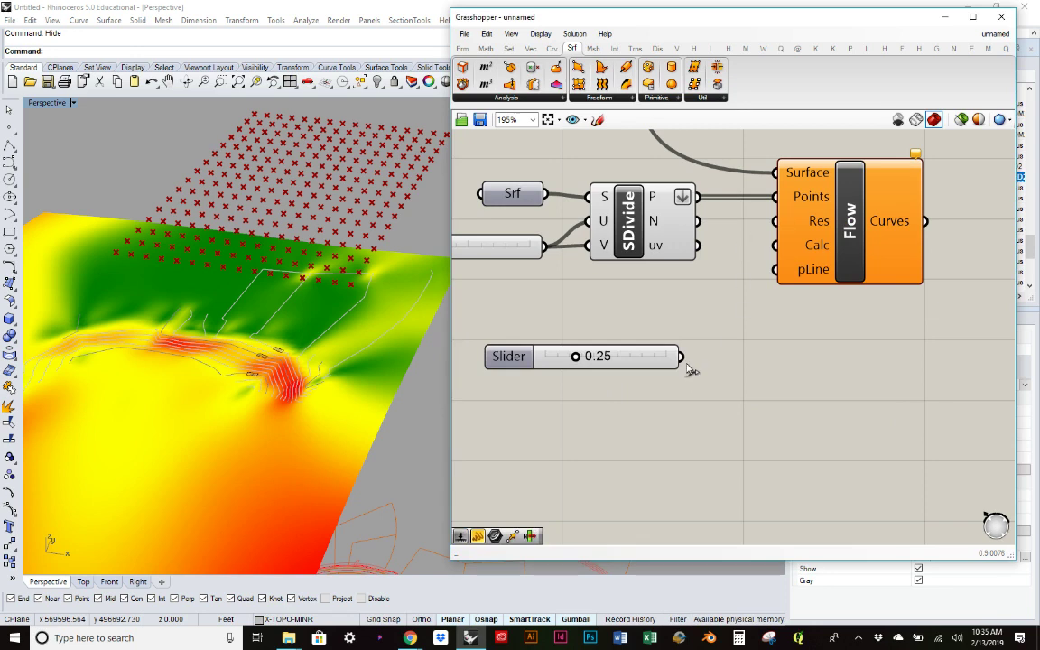
{"action": "left_click_drag", "start_coordinate": [681, 357], "coordinate": [776, 222]}
{"action": "left_click_drag", "start_coordinate": [664, 361], "coordinate": [683, 301]}
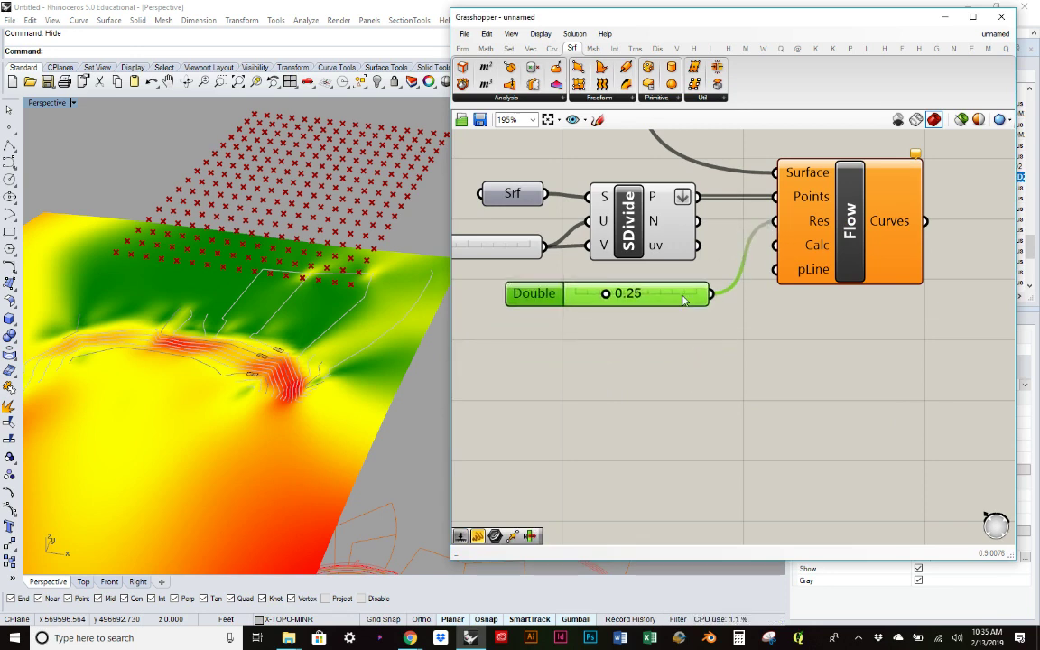
Add a number slider set to 50 below the Res slider and connect it to Flow's Calc input
{"action": "double_click", "coordinate": [634, 333]}
{"action": "type", "text": "50"}
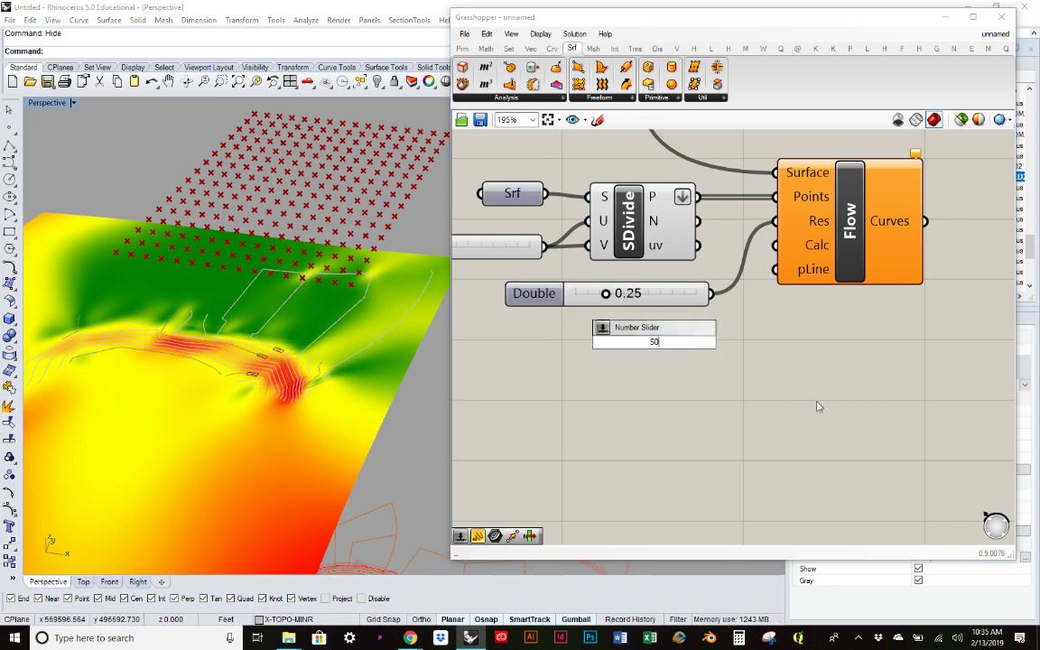
{"action": "key", "text": "Return"}
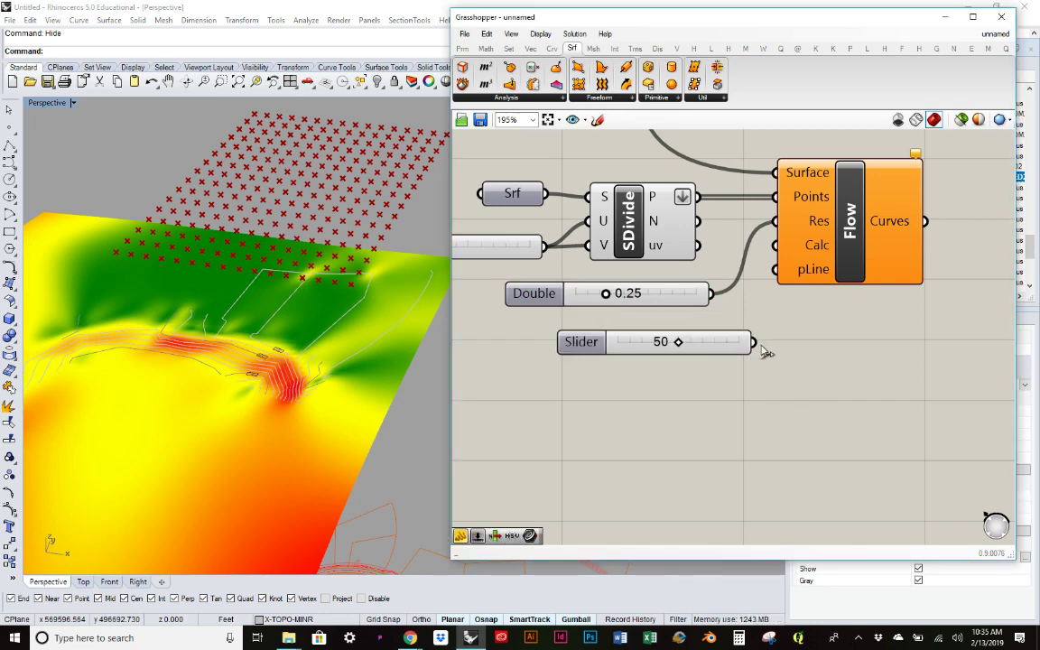
{"action": "left_click_drag", "start_coordinate": [756, 343], "coordinate": [775, 221]}
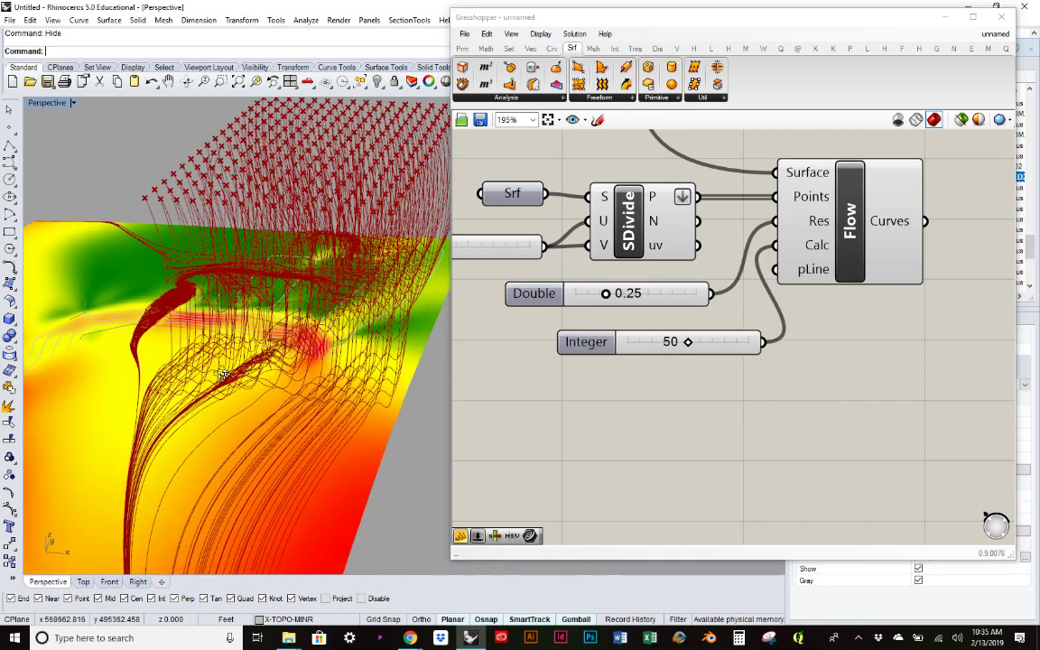
Set the slider feeding Flow's Res input to 0.29 and the slider feeding Calc to 4
{"action": "right_click_drag", "start_coordinate": [224, 366], "coordinate": [301, 302]}
{"action": "scroll", "coordinate": [302, 282], "scroll_direction": "up", "scroll_amount": 8}
{"action": "scroll", "coordinate": [303, 282], "scroll_direction": "down", "scroll_amount": 3}
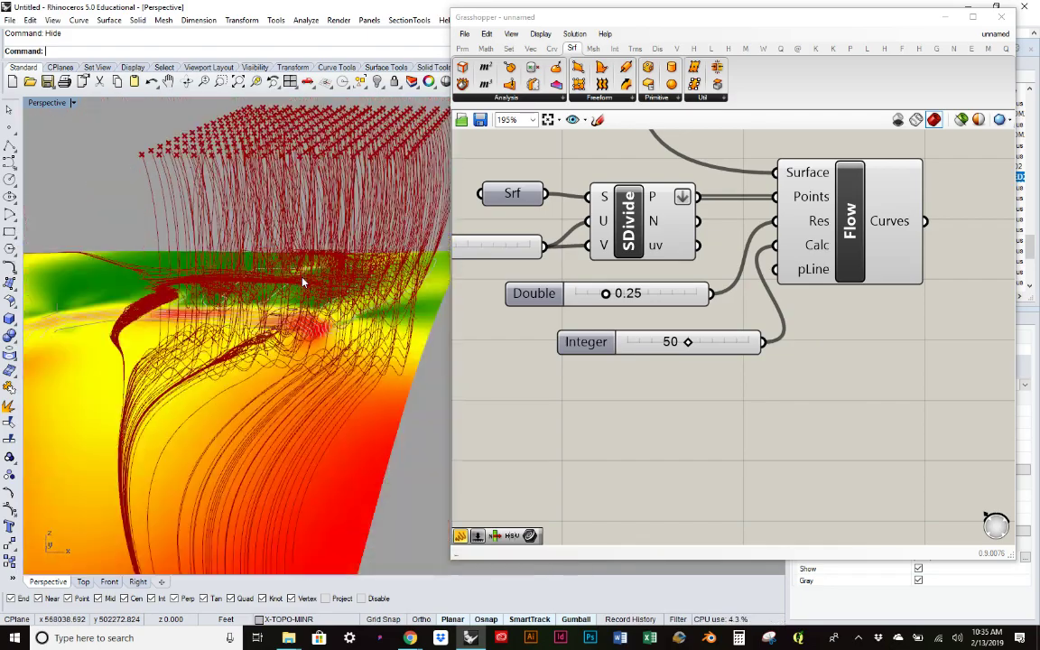
{"action": "mouse_move", "coordinate": [605, 293]}
{"action": "left_mouse_down"}
{"action": "mouse_move", "coordinate": [583, 305]}
{"action": "mouse_move", "coordinate": [611, 307]}
{"action": "left_mouse_up"}
{"action": "left_click_drag", "start_coordinate": [688, 344], "coordinate": [631, 343]}
{"action": "mouse_move", "coordinate": [607, 293]}
{"action": "left_mouse_down"}
{"action": "mouse_move", "coordinate": [648, 296]}
{"action": "mouse_move", "coordinate": [599, 298]}
{"action": "mouse_move", "coordinate": [610, 298]}
{"action": "left_mouse_up"}
{"action": "right_click_drag", "start_coordinate": [343, 342], "coordinate": [380, 248]}
{"action": "scroll", "coordinate": [389, 470], "scroll_direction": "up", "scroll_amount": 5}
{"action": "right_click_drag", "start_coordinate": [370, 307], "coordinate": [307, 270]}
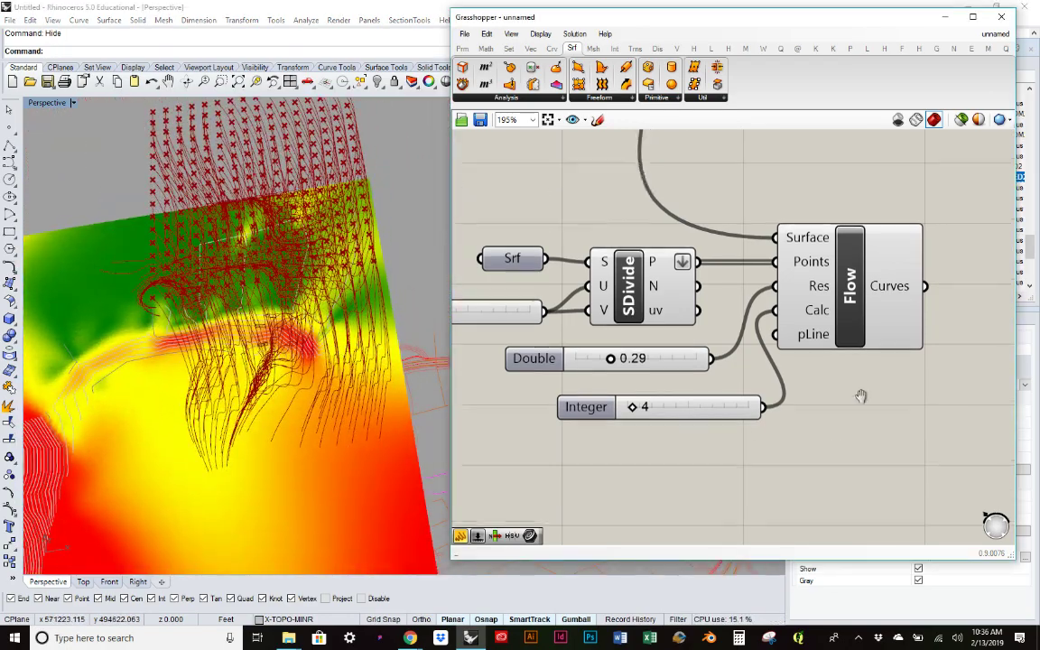
Move the Surface parameter, V Count slider and Divide Surface component farther from Flow to make room between them
{"action": "scroll", "coordinate": [815, 402], "scroll_direction": "down", "scroll_amount": 2}
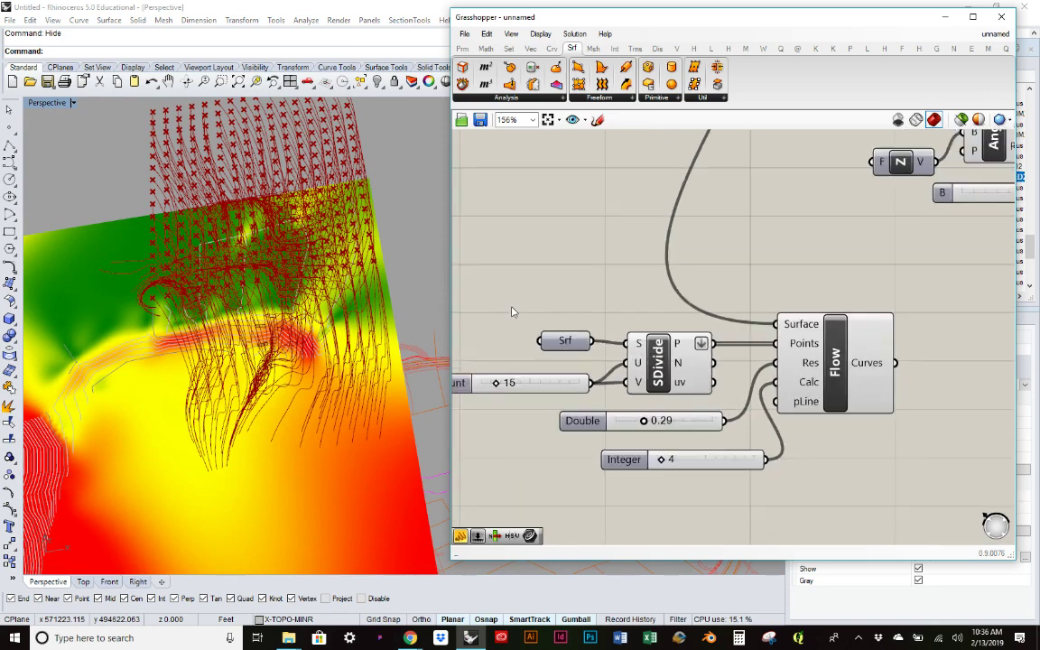
{"action": "right_click_drag", "start_coordinate": [513, 273], "coordinate": [551, 340]}
{"action": "left_click_drag", "start_coordinate": [552, 340], "coordinate": [724, 461]}
{"action": "left_click_drag", "start_coordinate": [696, 441], "coordinate": [485, 417]}
{"action": "left_click", "coordinate": [606, 332]}
{"action": "left_click", "coordinate": [588, 350]}
{"action": "right_click_drag", "start_coordinate": [587, 349], "coordinate": [700, 341]}
{"action": "left_click_drag", "start_coordinate": [705, 404], "coordinate": [786, 411]}
{"action": "left_click", "coordinate": [714, 401]}
{"action": "left_click_drag", "start_coordinate": [714, 401], "coordinate": [652, 349]}
{"action": "left_click_drag", "start_coordinate": [794, 415], "coordinate": [749, 392]}
Add a Project Point component to the canvas above the Divide Surface and Flow components
{"action": "double_click", "coordinate": [717, 289]}
{"action": "type", "text": "proj"}
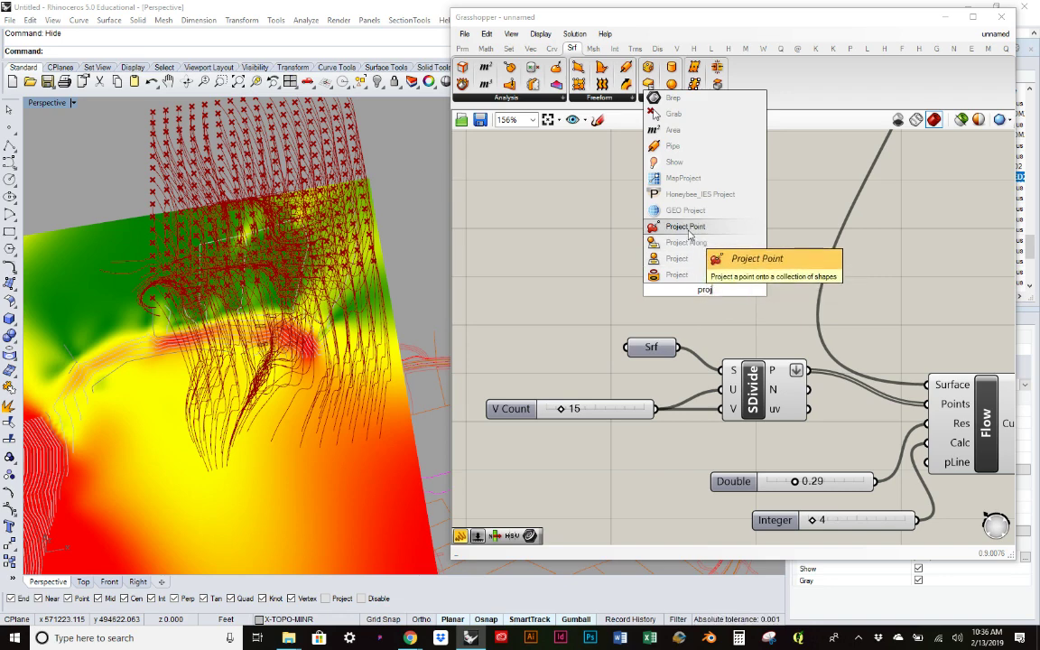
{"action": "left_click", "coordinate": [687, 228]}
{"action": "right_click_drag", "start_coordinate": [833, 282], "coordinate": [701, 289]}
{"action": "left_click_drag", "start_coordinate": [589, 303], "coordinate": [748, 282]}
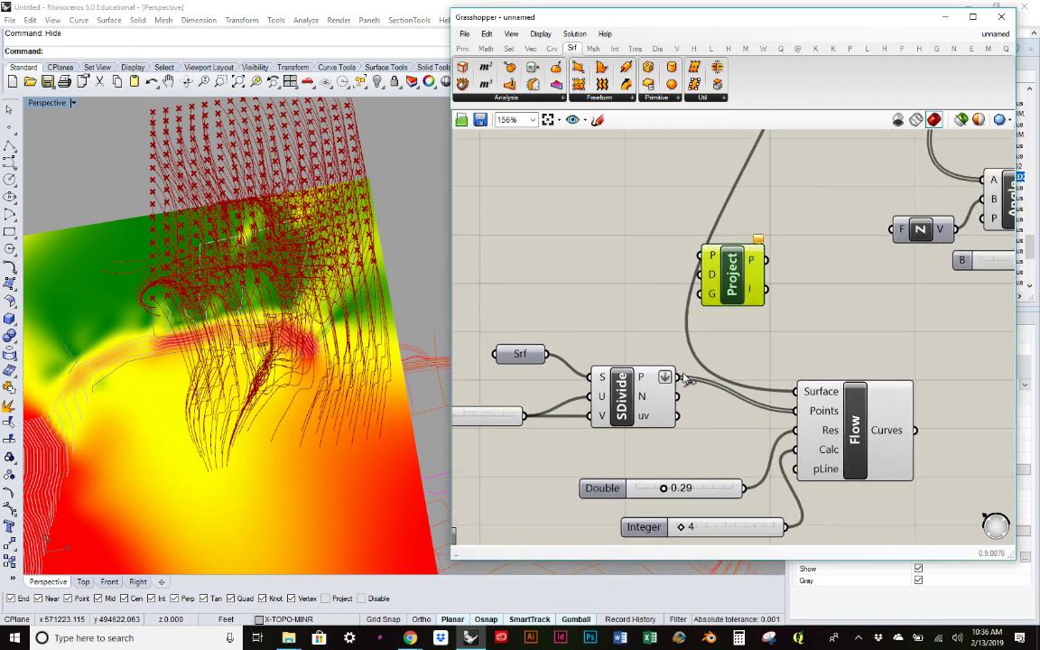
Connect Divide Surface's points to Project's P input and the terrain mesh to its G input
{"action": "left_click_drag", "start_coordinate": [681, 376], "coordinate": [702, 257]}
{"action": "right_click_drag", "start_coordinate": [756, 260], "coordinate": [756, 343]}
{"action": "scroll", "coordinate": [756, 343], "scroll_direction": "down", "scroll_amount": 2}
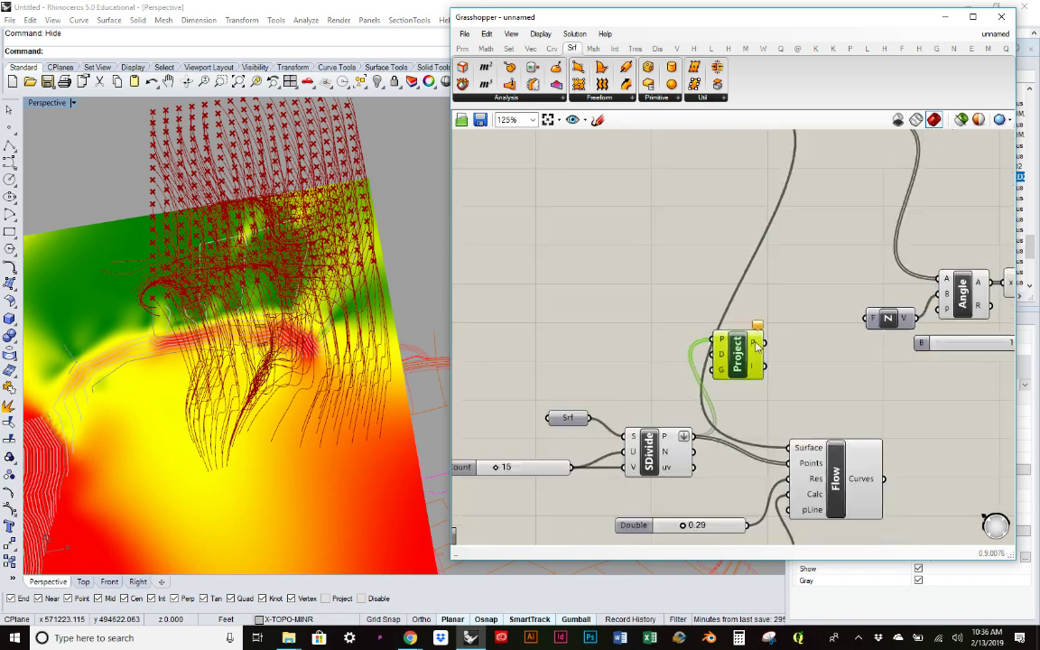
{"action": "scroll", "coordinate": [758, 345], "scroll_direction": "down", "scroll_amount": 1}
{"action": "left_click_drag", "start_coordinate": [726, 178], "coordinate": [663, 334]}
{"action": "right_click_drag", "start_coordinate": [778, 369], "coordinate": [762, 320]}
Turn off the preview of the Divide Surface component and of the Flow component
{"action": "left_click", "coordinate": [702, 228]}
{"action": "right_click", "coordinate": [704, 226]}
{"action": "left_click", "coordinate": [676, 358]}
{"action": "middle_click", "coordinate": [677, 353]}
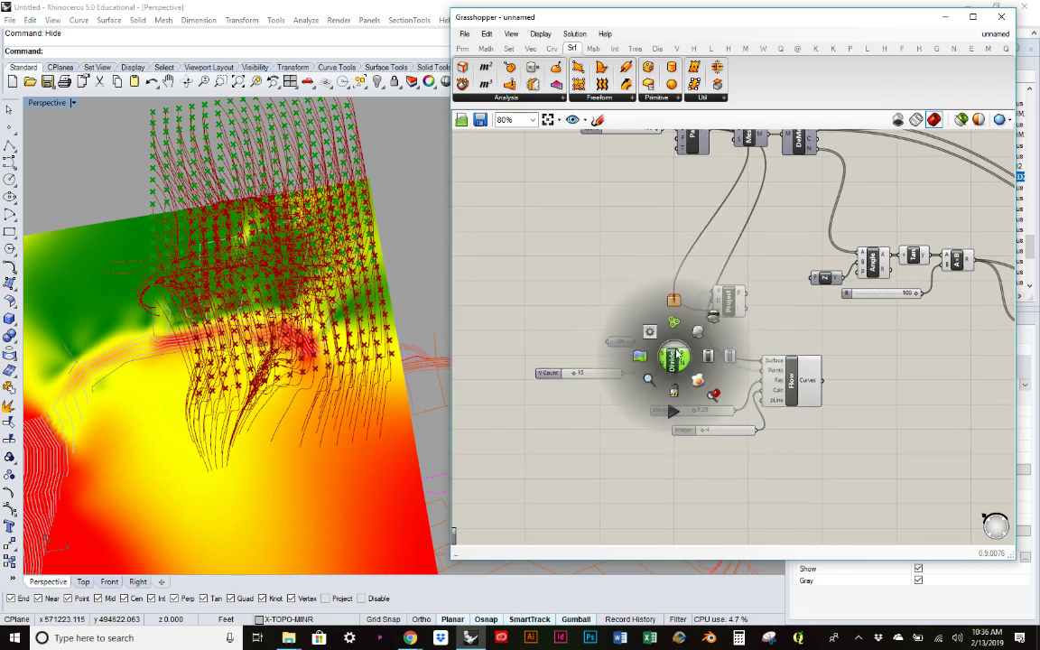
{"action": "left_click", "coordinate": [716, 317]}
{"action": "right_click_drag", "start_coordinate": [353, 327], "coordinate": [356, 294]}
{"action": "left_click", "coordinate": [802, 367]}
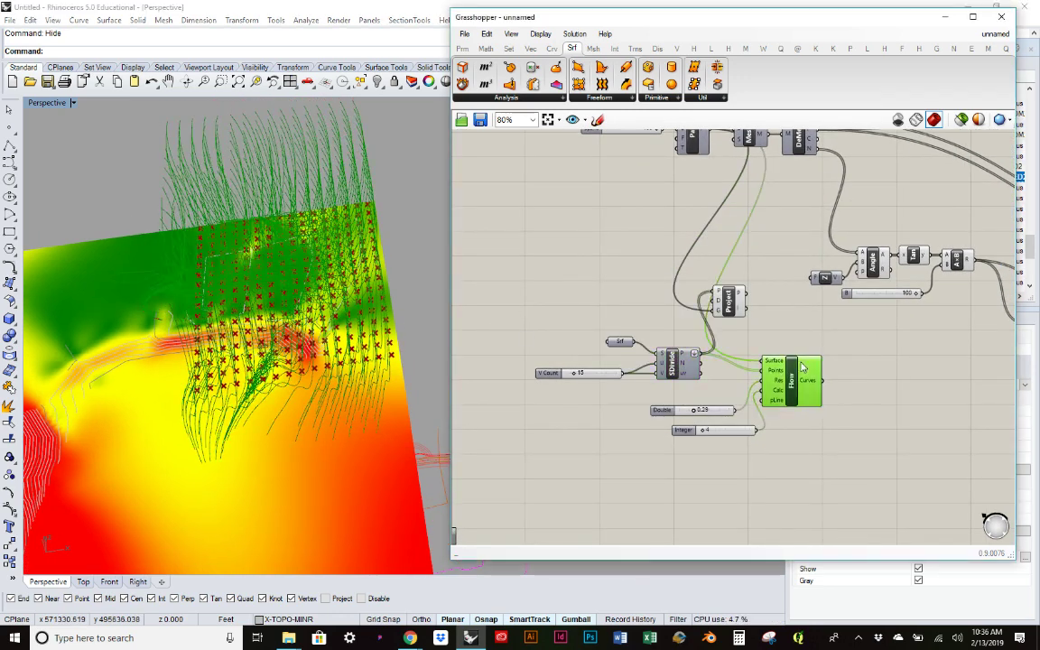
{"action": "middle_click", "coordinate": [803, 367]}
{"action": "left_click", "coordinate": [839, 328]}
Place Project between Divide Surface and Flow, and connect its P output to Flow's Points input
{"action": "right_click_drag", "start_coordinate": [346, 352], "coordinate": [404, 413]}
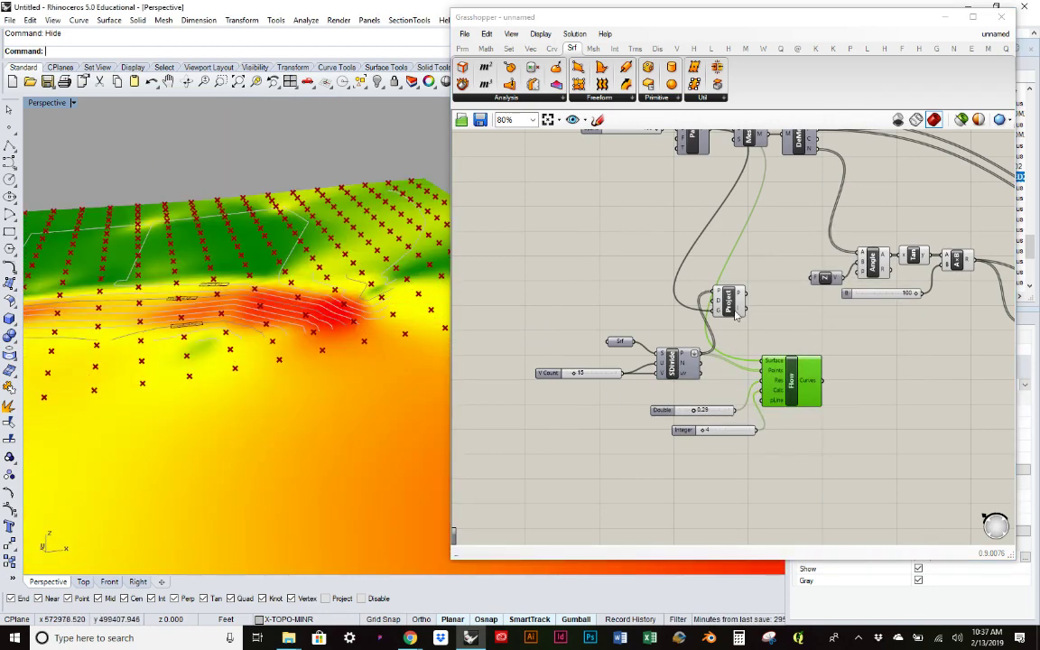
{"action": "left_click_drag", "start_coordinate": [729, 309], "coordinate": [824, 370]}
{"action": "scroll", "coordinate": [794, 397], "scroll_direction": "up", "scroll_amount": 3}
{"action": "left_click_drag", "start_coordinate": [694, 268], "coordinate": [669, 340]}
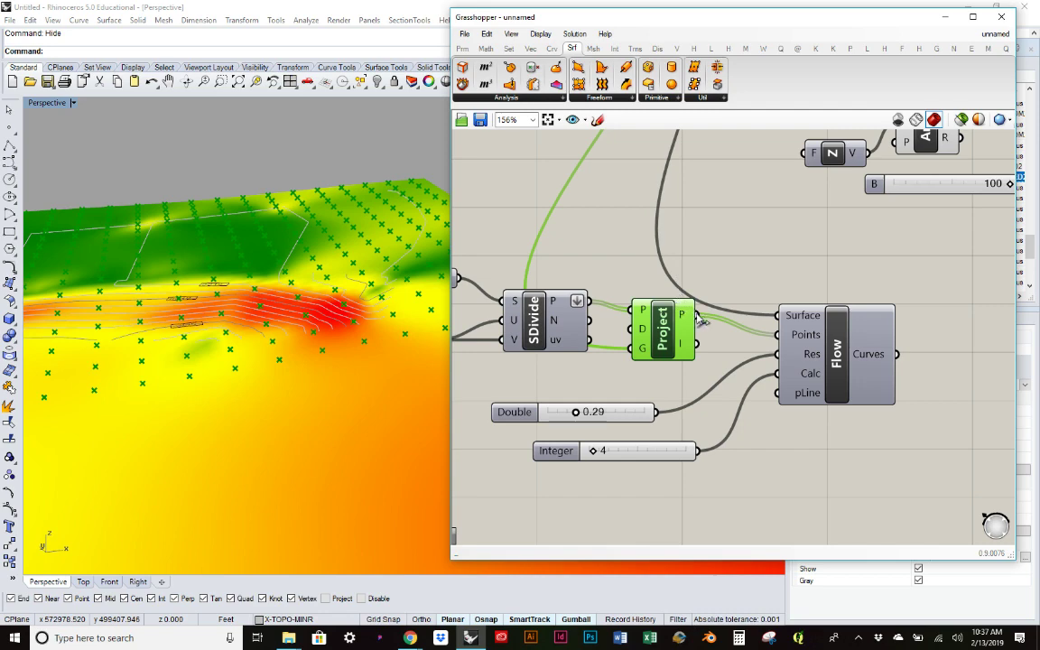
{"action": "right_click", "coordinate": [663, 332]}
{"action": "left_click", "coordinate": [635, 243]}
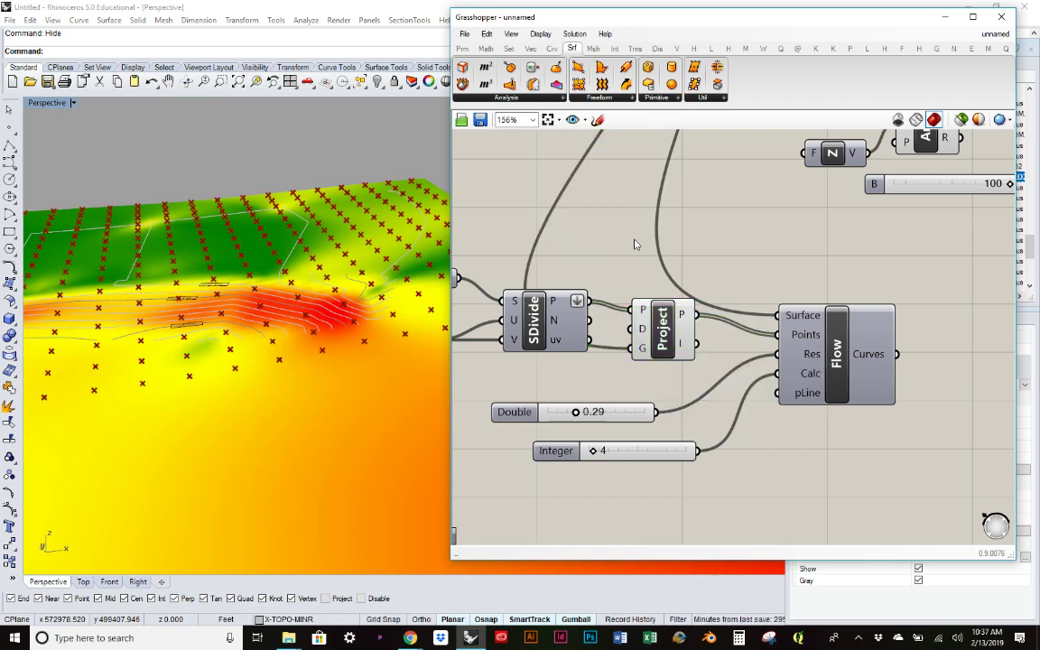
Check the projected points against the terrain and move the Project component slightly closer to Divide Surface
{"action": "right_click_drag", "start_coordinate": [297, 302], "coordinate": [199, 281]}
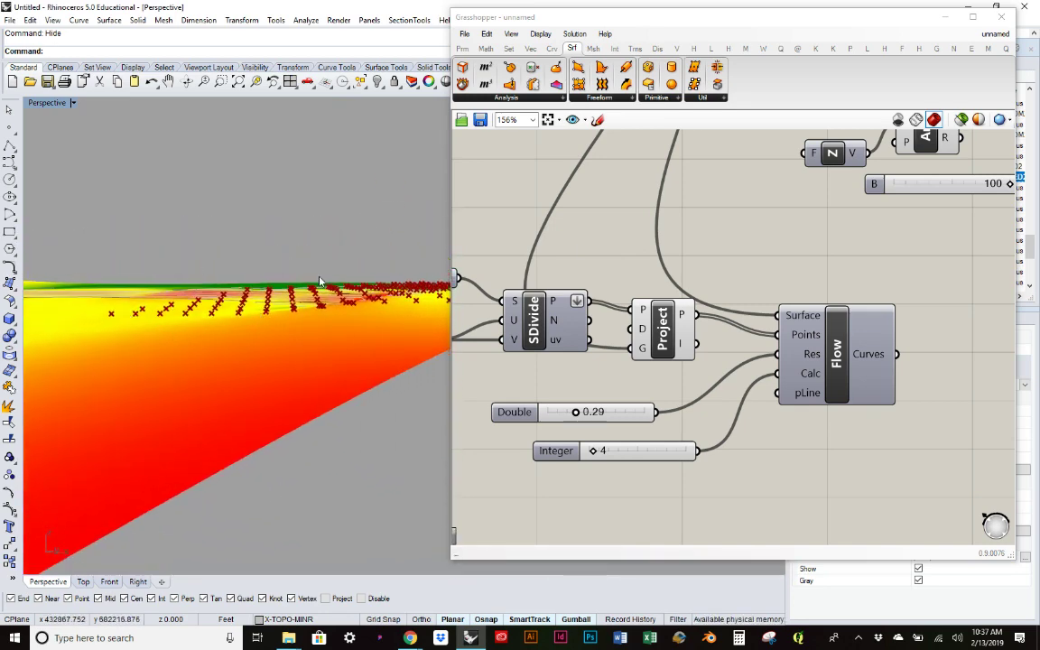
{"action": "right_click_drag", "start_coordinate": [320, 285], "coordinate": [399, 267]}
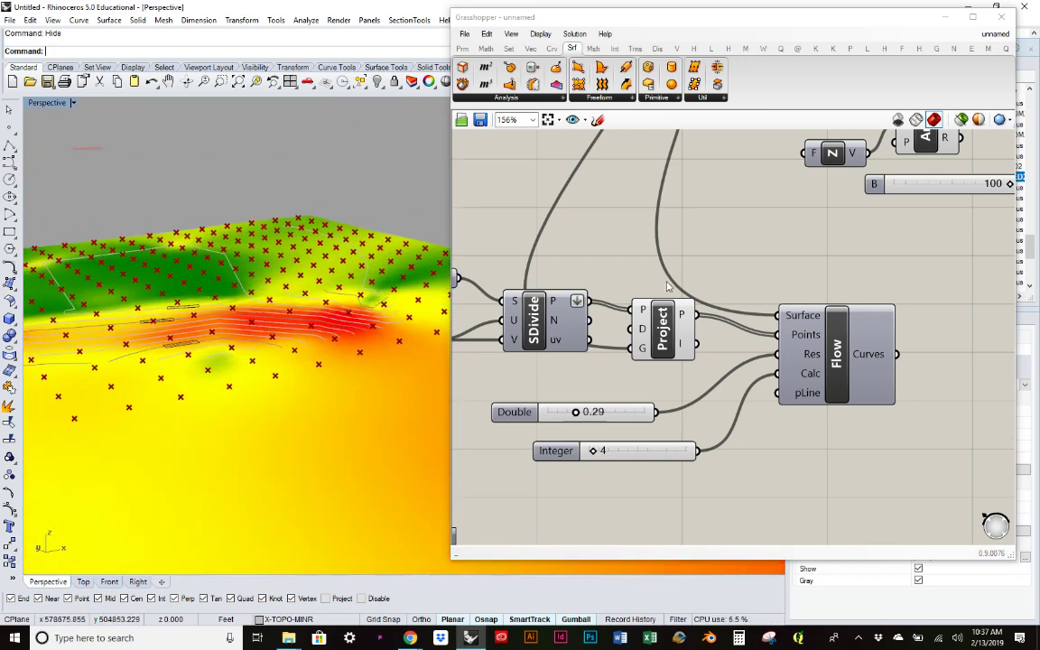
{"action": "left_click", "coordinate": [670, 338]}
{"action": "left_click_drag", "start_coordinate": [670, 339], "coordinate": [661, 333]}
{"action": "left_click", "coordinate": [641, 249]}
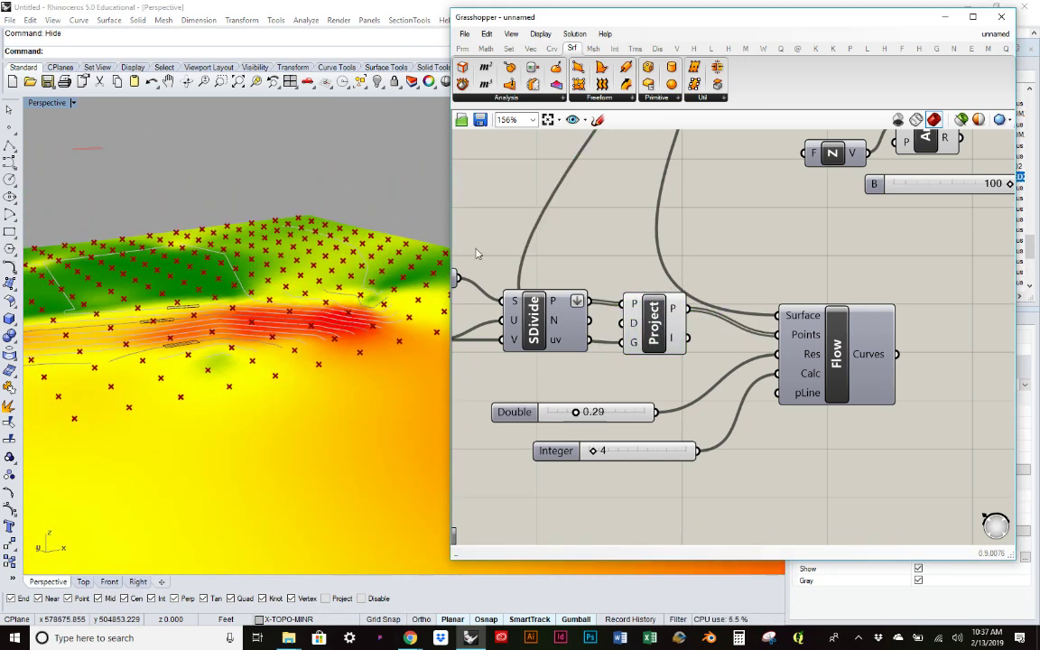
Run the Show command to bring back the hidden plane above the terrain
{"action": "scroll", "coordinate": [303, 221], "scroll_direction": "down", "scroll_amount": 4}
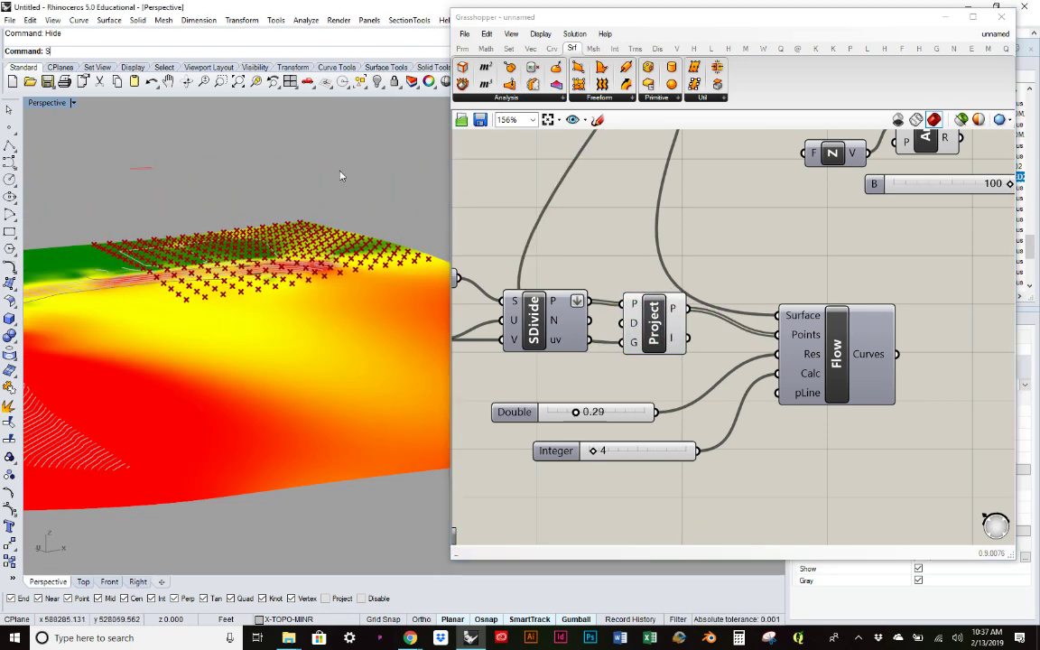
{"action": "key", "text": "Return"}
{"action": "scroll", "coordinate": [341, 175], "scroll_direction": "down", "scroll_amount": 5}
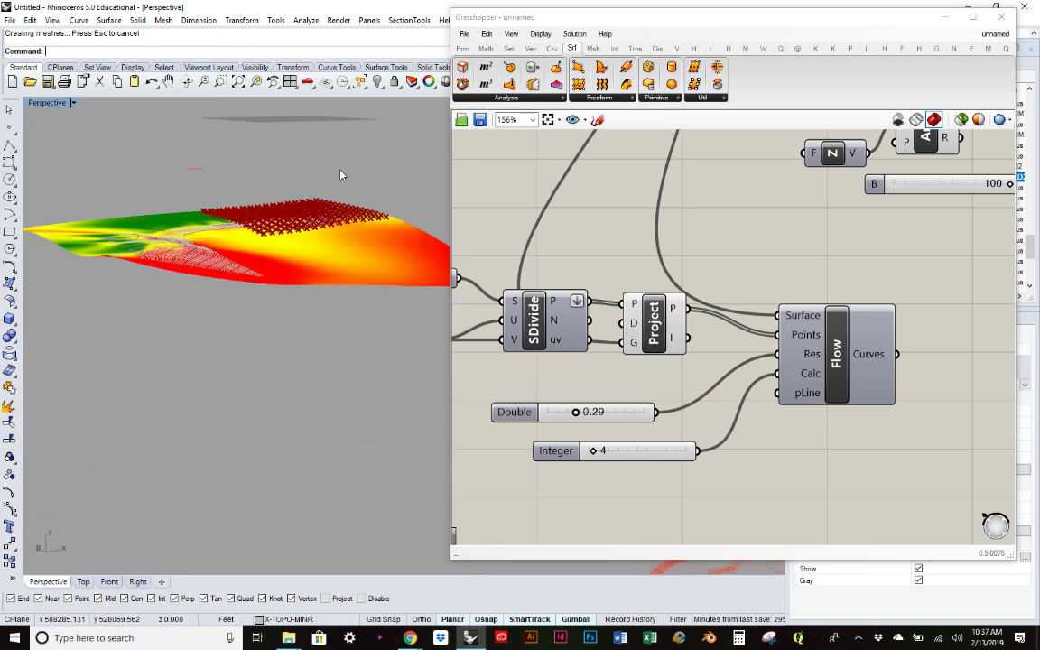
Try lowering the plane below the terrain with the gumball, and raise it back above the terrain
{"action": "right_click_drag", "start_coordinate": [358, 163], "coordinate": [341, 173]}
{"action": "left_click", "coordinate": [284, 107]}
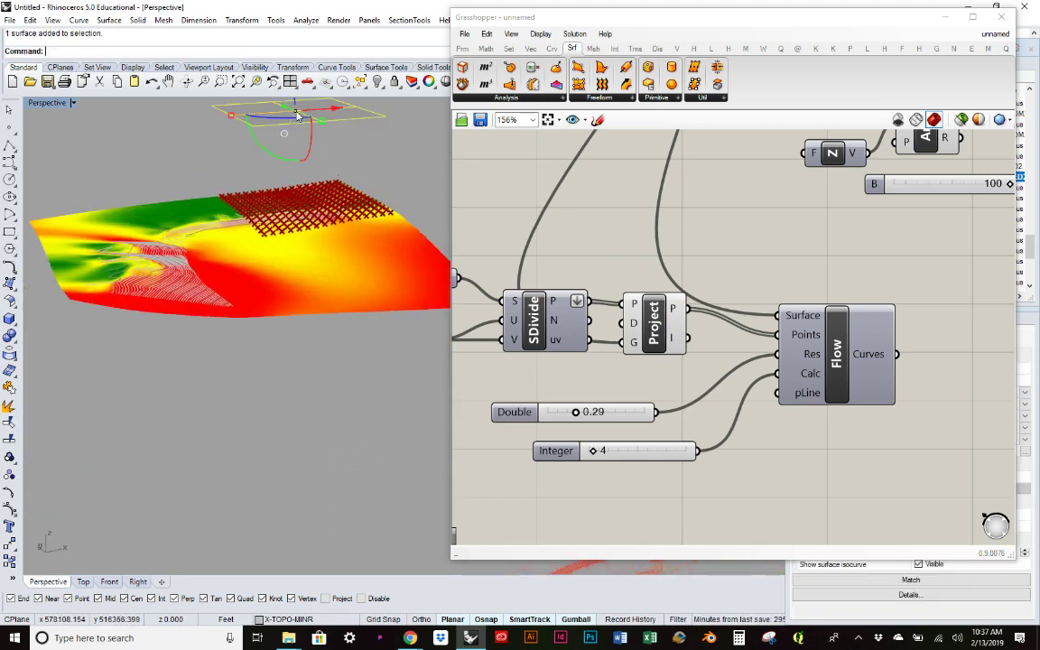
{"action": "right_click_drag", "start_coordinate": [285, 107], "coordinate": [289, 144]}
{"action": "left_click_drag", "start_coordinate": [289, 145], "coordinate": [419, 224]}
{"action": "right_click_drag", "start_coordinate": [419, 224], "coordinate": [272, 246]}
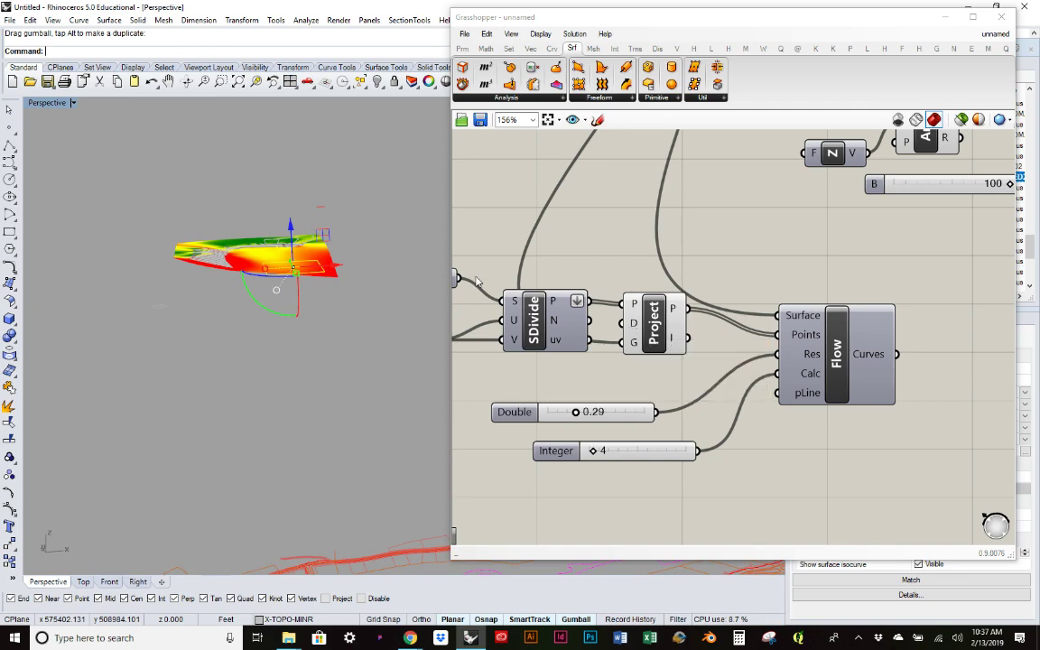
{"action": "left_click_drag", "start_coordinate": [291, 226], "coordinate": [295, 183]}
{"action": "left_click", "coordinate": [359, 183]}
Check Project's direction input and hide the plane floating above the terrain
{"action": "scroll", "coordinate": [268, 236], "scroll_direction": "up", "scroll_amount": 9}
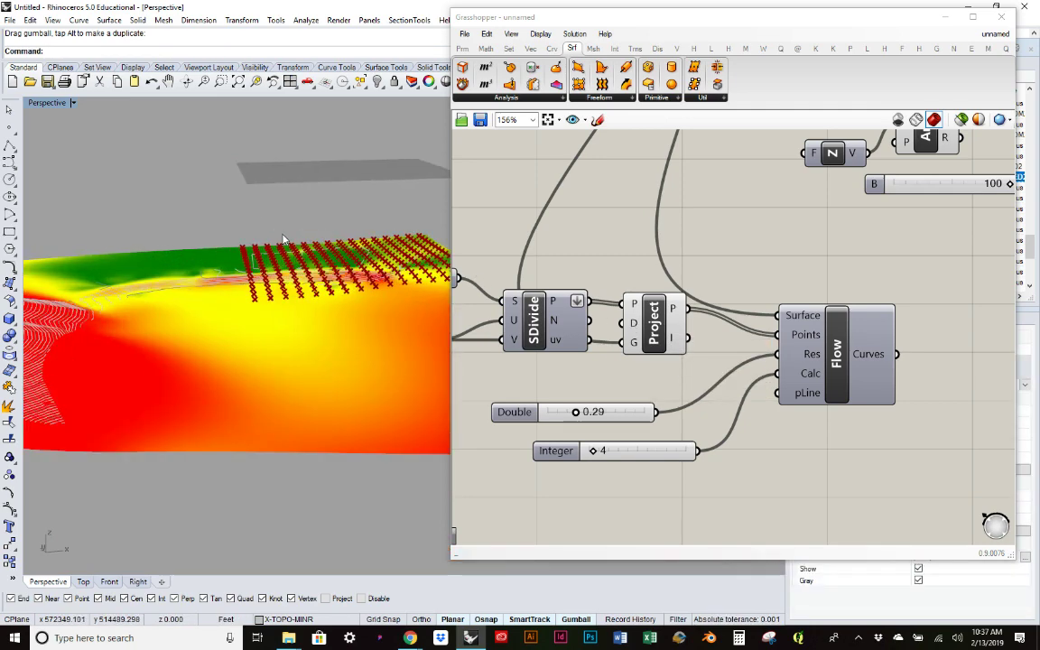
{"action": "right_click_drag", "start_coordinate": [282, 227], "coordinate": [280, 238]}
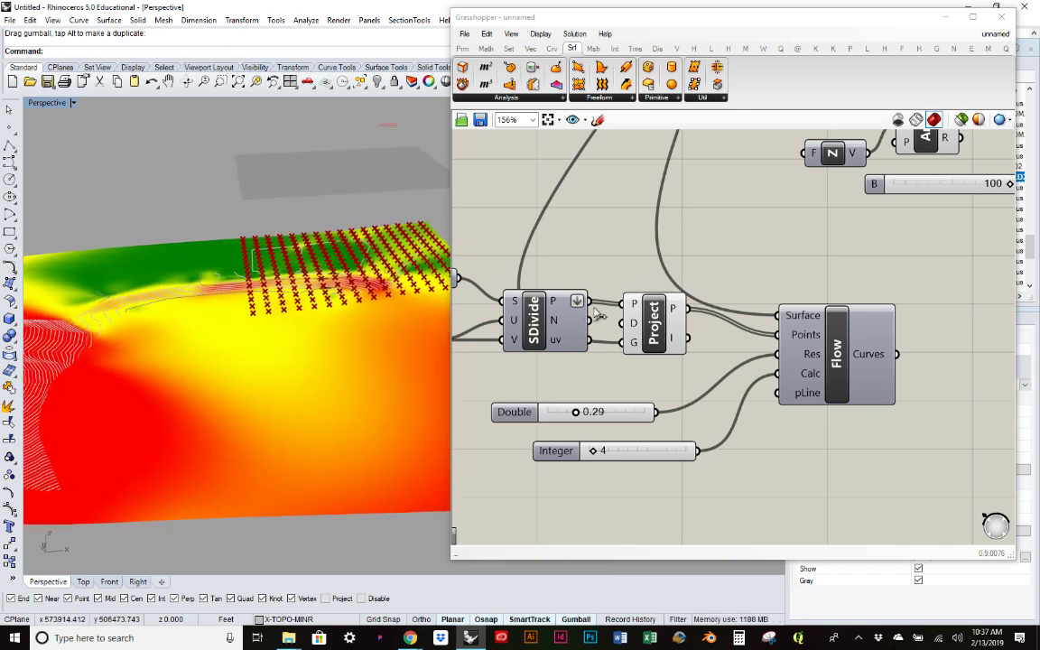
{"action": "mouse_move", "coordinate": [631, 328]}
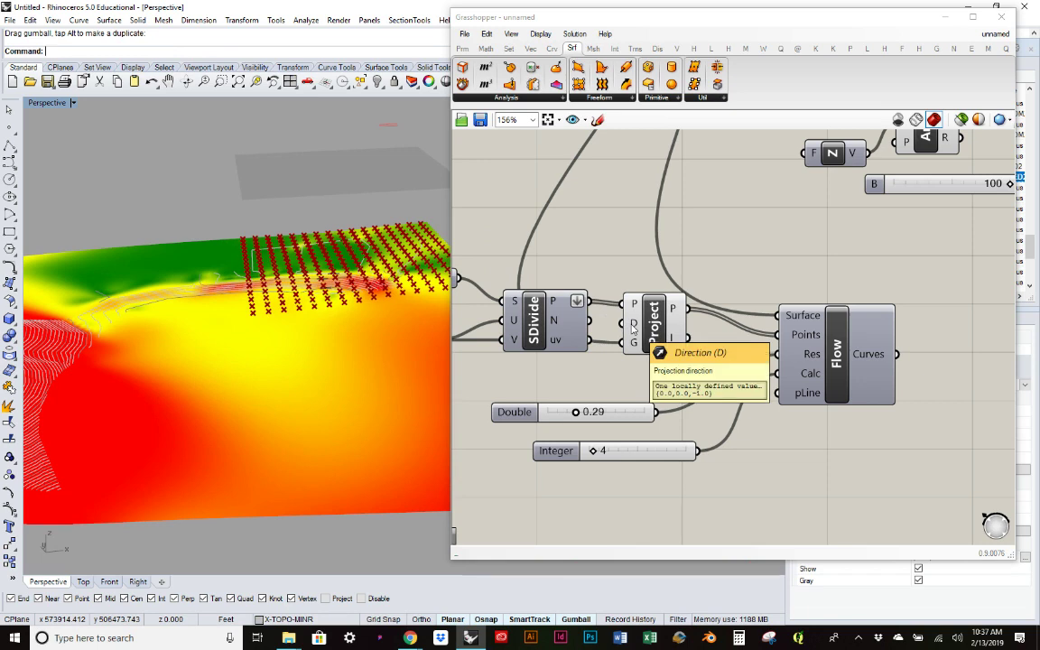
{"action": "left_click", "coordinate": [311, 165]}
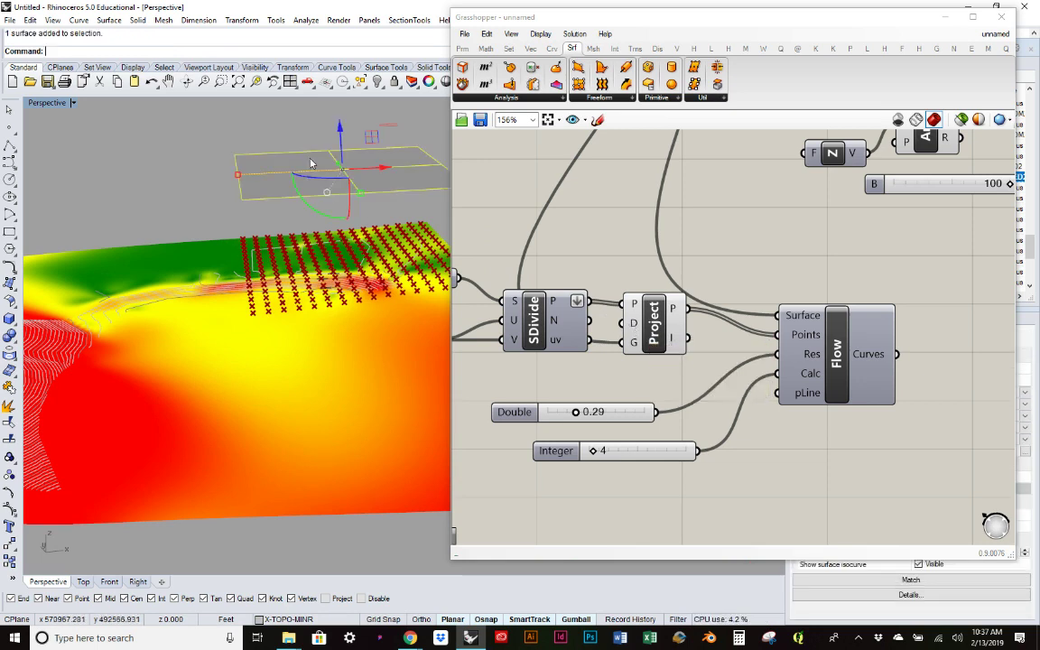
{"action": "type", "text": "H"}
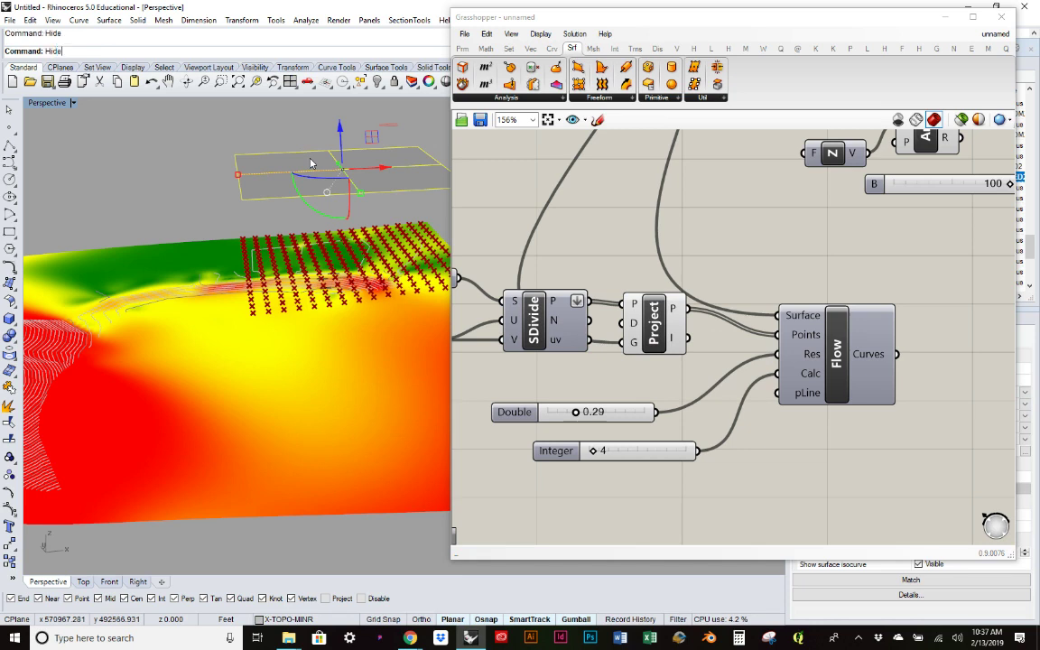
{"action": "type", "text": "ide"}
{"action": "key", "text": "Return"}
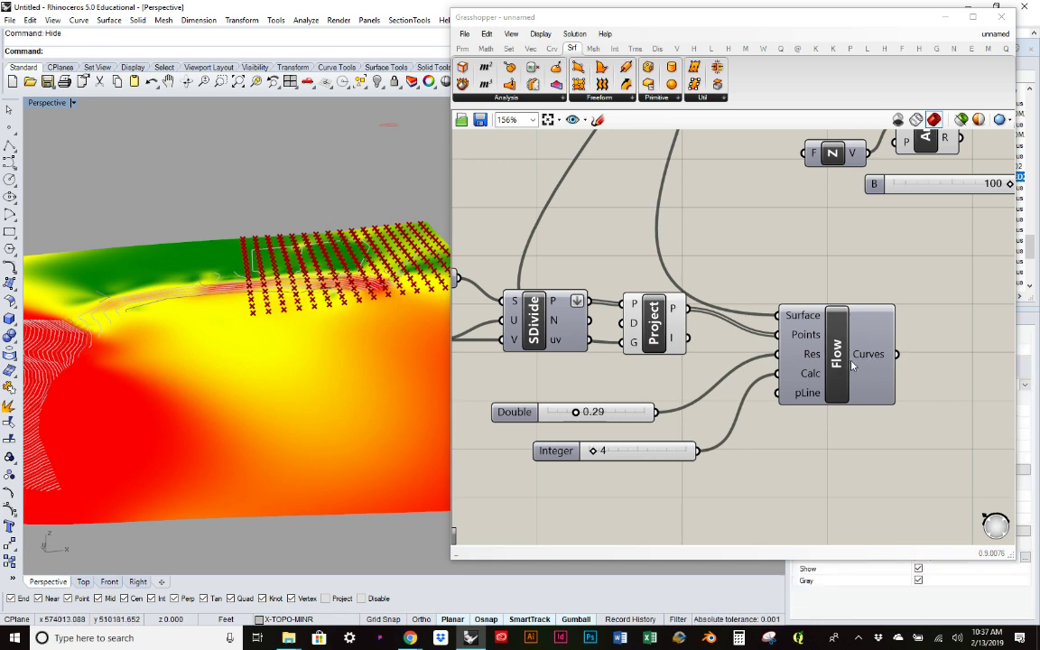
Turn the preview of the Flow component back on
{"action": "left_click", "coordinate": [846, 362]}
{"action": "middle_click", "coordinate": [846, 362]}
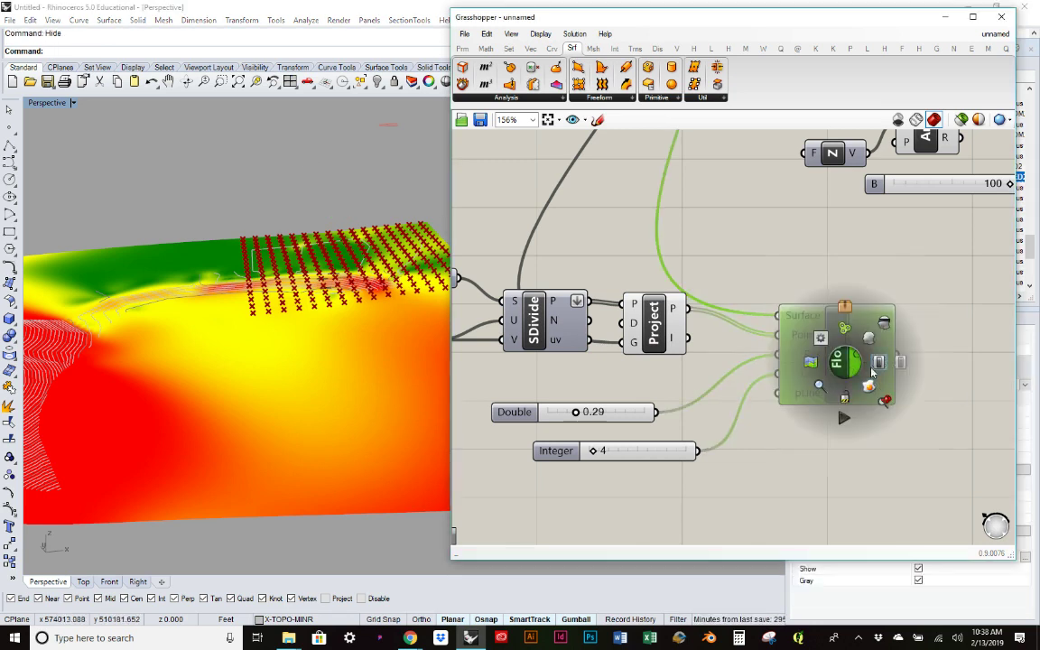
{"action": "left_click", "coordinate": [869, 339]}
{"action": "left_click", "coordinate": [781, 296]}
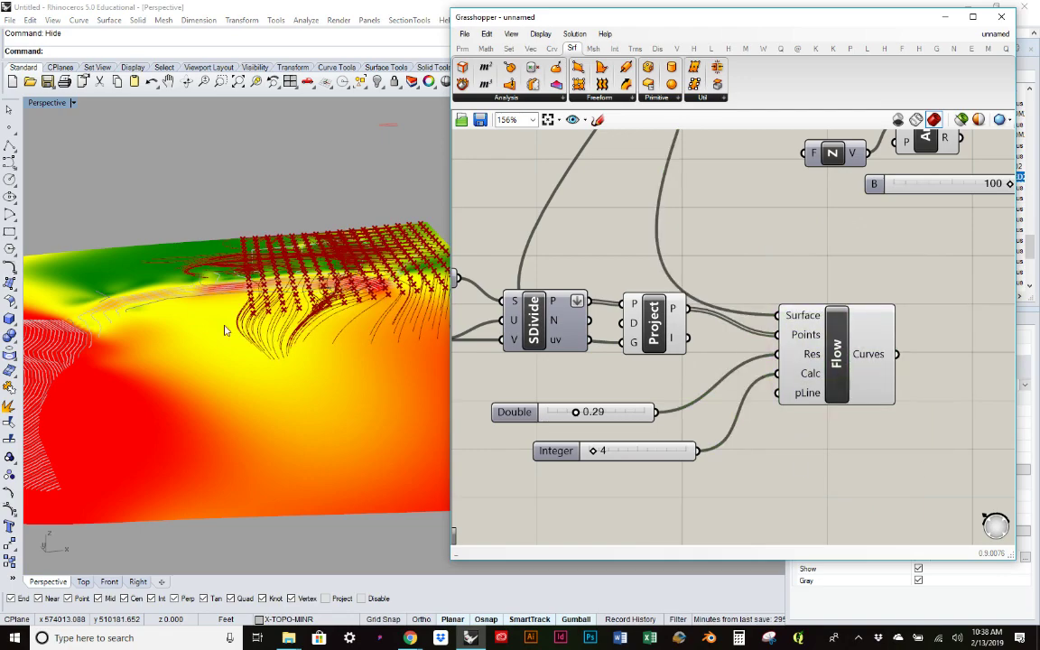
Examine the flow curves and projected points over the terrain in perspective and in the Top view
{"action": "right_click_drag", "start_coordinate": [145, 270], "coordinate": [212, 395]}
{"action": "scroll", "coordinate": [210, 397], "scroll_direction": "up", "scroll_amount": 4}
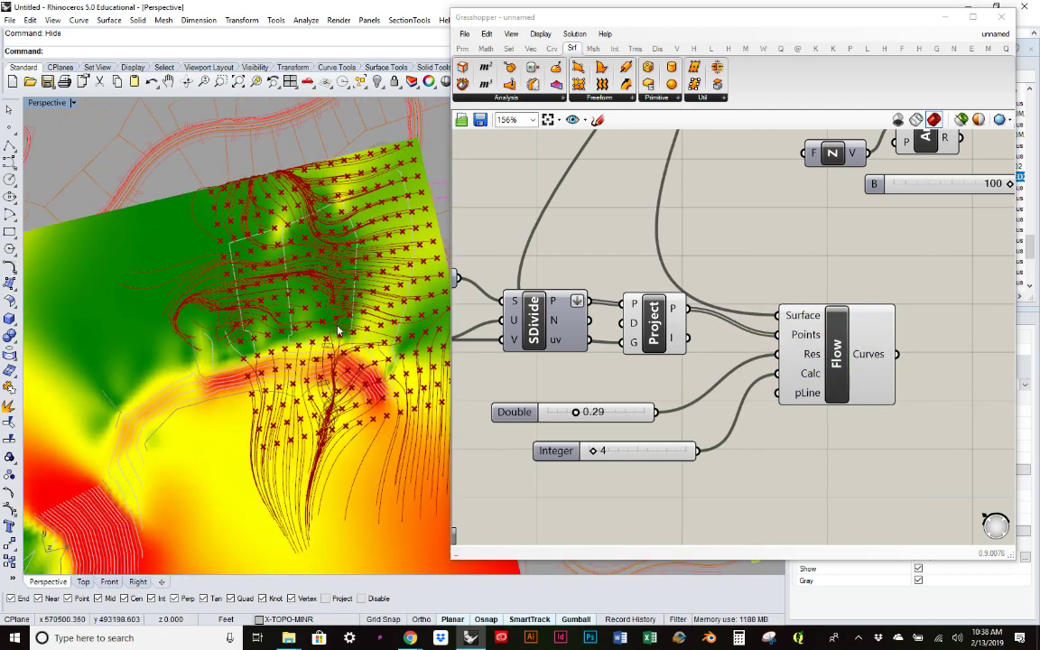
{"action": "scroll", "coordinate": [372, 234], "scroll_direction": "up", "scroll_amount": 2}
{"action": "right_click_drag", "start_coordinate": [372, 234], "coordinate": [276, 217]}
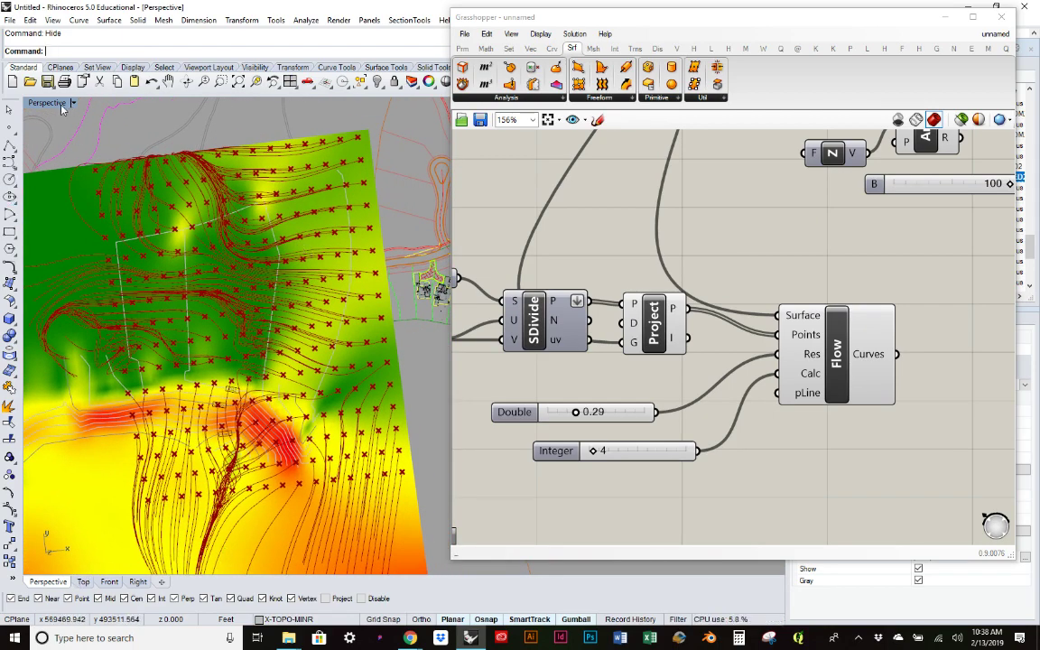
{"action": "left_click", "coordinate": [88, 582]}
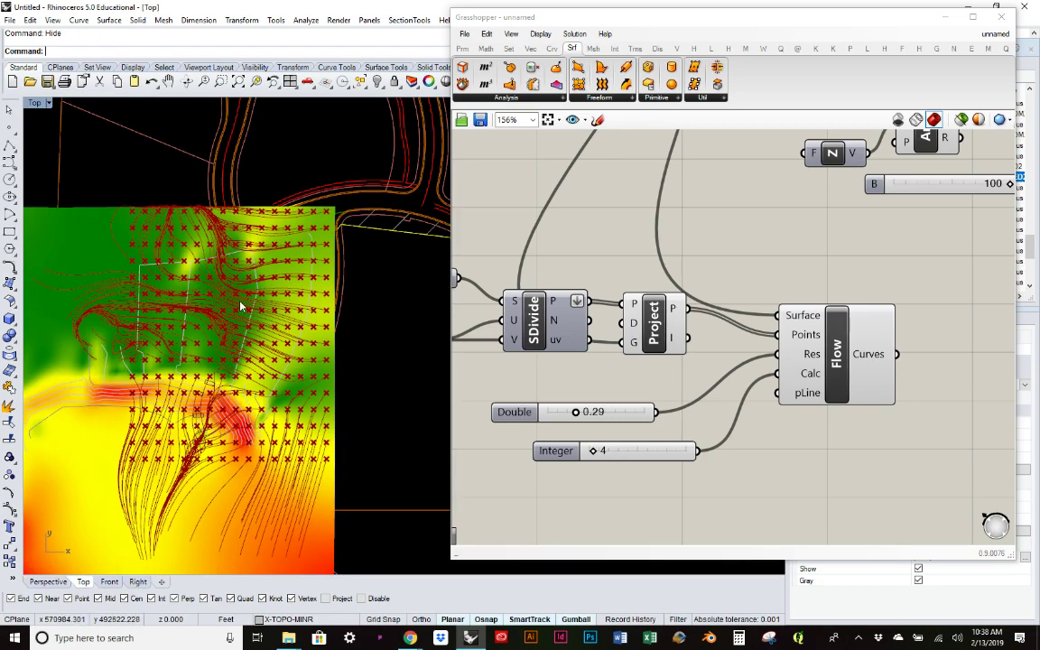
{"action": "scroll", "coordinate": [238, 269], "scroll_direction": "up", "scroll_amount": 3}
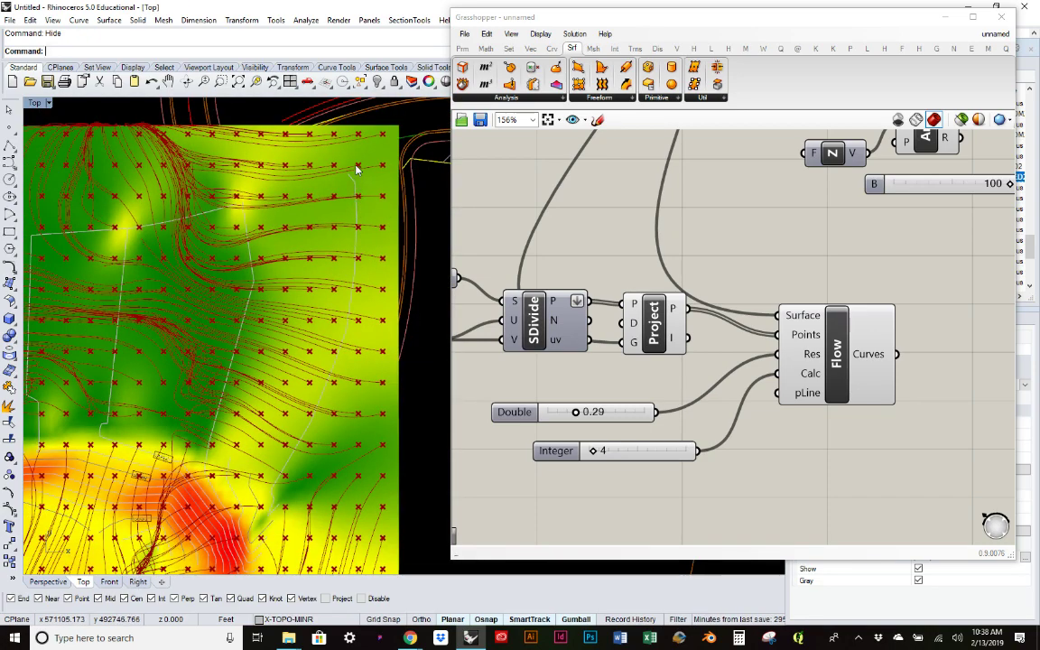
{"action": "scroll", "coordinate": [376, 182], "scroll_direction": "down", "scroll_amount": 3}
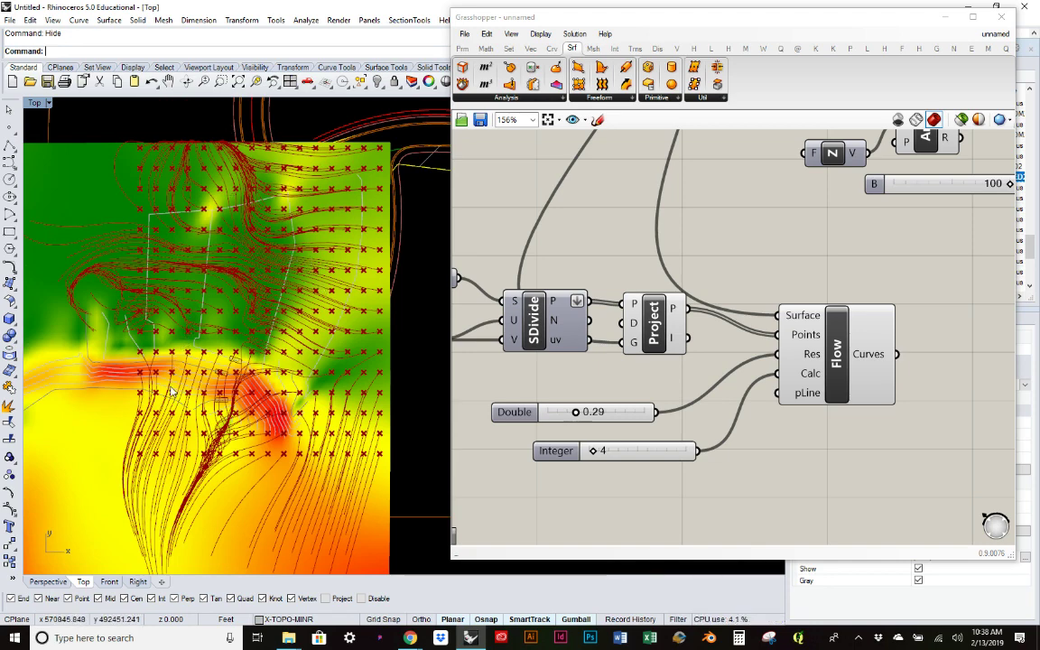
{"action": "right_click_drag", "start_coordinate": [211, 399], "coordinate": [227, 359]}
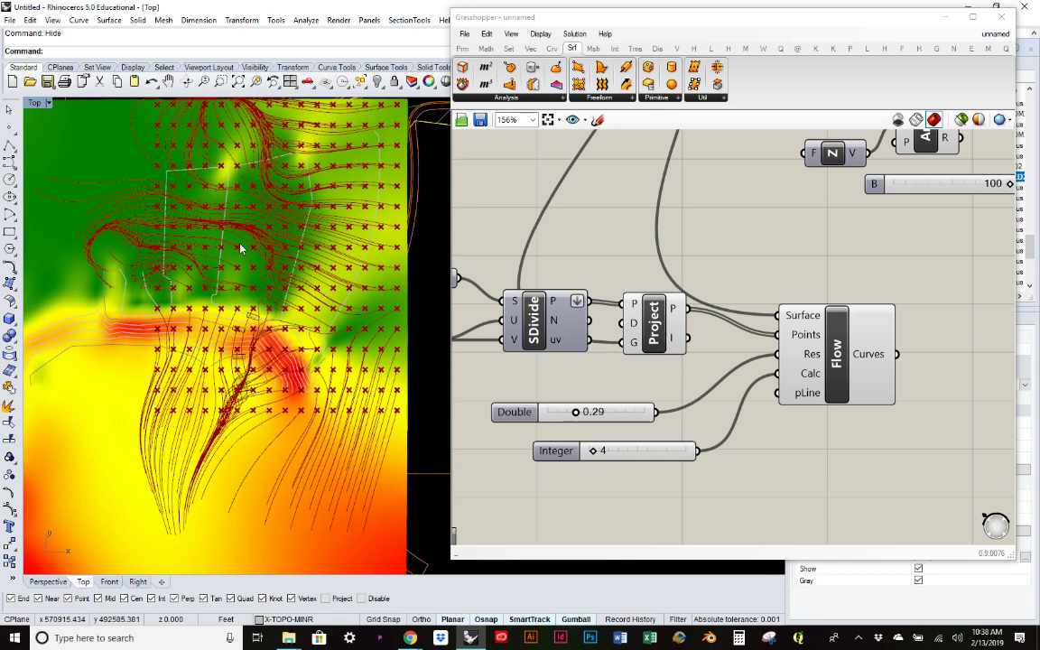
{"action": "scroll", "coordinate": [267, 256], "scroll_direction": "up", "scroll_amount": 2}
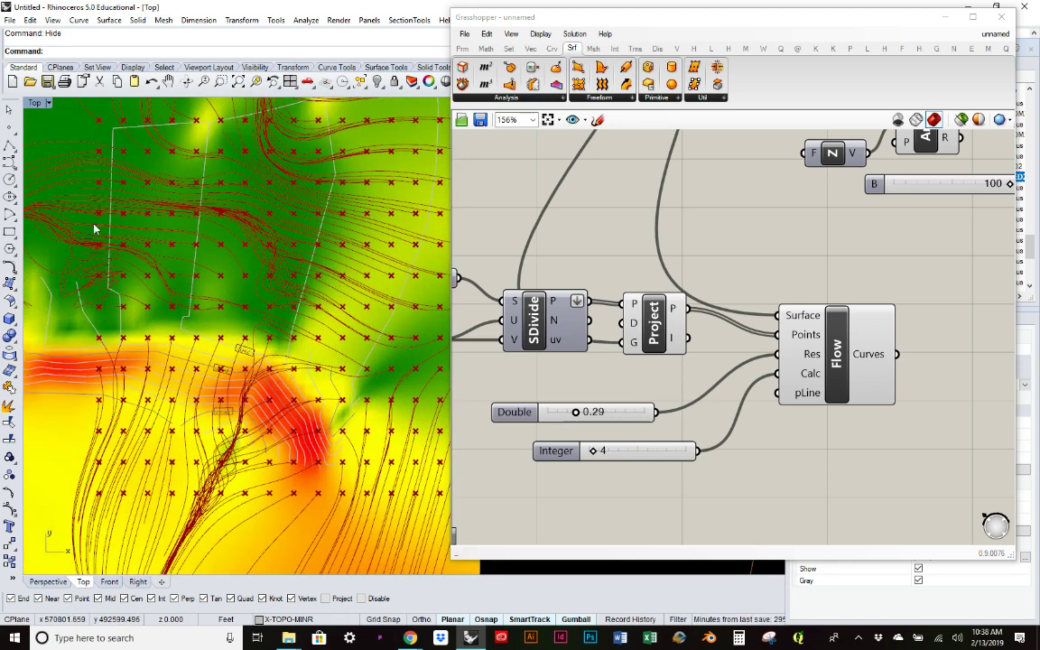
{"action": "scroll", "coordinate": [318, 289], "scroll_direction": "down", "scroll_amount": 2}
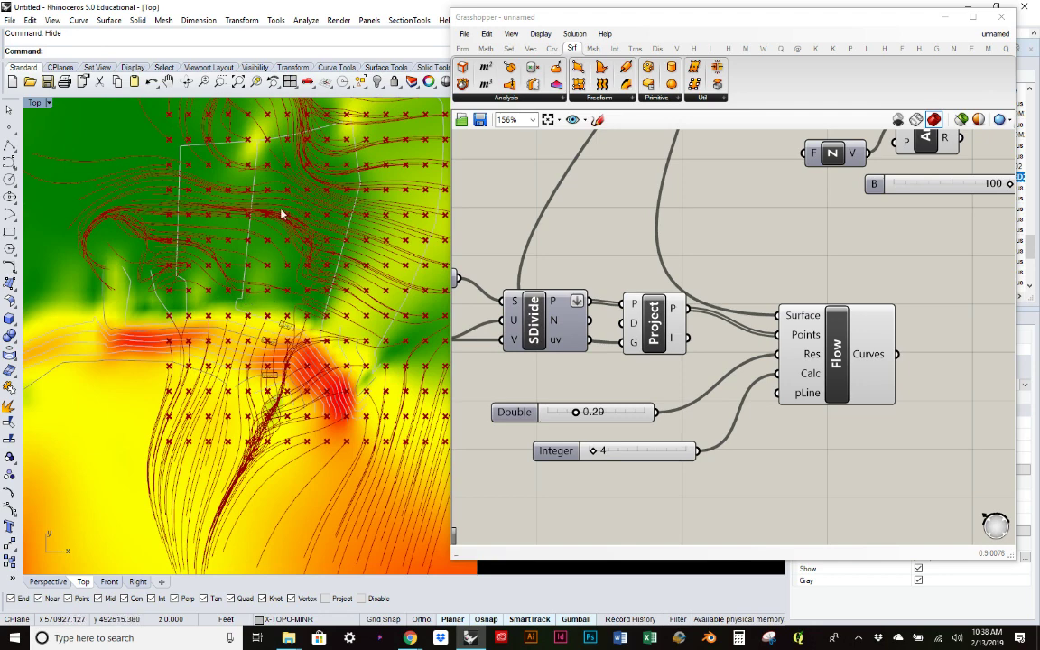
{"action": "right_click_drag", "start_coordinate": [281, 214], "coordinate": [234, 267]}
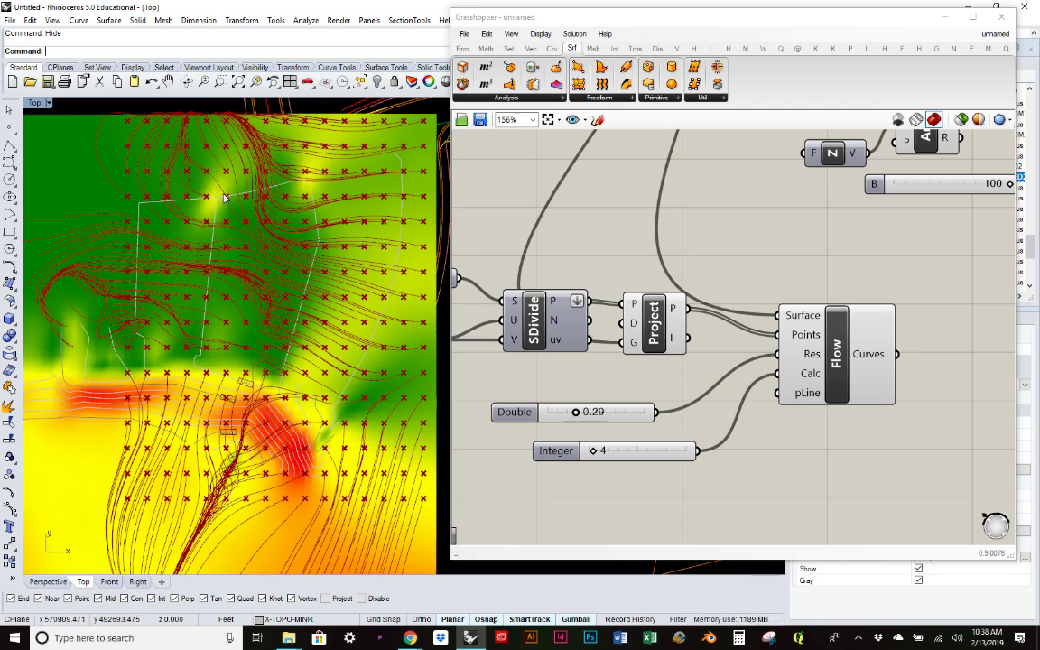
{"action": "scroll", "coordinate": [284, 376], "scroll_direction": "down", "scroll_amount": 2}
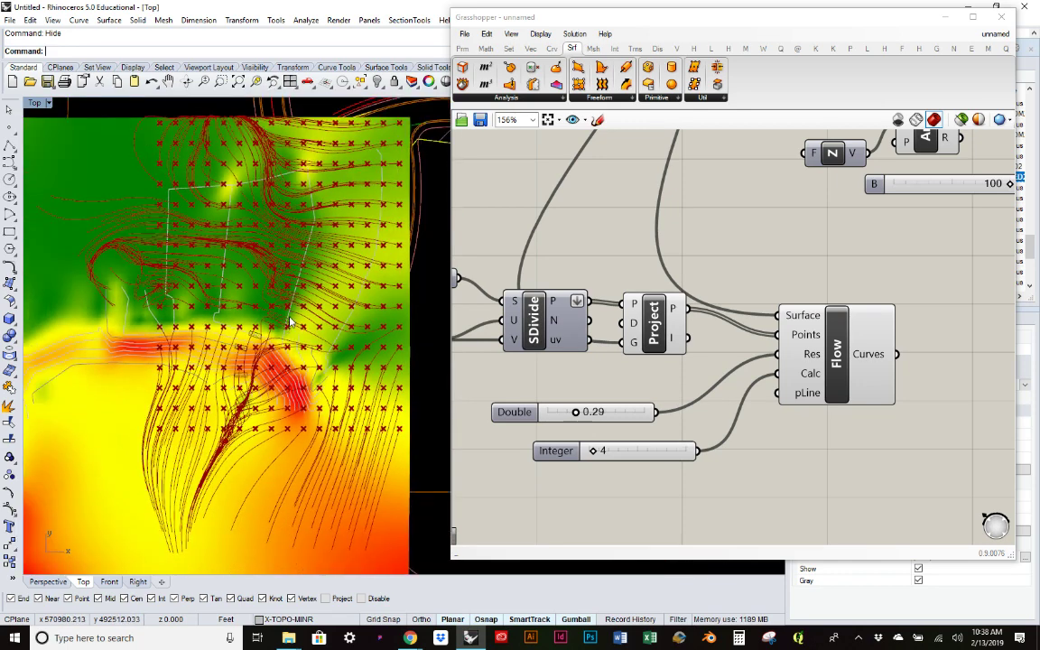
Set the slider feeding Flow's Res input to 0.73
{"action": "right_click_drag", "start_coordinate": [681, 386], "coordinate": [777, 367]}
{"action": "left_click_drag", "start_coordinate": [754, 318], "coordinate": [758, 319]}
{"action": "left_click_drag", "start_coordinate": [671, 394], "coordinate": [711, 399]}
{"action": "right_click_drag", "start_coordinate": [751, 358], "coordinate": [628, 366]}
{"action": "left_click", "coordinate": [735, 423]}
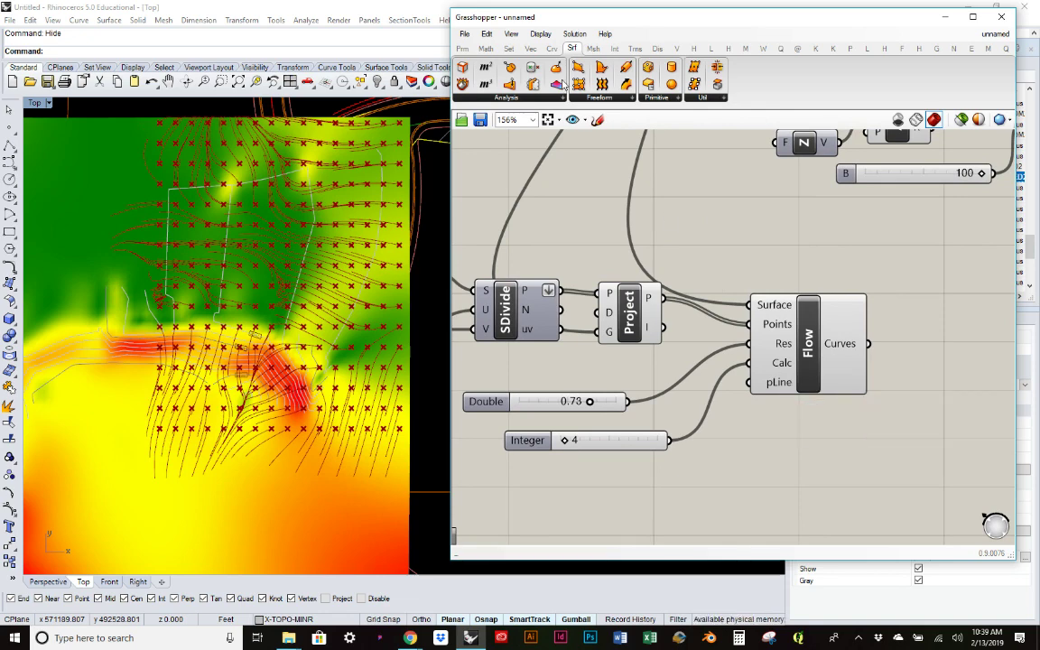
Add a Boolean Toggle set to False, wire it into Flow's pLine input and shift the Flow component slightly aside
{"action": "left_click", "coordinate": [462, 48]}
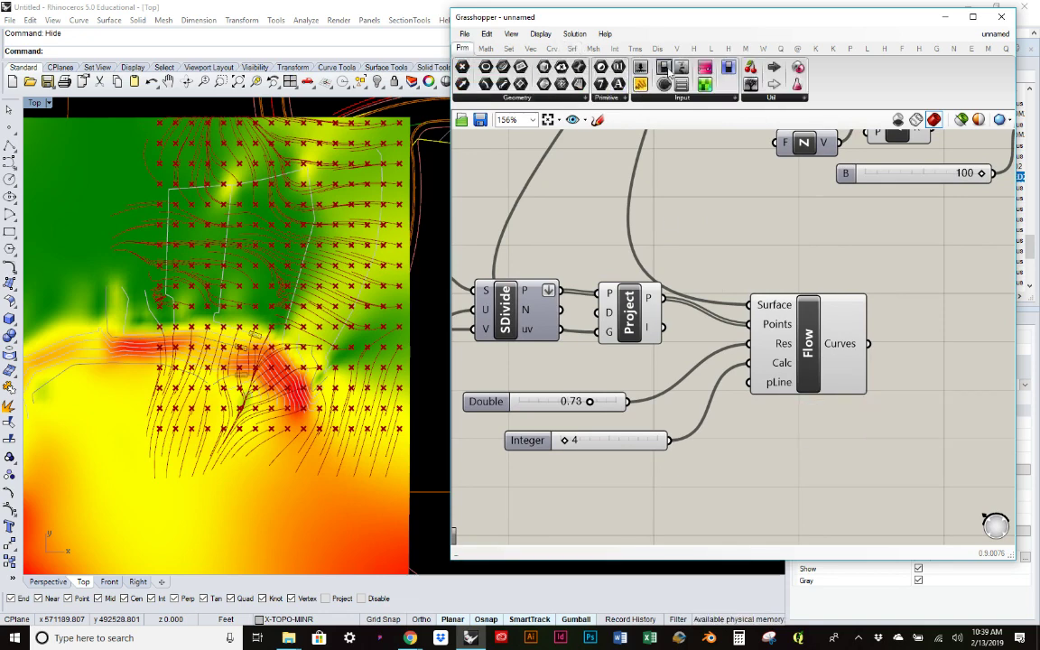
{"action": "left_click_drag", "start_coordinate": [665, 68], "coordinate": [749, 385]}
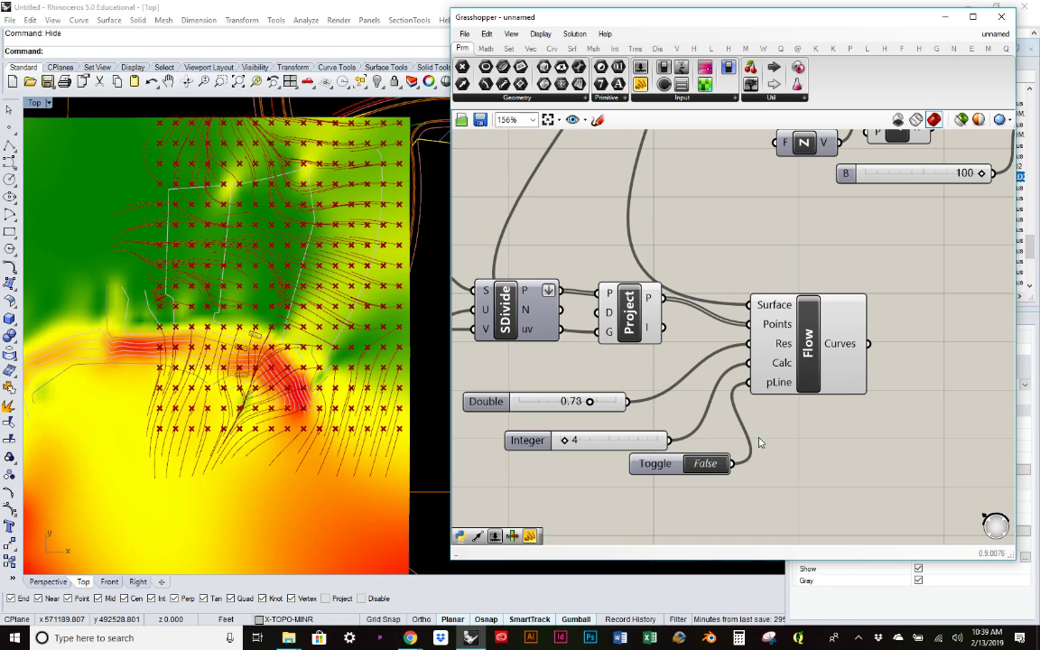
{"action": "left_click_drag", "start_coordinate": [770, 368], "coordinate": [787, 364]}
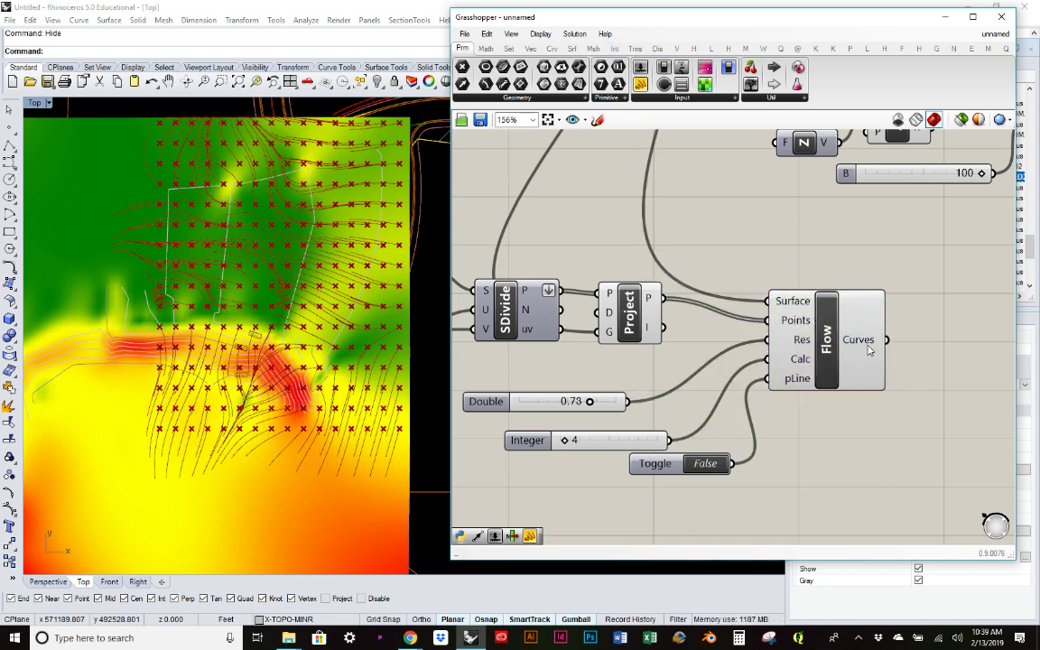
Add a Control Points component beside Flow and connect Flow's Curves output to its C input
{"action": "left_click", "coordinate": [550, 48]}
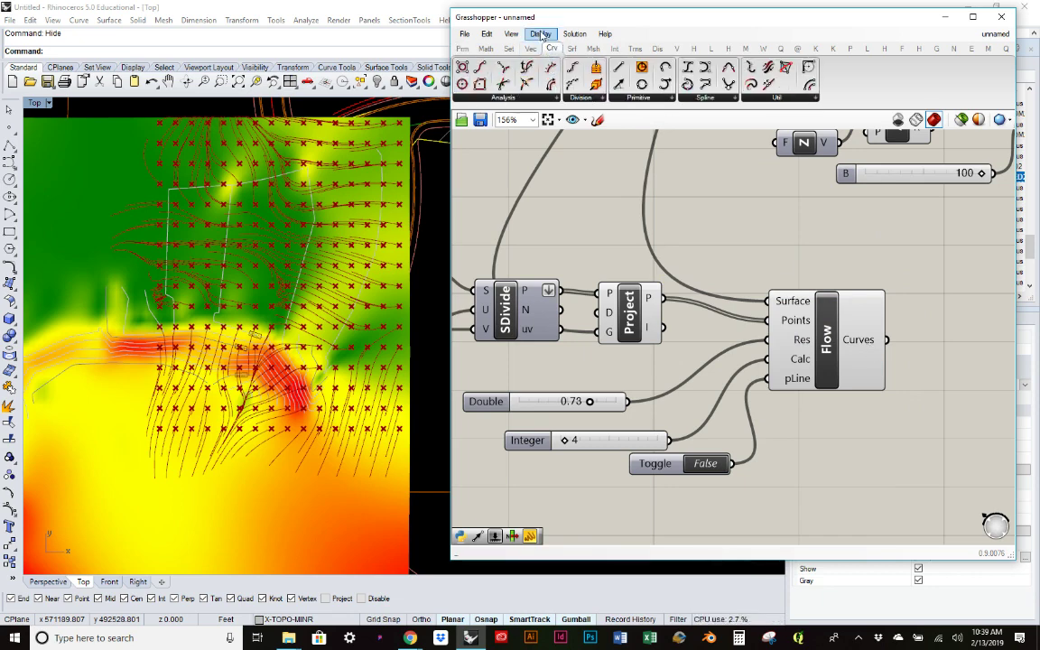
{"action": "left_click", "coordinate": [528, 98]}
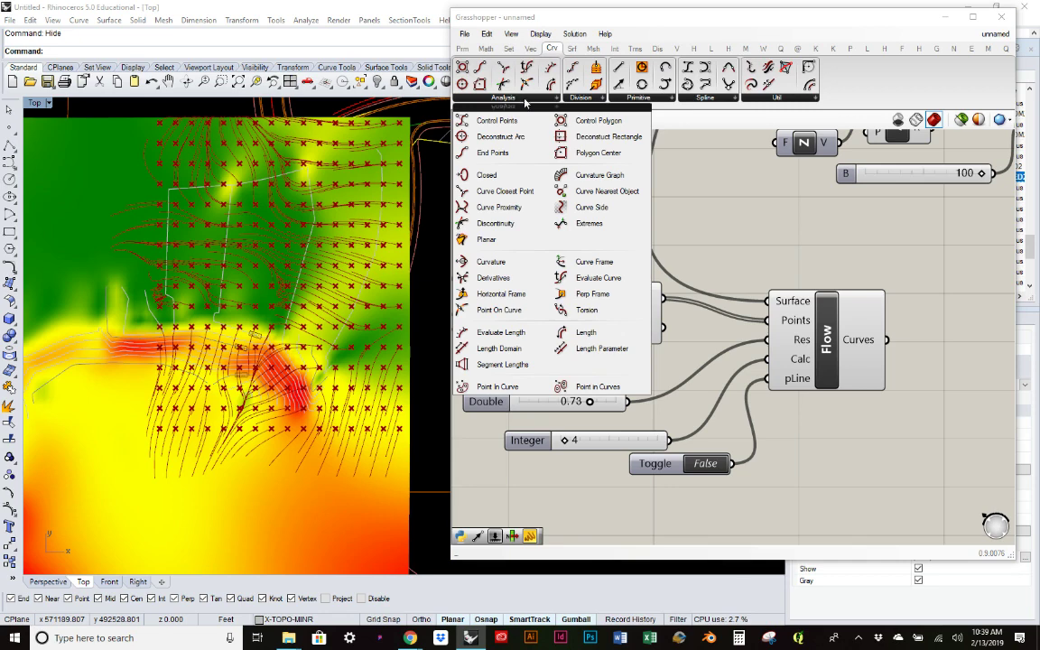
{"action": "left_click", "coordinate": [520, 121]}
{"action": "left_click", "coordinate": [957, 307]}
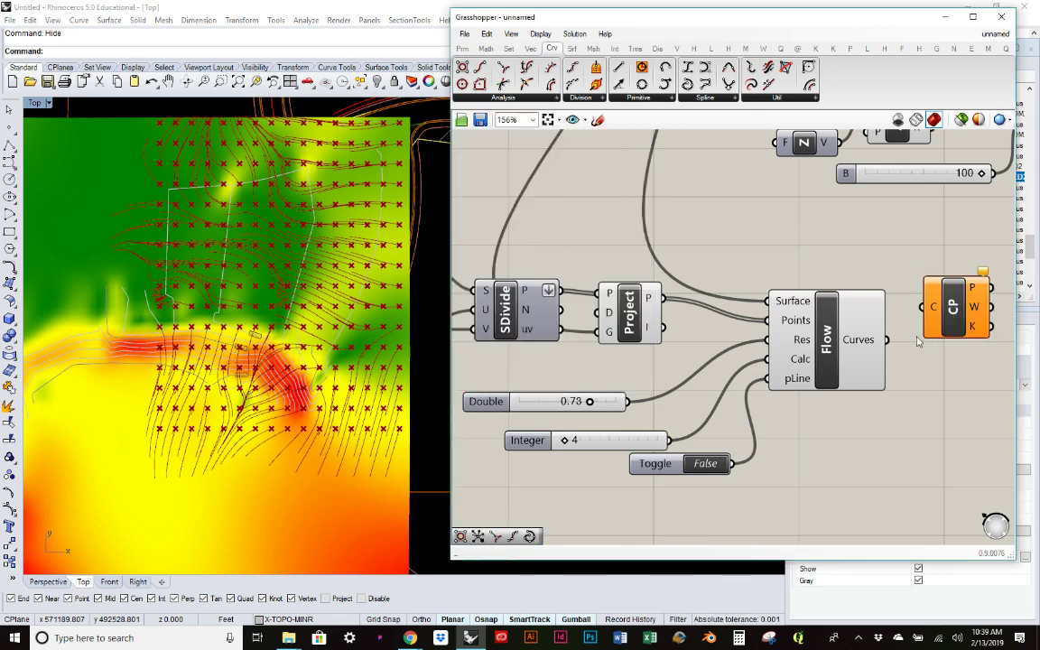
{"action": "left_click_drag", "start_coordinate": [887, 339], "coordinate": [933, 307]}
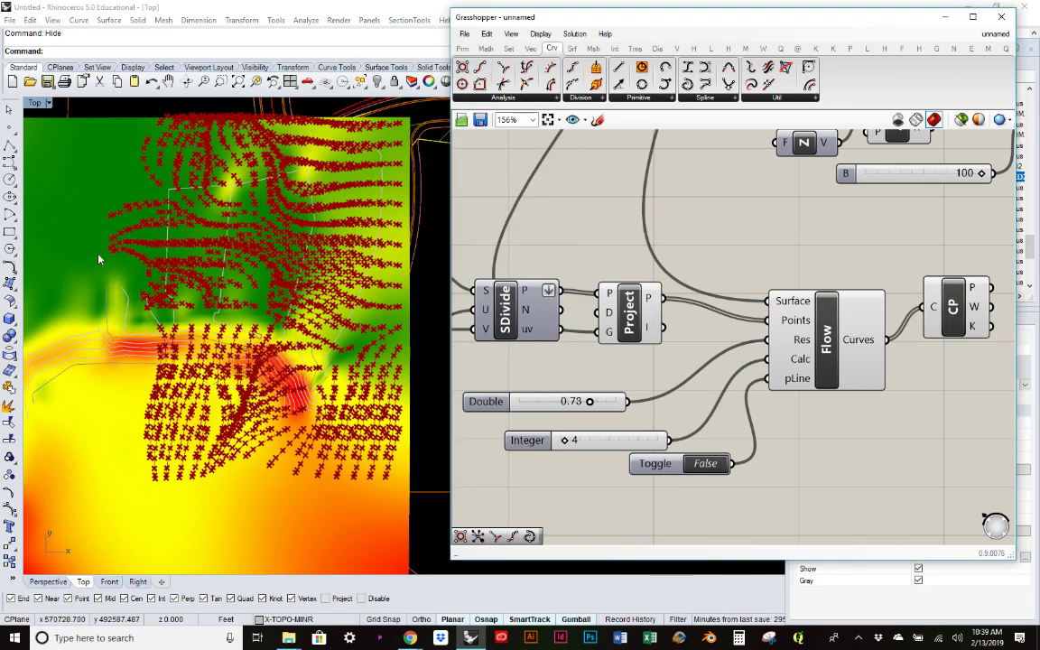
Examine the control points along the flow curves in the Top view
{"action": "scroll", "coordinate": [251, 222], "scroll_direction": "up", "scroll_amount": 5}
{"action": "scroll", "coordinate": [251, 221], "scroll_direction": "down", "scroll_amount": 3}
{"action": "scroll", "coordinate": [262, 216], "scroll_direction": "up", "scroll_amount": 4}
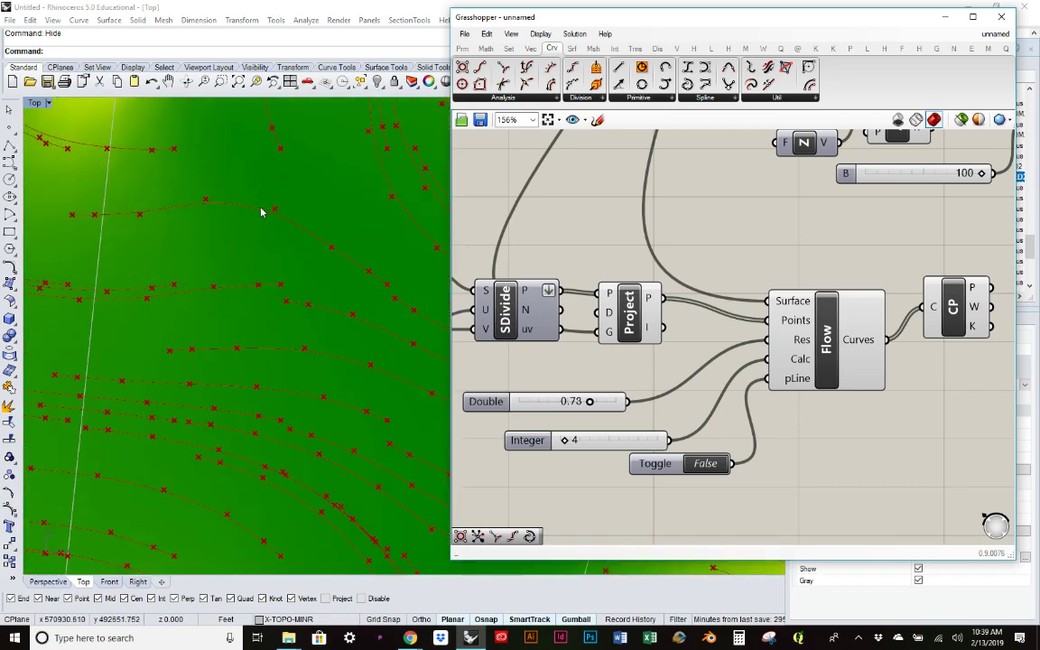
{"action": "right_click_drag", "start_coordinate": [303, 255], "coordinate": [208, 250]}
{"action": "right_click_drag", "start_coordinate": [654, 375], "coordinate": [733, 331]}
{"action": "scroll", "coordinate": [239, 298], "scroll_direction": "down", "scroll_amount": 4}
{"action": "scroll", "coordinate": [239, 298], "scroll_direction": "down", "scroll_amount": 2}
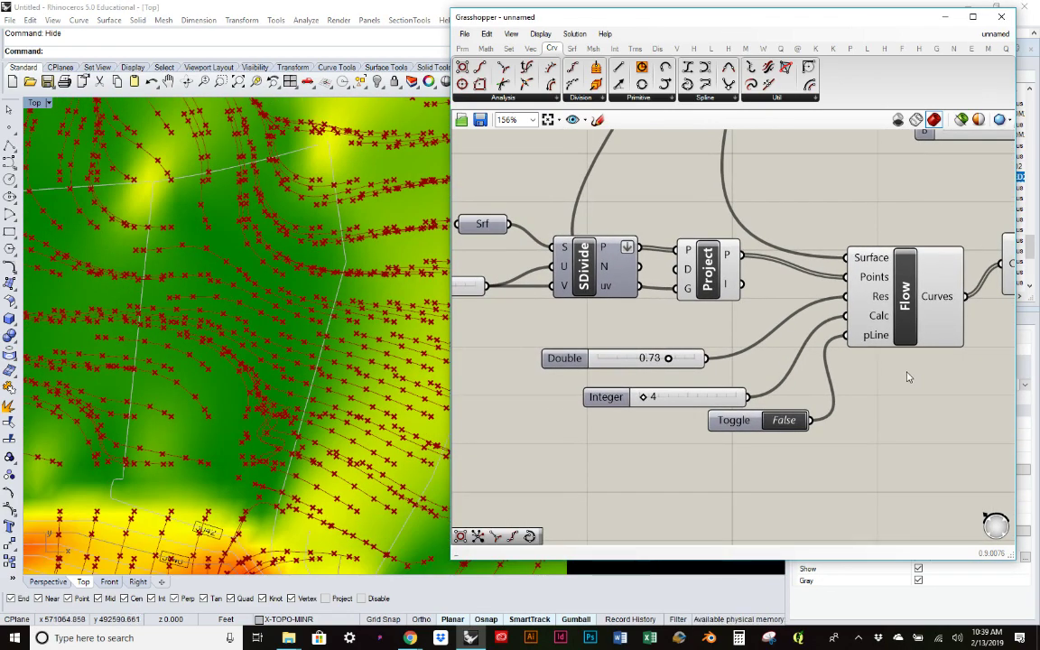
Turn off the preview of the Project component and inspect the control point spacing along the flow curves
{"action": "middle_click", "coordinate": [712, 282]}
{"action": "left_click", "coordinate": [753, 241]}
{"action": "right_click_drag", "start_coordinate": [252, 296], "coordinate": [306, 274]}
{"action": "scroll", "coordinate": [306, 274], "scroll_direction": "down", "scroll_amount": 4}
{"action": "scroll", "coordinate": [241, 272], "scroll_direction": "up", "scroll_amount": 4}
{"action": "scroll", "coordinate": [241, 273], "scroll_direction": "up", "scroll_amount": 3}
{"action": "scroll", "coordinate": [225, 251], "scroll_direction": "down", "scroll_amount": 3}
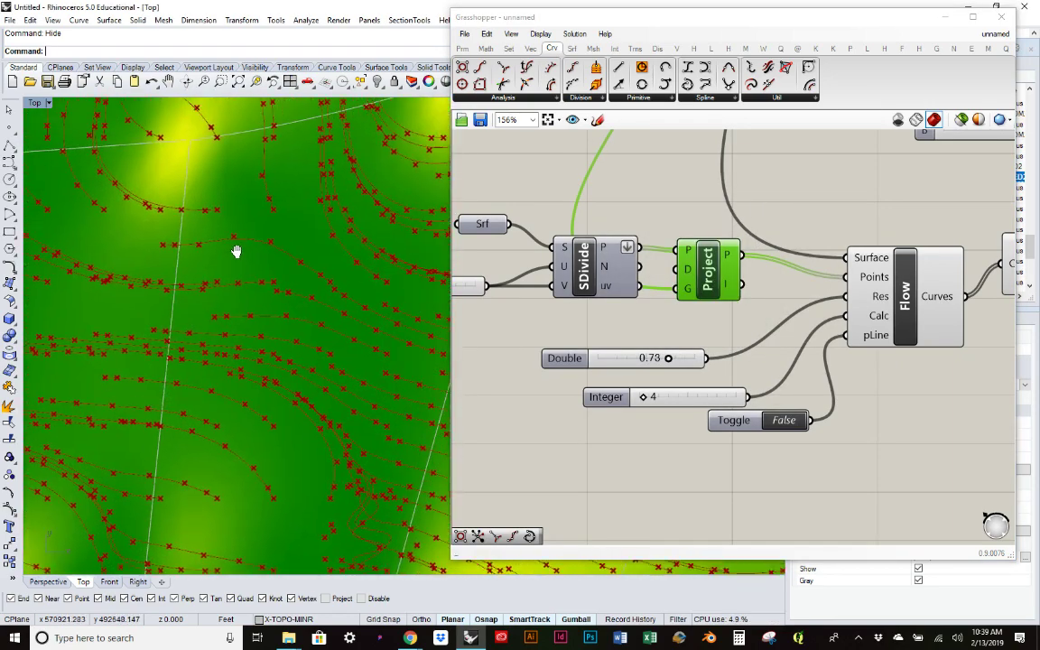
{"action": "scroll", "coordinate": [232, 269], "scroll_direction": "up", "scroll_amount": 3}
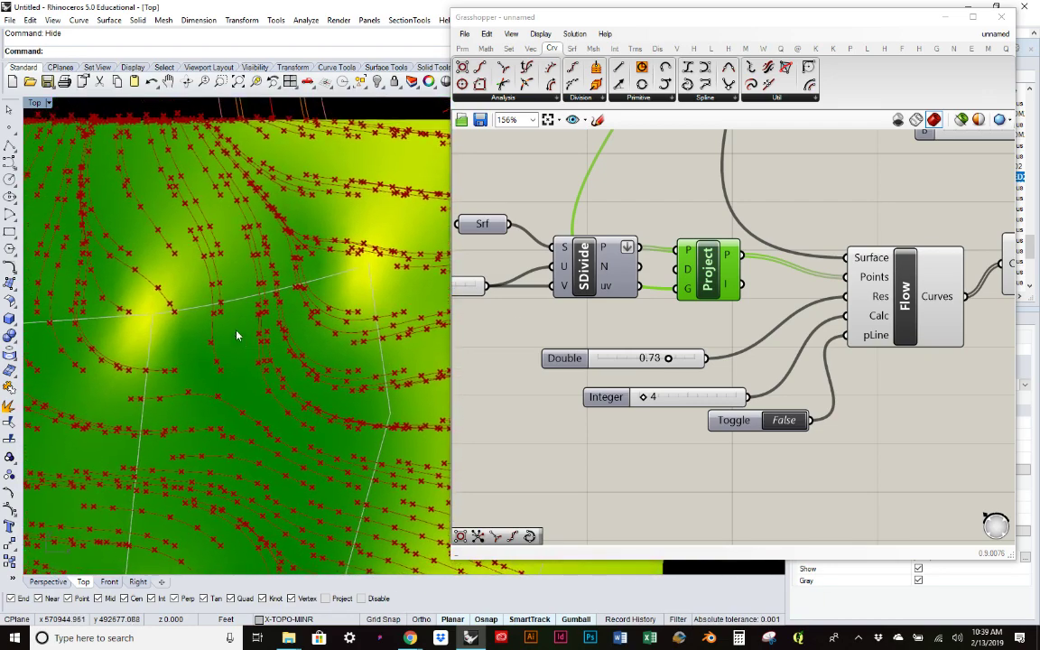
{"action": "scroll", "coordinate": [223, 343], "scroll_direction": "up", "scroll_amount": 2}
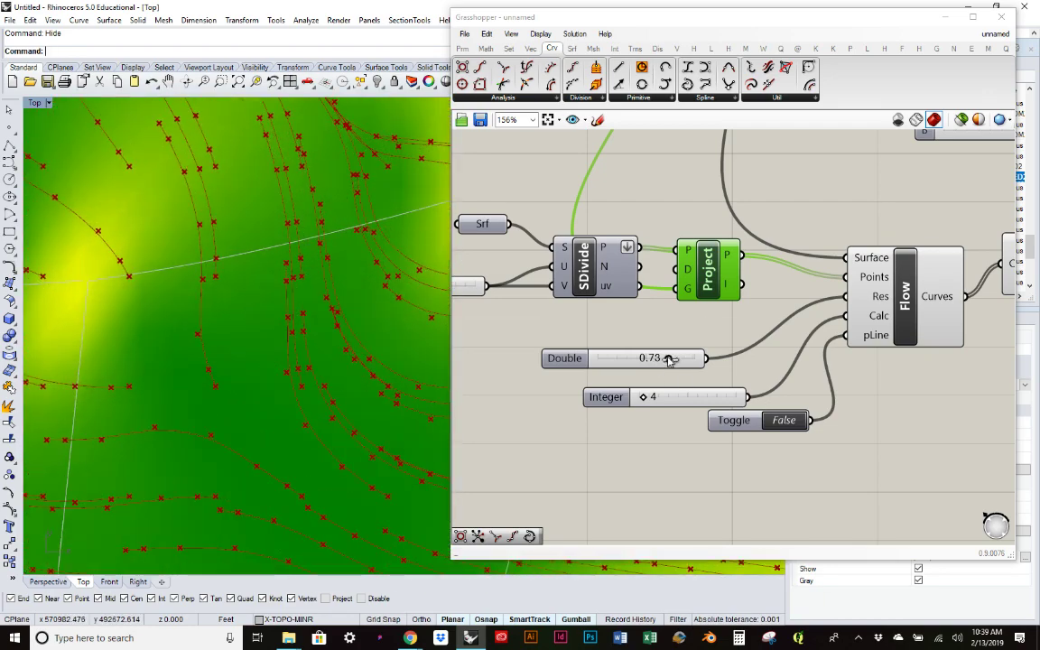
Set Flow's Calc slider to 33 and compare Res values of 0.09 and 1.00 on the terrain
{"action": "left_click_drag", "start_coordinate": [669, 359], "coordinate": [636, 358]}
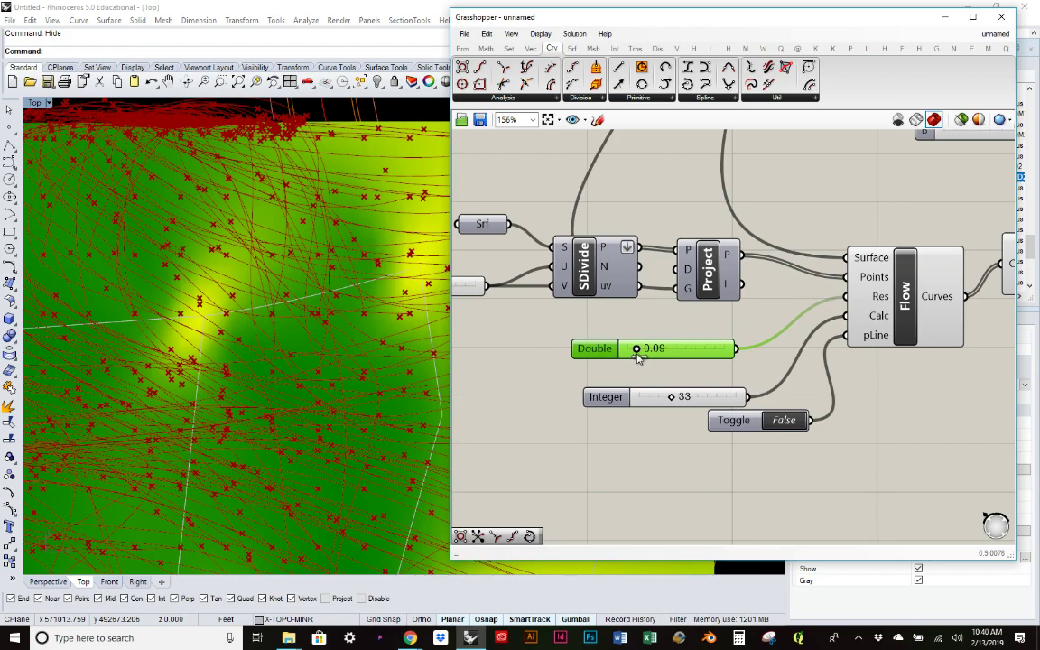
{"action": "left_click_drag", "start_coordinate": [639, 356], "coordinate": [733, 354]}
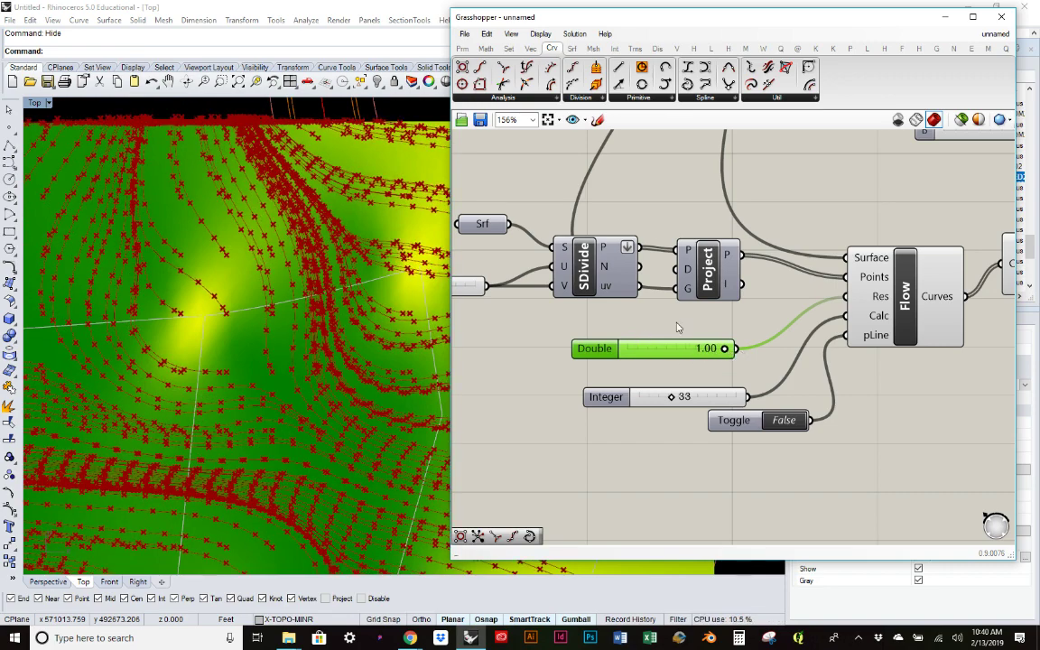
{"action": "scroll", "coordinate": [679, 327], "scroll_direction": "down", "scroll_amount": 4}
{"action": "scroll", "coordinate": [164, 316], "scroll_direction": "down", "scroll_amount": 4}
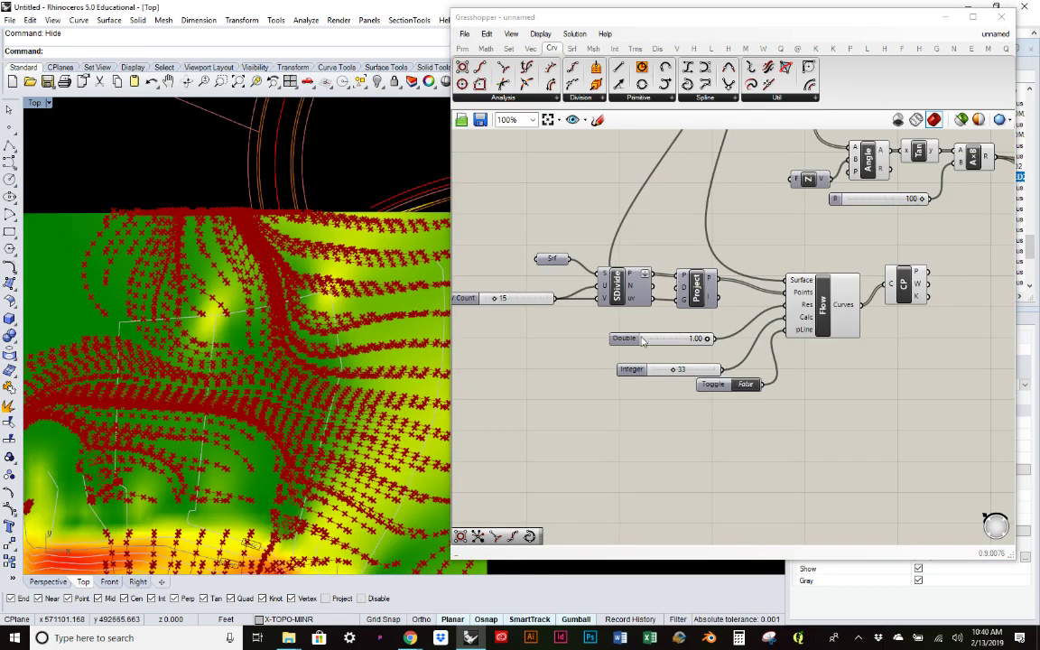
Replace the slider feeding Flow's Res input with a new integer slider set to 3, deleting the old one
{"action": "scroll", "coordinate": [644, 340], "scroll_direction": "up", "scroll_amount": 5}
{"action": "double_click", "coordinate": [641, 321]}
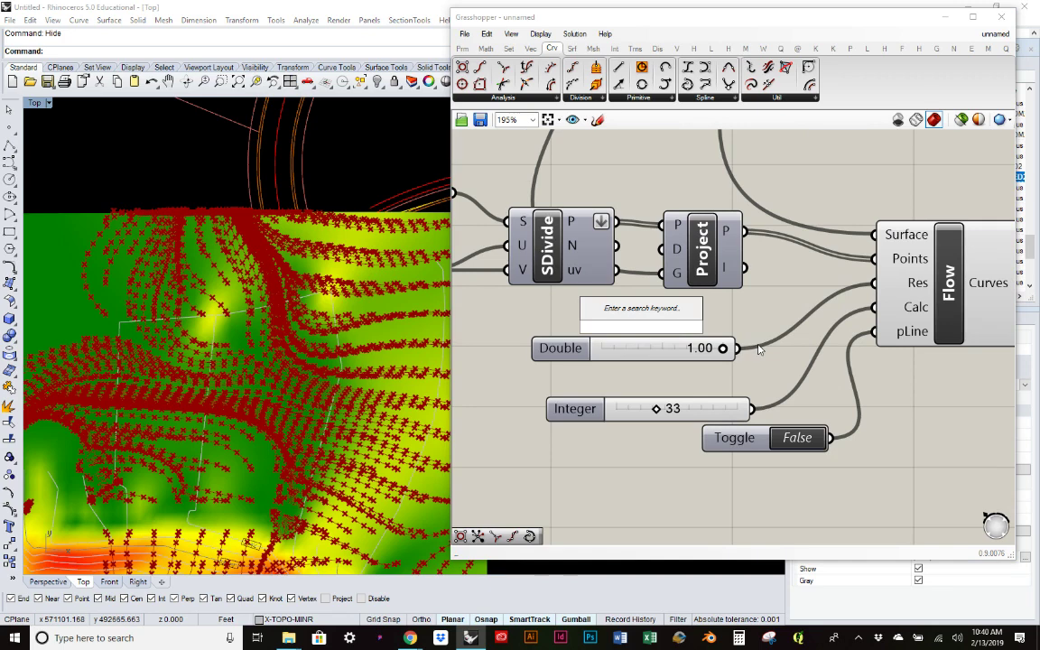
{"action": "type", "text": "3"}
{"action": "key", "text": "Return"}
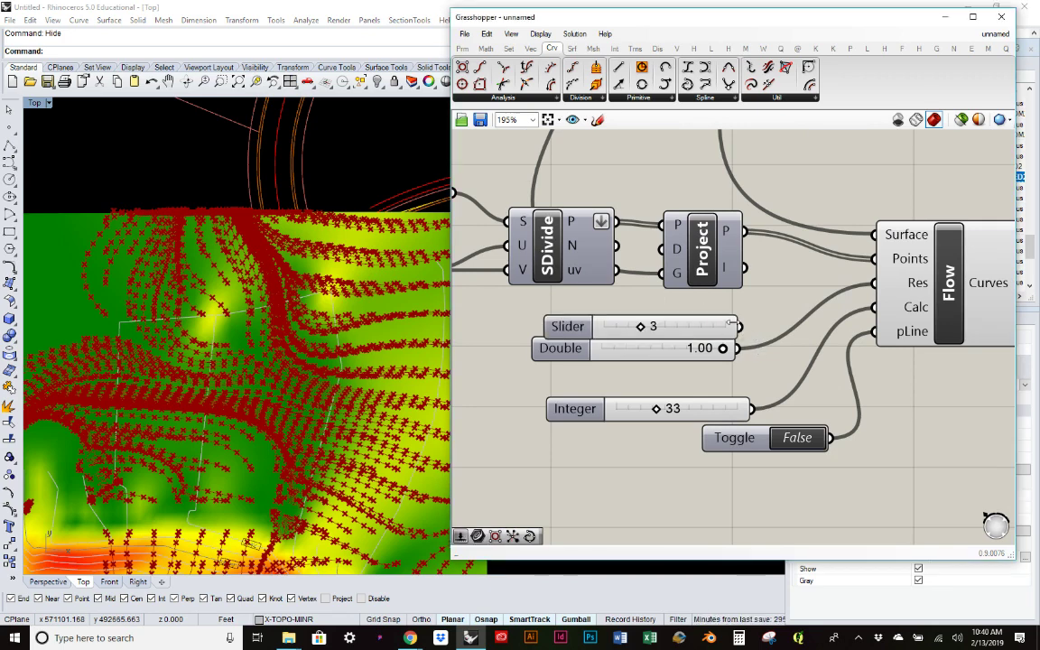
{"action": "left_click_drag", "start_coordinate": [740, 326], "coordinate": [874, 282]}
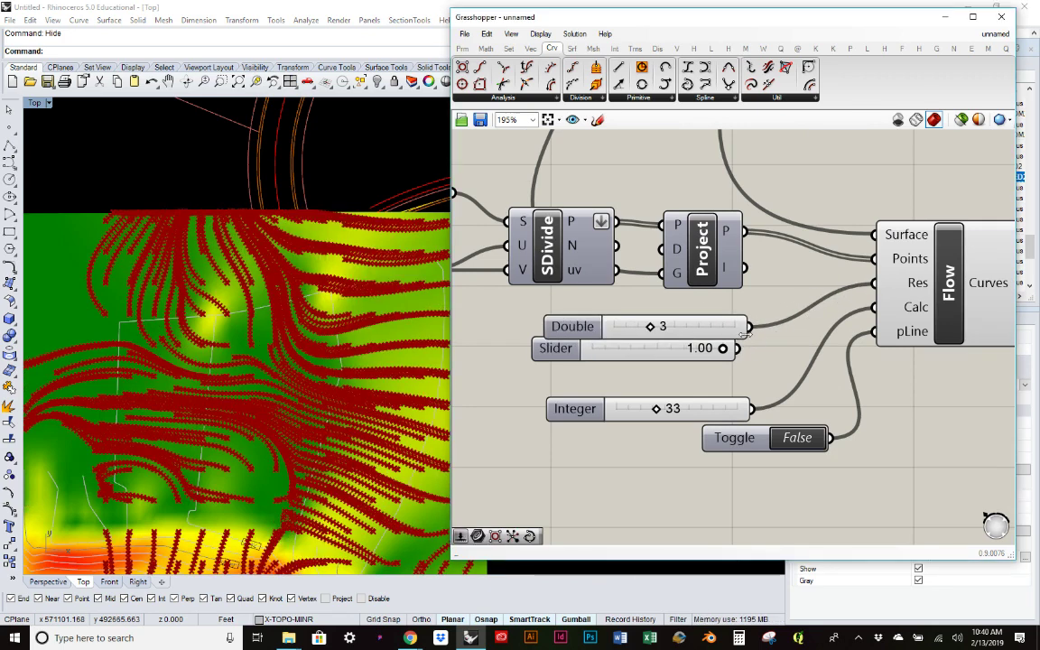
{"action": "left_click", "coordinate": [623, 348]}
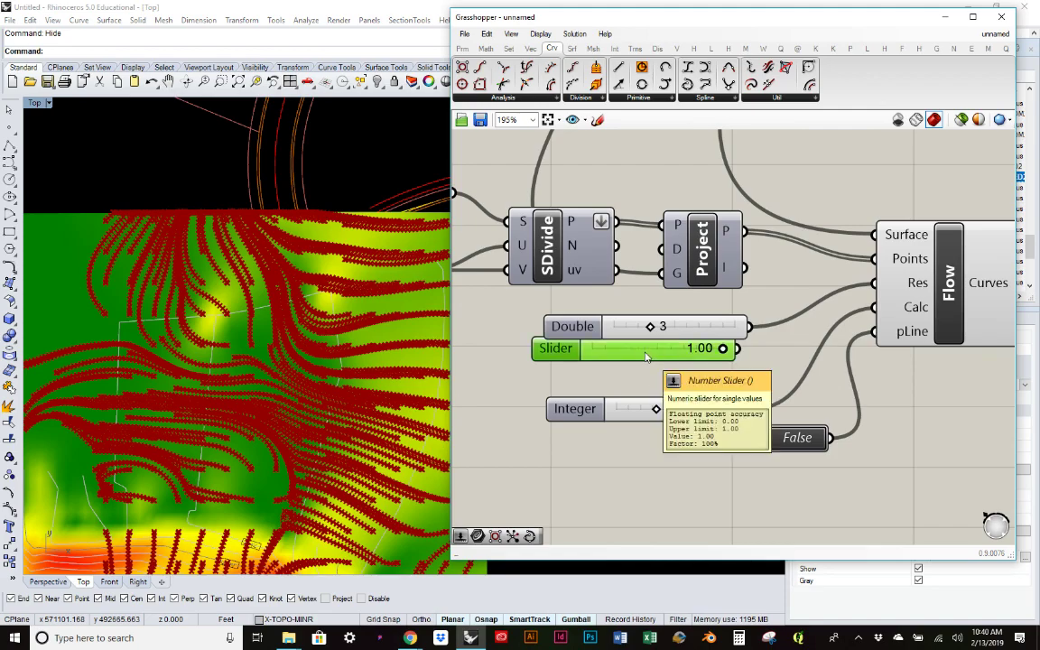
{"action": "key", "text": "Delete"}
Set the new slider feeding Flow's Res input to 5
{"action": "scroll", "coordinate": [241, 338], "scroll_direction": "up", "scroll_amount": 8}
{"action": "scroll", "coordinate": [243, 337], "scroll_direction": "down", "scroll_amount": 4}
{"action": "right_click_drag", "start_coordinate": [244, 336], "coordinate": [221, 271]}
{"action": "scroll", "coordinate": [224, 285], "scroll_direction": "down", "scroll_amount": 6}
{"action": "scroll", "coordinate": [224, 285], "scroll_direction": "up", "scroll_amount": 2}
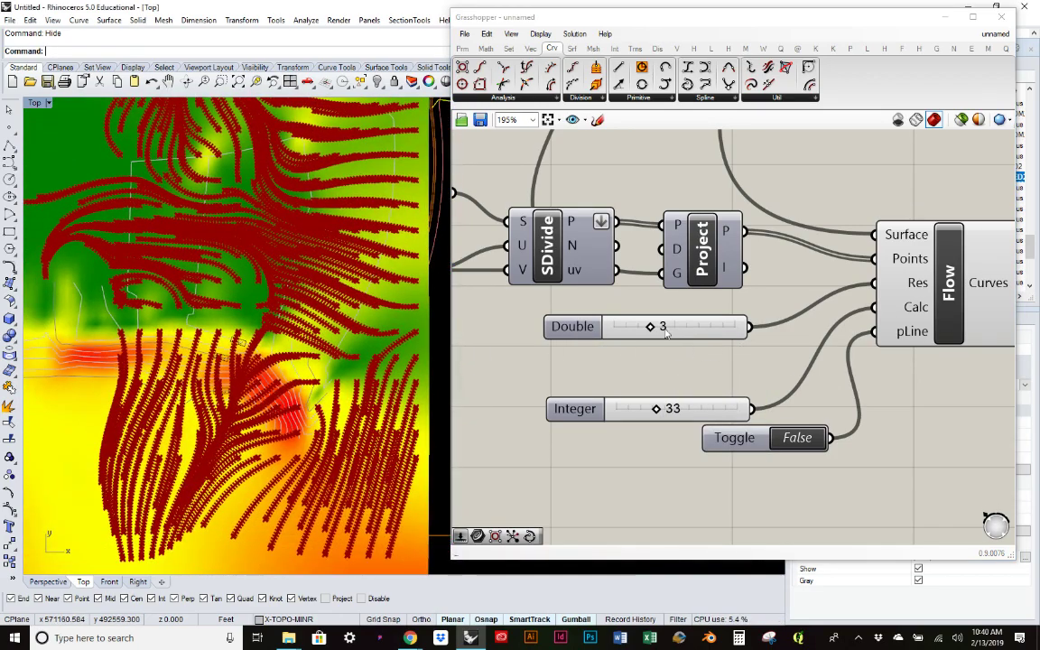
{"action": "left_click_drag", "start_coordinate": [655, 330], "coordinate": [670, 330]}
{"action": "scroll", "coordinate": [253, 242], "scroll_direction": "up", "scroll_amount": 6}
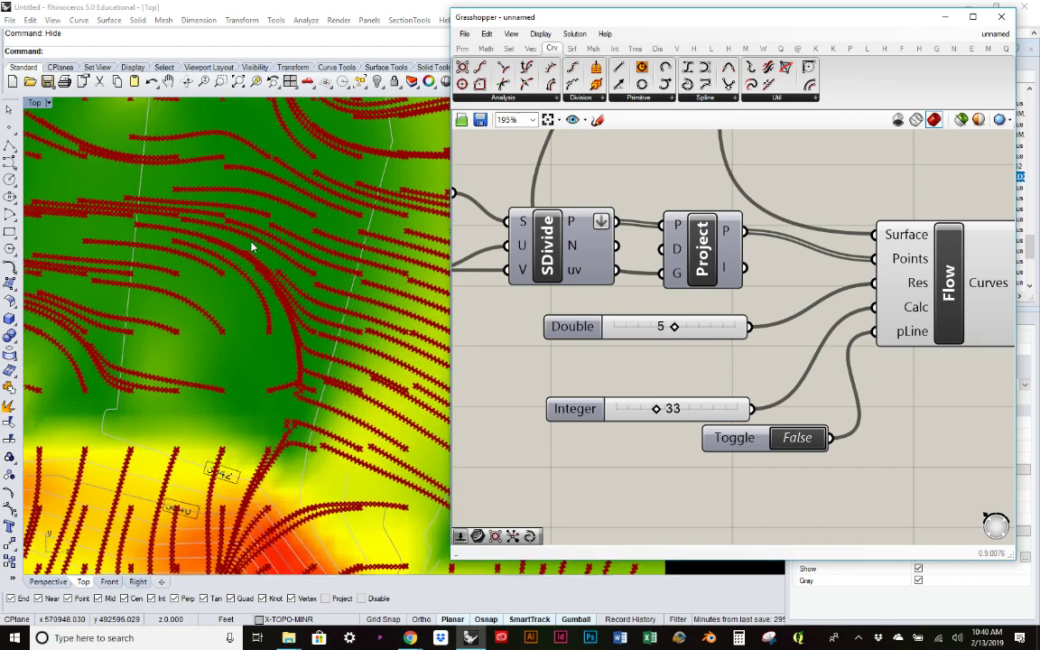
Set the slider feeding Flow's Calc input to 43 and delete the Control Points component
{"action": "scroll", "coordinate": [262, 240], "scroll_direction": "down", "scroll_amount": 2}
{"action": "scroll", "coordinate": [262, 240], "scroll_direction": "down", "scroll_amount": 3}
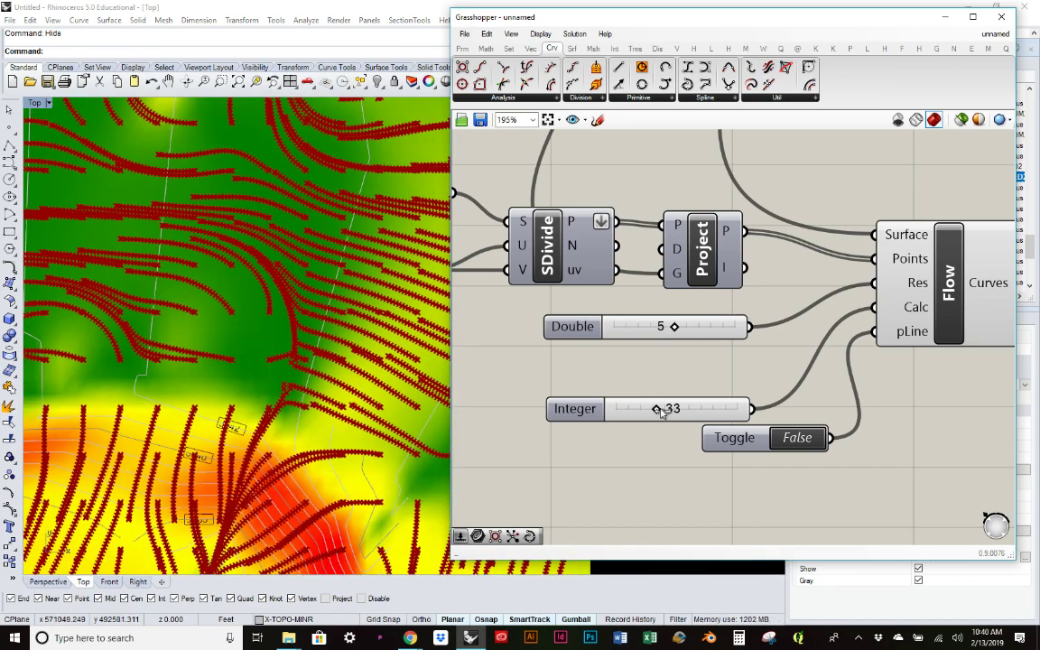
{"action": "left_click_drag", "start_coordinate": [658, 409], "coordinate": [703, 365]}
{"action": "right_click_drag", "start_coordinate": [846, 353], "coordinate": [690, 371]}
{"action": "left_click", "coordinate": [961, 274]}
{"action": "key", "text": "Delete"}
Set the slider feeding Flow's Calc input to 80 to lengthen the flow curves
{"action": "right_click_drag", "start_coordinate": [262, 300], "coordinate": [295, 301]}
{"action": "scroll", "coordinate": [290, 327], "scroll_direction": "down", "scroll_amount": 6}
{"action": "scroll", "coordinate": [250, 239], "scroll_direction": "down", "scroll_amount": 2}
{"action": "scroll", "coordinate": [300, 336], "scroll_direction": "up", "scroll_amount": 4}
{"action": "scroll", "coordinate": [299, 289], "scroll_direction": "down", "scroll_amount": 2}
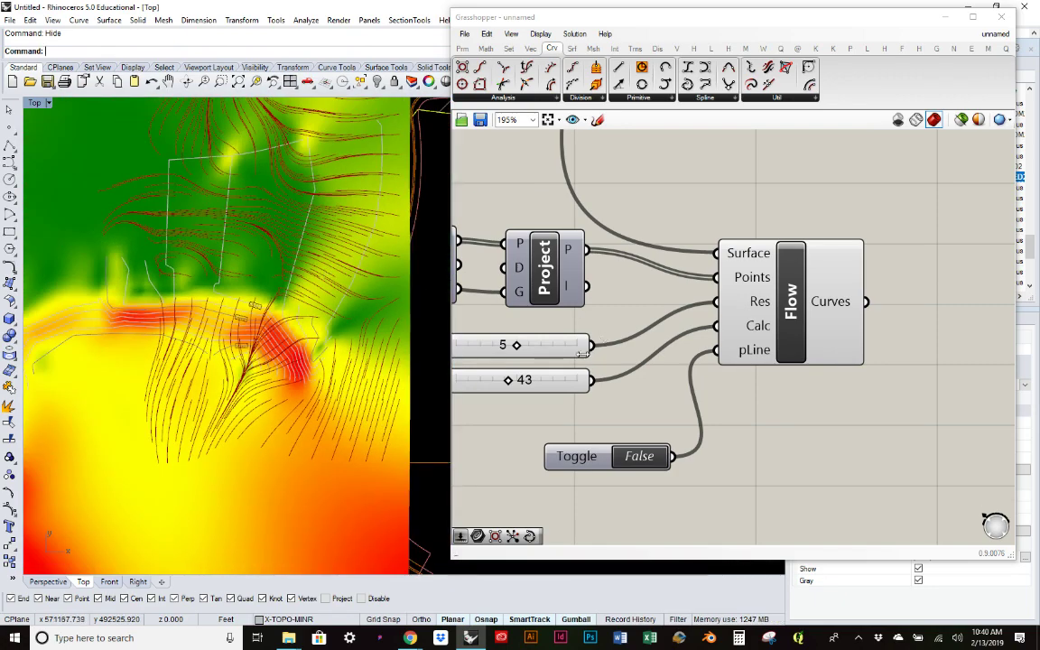
{"action": "left_click_drag", "start_coordinate": [514, 385], "coordinate": [556, 387]}
{"action": "right_click_drag", "start_coordinate": [558, 387], "coordinate": [651, 401]}
Examine how the lengthened flow curves run across the terrain in the Top view
{"action": "right_click_drag", "start_coordinate": [182, 264], "coordinate": [192, 336]}
{"action": "scroll", "coordinate": [186, 328], "scroll_direction": "down", "scroll_amount": 4}
{"action": "scroll", "coordinate": [186, 331], "scroll_direction": "up", "scroll_amount": 4}
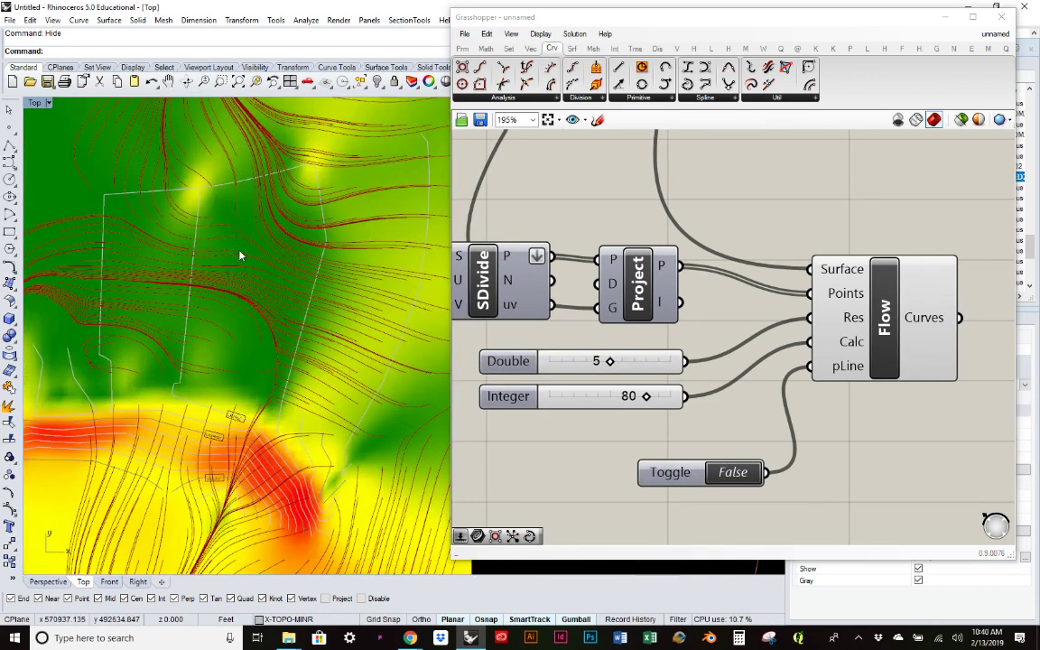
{"action": "scroll", "coordinate": [256, 295], "scroll_direction": "down", "scroll_amount": 4}
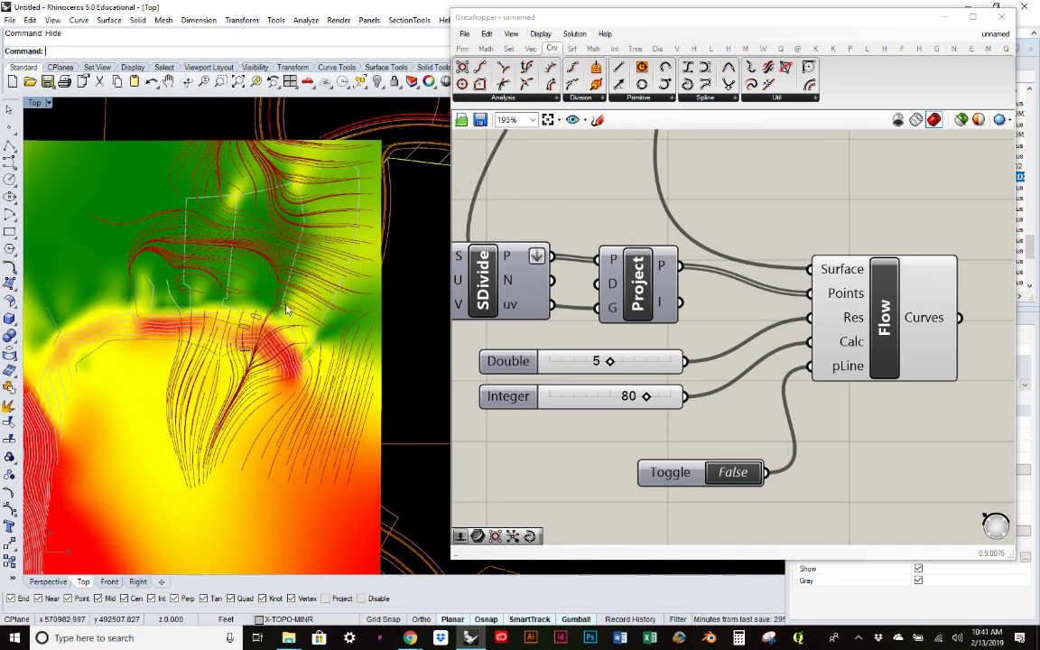
{"action": "scroll", "coordinate": [232, 298], "scroll_direction": "up", "scroll_amount": 4}
{"action": "scroll", "coordinate": [231, 301], "scroll_direction": "down", "scroll_amount": 2}
{"action": "right_click_drag", "start_coordinate": [231, 301], "coordinate": [235, 340]}
{"action": "scroll", "coordinate": [254, 306], "scroll_direction": "down", "scroll_amount": 4}
{"action": "scroll", "coordinate": [135, 267], "scroll_direction": "up", "scroll_amount": 3}
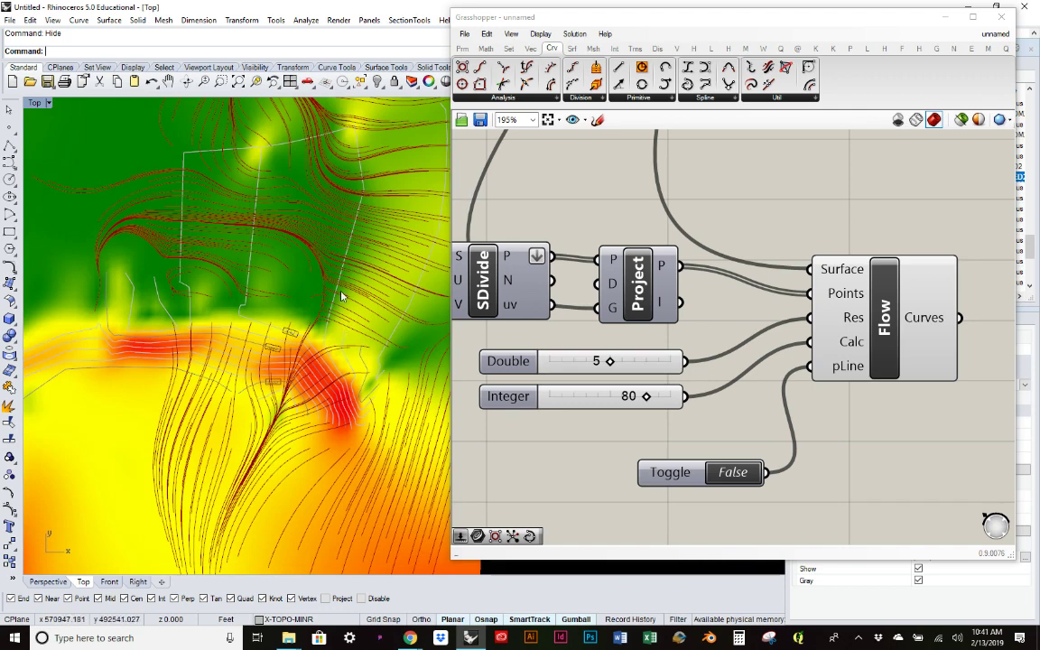
{"action": "right_click_drag", "start_coordinate": [602, 352], "coordinate": [679, 342]}
{"action": "scroll", "coordinate": [365, 296], "scroll_direction": "down", "scroll_amount": 6}
{"action": "right_click_drag", "start_coordinate": [363, 296], "coordinate": [320, 310]}
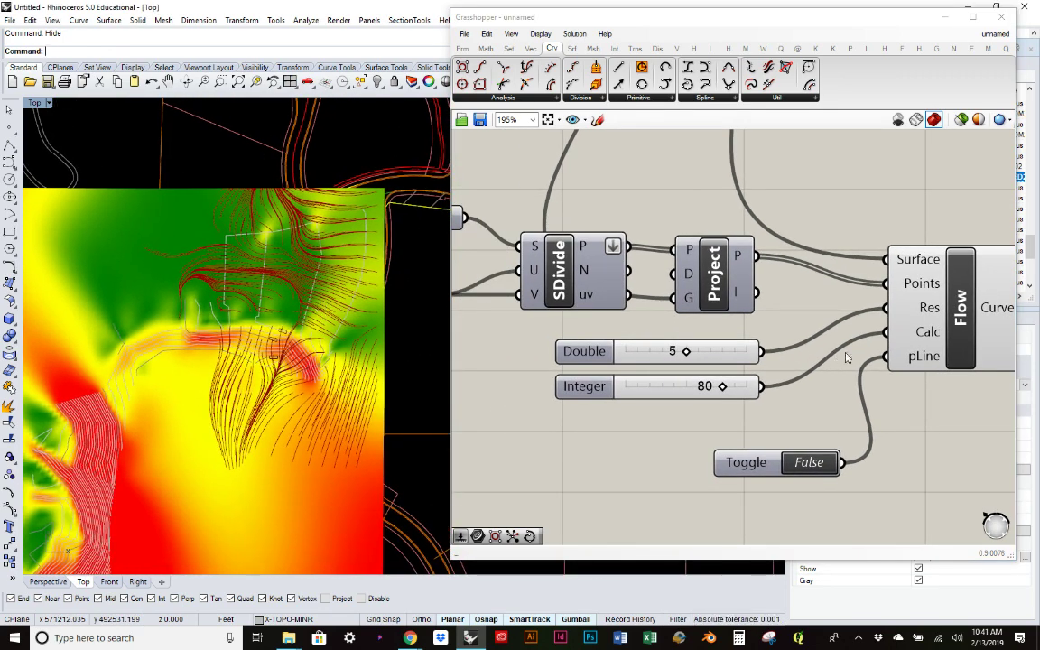
Move the Calc slider down slightly, try a Res value of 1, and set the Res slider to 4
{"action": "left_click_drag", "start_coordinate": [738, 388], "coordinate": [740, 395]}
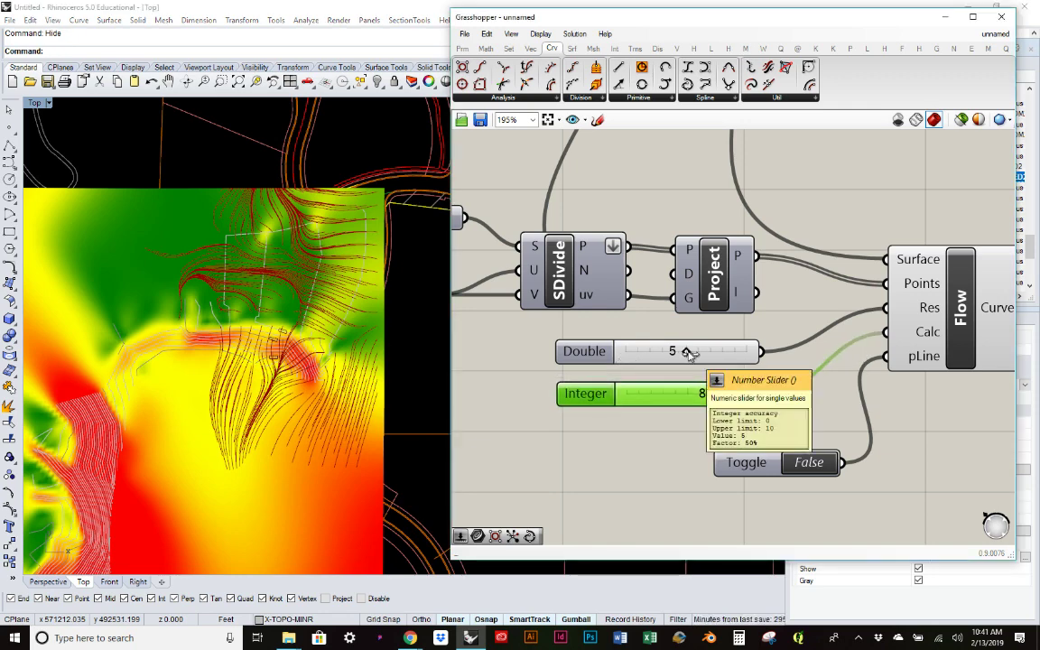
{"action": "mouse_move", "coordinate": [938, 312]}
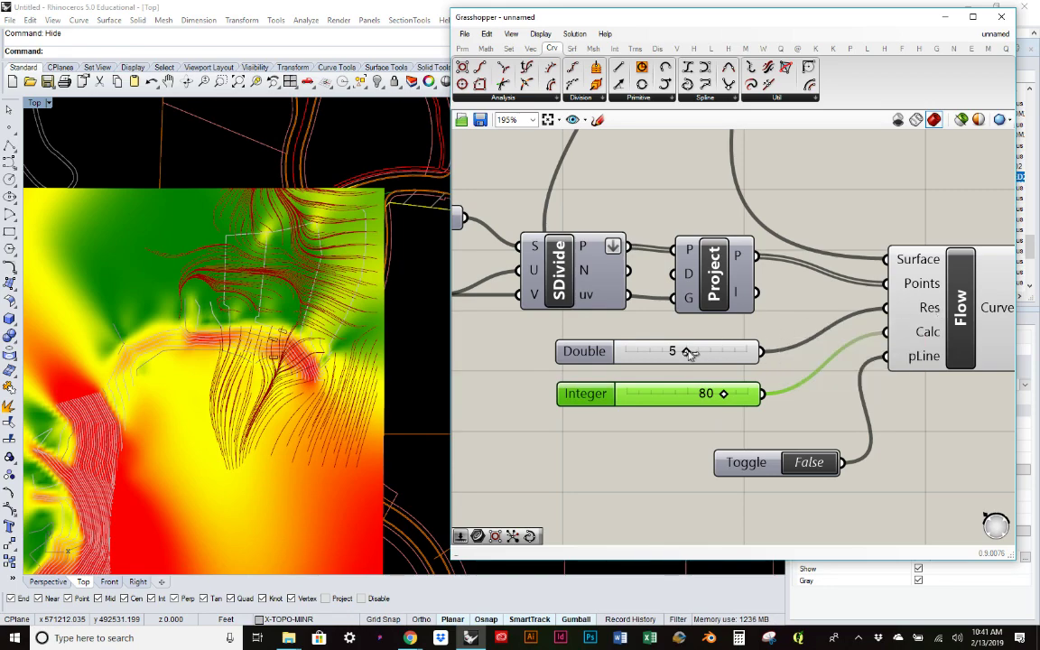
{"action": "scroll", "coordinate": [244, 289], "scroll_direction": "up", "scroll_amount": 6}
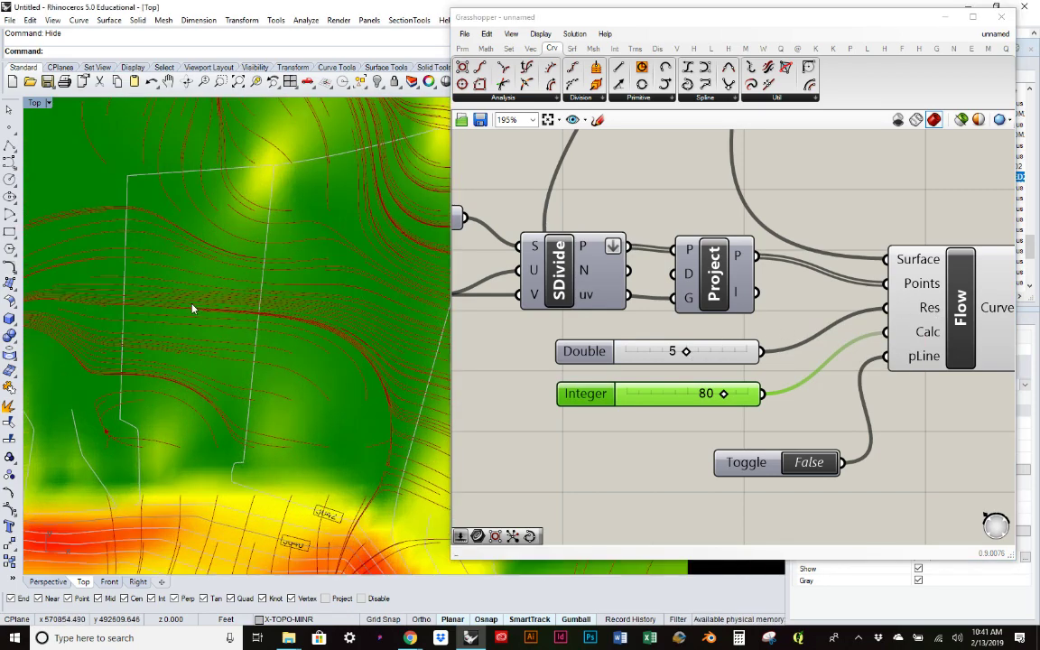
{"action": "scroll", "coordinate": [192, 308], "scroll_direction": "down", "scroll_amount": 3}
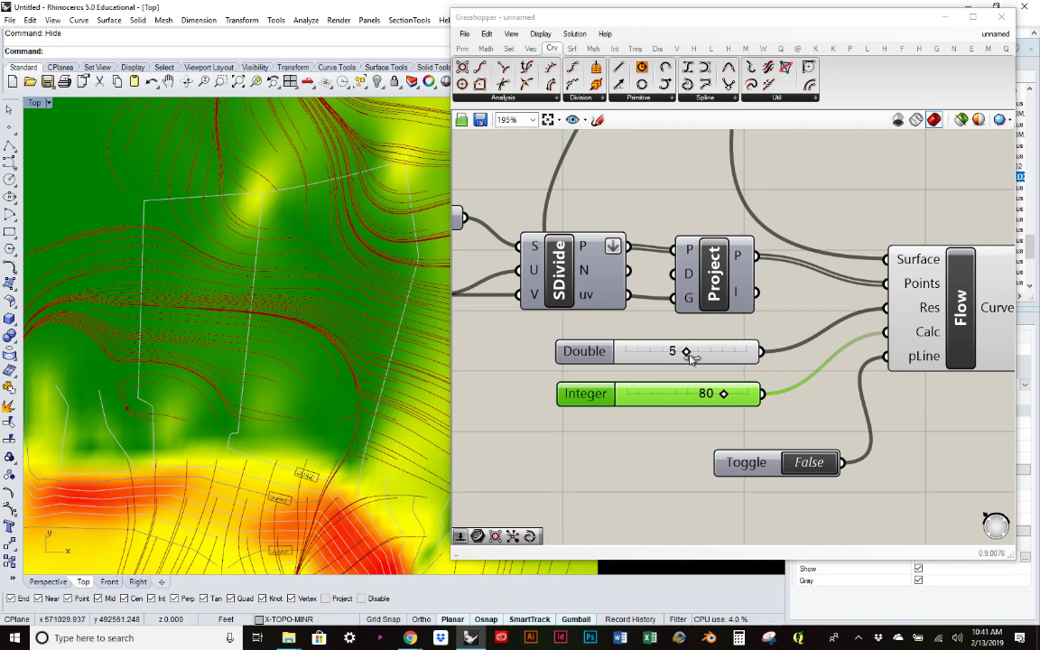
{"action": "left_click_drag", "start_coordinate": [688, 355], "coordinate": [643, 359]}
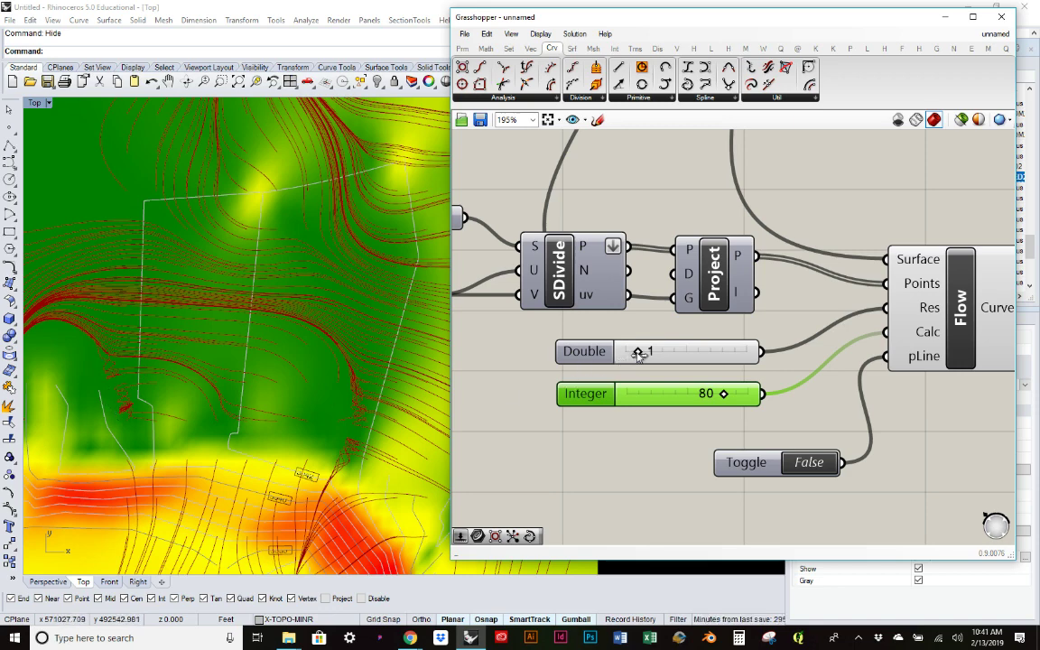
{"action": "left_click_drag", "start_coordinate": [652, 353], "coordinate": [678, 355]}
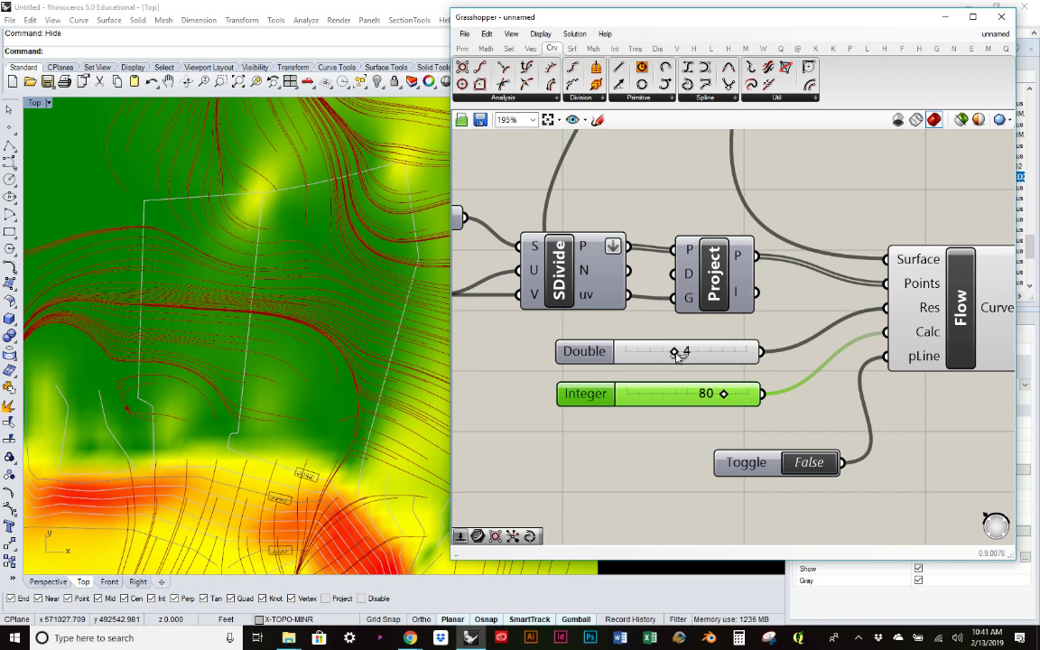
Set the slider feeding Flow's Calc input to 8
{"action": "left_click_drag", "start_coordinate": [723, 395], "coordinate": [641, 395]}
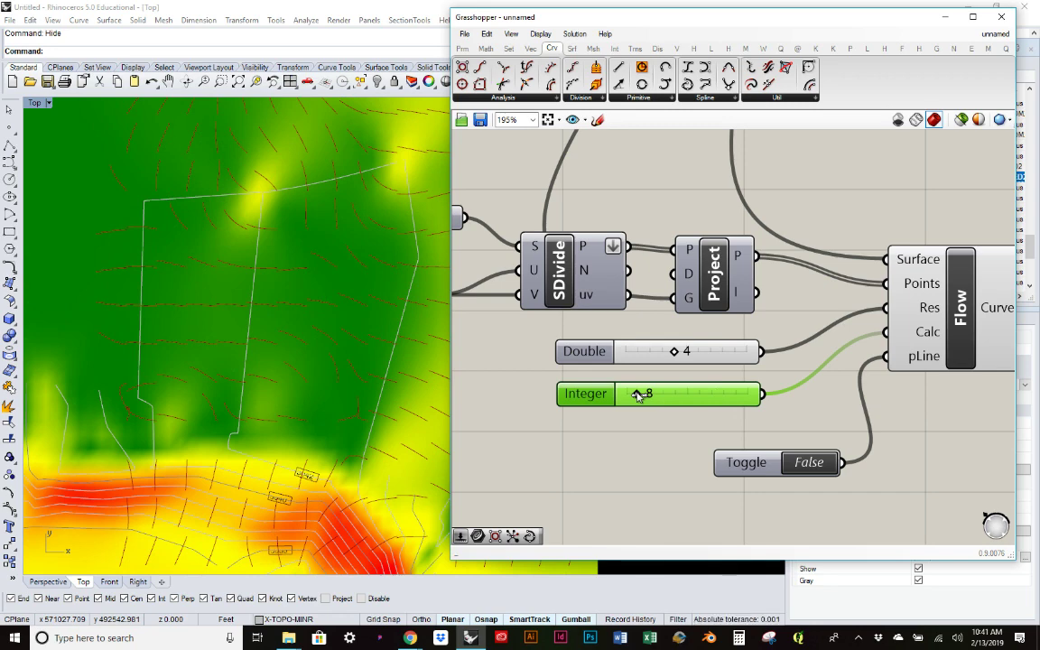
{"action": "scroll", "coordinate": [647, 399], "scroll_direction": "up", "scroll_amount": 3}
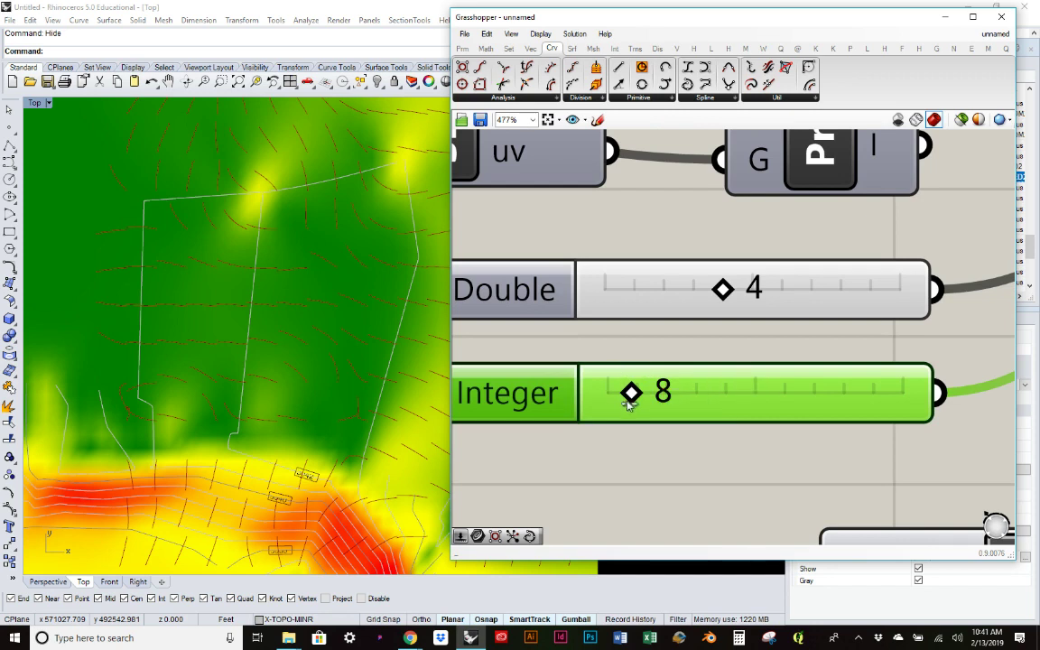
Try values of 14, 31 and 0 on the slider feeding Flow's Calc input to compare the resulting curve lengths
{"action": "left_click_drag", "start_coordinate": [630, 402], "coordinate": [670, 370]}
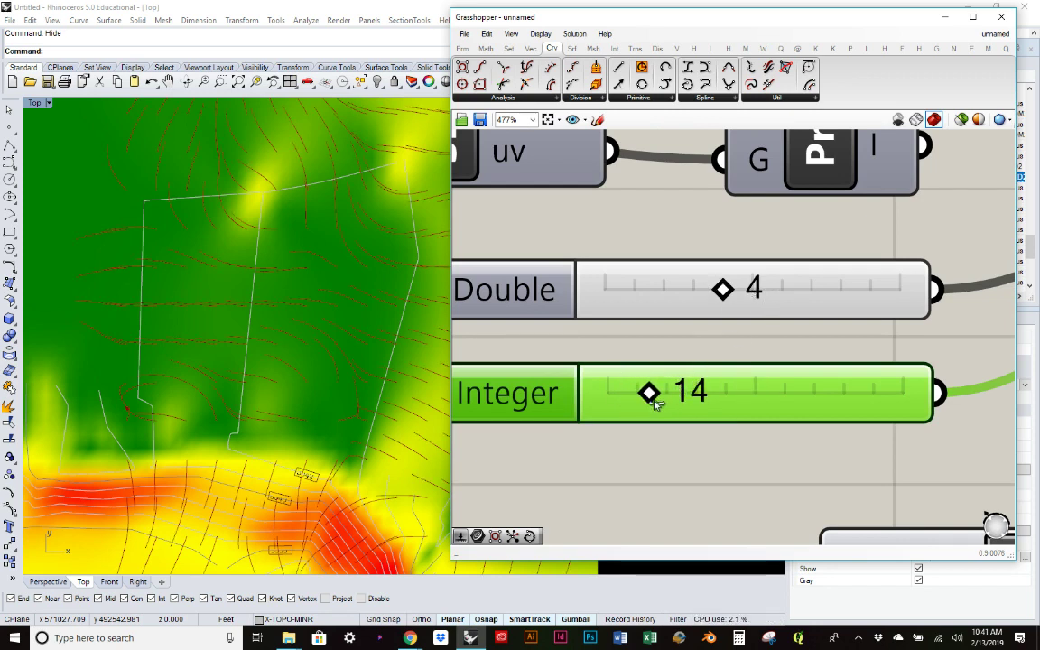
{"action": "left_click_drag", "start_coordinate": [651, 401], "coordinate": [700, 394]}
{"action": "scroll", "coordinate": [223, 311], "scroll_direction": "down", "scroll_amount": 4}
{"action": "right_click_drag", "start_coordinate": [334, 341], "coordinate": [223, 295]}
{"action": "scroll", "coordinate": [223, 295], "scroll_direction": "down", "scroll_amount": 4}
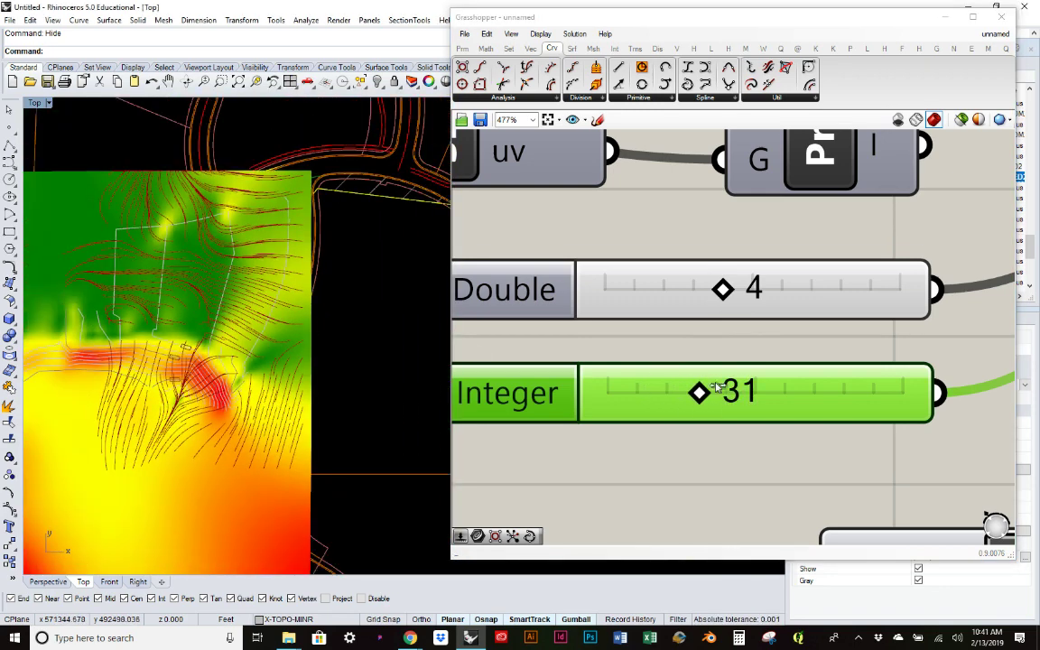
{"action": "left_click_drag", "start_coordinate": [696, 393], "coordinate": [599, 416]}
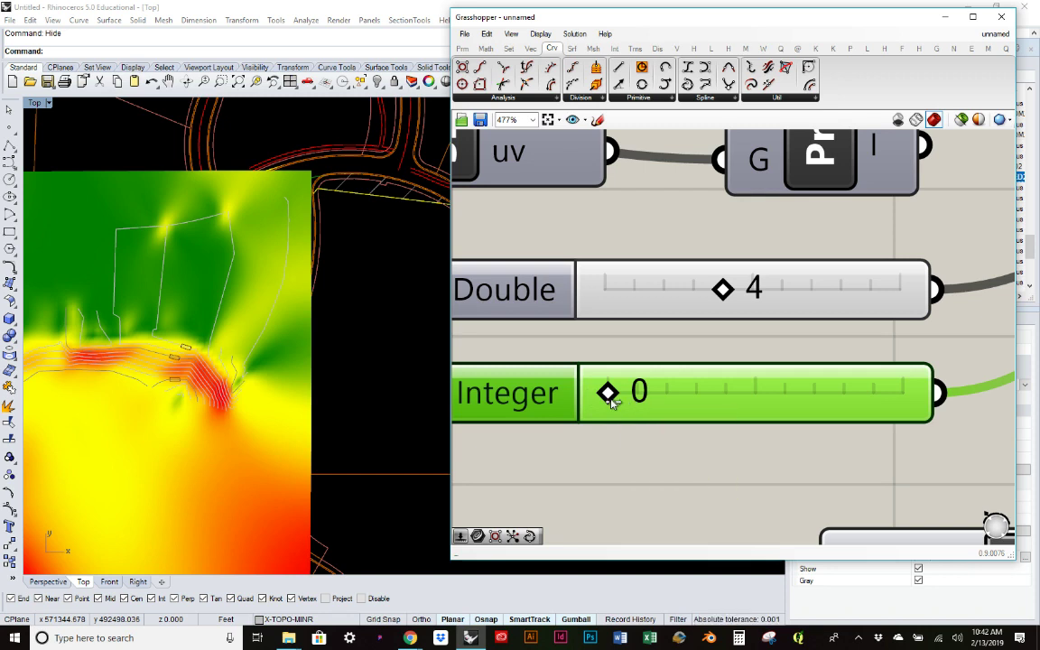
Set the Calc slider to 61 and view the resulting flow curves over the terrain in the Perspective view
{"action": "left_click_drag", "start_coordinate": [611, 403], "coordinate": [791, 393]}
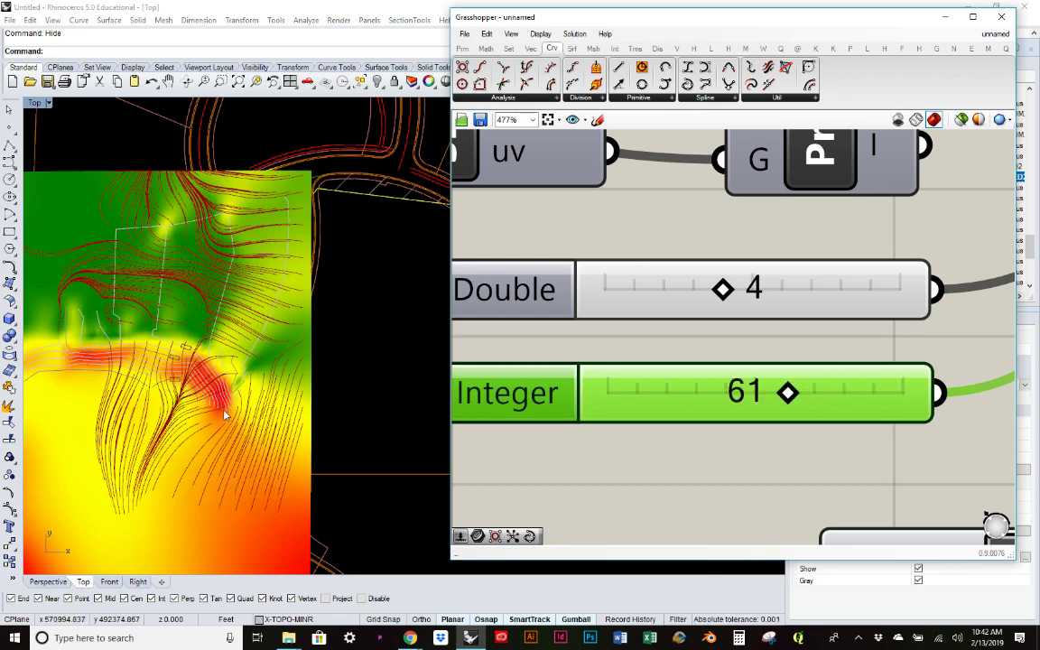
{"action": "right_click_drag", "start_coordinate": [231, 383], "coordinate": [249, 421]}
{"action": "scroll", "coordinate": [841, 343], "scroll_direction": "down", "scroll_amount": 5}
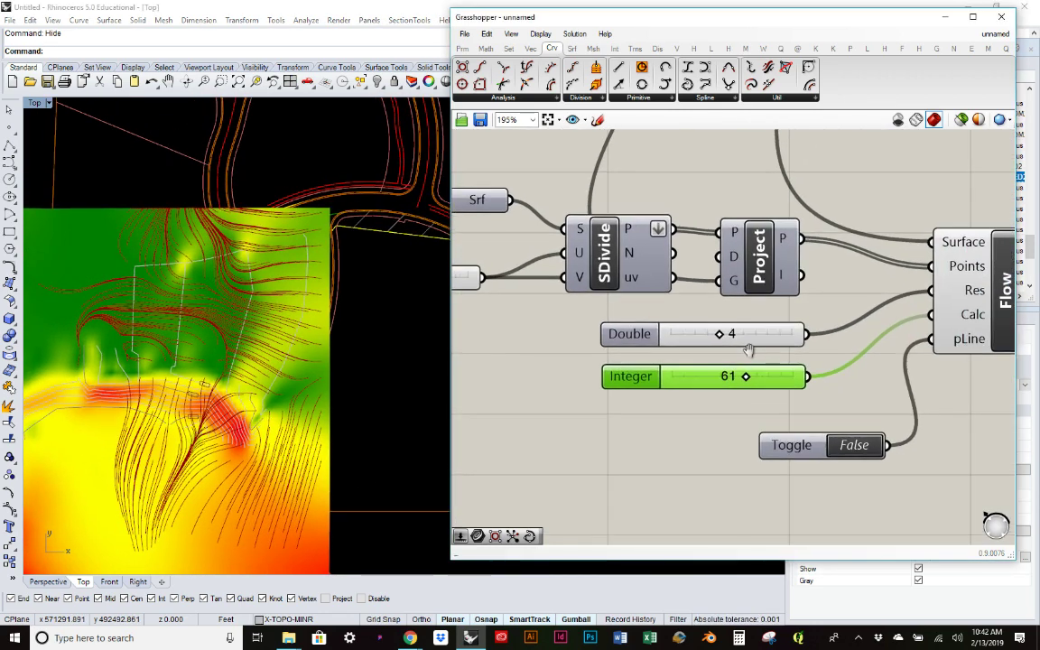
{"action": "left_click", "coordinate": [55, 582]}
{"action": "right_click_drag", "start_coordinate": [223, 523], "coordinate": [445, 293]}
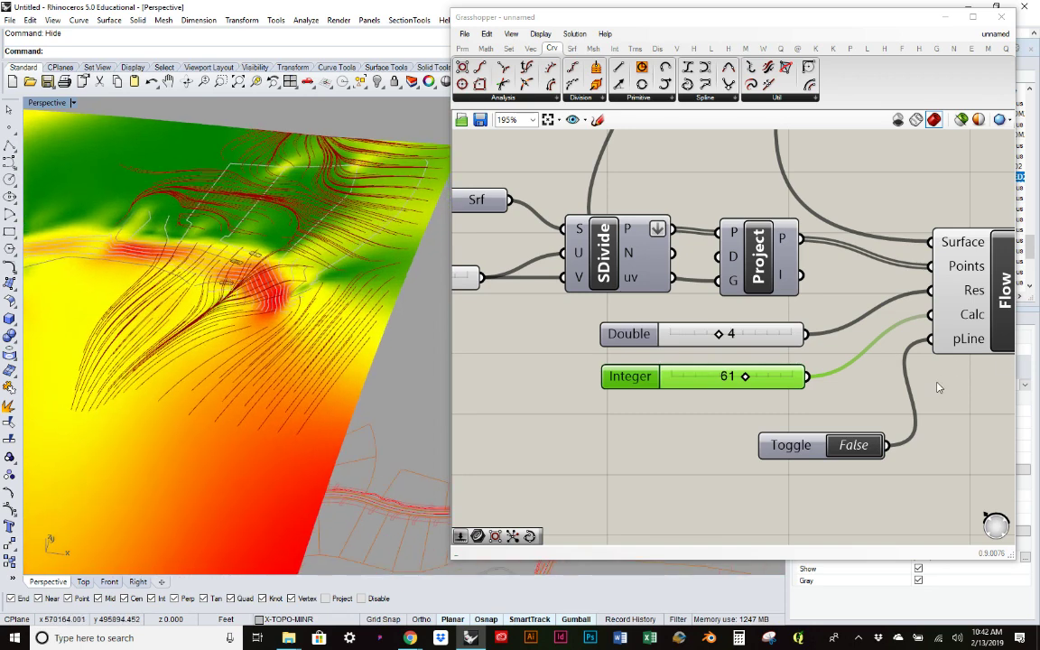
Shift the Flow component slightly away from Project and move the pLine toggle up close beneath the Calc slider
{"action": "right_click_drag", "start_coordinate": [938, 391], "coordinate": [713, 428]}
{"action": "left_click_drag", "start_coordinate": [814, 359], "coordinate": [840, 371]}
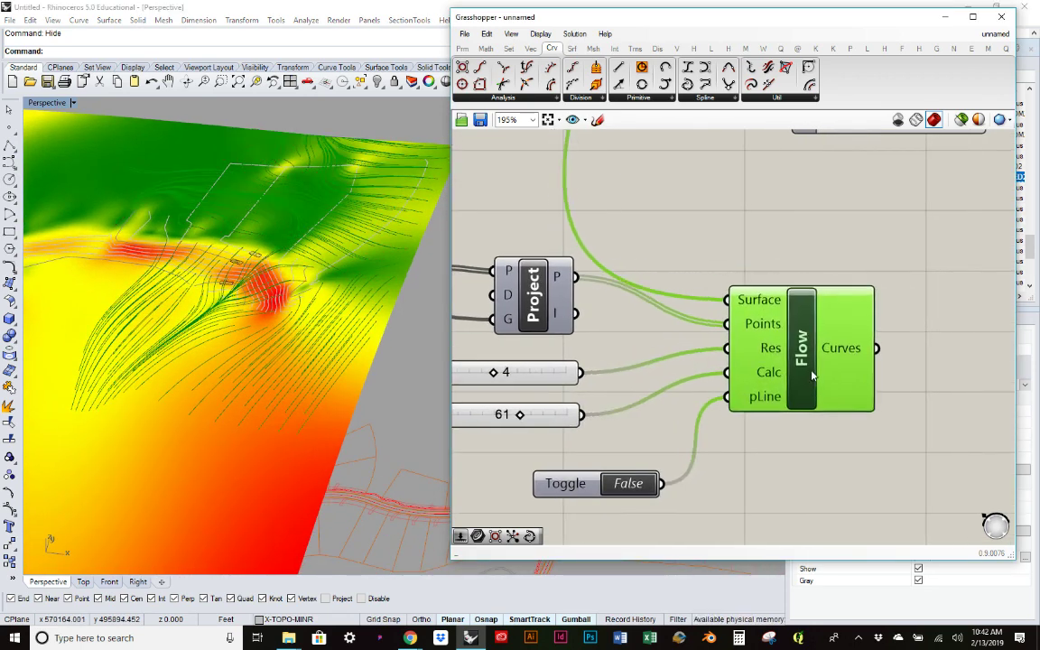
{"action": "left_click", "coordinate": [855, 464]}
{"action": "left_click_drag", "start_coordinate": [566, 487], "coordinate": [532, 459]}
Examine the extent of the flow curves on the whole terrain in the Perspective view and in the Top view
{"action": "right_click_drag", "start_coordinate": [170, 365], "coordinate": [219, 362]}
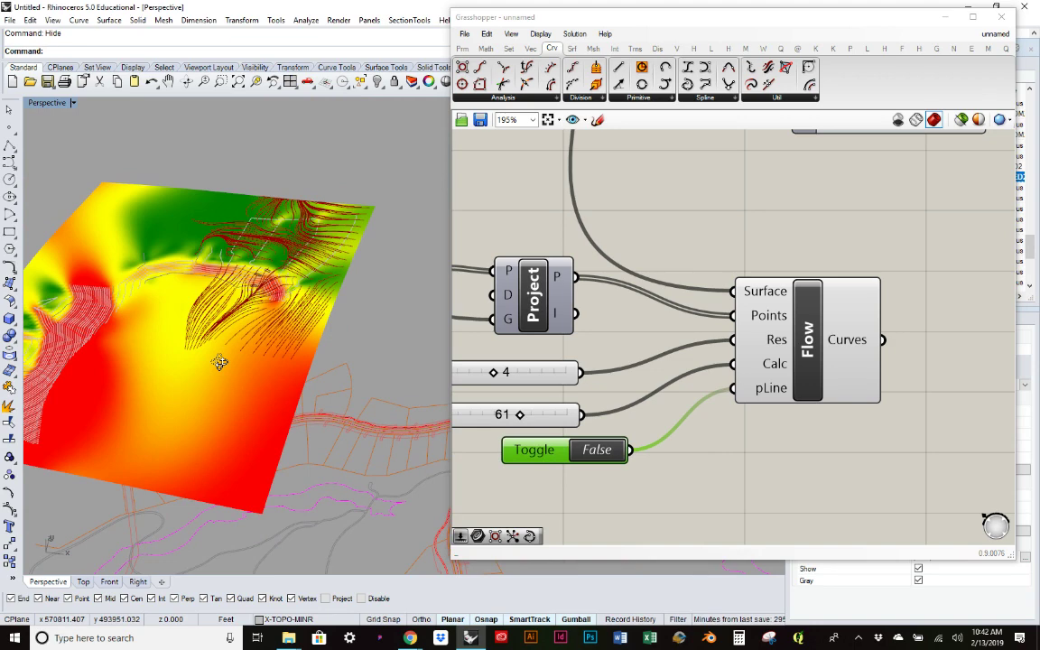
{"action": "mouse_move", "coordinate": [220, 362]}
{"action": "right_mouse_down"}
{"action": "mouse_move", "coordinate": [311, 269]}
{"action": "mouse_move", "coordinate": [304, 302]}
{"action": "mouse_move", "coordinate": [256, 341]}
{"action": "mouse_move", "coordinate": [227, 345]}
{"action": "right_mouse_up"}
{"action": "left_click", "coordinate": [83, 581]}
{"action": "scroll", "coordinate": [278, 417], "scroll_direction": "down", "scroll_amount": 3}
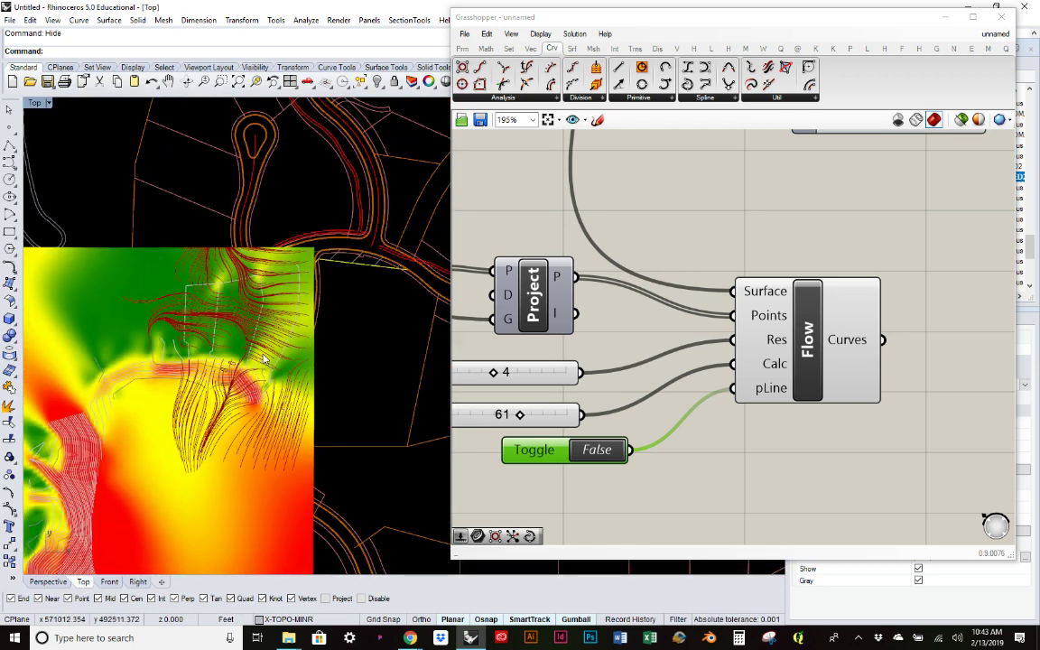
{"action": "scroll", "coordinate": [242, 374], "scroll_direction": "up", "scroll_amount": 3}
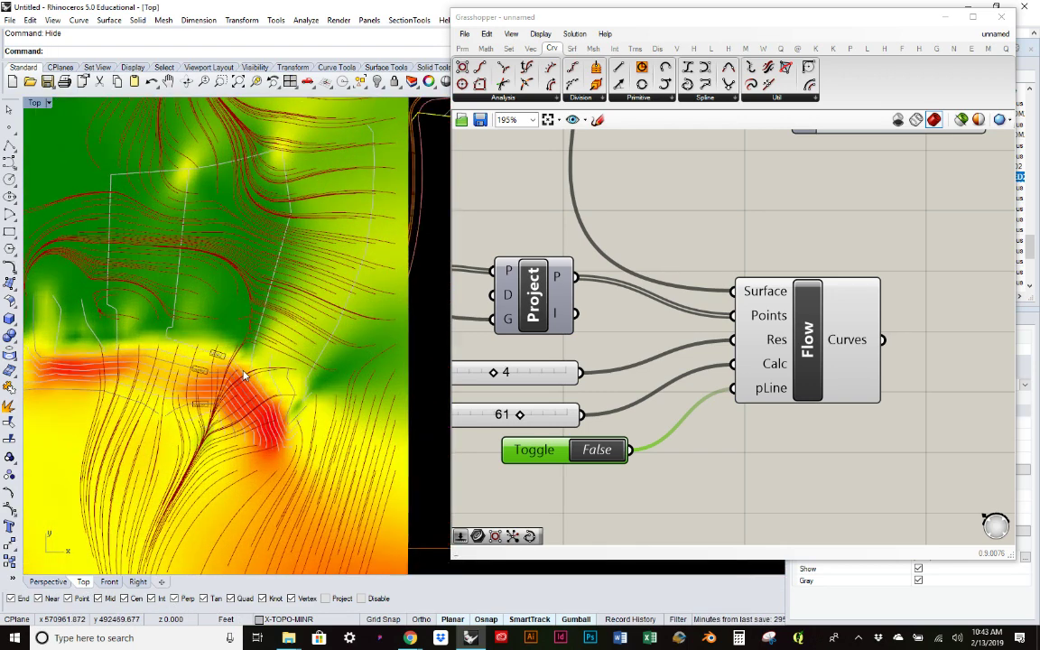
{"action": "scroll", "coordinate": [243, 372], "scroll_direction": "down", "scroll_amount": 2}
{"action": "scroll", "coordinate": [305, 460], "scroll_direction": "down", "scroll_amount": 2}
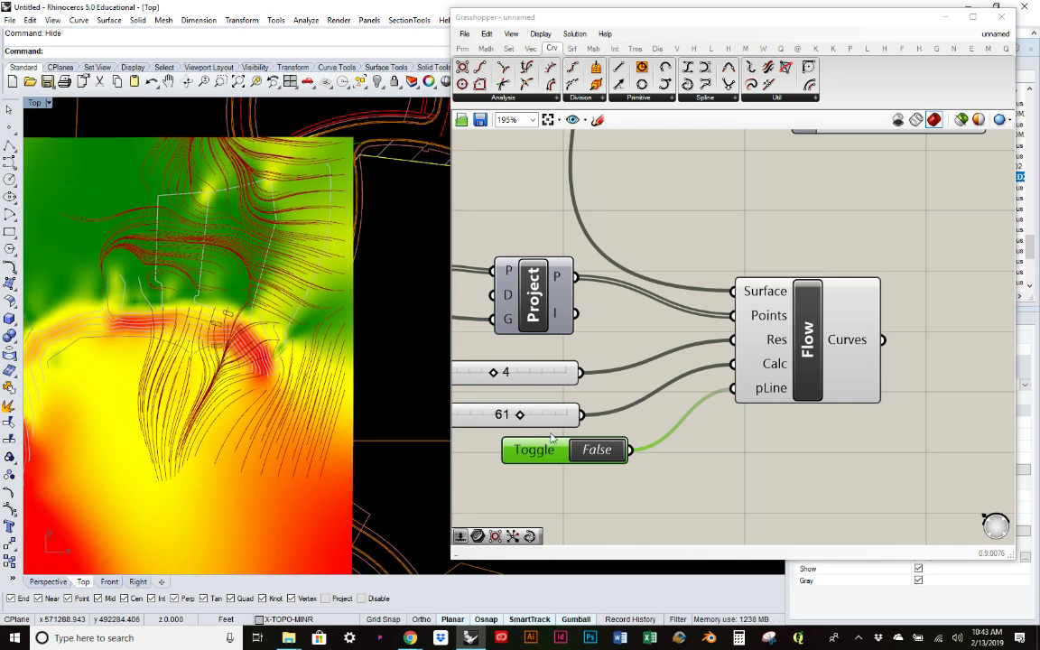
Stack the Res and Calc sliders directly under each other between the Project and Flow components
{"action": "right_click_drag", "start_coordinate": [558, 427], "coordinate": [666, 428]}
{"action": "left_click_drag", "start_coordinate": [666, 425], "coordinate": [758, 359]}
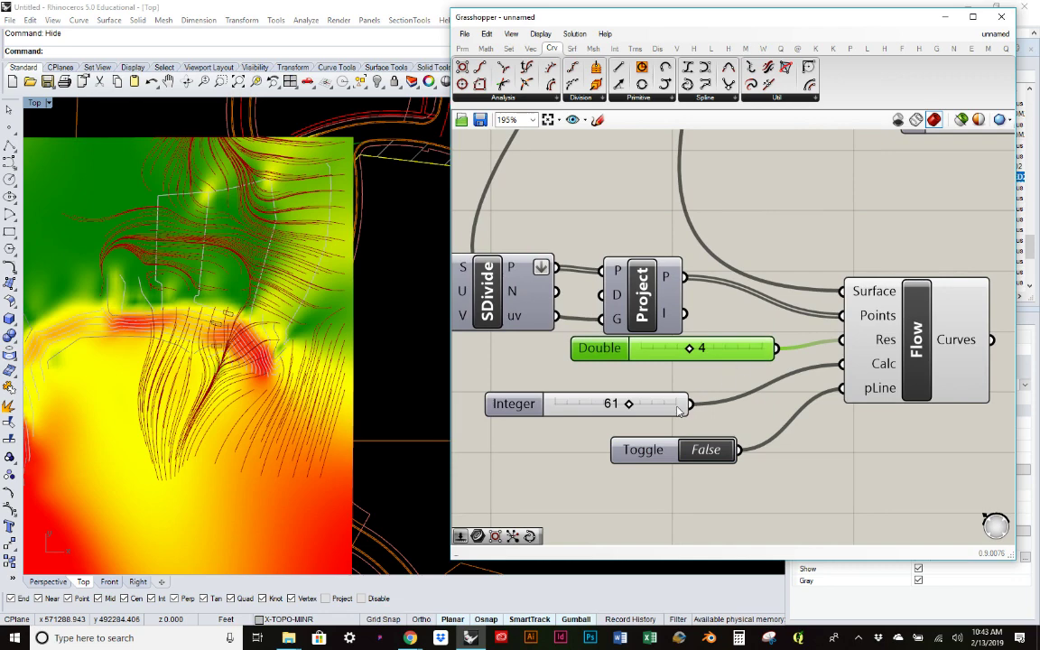
{"action": "left_click_drag", "start_coordinate": [679, 409], "coordinate": [742, 378]}
{"action": "left_click", "coordinate": [773, 418]}
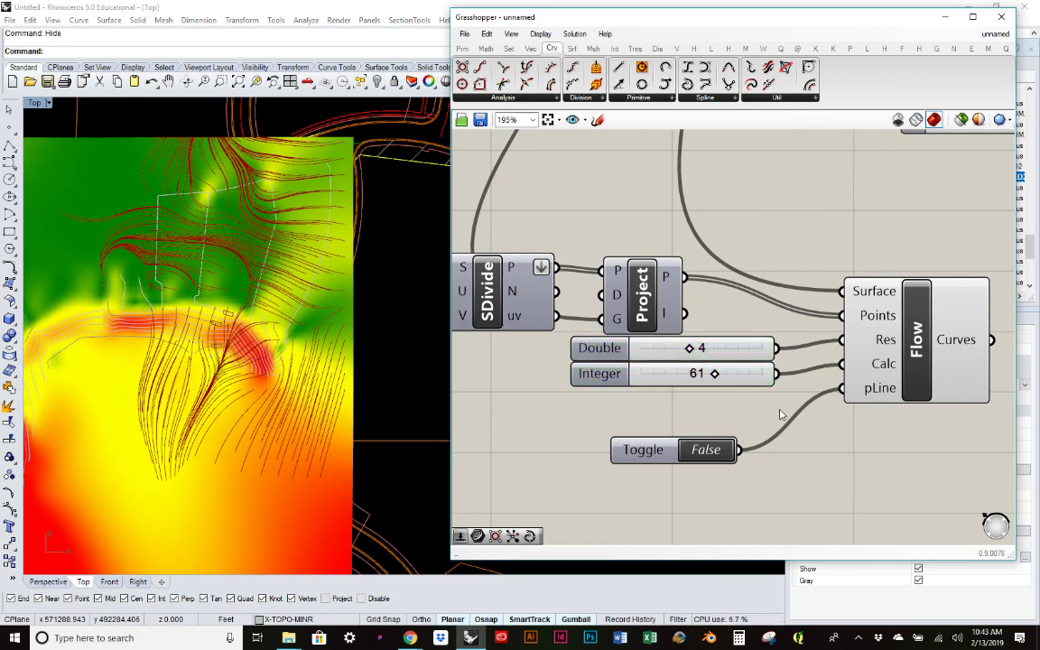
Move the Flow component up level with Project's output and bring the pLine toggle closer beneath the sliders
{"action": "scroll", "coordinate": [366, 373], "scroll_direction": "down", "scroll_amount": 2}
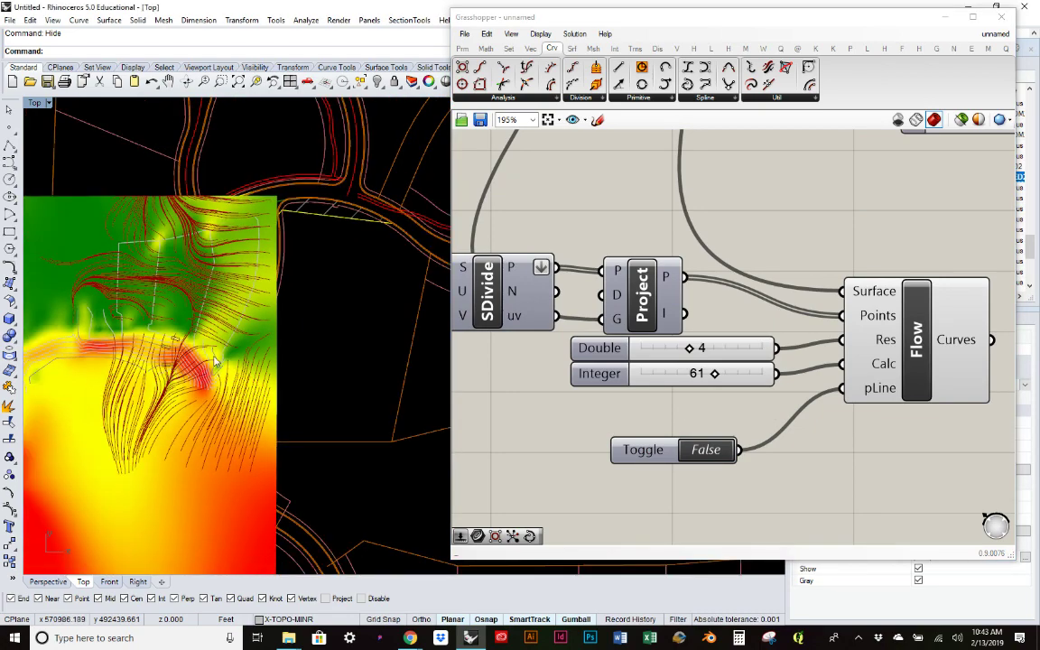
{"action": "left_click_drag", "start_coordinate": [903, 388], "coordinate": [890, 350]}
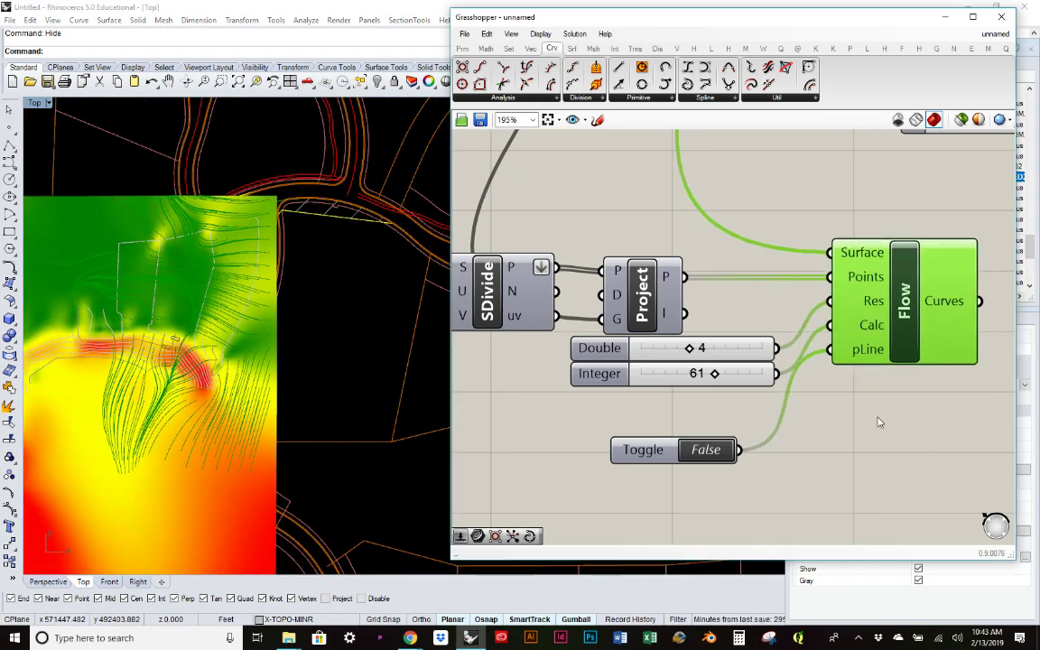
{"action": "left_click", "coordinate": [792, 380]}
{"action": "scroll", "coordinate": [289, 432], "scroll_direction": "down", "scroll_amount": 4}
{"action": "right_click_drag", "start_coordinate": [197, 492], "coordinate": [289, 381]}
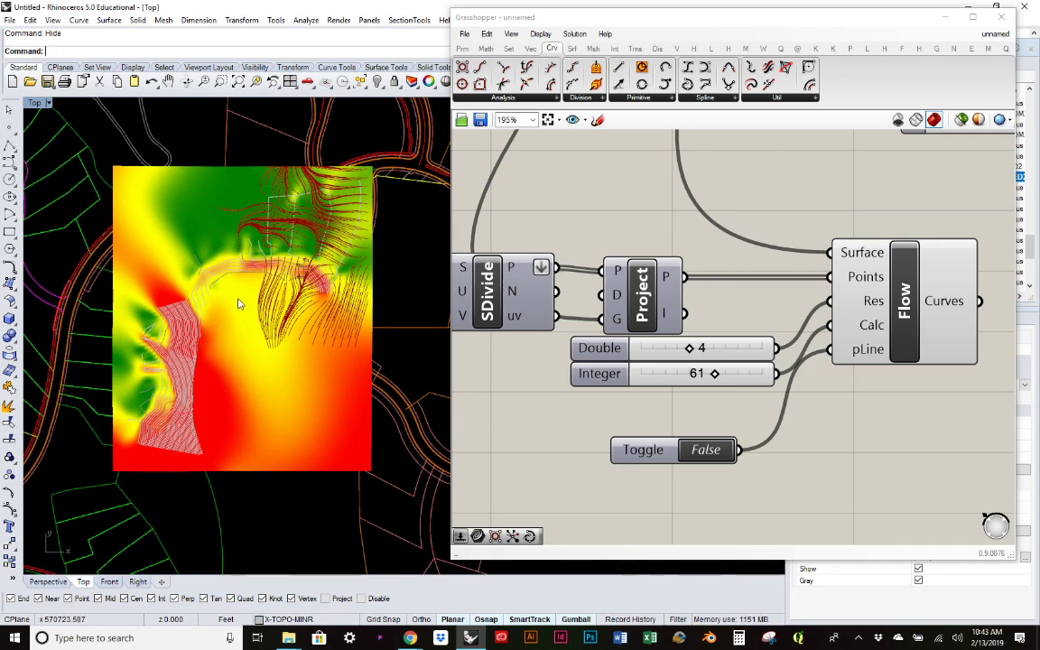
{"action": "left_click_drag", "start_coordinate": [633, 457], "coordinate": [657, 443]}
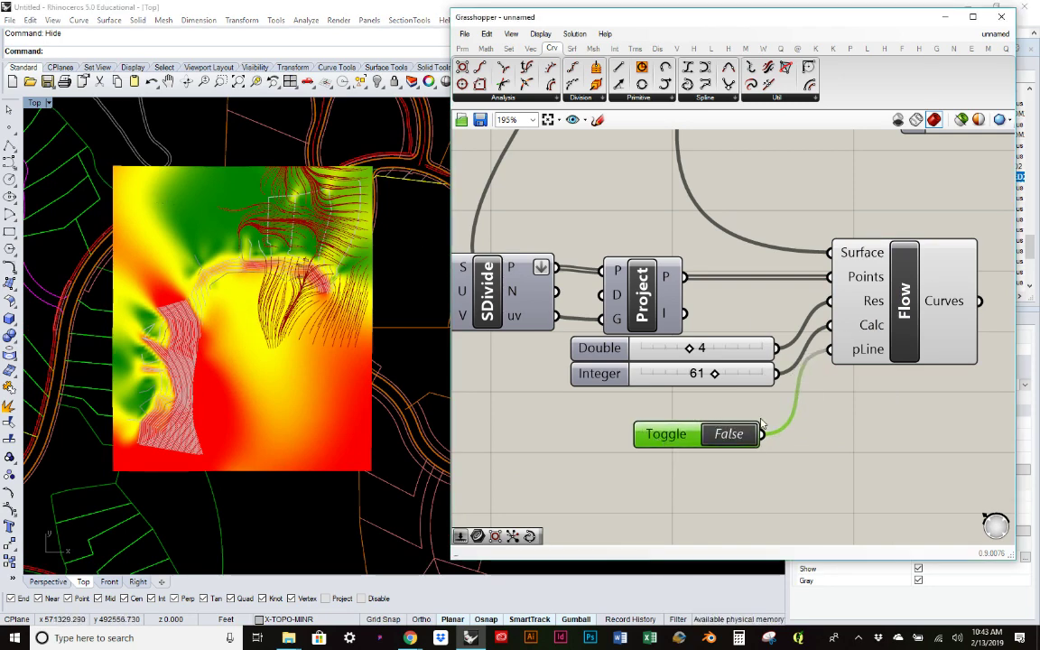
{"action": "left_click", "coordinate": [837, 415]}
Examine in the Top view how the flow curves run across the site outline, the colored slope areas and the road
{"action": "right_click_drag", "start_coordinate": [829, 410], "coordinate": [585, 431]}
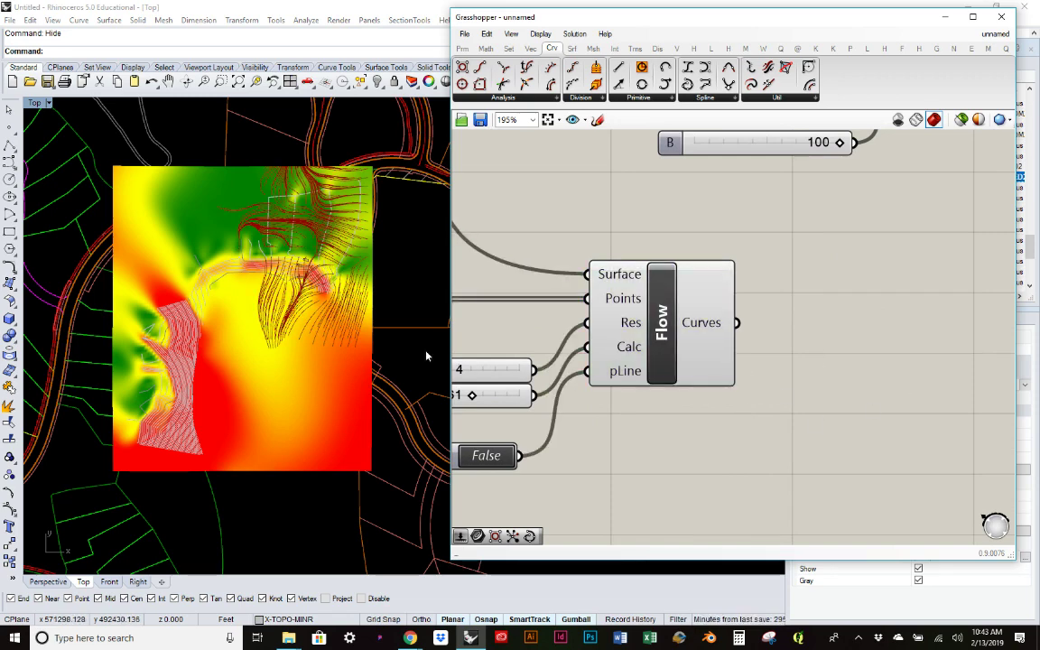
{"action": "scroll", "coordinate": [336, 255], "scroll_direction": "up", "scroll_amount": 4}
{"action": "scroll", "coordinate": [334, 259], "scroll_direction": "down", "scroll_amount": 1}
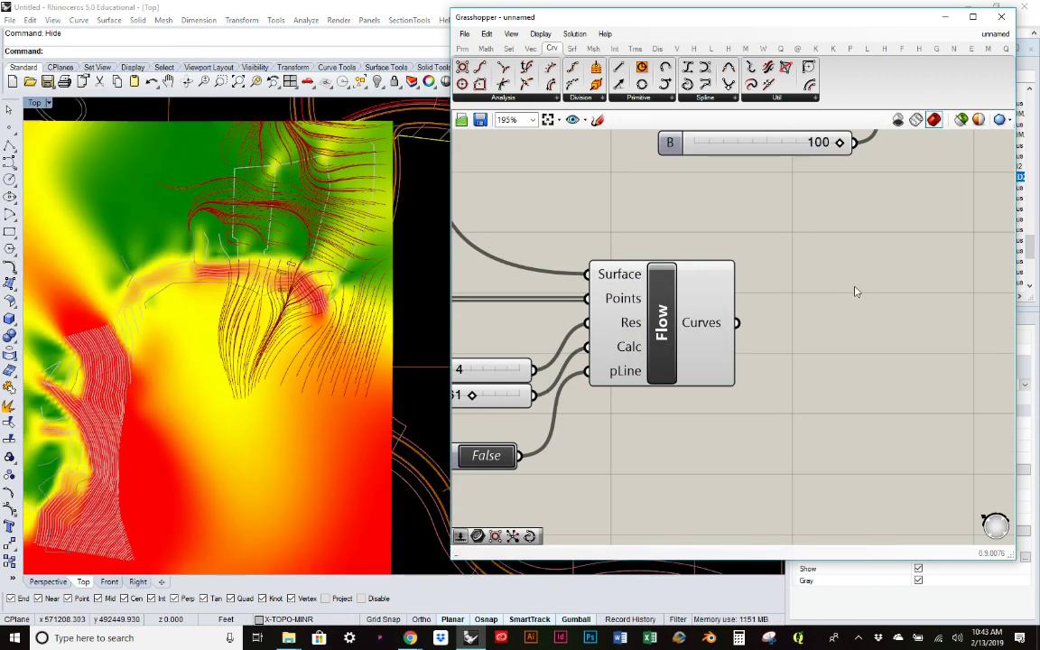
{"action": "right_click_drag", "start_coordinate": [383, 334], "coordinate": [354, 358]}
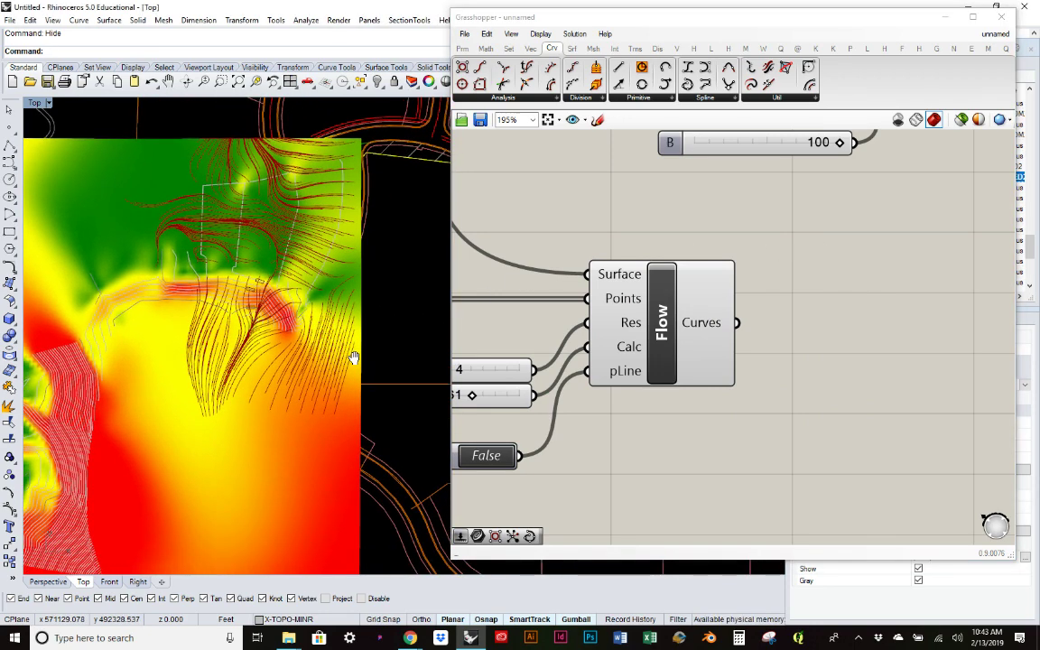
{"action": "scroll", "coordinate": [344, 355], "scroll_direction": "up", "scroll_amount": 1}
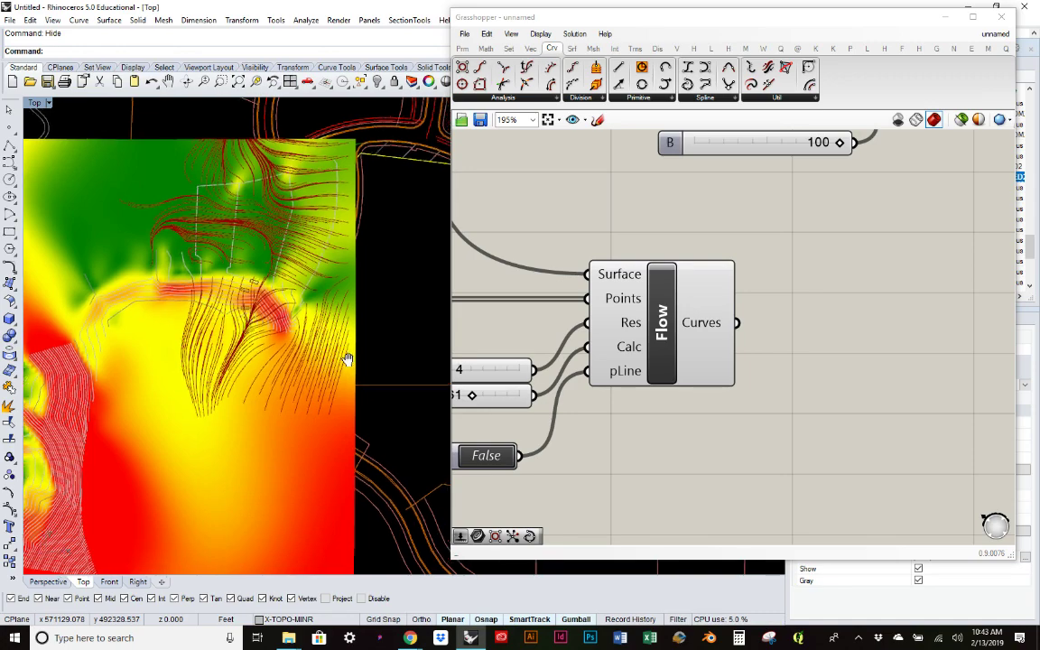
{"action": "scroll", "coordinate": [220, 213], "scroll_direction": "up", "scroll_amount": 3}
{"action": "scroll", "coordinate": [220, 213], "scroll_direction": "down", "scroll_amount": 4}
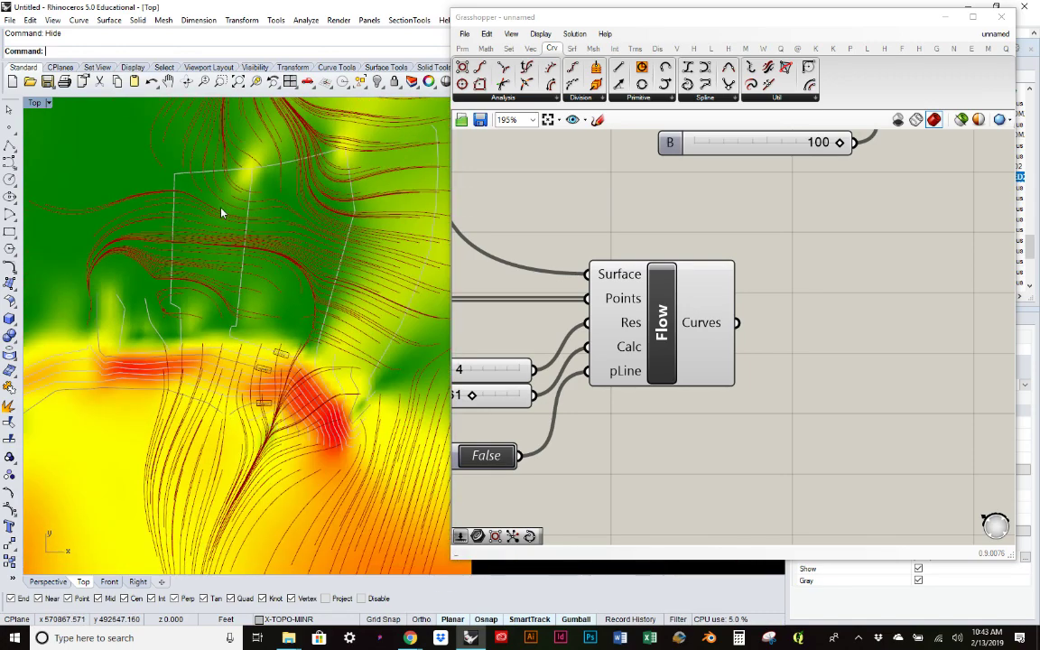
{"action": "scroll", "coordinate": [275, 340], "scroll_direction": "up", "scroll_amount": 2}
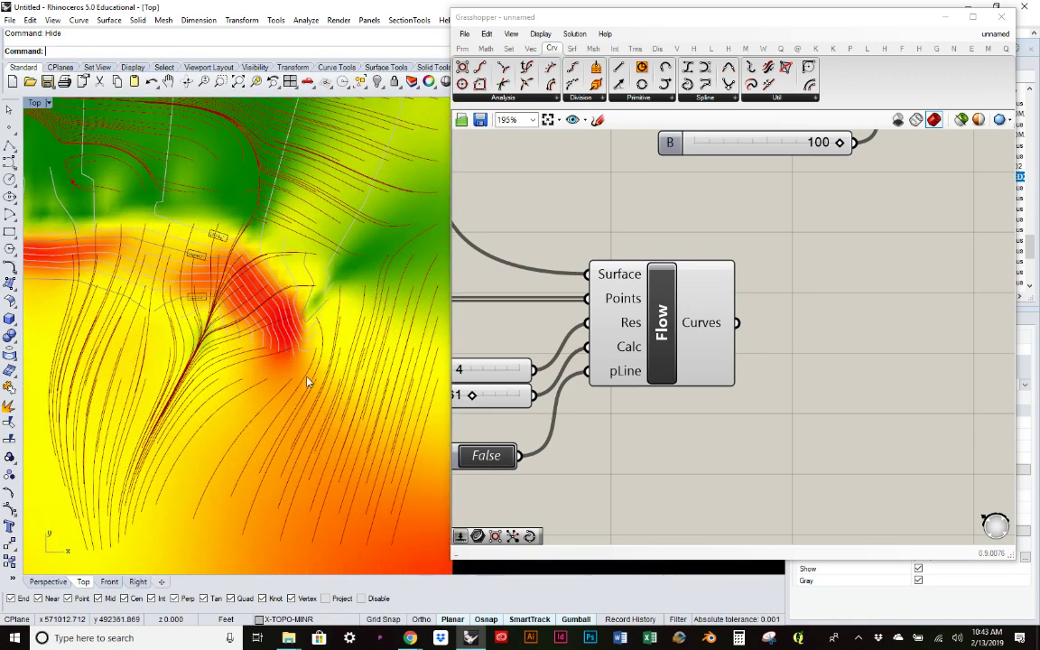
{"action": "scroll", "coordinate": [244, 397], "scroll_direction": "up", "scroll_amount": 1}
{"action": "scroll", "coordinate": [243, 397], "scroll_direction": "down", "scroll_amount": 3}
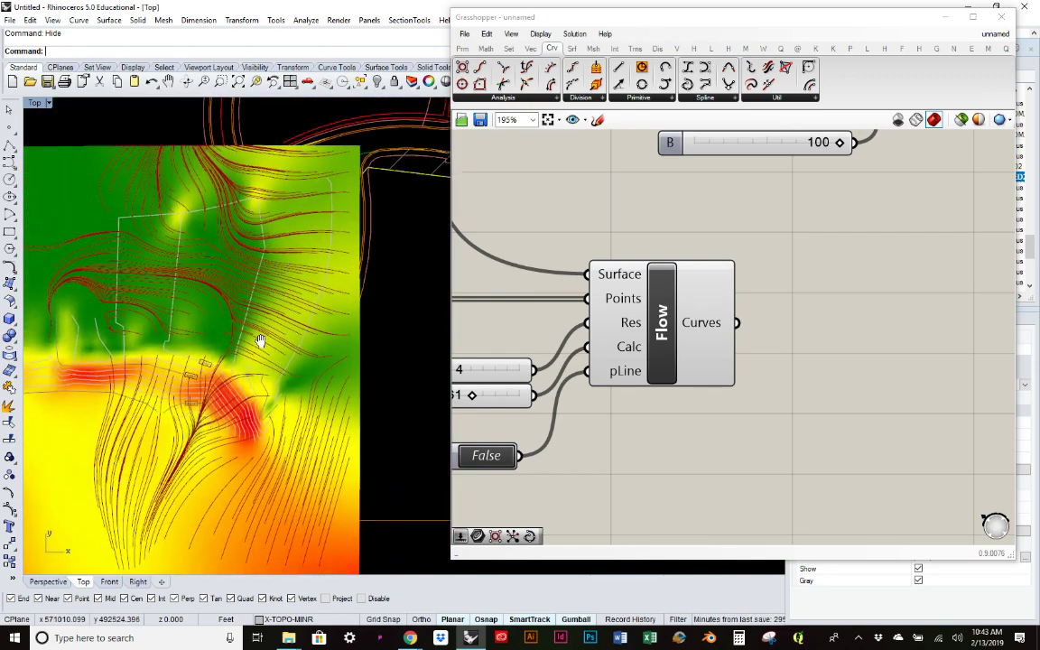
{"action": "scroll", "coordinate": [271, 348], "scroll_direction": "up", "scroll_amount": 2}
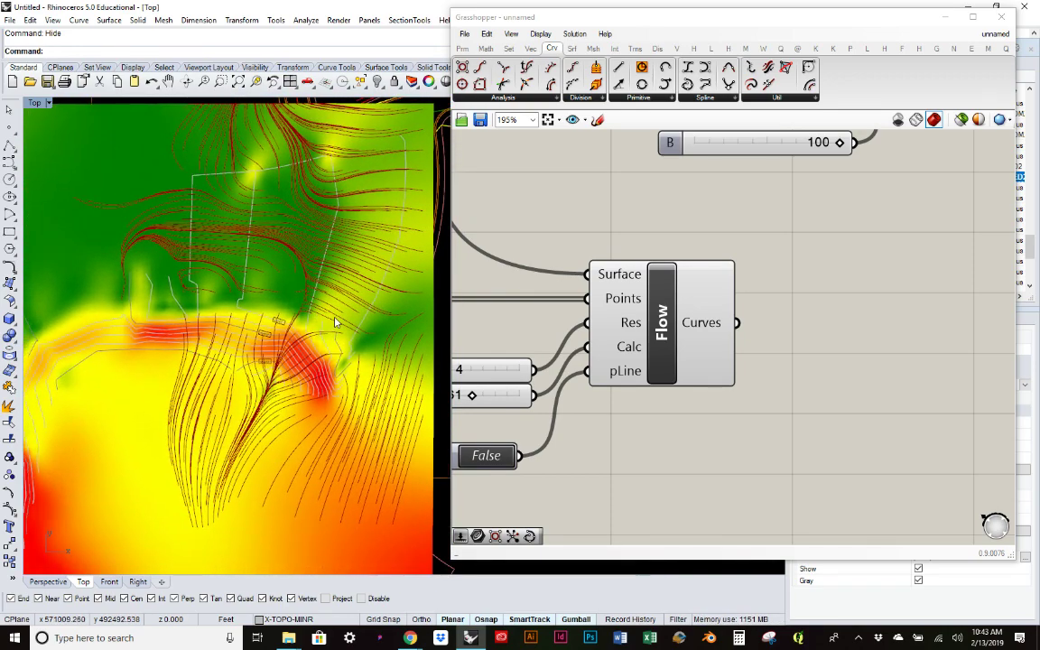
{"action": "scroll", "coordinate": [334, 322], "scroll_direction": "down", "scroll_amount": 3}
{"action": "scroll", "coordinate": [334, 323], "scroll_direction": "up", "scroll_amount": 5}
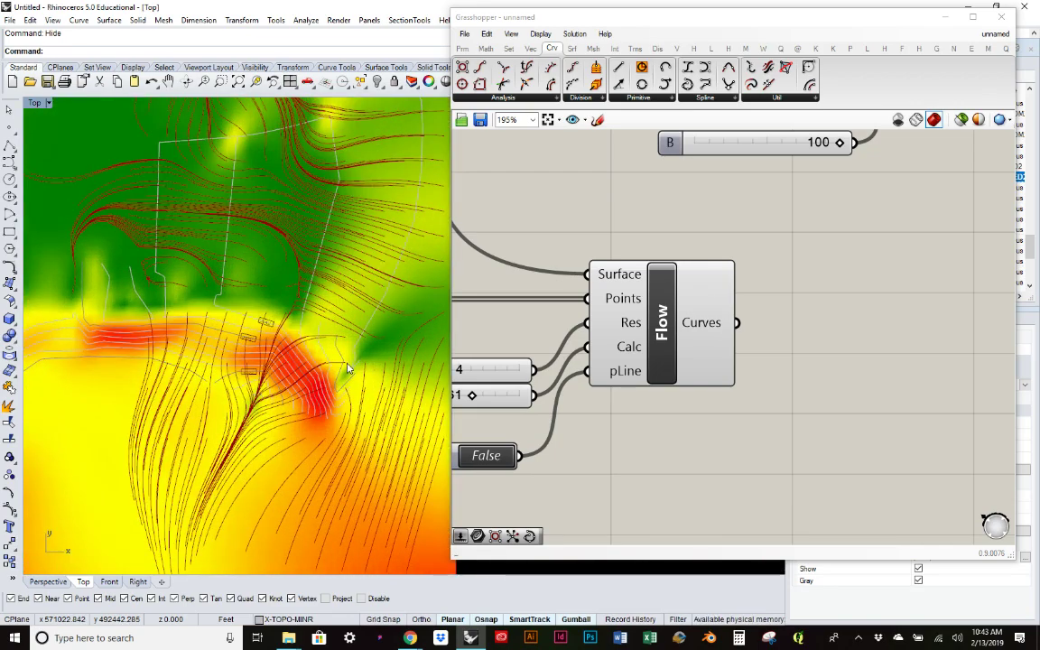
{"action": "scroll", "coordinate": [326, 273], "scroll_direction": "down", "scroll_amount": 2}
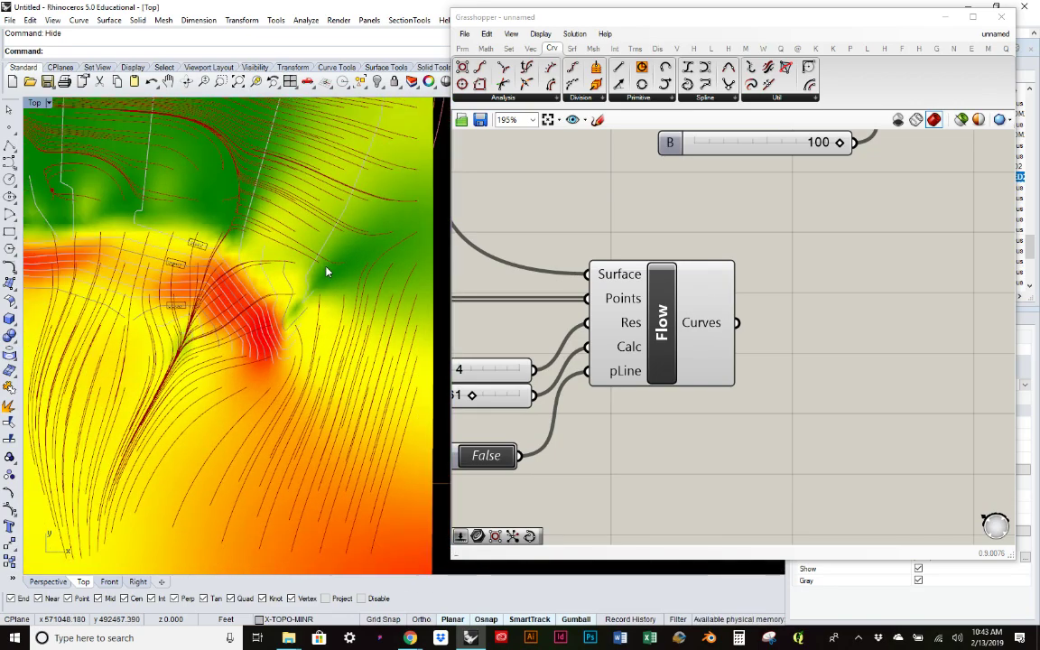
{"action": "right_click_drag", "start_coordinate": [296, 238], "coordinate": [285, 258]}
{"action": "scroll", "coordinate": [294, 235], "scroll_direction": "down", "scroll_amount": 2}
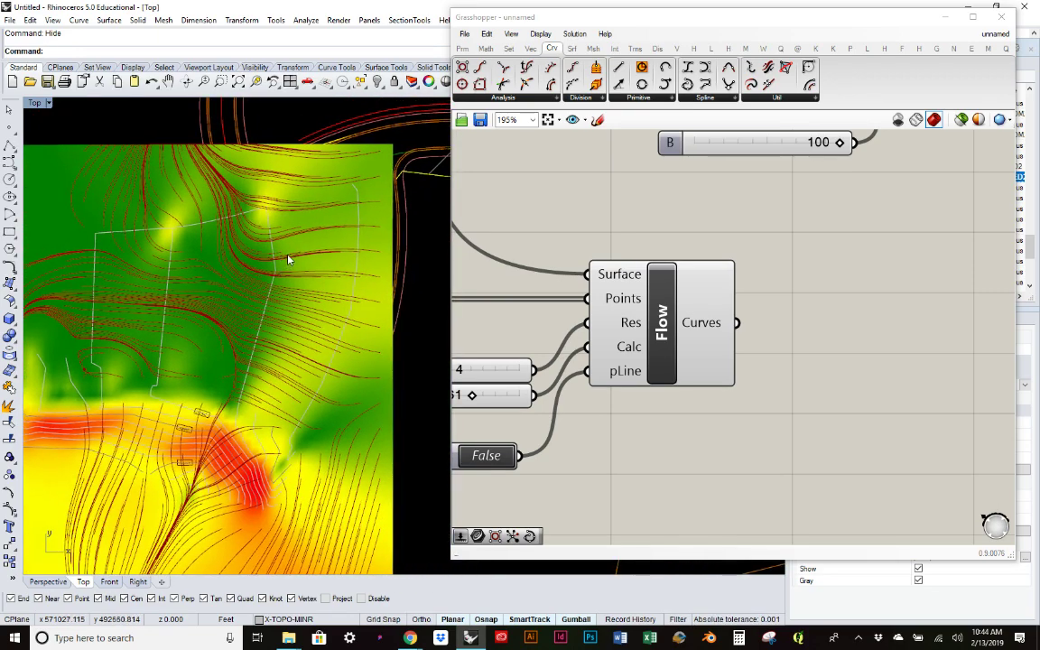
{"action": "scroll", "coordinate": [290, 271], "scroll_direction": "up", "scroll_amount": 1}
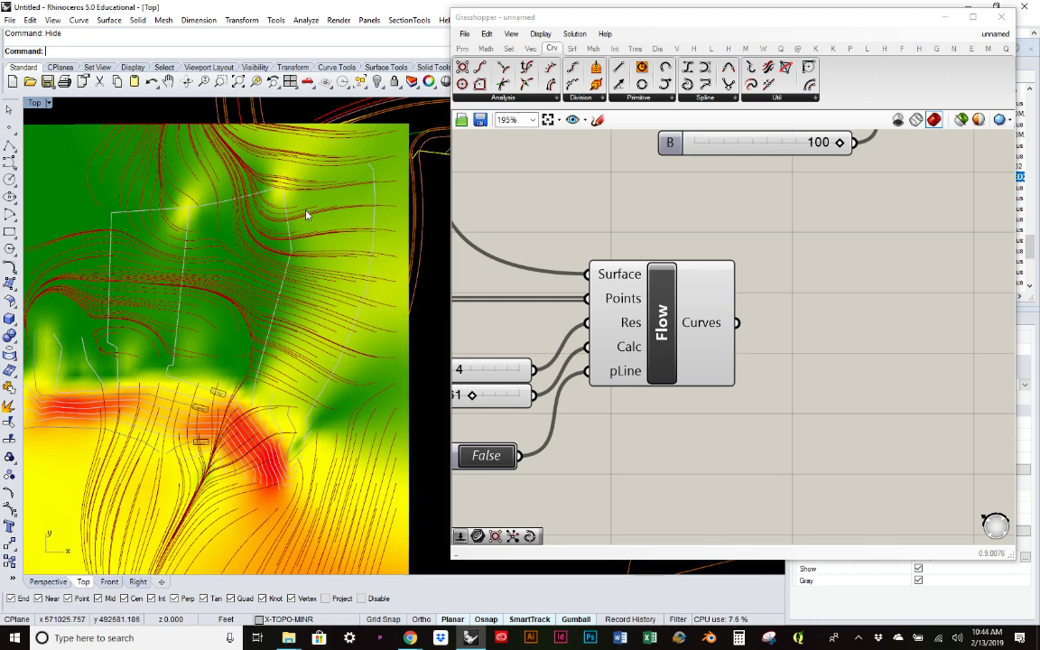
{"action": "right_click_drag", "start_coordinate": [260, 218], "coordinate": [272, 255]}
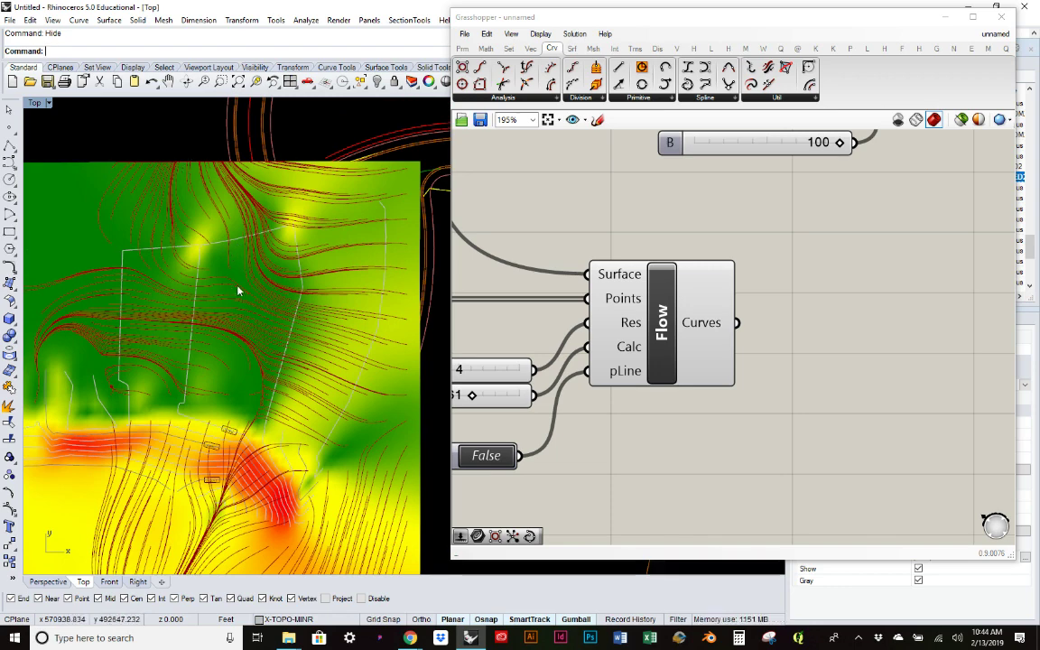
{"action": "right_click_drag", "start_coordinate": [331, 289], "coordinate": [298, 272]}
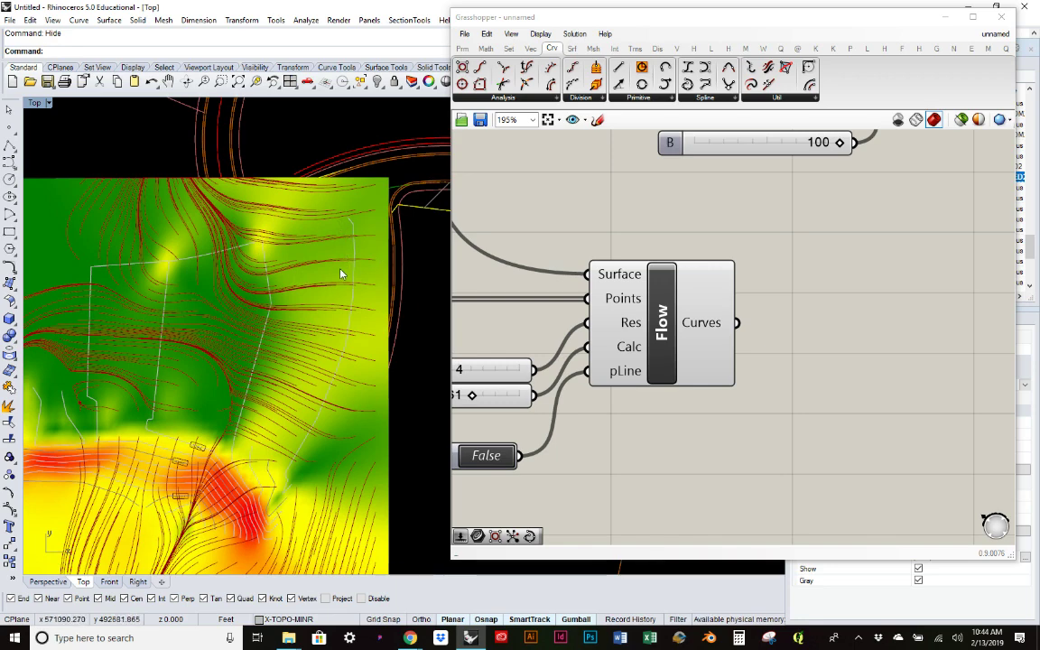
{"action": "right_click_drag", "start_coordinate": [162, 313], "coordinate": [263, 209]}
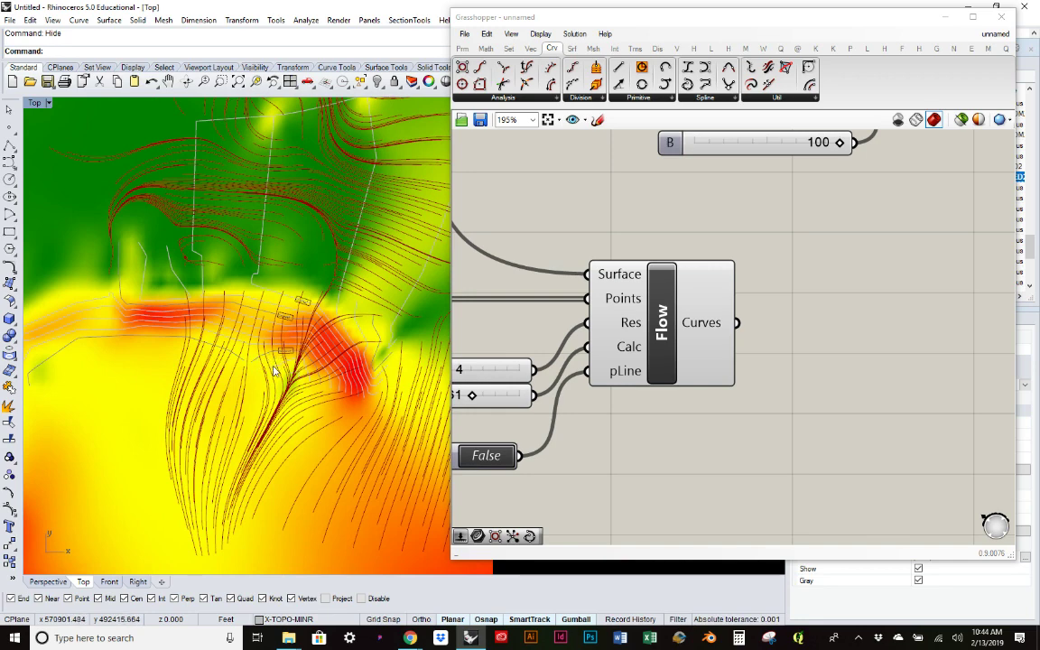
{"action": "right_click_drag", "start_coordinate": [302, 336], "coordinate": [262, 382]}
{"action": "scroll", "coordinate": [219, 307], "scroll_direction": "down", "scroll_amount": 3}
{"action": "right_click_drag", "start_coordinate": [261, 292], "coordinate": [288, 315]}
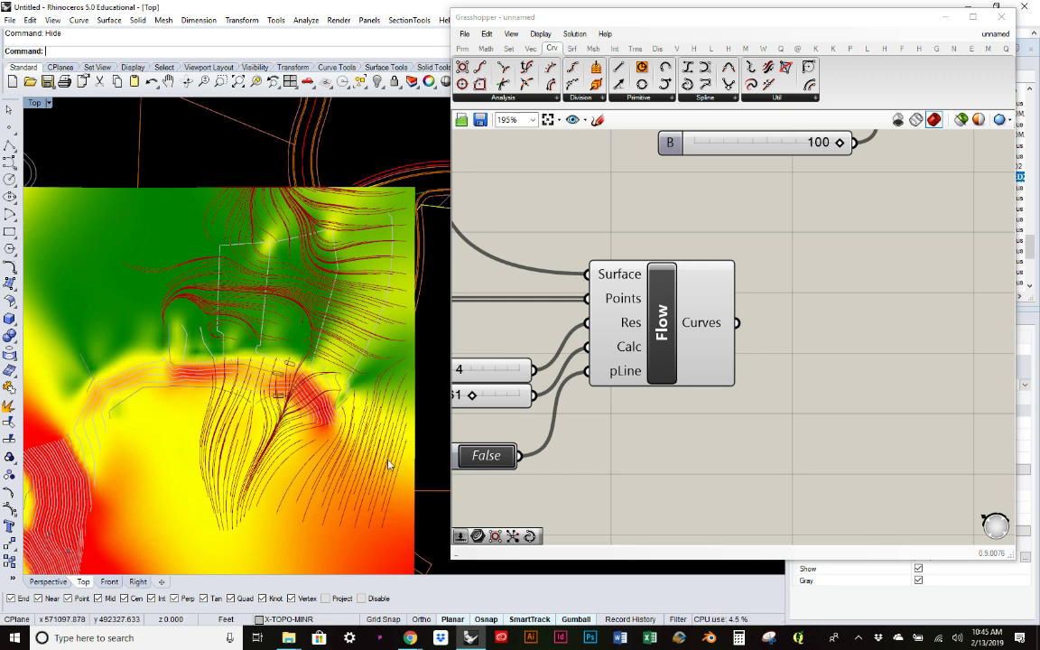
{"action": "scroll", "coordinate": [243, 303], "scroll_direction": "up", "scroll_amount": 3}
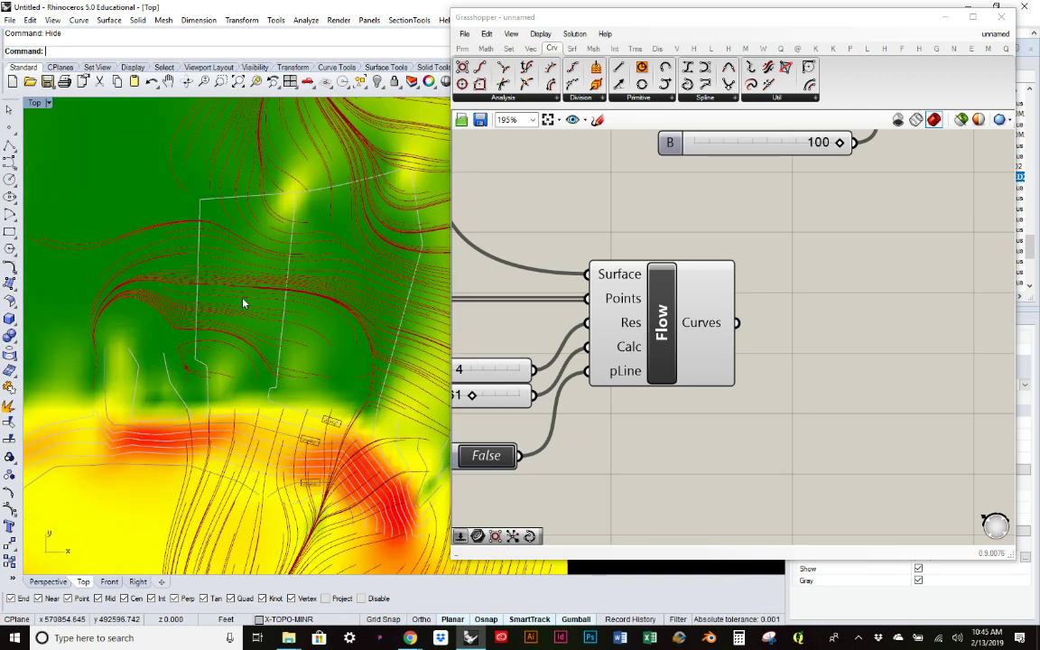
{"action": "scroll", "coordinate": [243, 303], "scroll_direction": "down", "scroll_amount": 3}
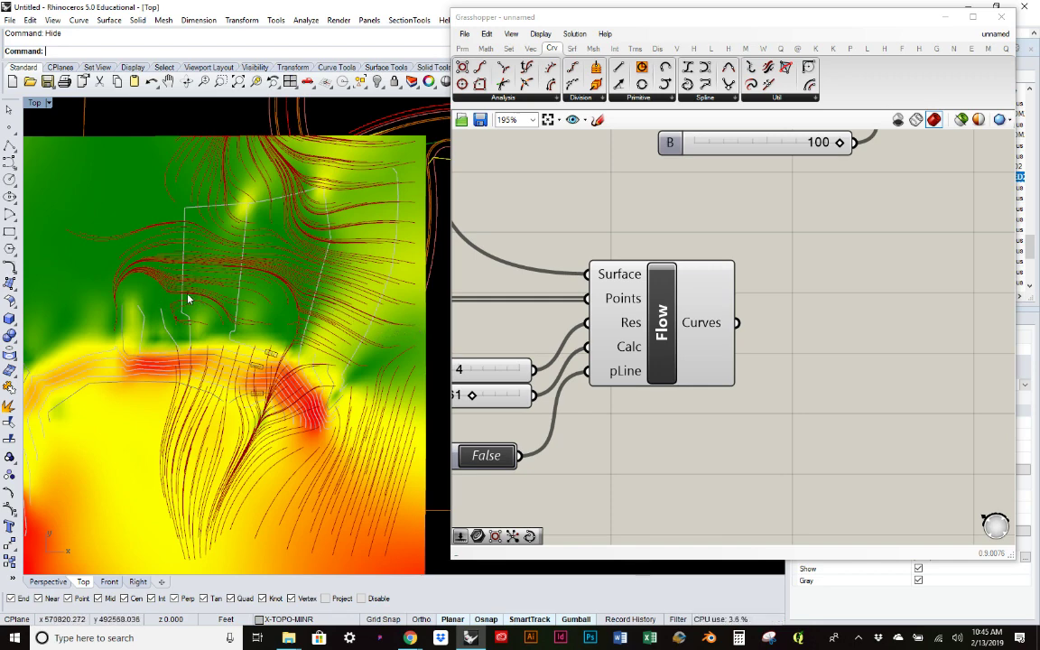
Examine the flow curves over the slope colors in the Perspective view and across the wider site in the Top view
{"action": "left_click", "coordinate": [63, 582]}
{"action": "right_click_drag", "start_coordinate": [172, 450], "coordinate": [321, 305]}
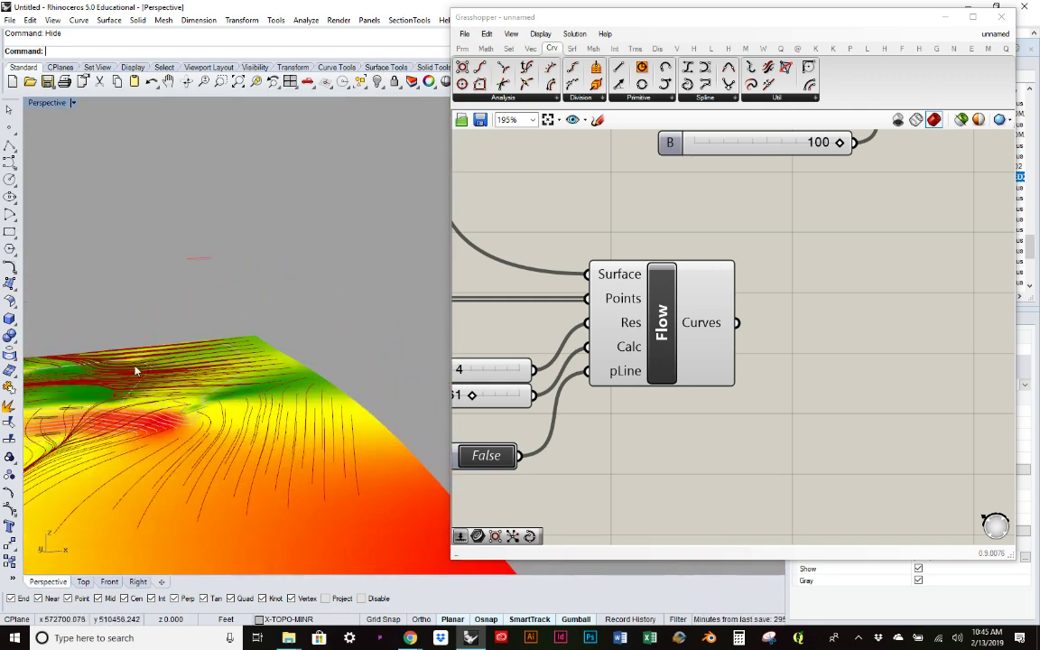
{"action": "left_click", "coordinate": [83, 582]}
{"action": "scroll", "coordinate": [262, 407], "scroll_direction": "down", "scroll_amount": 2}
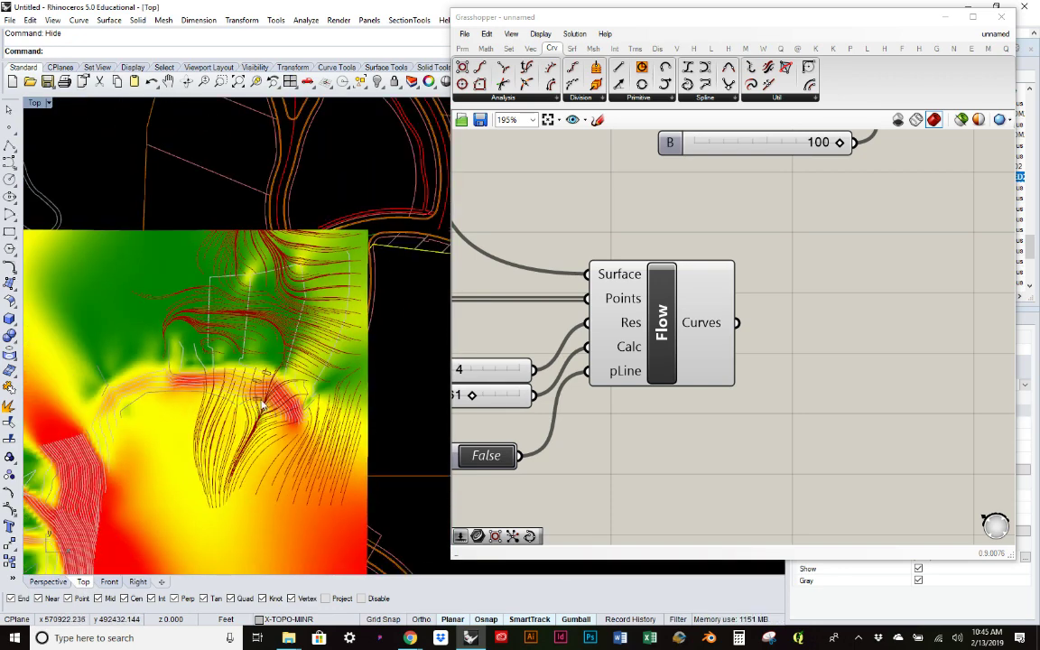
{"action": "scroll", "coordinate": [243, 347], "scroll_direction": "down", "scroll_amount": 2}
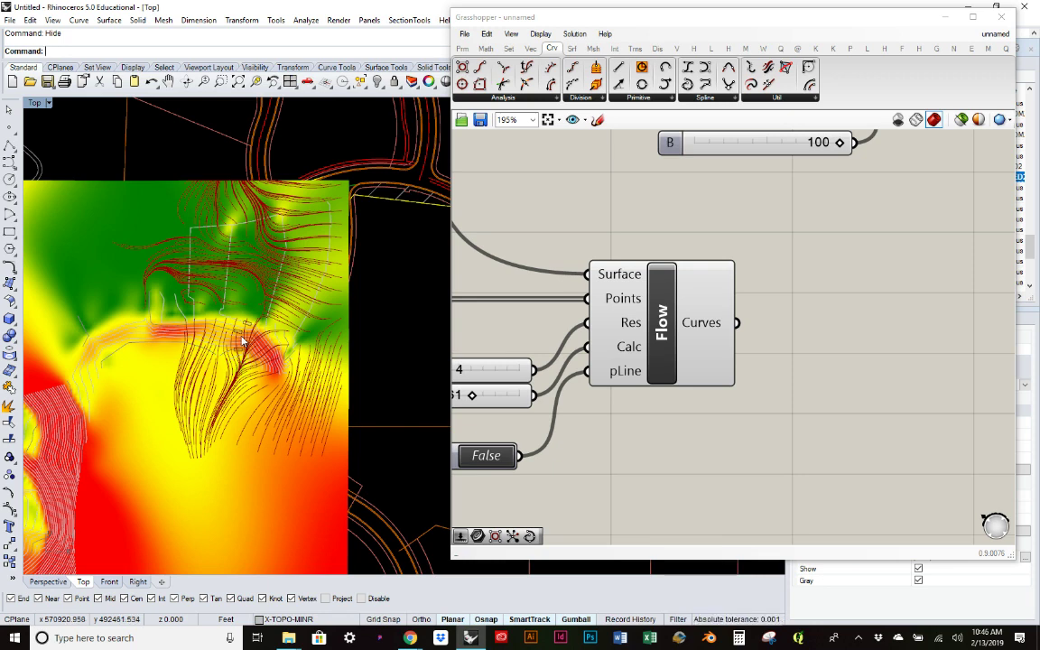
{"action": "right_click_drag", "start_coordinate": [328, 323], "coordinate": [421, 317]}
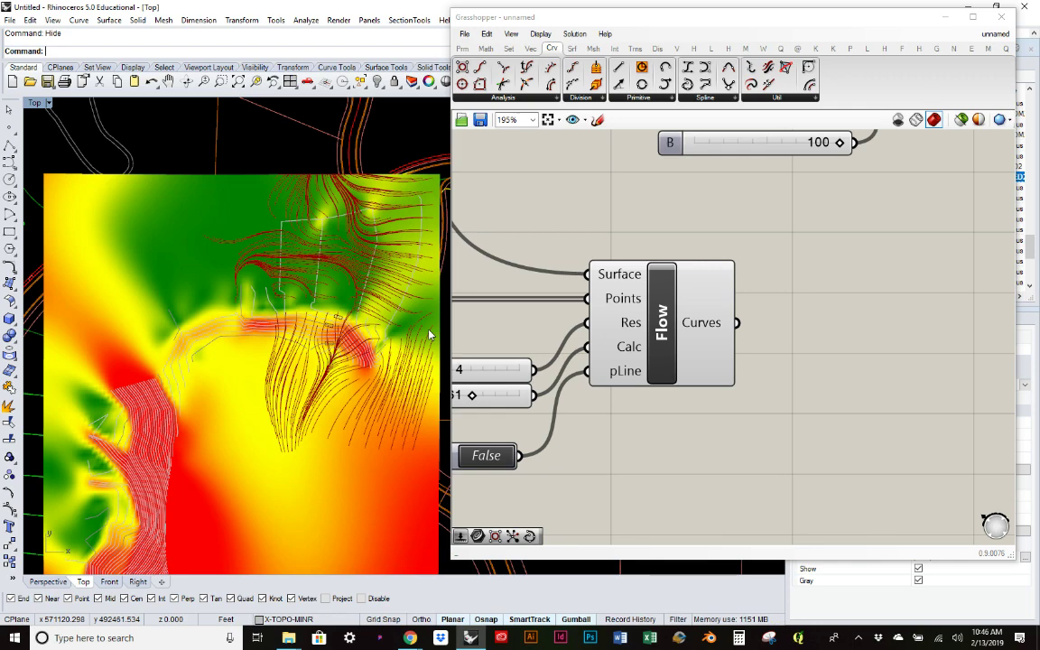
{"action": "right_click_drag", "start_coordinate": [377, 205], "coordinate": [317, 229]}
{"action": "scroll", "coordinate": [271, 239], "scroll_direction": "up", "scroll_amount": 1}
{"action": "scroll", "coordinate": [267, 274], "scroll_direction": "up", "scroll_amount": 1}
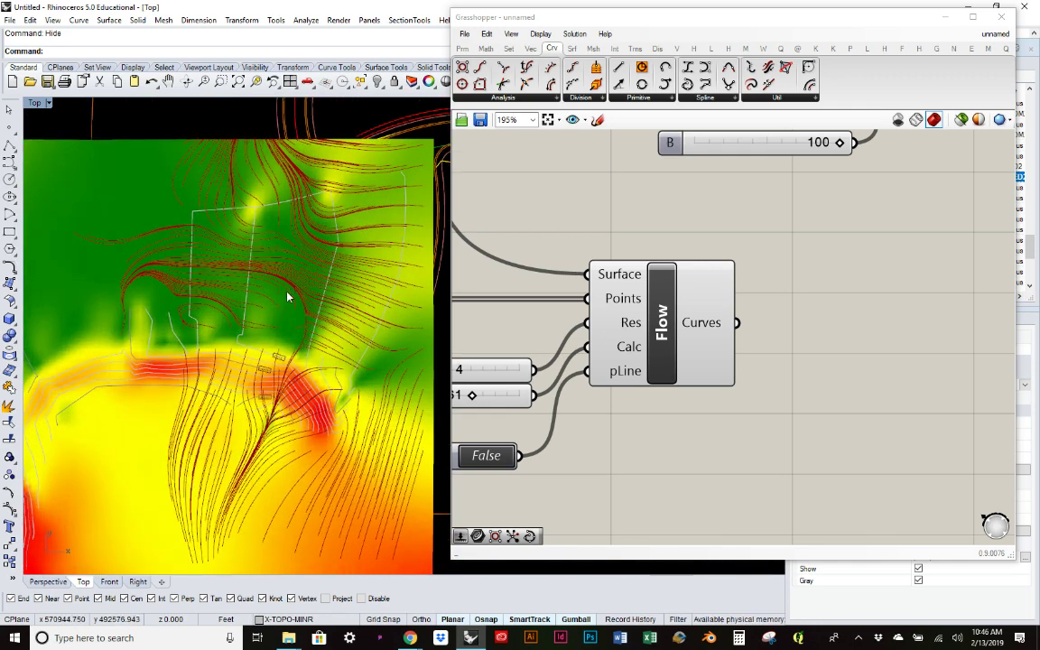
{"action": "scroll", "coordinate": [287, 293], "scroll_direction": "down", "scroll_amount": 1}
Add an End Points component, feed it Flow's Curves output, and inspect the marked curve ends in the Top view
{"action": "left_click", "coordinate": [662, 346]}
{"action": "left_click", "coordinate": [814, 369]}
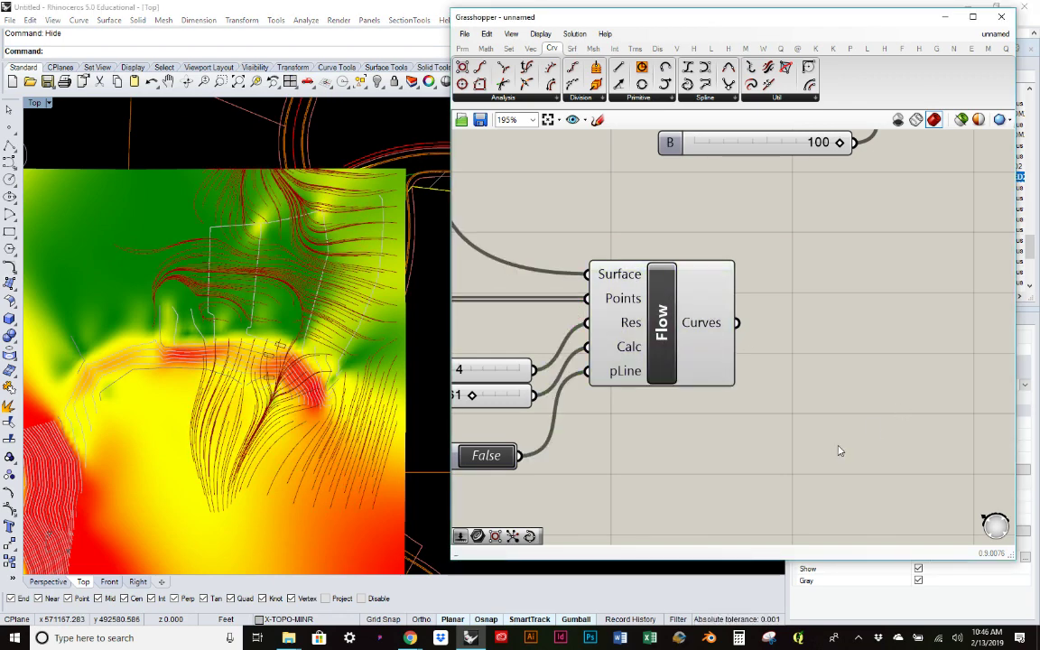
{"action": "right_click_drag", "start_coordinate": [756, 392], "coordinate": [876, 410]}
{"action": "left_click", "coordinate": [738, 334]}
{"action": "left_click", "coordinate": [785, 246]}
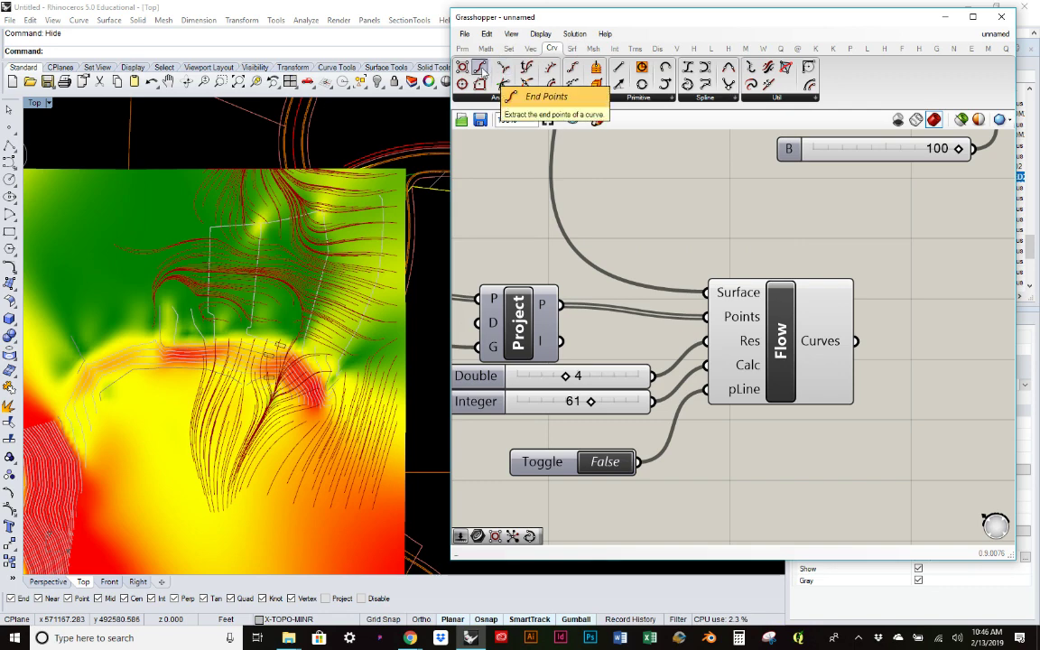
{"action": "left_click", "coordinate": [499, 97]}
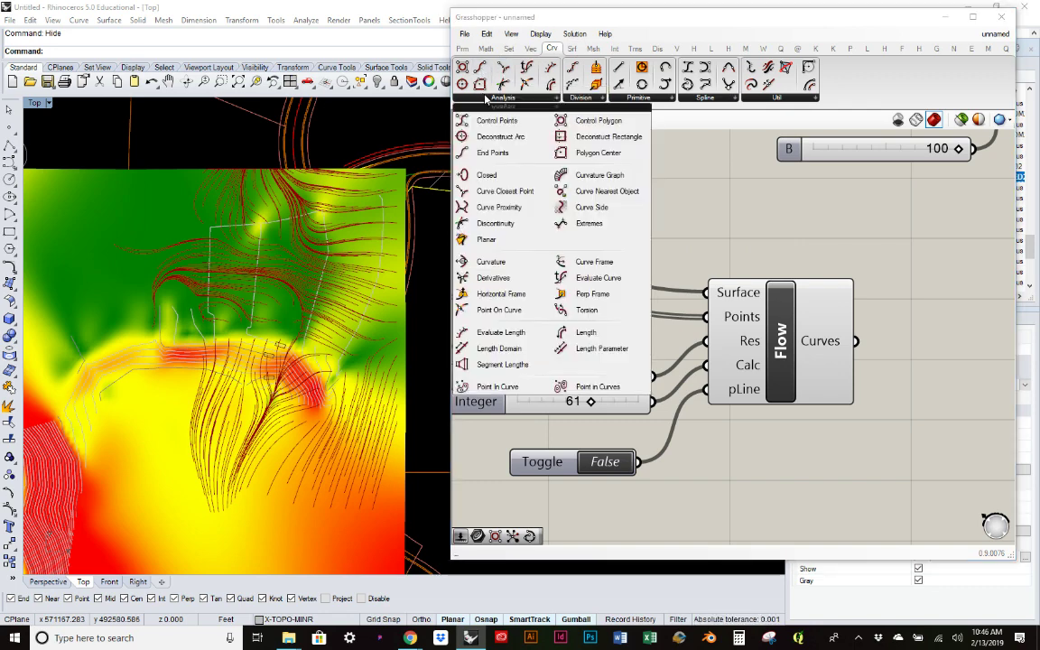
{"action": "left_click", "coordinate": [518, 159]}
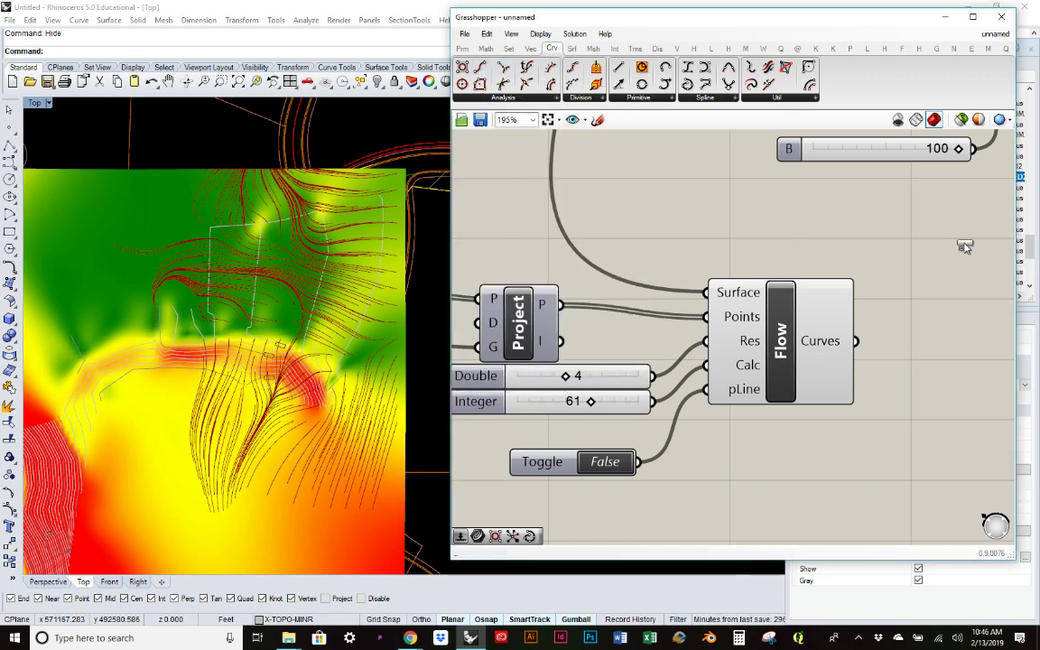
{"action": "left_click", "coordinate": [964, 245]}
{"action": "right_click_drag", "start_coordinate": [913, 291], "coordinate": [756, 260]}
{"action": "left_click_drag", "start_coordinate": [698, 311], "coordinate": [781, 252]}
{"action": "scroll", "coordinate": [271, 496], "scroll_direction": "up", "scroll_amount": 5}
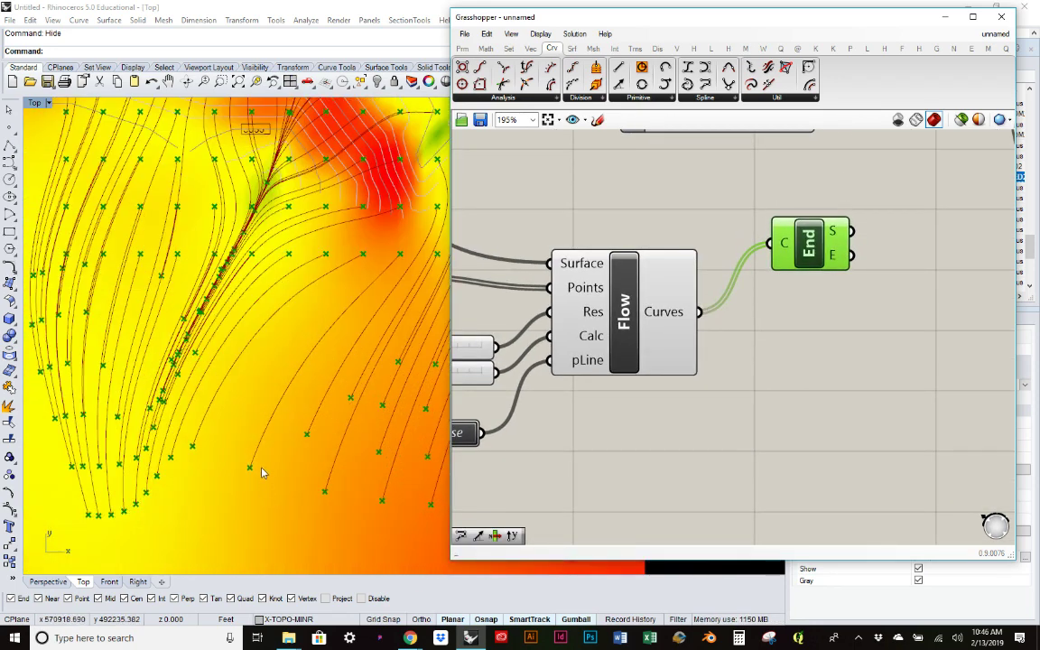
{"action": "scroll", "coordinate": [258, 467], "scroll_direction": "down", "scroll_amount": 1}
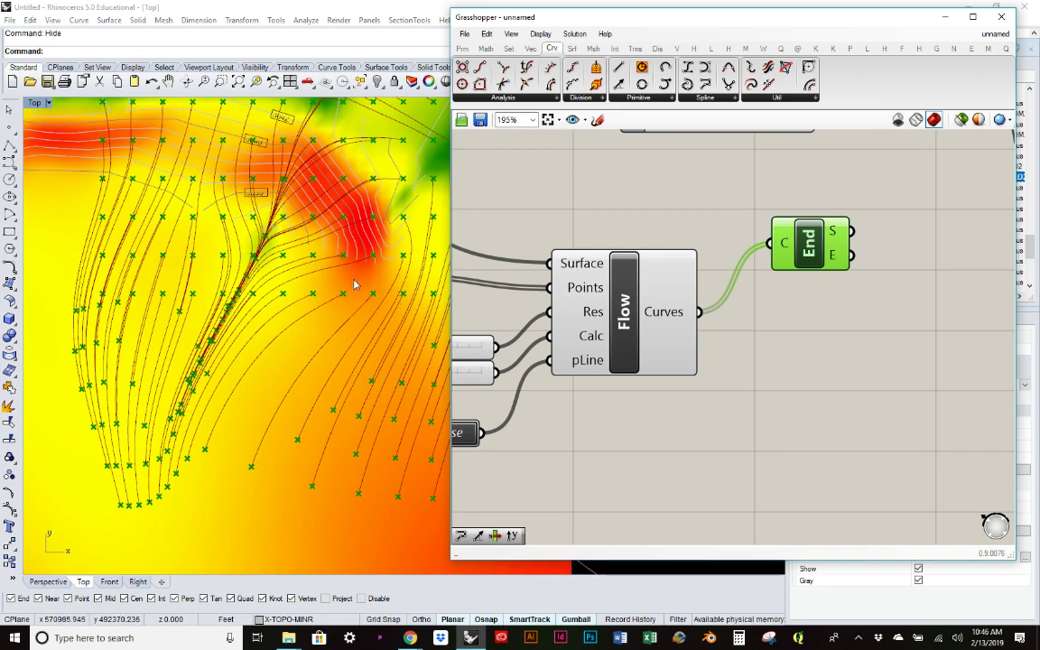
Line up the End Points component with Flow's Curves output and adjust the gap between the two
{"action": "left_click_drag", "start_coordinate": [808, 232], "coordinate": [790, 300]}
{"action": "left_click", "coordinate": [789, 232]}
{"action": "right_click_drag", "start_coordinate": [820, 281], "coordinate": [743, 306]}
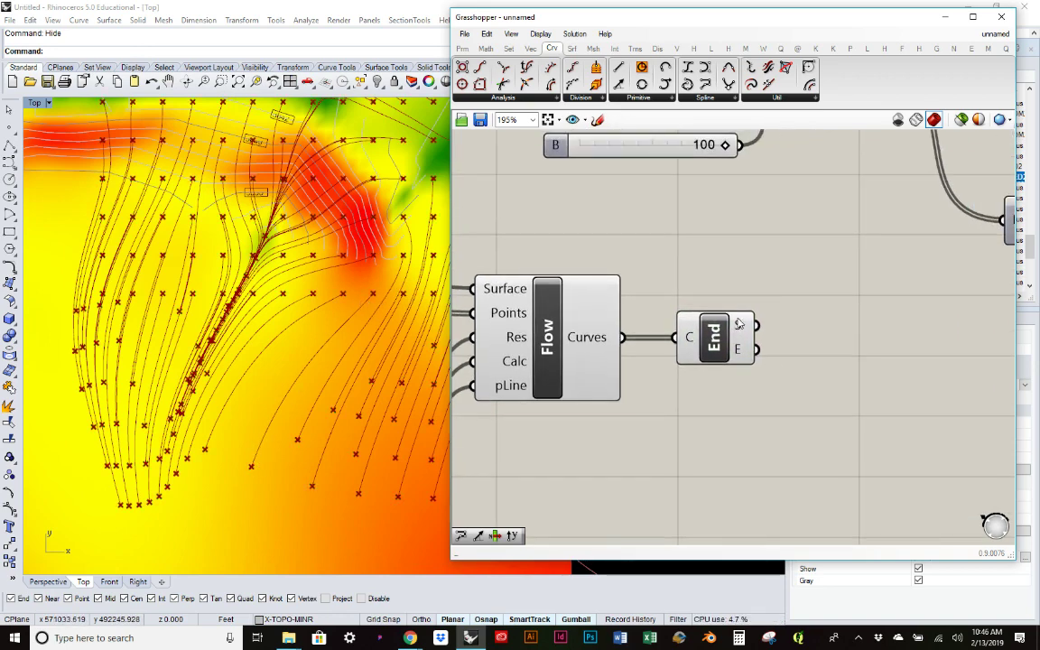
{"action": "left_click", "coordinate": [696, 355]}
{"action": "left_click", "coordinate": [712, 293]}
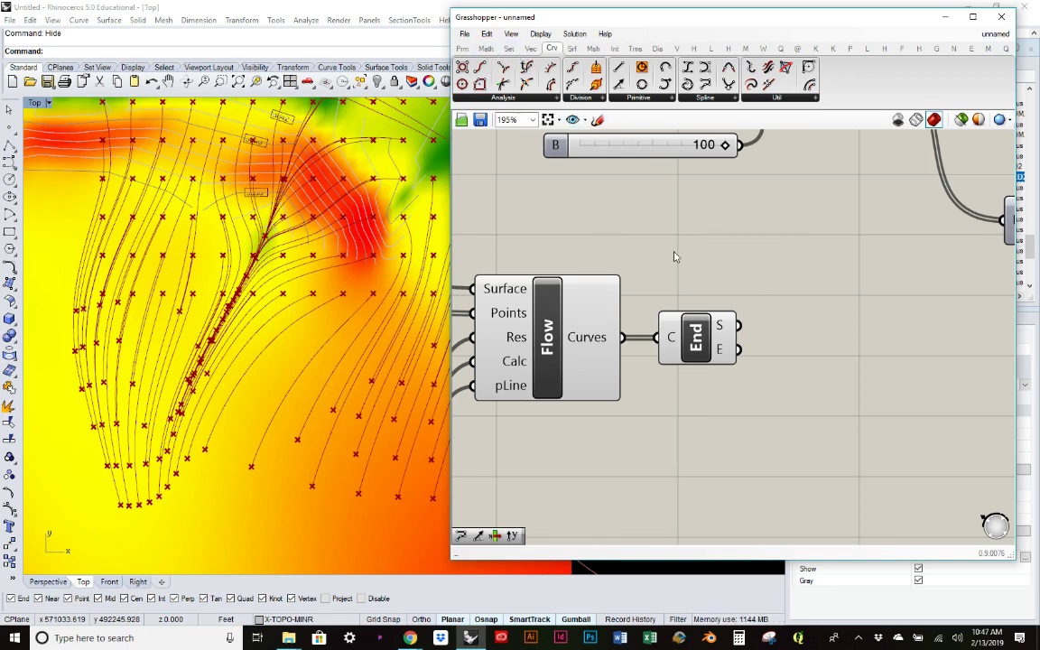
{"action": "scroll", "coordinate": [686, 254], "scroll_direction": "down", "scroll_amount": 2}
{"action": "left_click", "coordinate": [743, 311]}
{"action": "left_click_drag", "start_coordinate": [742, 311], "coordinate": [755, 311]}
{"action": "scroll", "coordinate": [343, 306], "scroll_direction": "down", "scroll_amount": 4}
{"action": "left_click", "coordinate": [885, 320]}
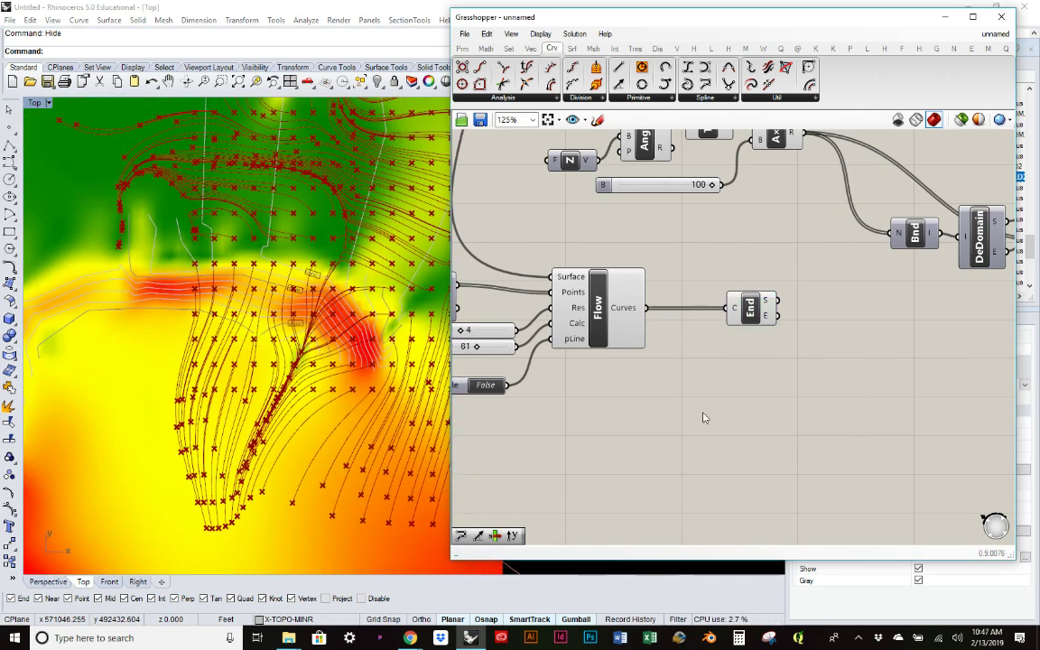
Raise the Flow component slightly and shift the End Points component farther from it at the same level
{"action": "scroll", "coordinate": [216, 262], "scroll_direction": "up", "scroll_amount": 4}
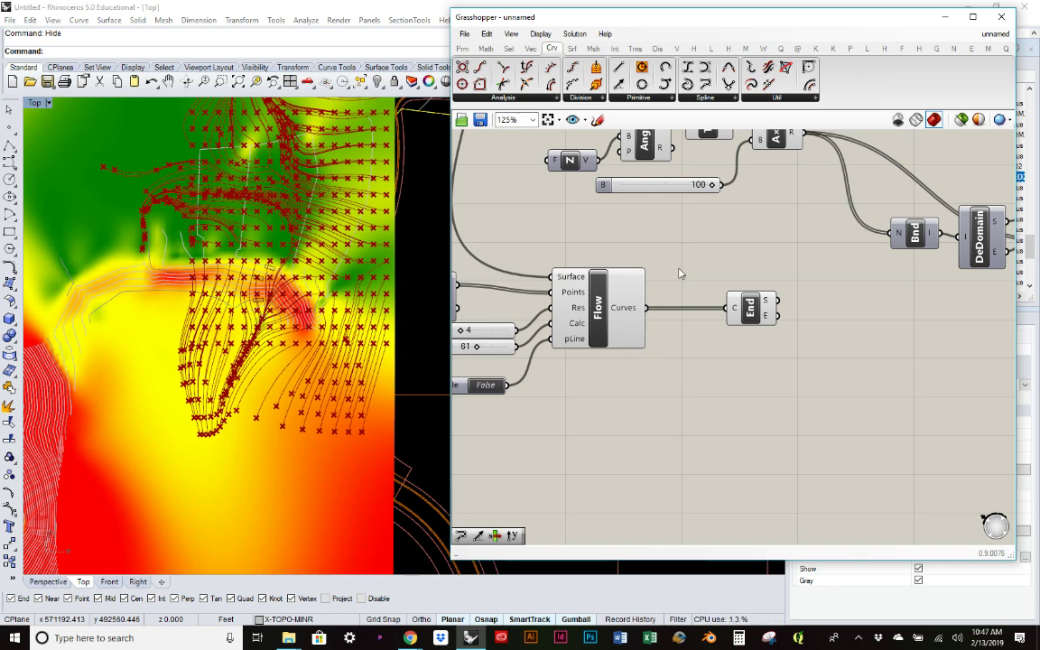
{"action": "left_click_drag", "start_coordinate": [579, 308], "coordinate": [582, 300]}
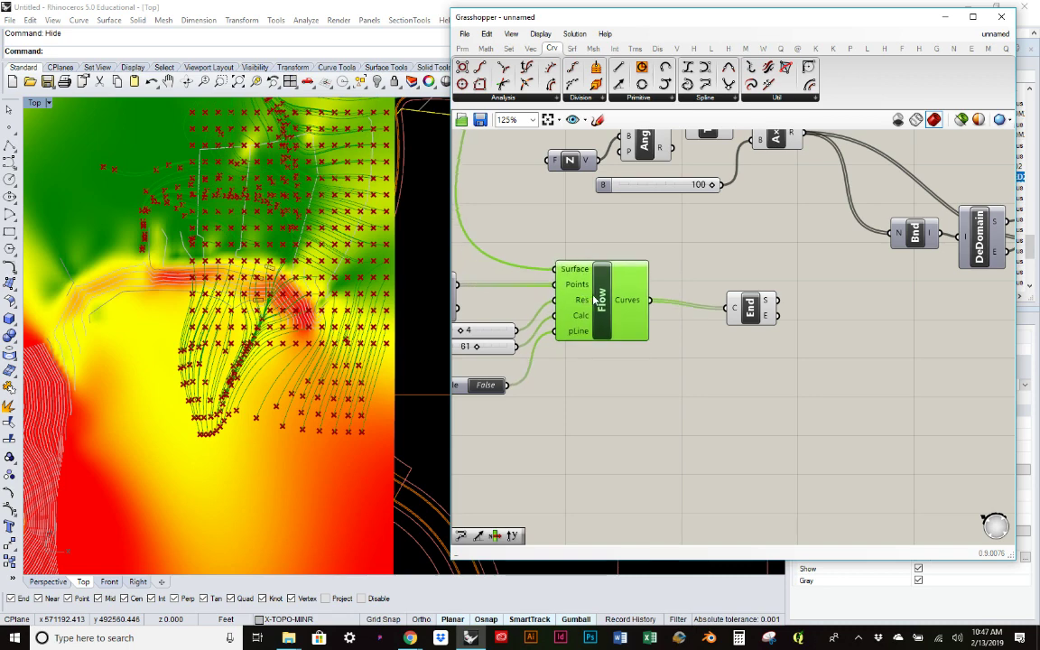
{"action": "left_click_drag", "start_coordinate": [753, 323], "coordinate": [790, 318]}
{"action": "left_click", "coordinate": [662, 273]}
{"action": "right_click_drag", "start_coordinate": [661, 271], "coordinate": [576, 233]}
{"action": "left_click", "coordinate": [540, 267]}
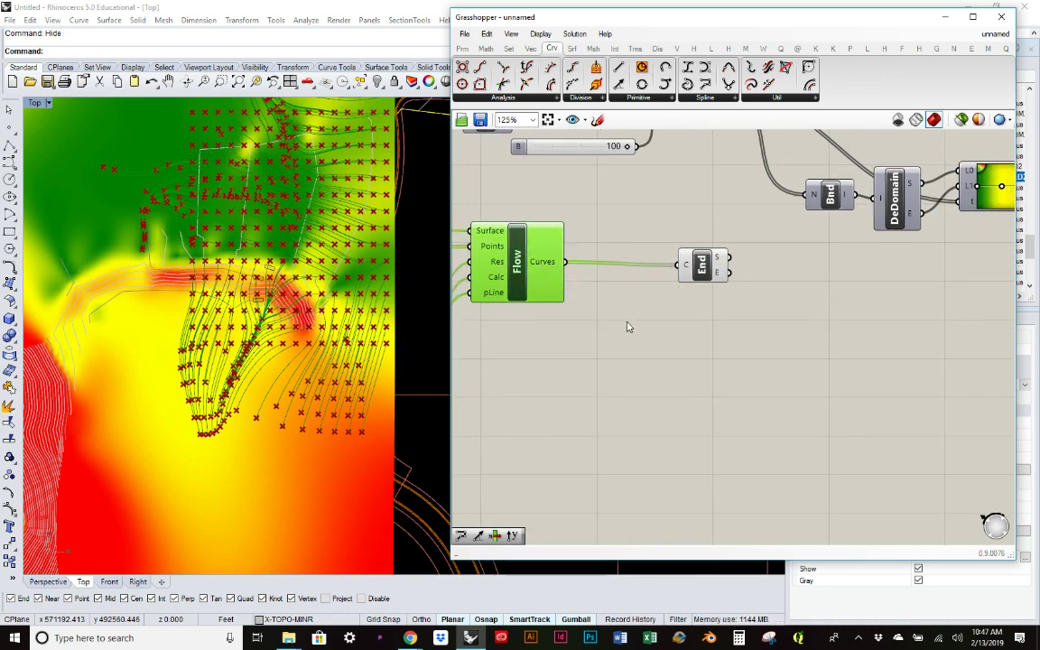
{"action": "left_click", "coordinate": [618, 240]}
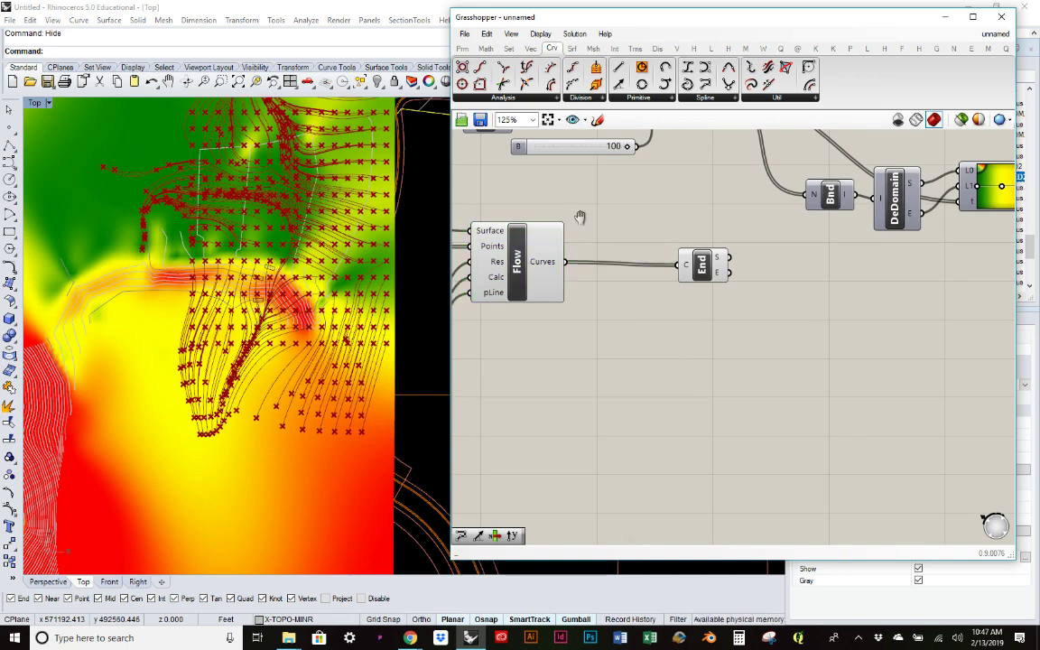
Delete the End Points component connected to Flow's Curves output
{"action": "scroll", "coordinate": [635, 225], "scroll_direction": "up", "scroll_amount": 3}
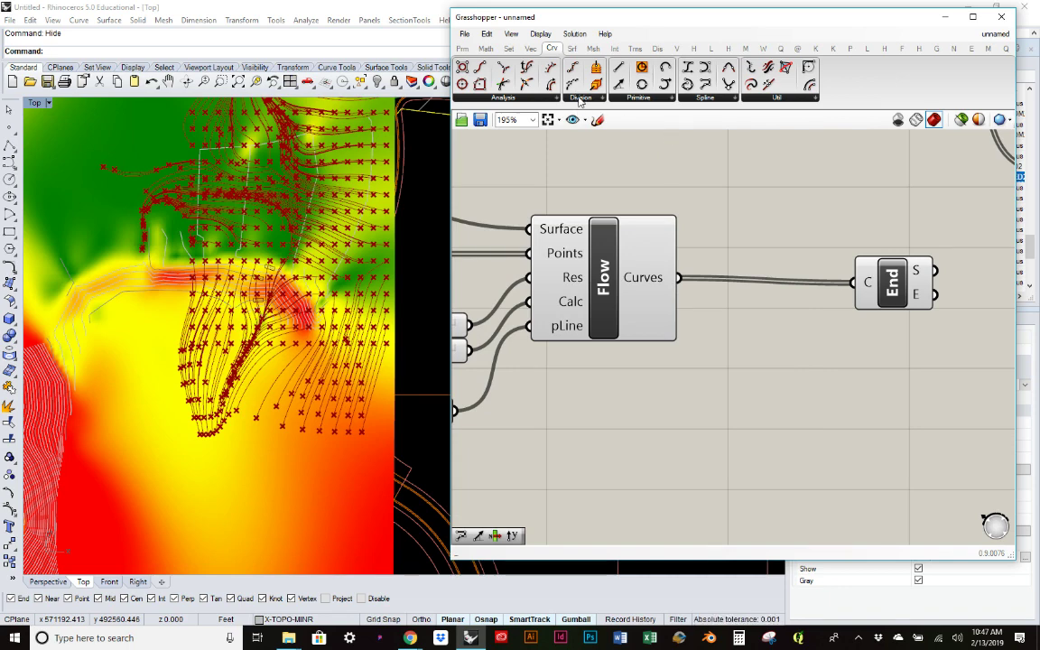
{"action": "left_click", "coordinate": [870, 293]}
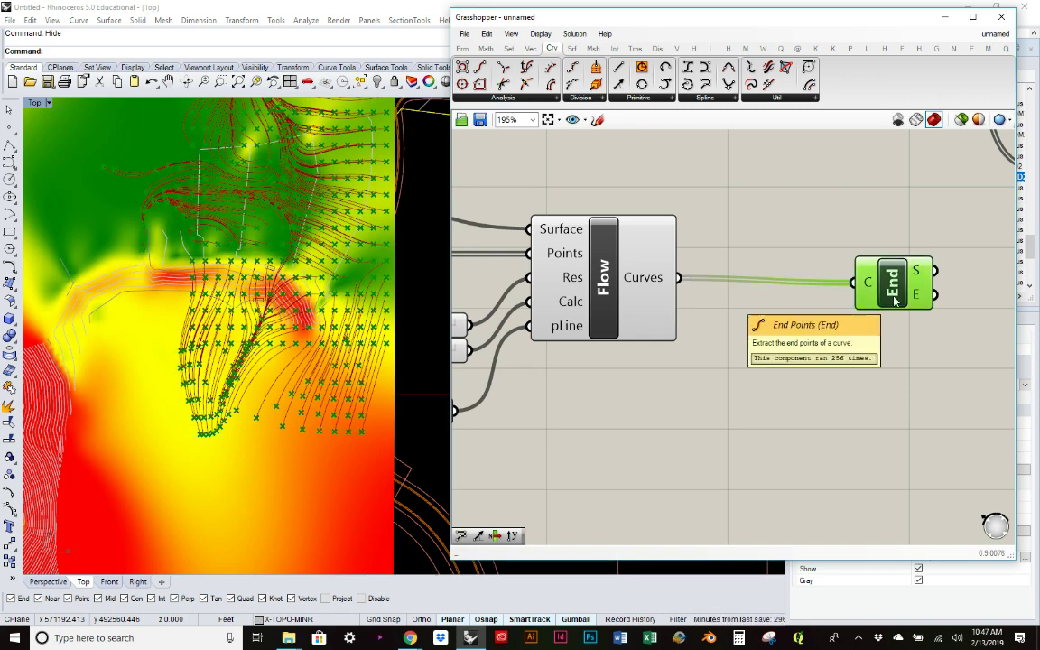
{"action": "key", "text": "Delete"}
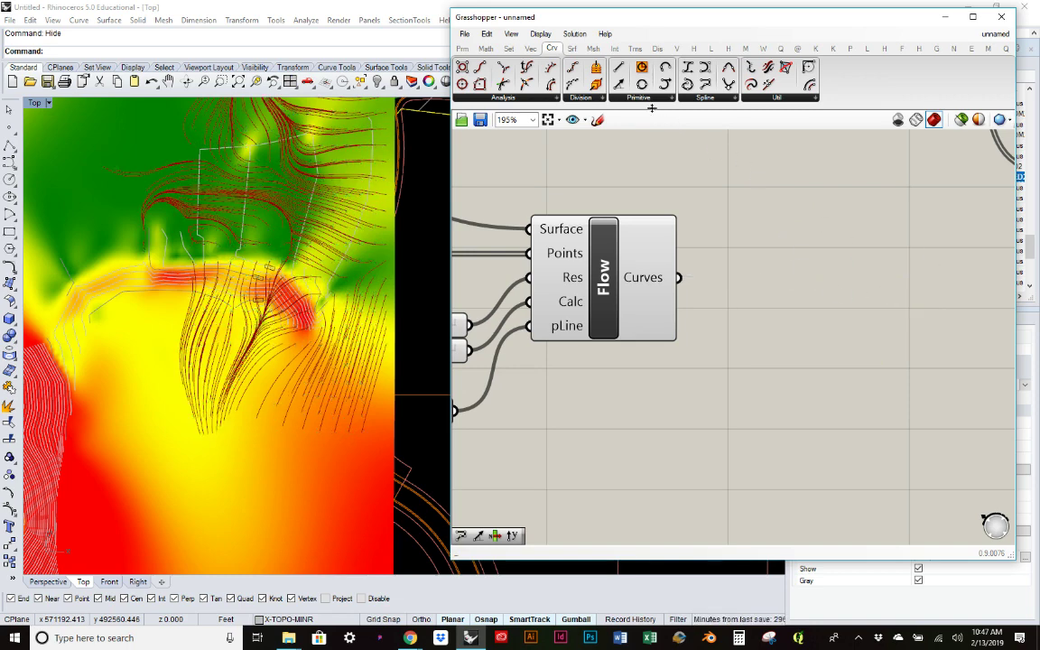
{"action": "left_click", "coordinate": [582, 97]}
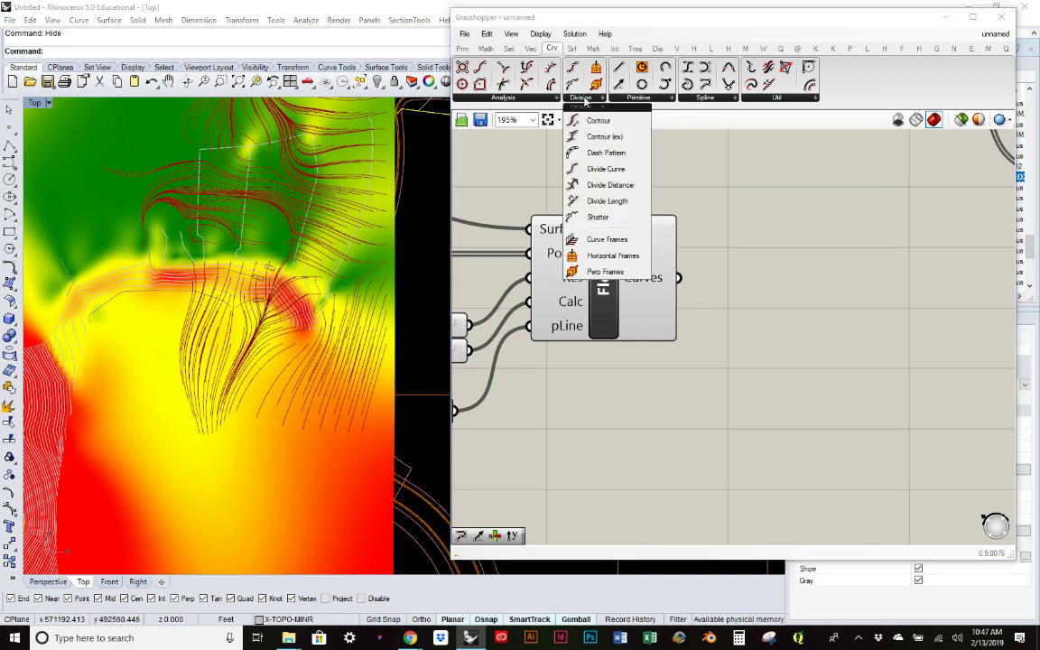
{"action": "left_click", "coordinate": [638, 187]}
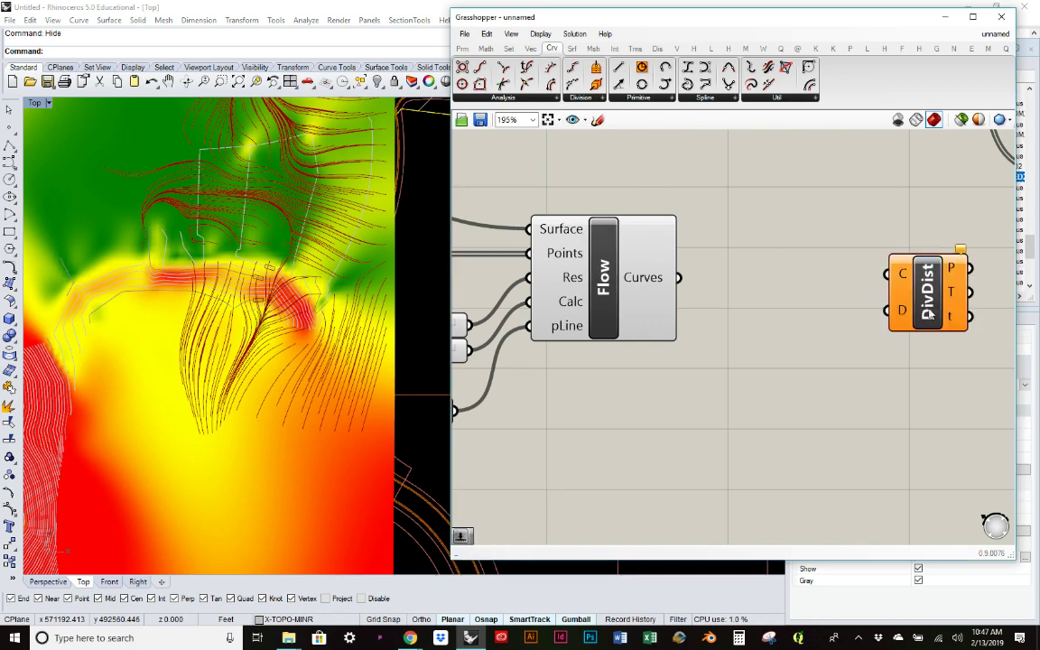
{"action": "left_click_drag", "start_coordinate": [926, 308], "coordinate": [839, 316]}
{"action": "key", "text": "Delete"}
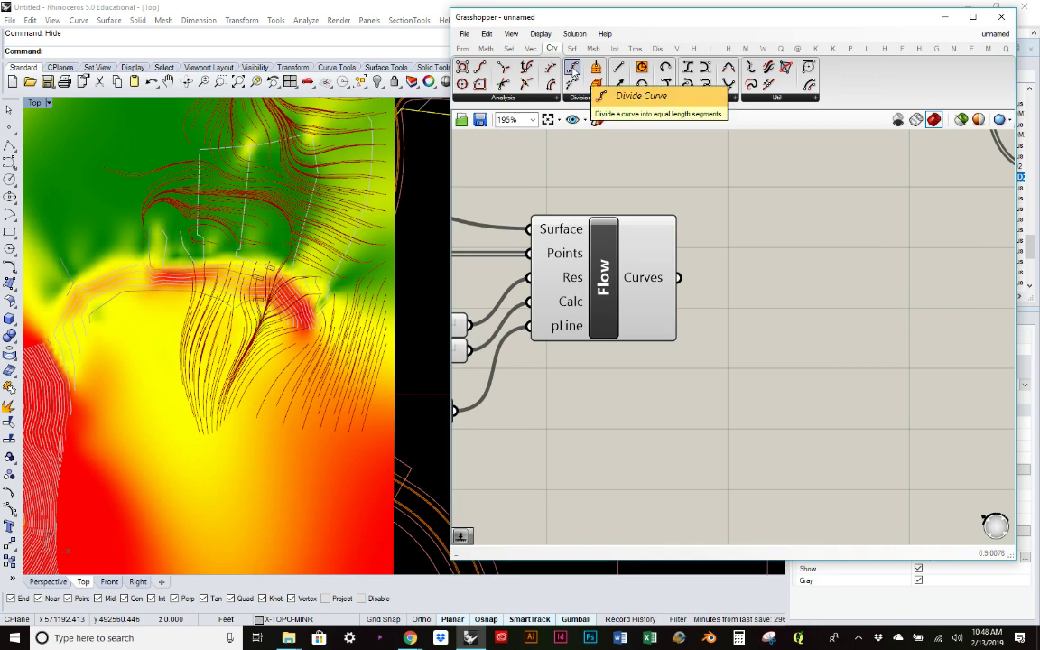
Add a Divide Curve component, connect Flow's Curves output to its C input, and place it close beside Flow
{"action": "left_click_drag", "start_coordinate": [572, 70], "coordinate": [853, 245]}
{"action": "left_click_drag", "start_coordinate": [677, 277], "coordinate": [838, 281]}
{"action": "scroll", "coordinate": [305, 329], "scroll_direction": "up", "scroll_amount": 5}
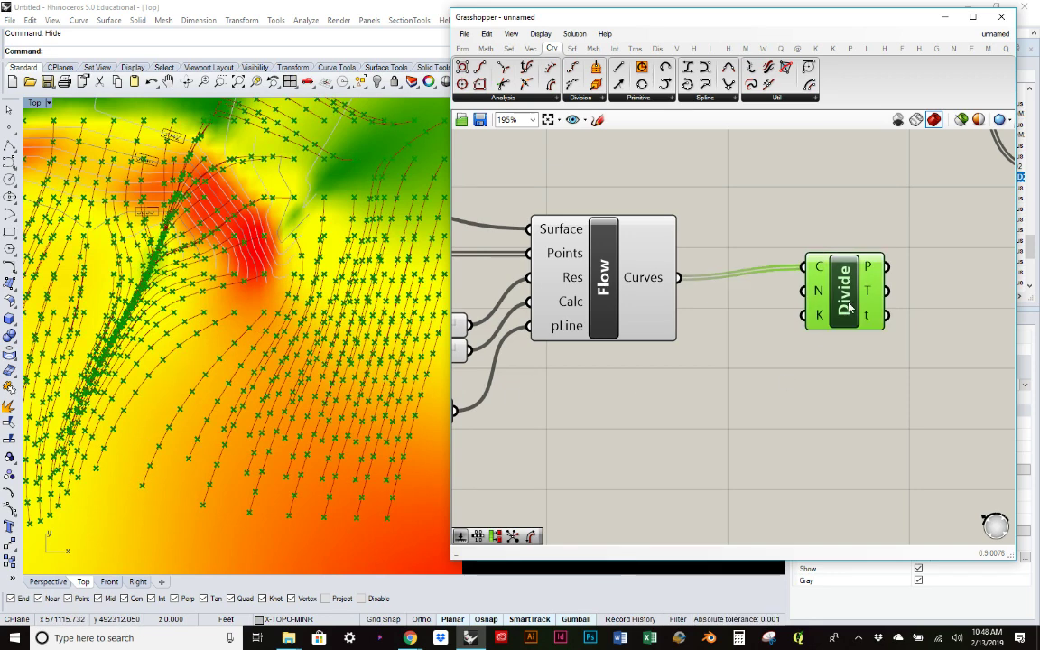
{"action": "left_click", "coordinate": [816, 366]}
{"action": "right_click_drag", "start_coordinate": [816, 366], "coordinate": [766, 375]}
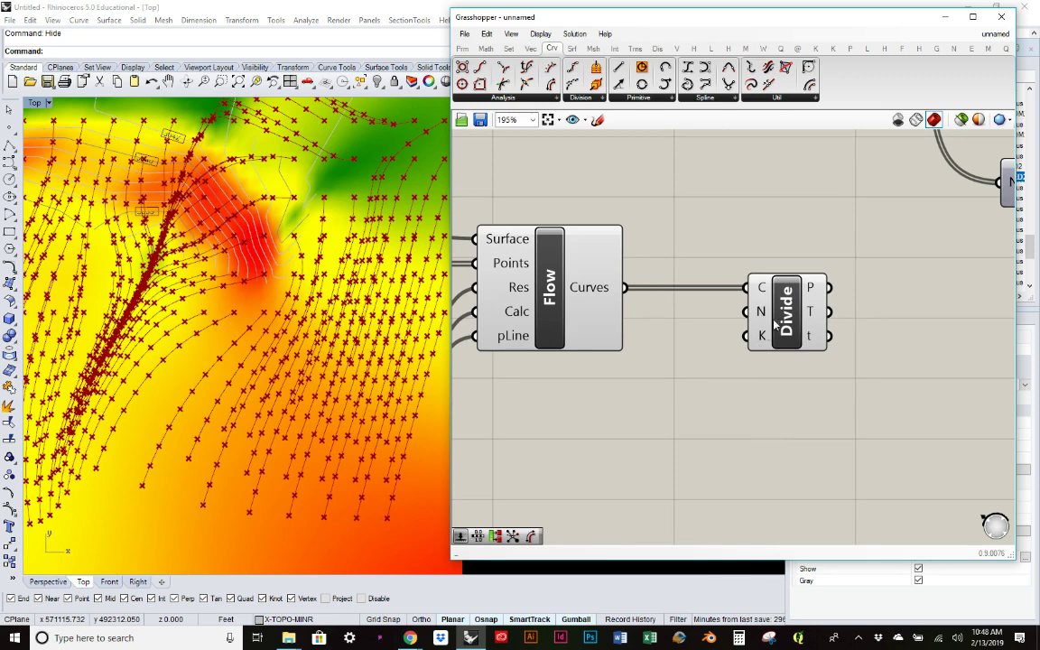
{"action": "left_click_drag", "start_coordinate": [778, 325], "coordinate": [707, 324]}
{"action": "left_click", "coordinate": [816, 343]}
{"action": "mouse_move", "coordinate": [738, 333]}
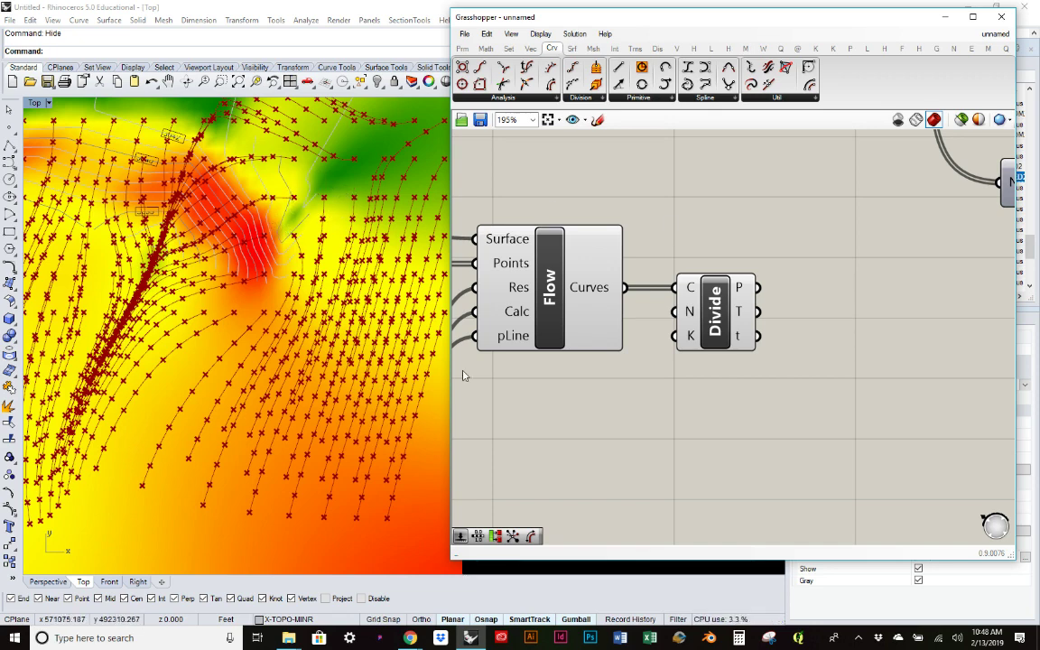
Turn off the preview of the slope analysis's Construct Mesh component
{"action": "scroll", "coordinate": [866, 288], "scroll_direction": "down", "scroll_amount": 3}
{"action": "right_click_drag", "start_coordinate": [866, 289], "coordinate": [690, 375]}
{"action": "scroll", "coordinate": [690, 372], "scroll_direction": "down", "scroll_amount": 2}
{"action": "right_click_drag", "start_coordinate": [831, 322], "coordinate": [735, 357]}
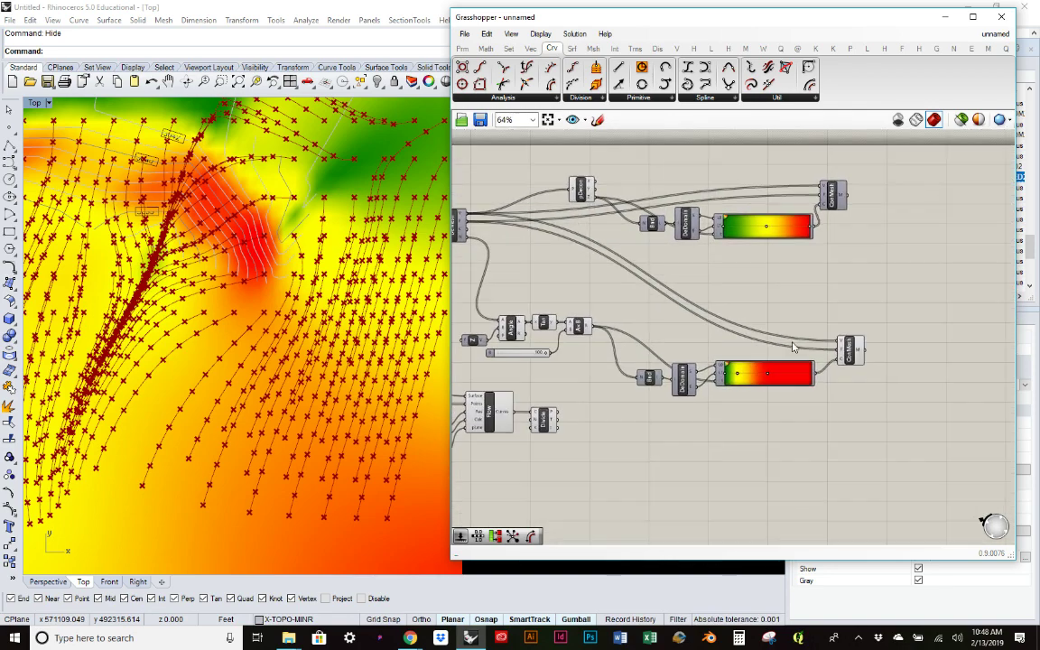
{"action": "right_click_drag", "start_coordinate": [684, 319], "coordinate": [832, 329]}
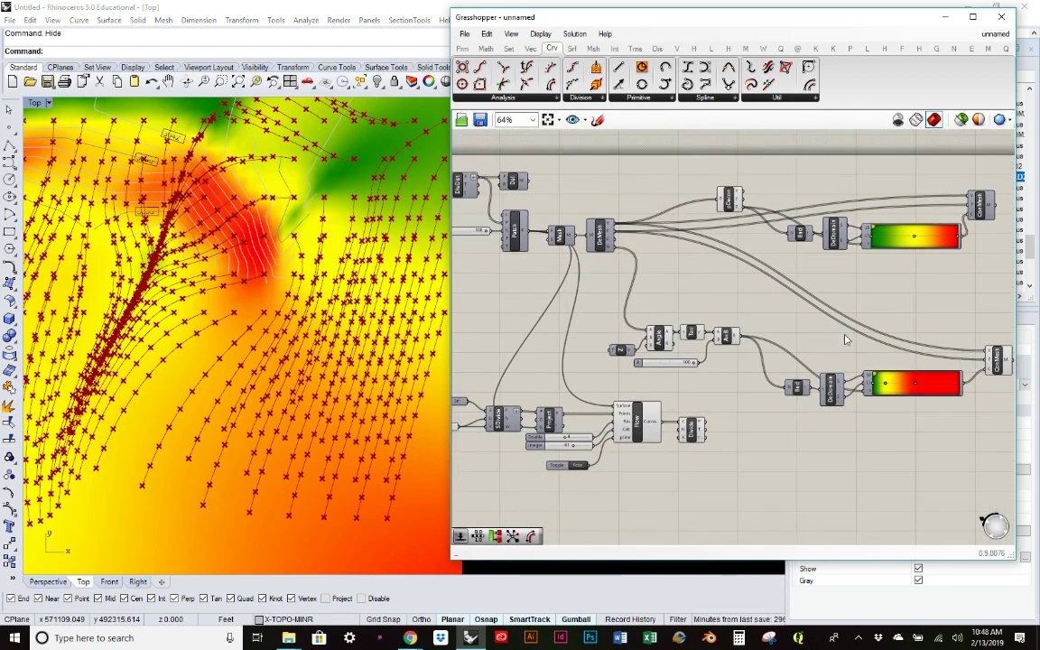
{"action": "scroll", "coordinate": [627, 240], "scroll_direction": "up", "scroll_amount": 2}
{"action": "right_click_drag", "start_coordinate": [751, 284], "coordinate": [597, 265]}
{"action": "right_click_drag", "start_coordinate": [910, 406], "coordinate": [754, 363]}
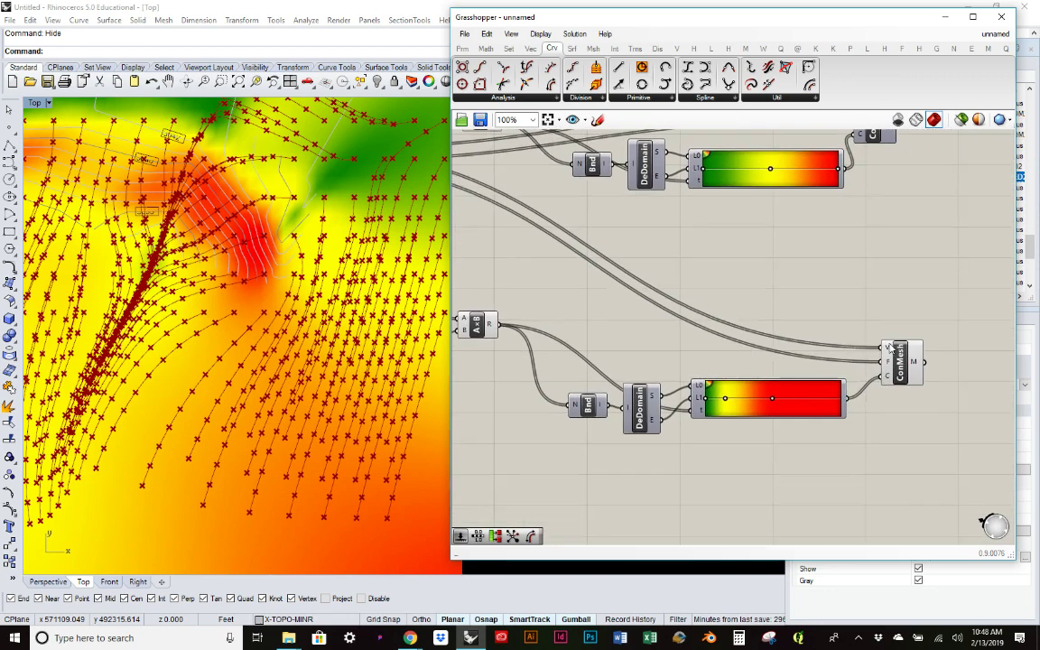
{"action": "left_click", "coordinate": [911, 355]}
{"action": "middle_click", "coordinate": [914, 354]}
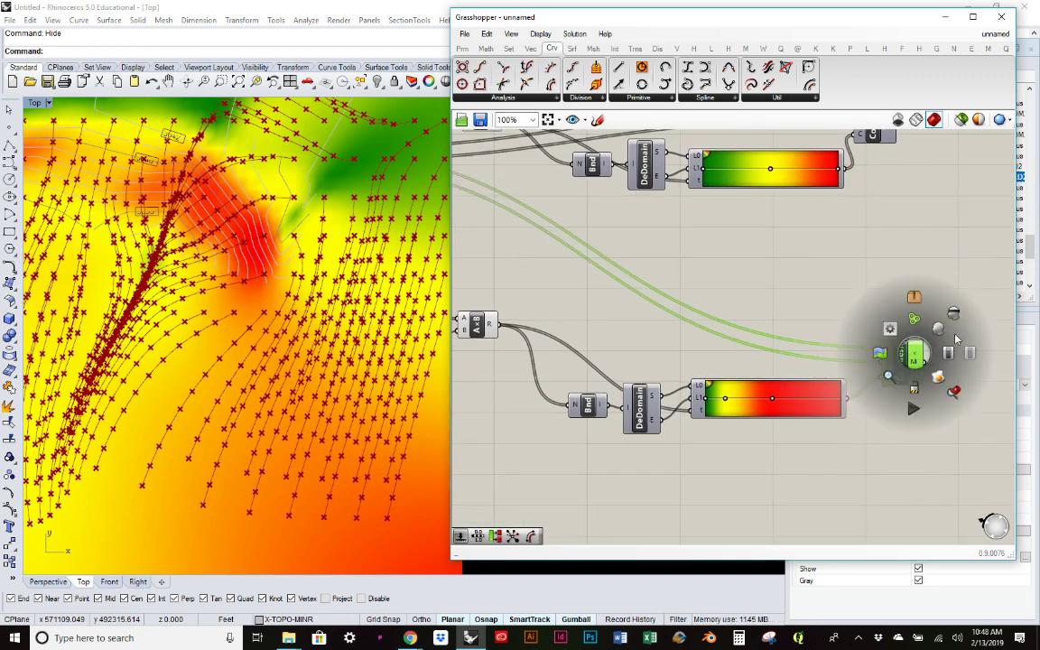
{"action": "left_click", "coordinate": [937, 328]}
Place a Colour Swatch component beside the Deconstruct Mesh component
{"action": "right_click_drag", "start_coordinate": [749, 274], "coordinate": [894, 318]}
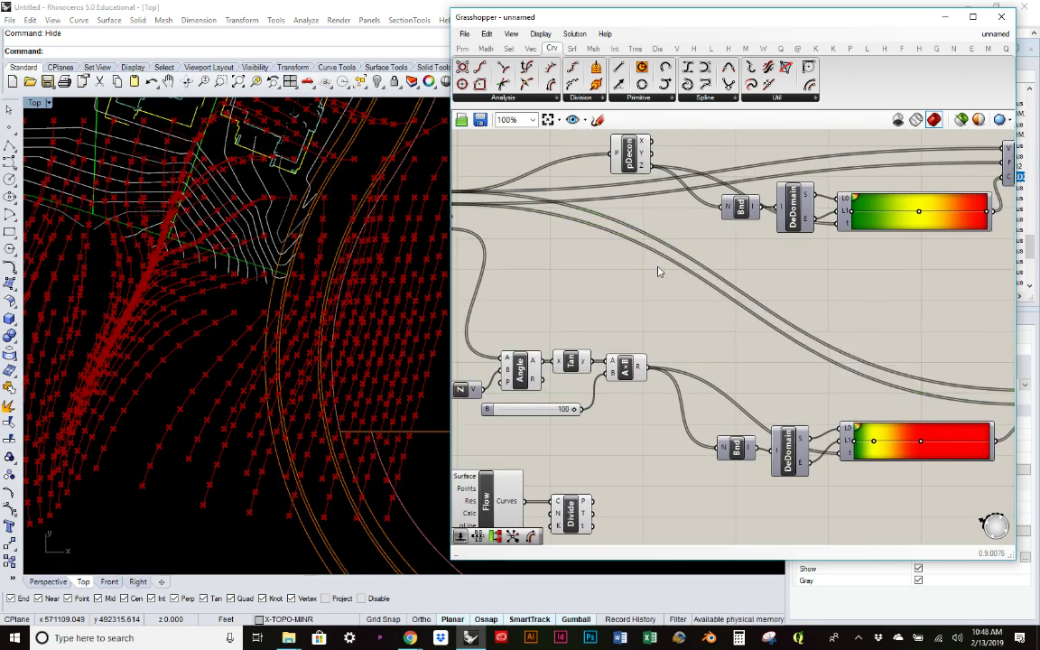
{"action": "right_click_drag", "start_coordinate": [665, 267], "coordinate": [838, 296]}
{"action": "left_click", "coordinate": [462, 48]}
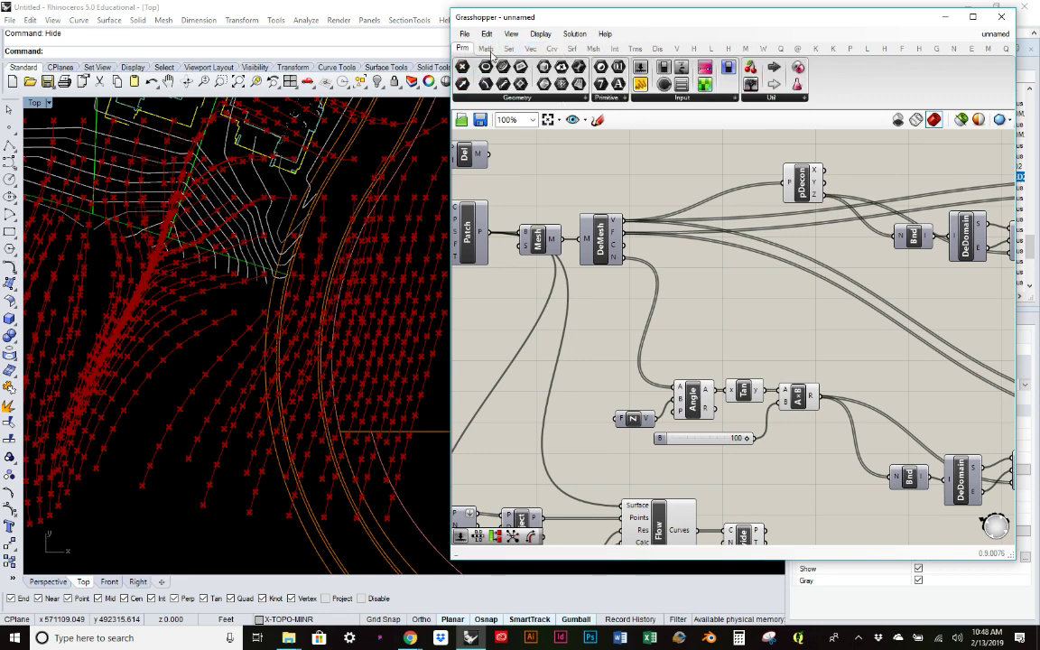
{"action": "left_click", "coordinate": [709, 99]}
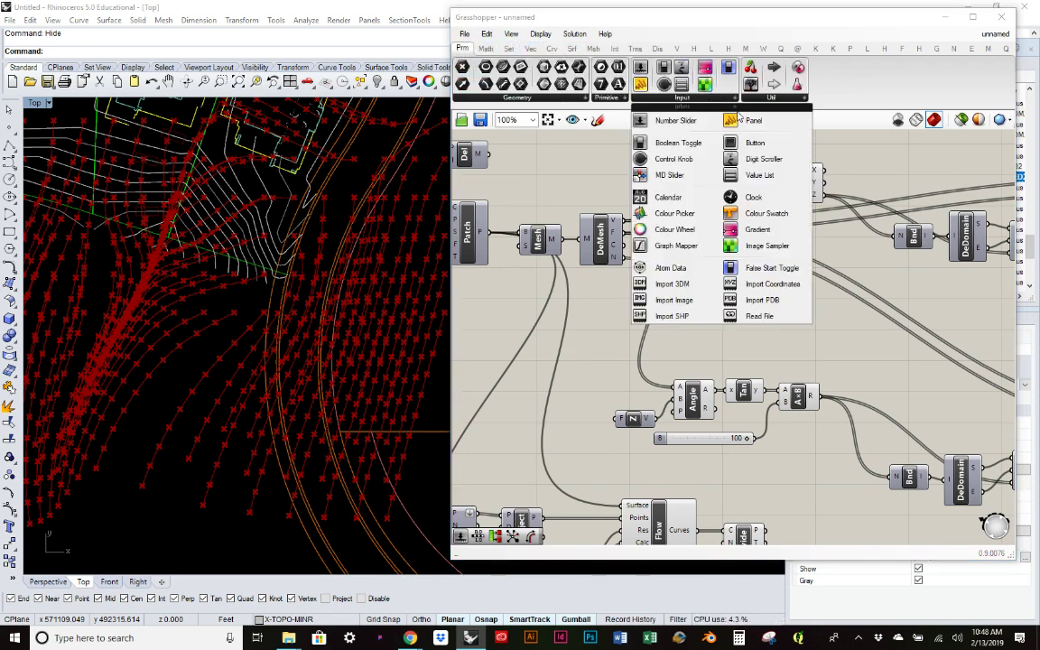
{"action": "left_click_drag", "start_coordinate": [775, 218], "coordinate": [729, 233]}
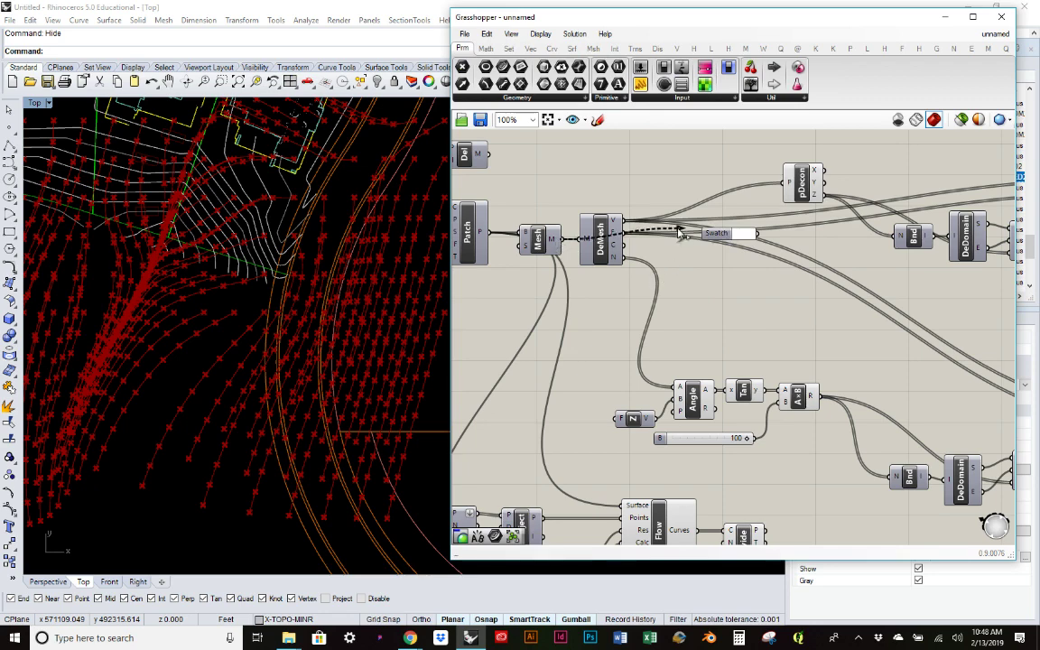
{"action": "double_click", "coordinate": [675, 184]}
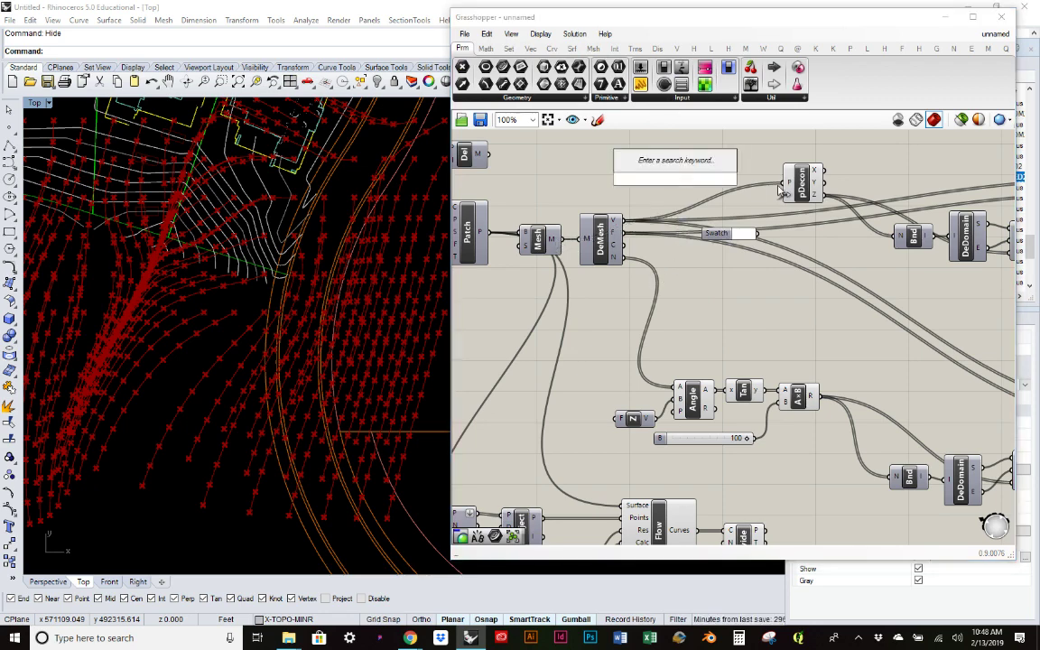
{"action": "type", "text": "dis"}
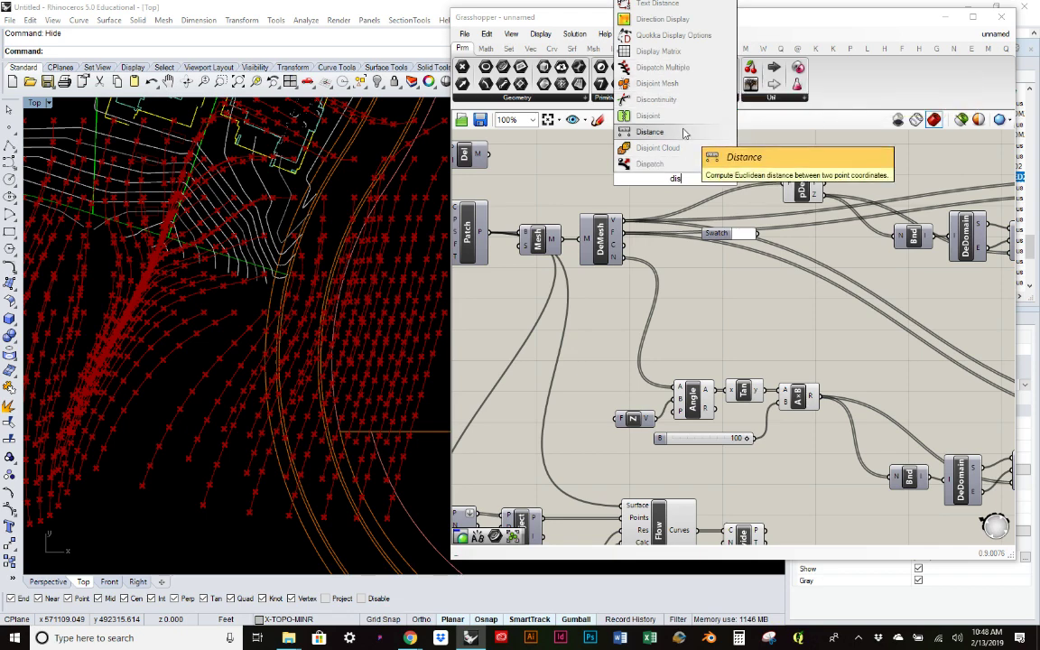
{"action": "type", "text": "pl"}
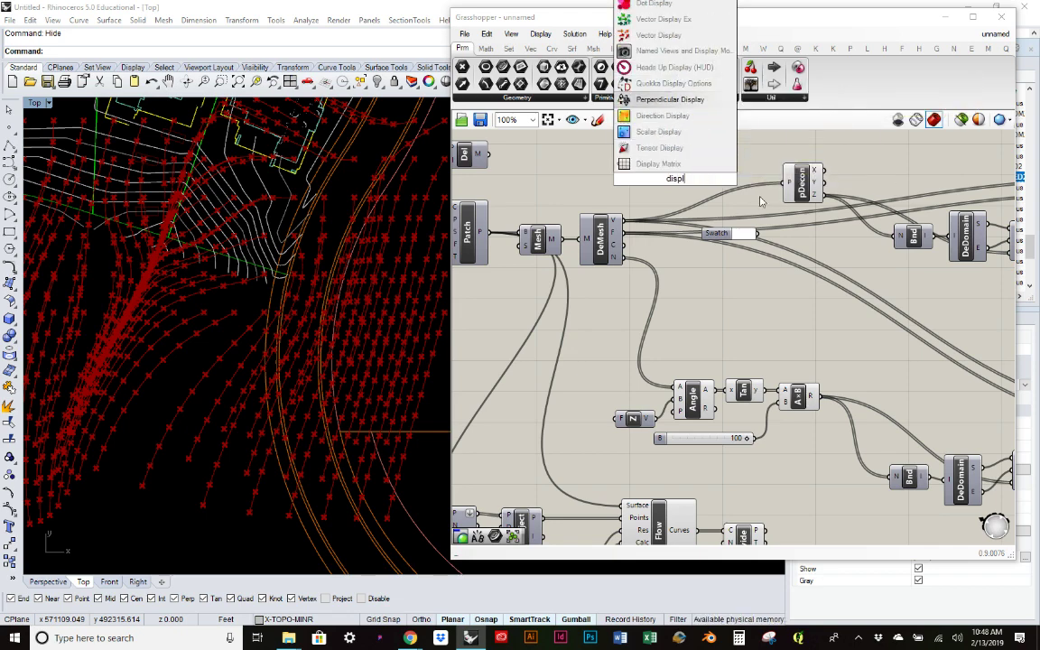
{"action": "left_click", "coordinate": [695, 207]}
{"action": "right_click_drag", "start_coordinate": [683, 154], "coordinate": [681, 168]}
Add a Custom Preview component, connect the Mesh component's M output to G and the Swatch to S, with the Swatch placed beside it
{"action": "left_click", "coordinate": [635, 47]}
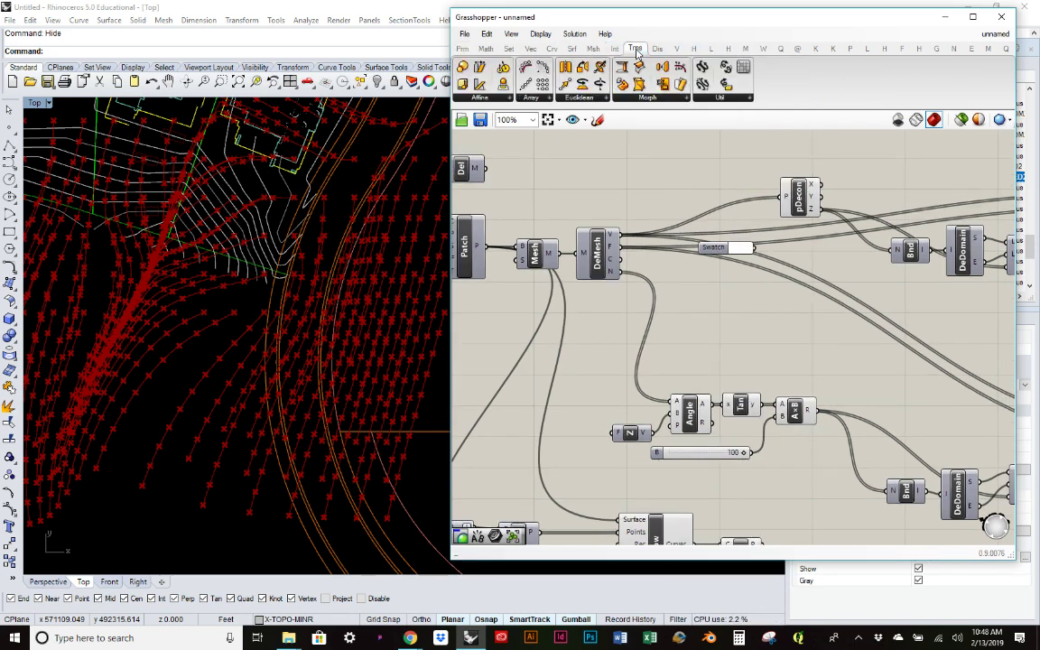
{"action": "left_click", "coordinate": [722, 97]}
{"action": "left_click", "coordinate": [657, 48]}
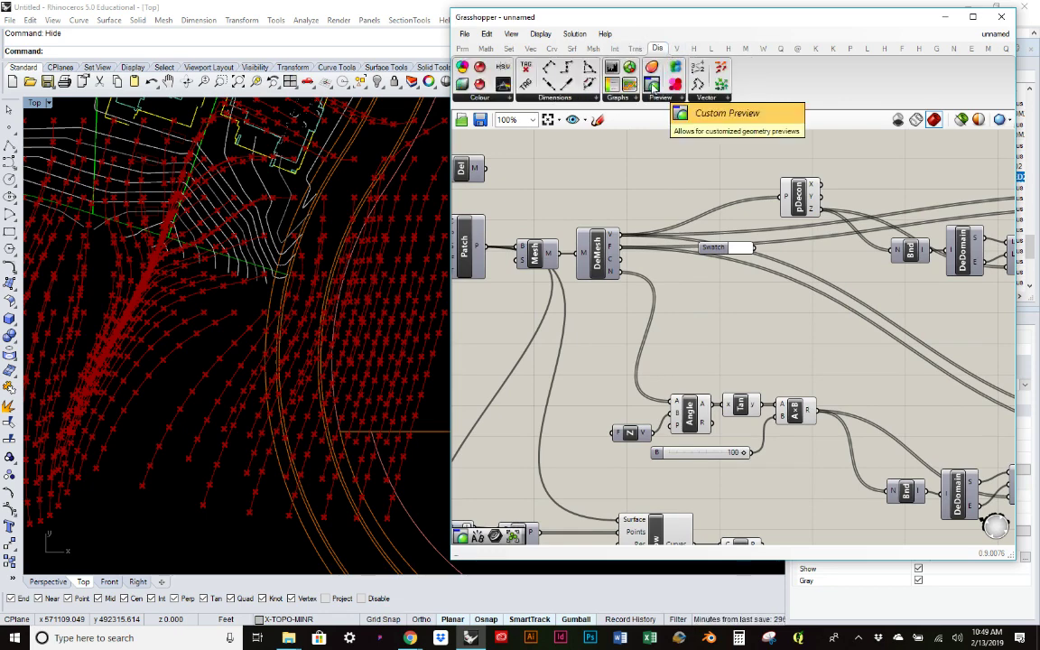
{"action": "left_click_drag", "start_coordinate": [653, 87], "coordinate": [690, 179]}
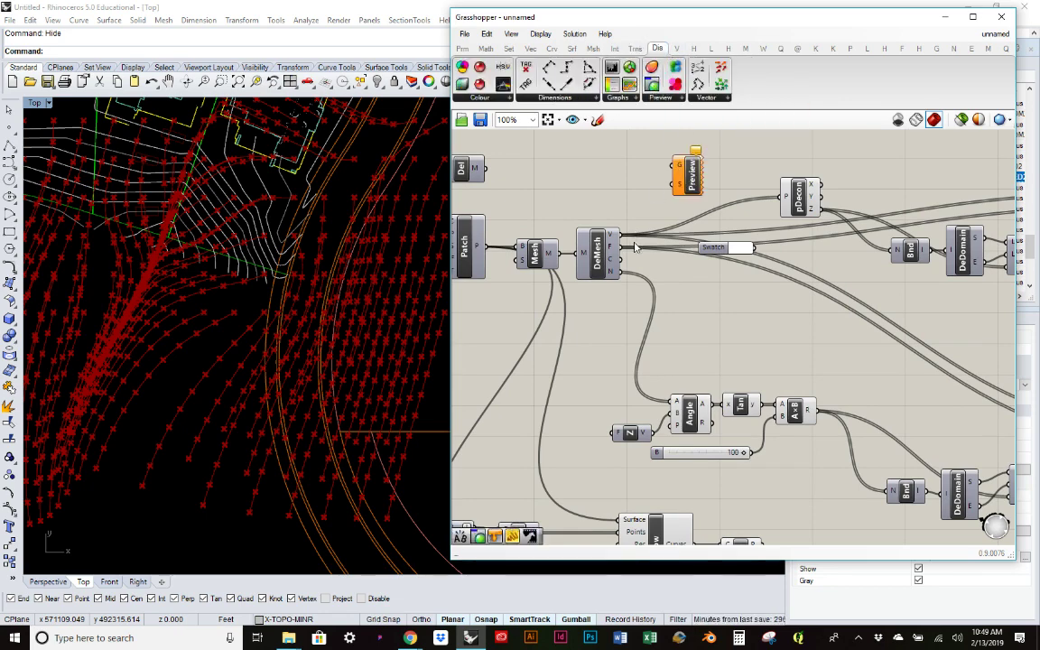
{"action": "left_click_drag", "start_coordinate": [556, 253], "coordinate": [677, 165]}
{"action": "left_click_drag", "start_coordinate": [713, 247], "coordinate": [668, 187]}
Examine the flow curves and their division points over the previewed terrain mesh in the Top viewport
{"action": "scroll", "coordinate": [382, 241], "scroll_direction": "down", "scroll_amount": 8}
{"action": "right_click_drag", "start_coordinate": [350, 231], "coordinate": [283, 300]}
{"action": "scroll", "coordinate": [284, 299], "scroll_direction": "up", "scroll_amount": 6}
{"action": "left_click", "coordinate": [713, 297]}
{"action": "scroll", "coordinate": [722, 298], "scroll_direction": "down", "scroll_amount": 3}
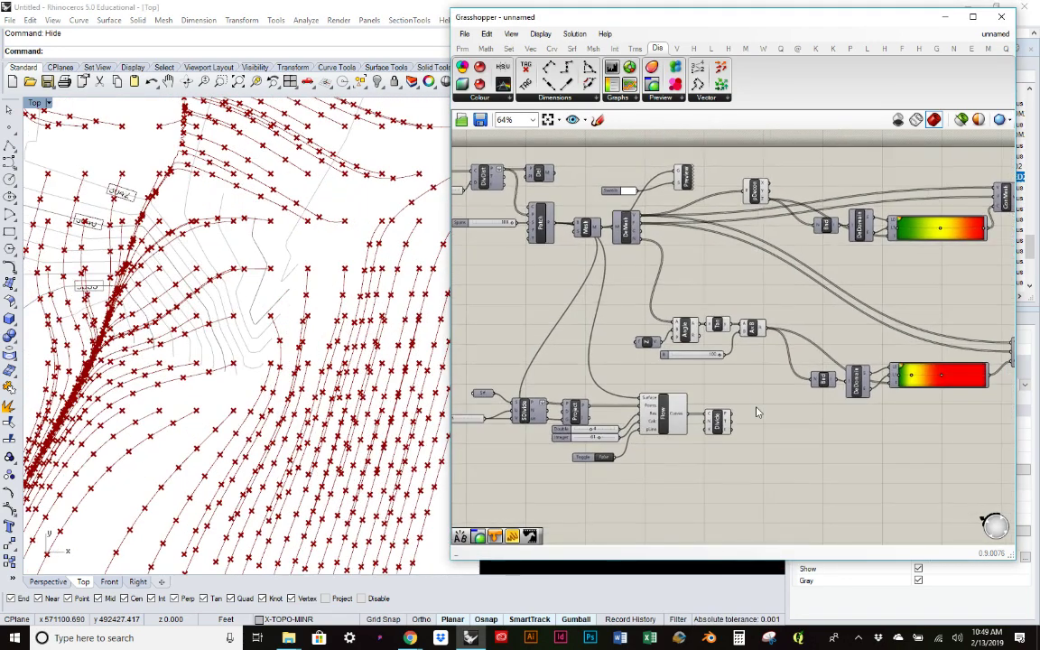
{"action": "scroll", "coordinate": [688, 307], "scroll_direction": "up", "scroll_amount": 3}
{"action": "left_click", "coordinate": [752, 346]}
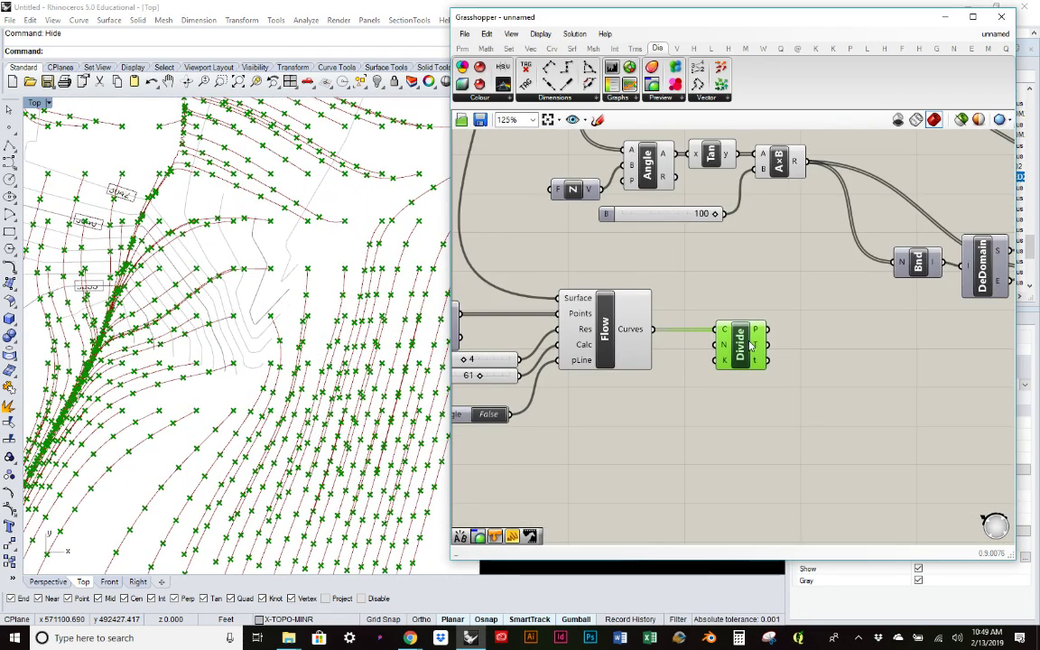
{"action": "left_click_drag", "start_coordinate": [752, 345], "coordinate": [759, 345]}
{"action": "right_click_drag", "start_coordinate": [250, 394], "coordinate": [220, 255]}
{"action": "scroll", "coordinate": [219, 255], "scroll_direction": "down", "scroll_amount": 6}
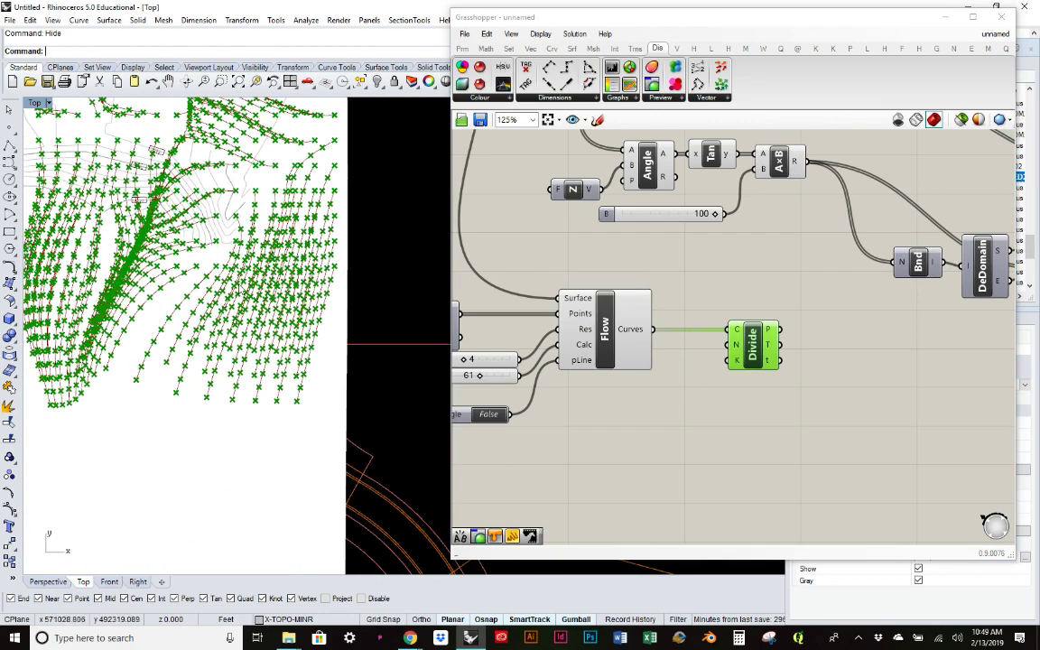
Move the Divide Curve component slightly closer to Flow's Curves output
{"action": "left_click", "coordinate": [775, 402]}
{"action": "right_click_drag", "start_coordinate": [563, 380], "coordinate": [590, 374]}
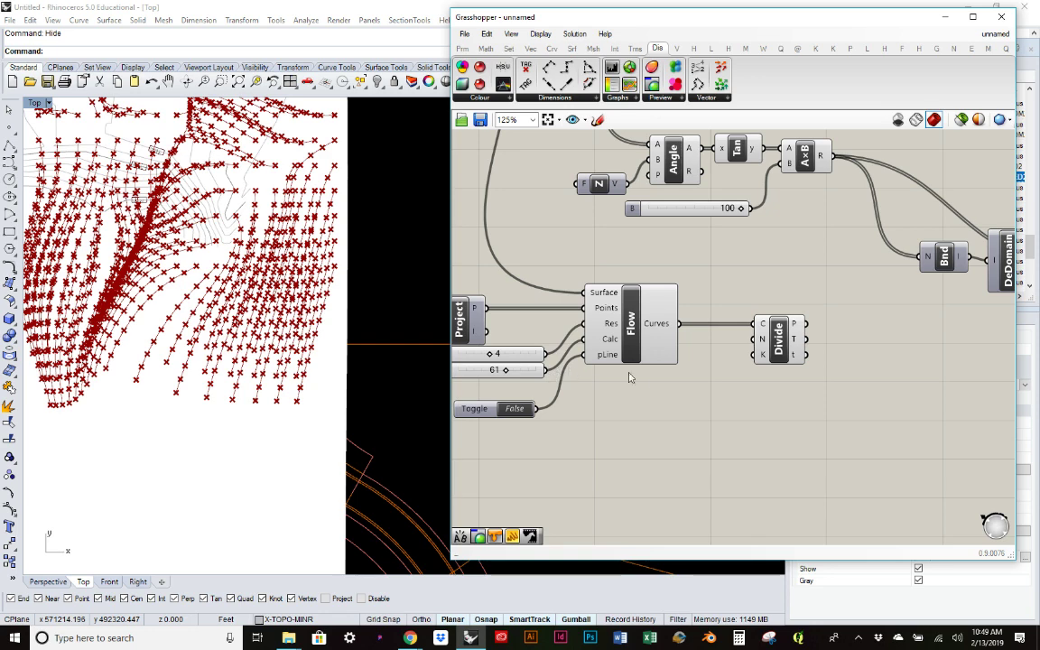
{"action": "left_click_drag", "start_coordinate": [773, 356], "coordinate": [743, 357]}
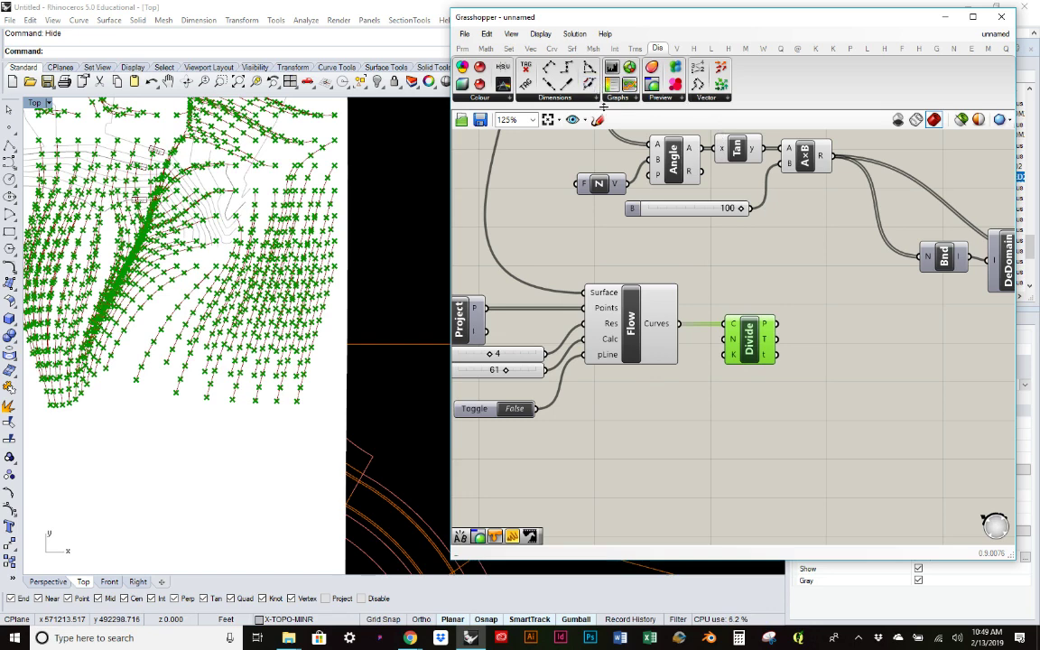
{"action": "left_click", "coordinate": [740, 213]}
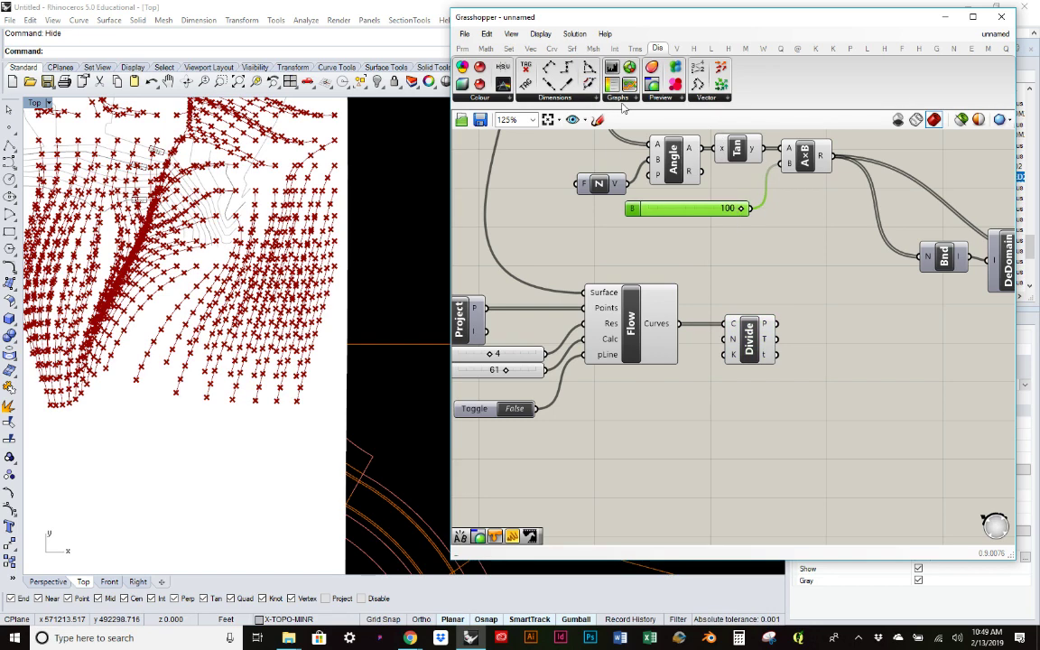
Add a Shatter component beyond Divide Curve and connect Flow's Curves output to its C input
{"action": "left_click", "coordinate": [552, 49]}
{"action": "left_click", "coordinate": [582, 97]}
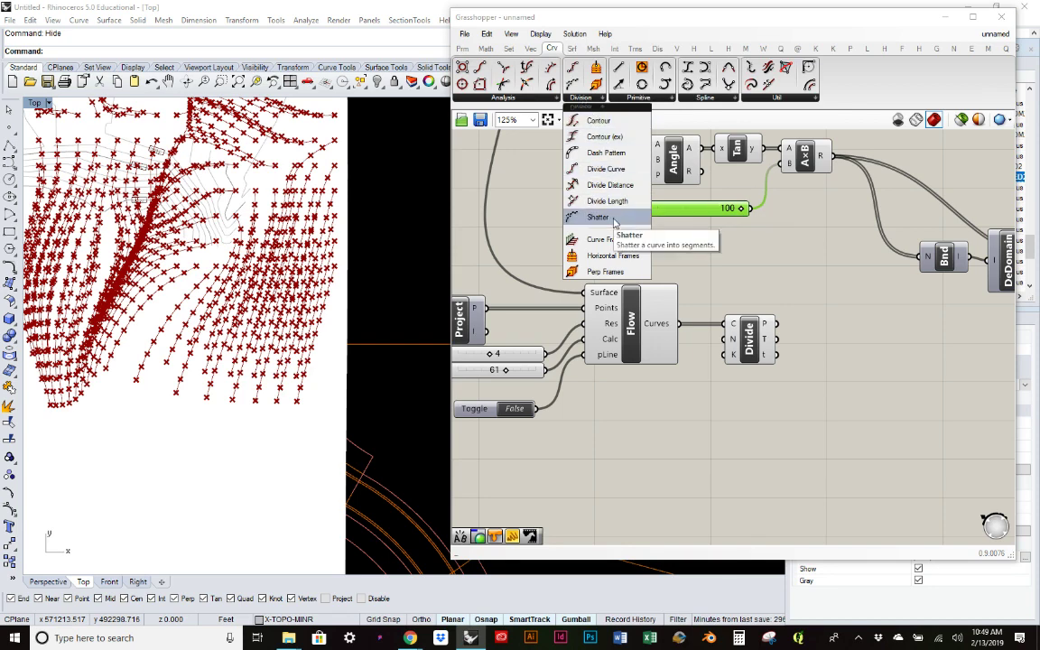
{"action": "left_click", "coordinate": [597, 217]}
{"action": "left_click", "coordinate": [889, 354]}
{"action": "scroll", "coordinate": [804, 375], "scroll_direction": "up", "scroll_amount": 1}
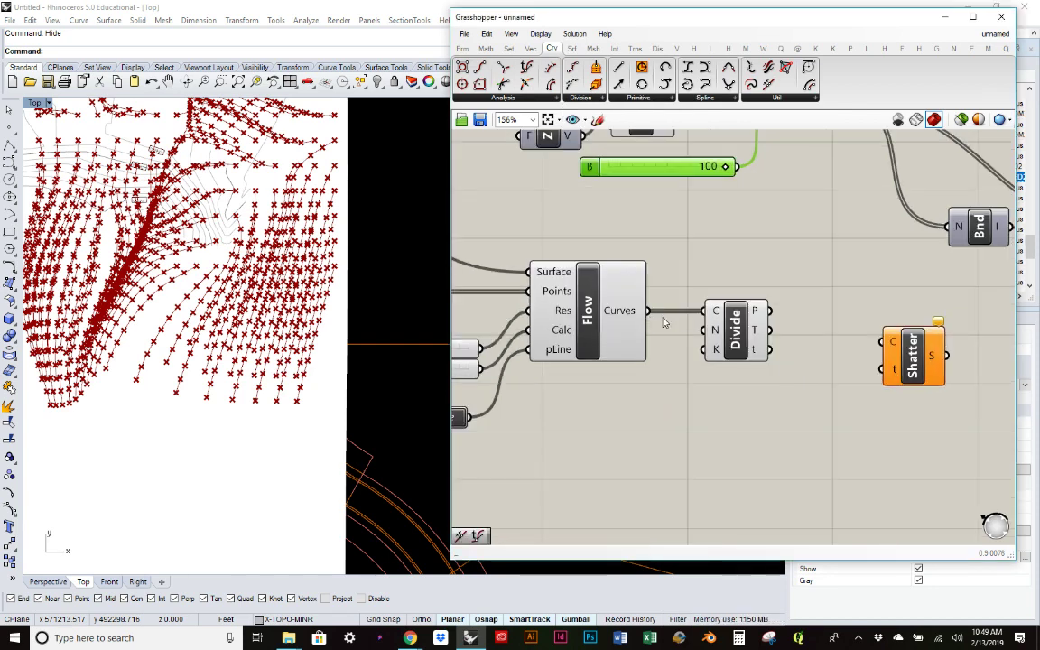
{"action": "left_click_drag", "start_coordinate": [646, 311], "coordinate": [884, 342]}
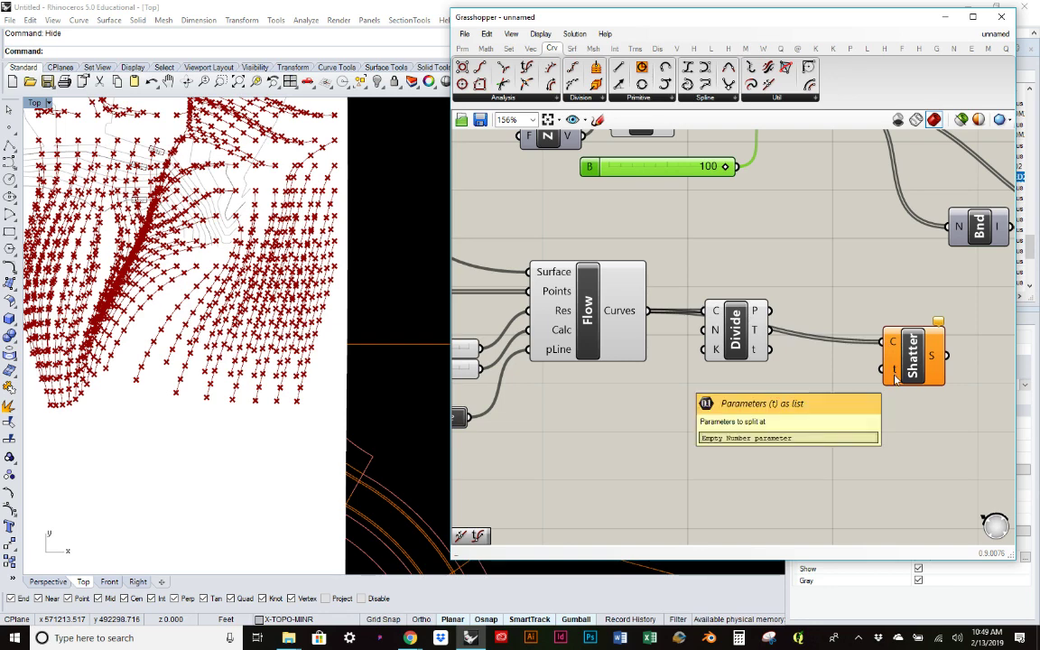
Move Divide Curve below the Curves wire, connect its t output to Shatter's t input, and inspect Shatter's segment output
{"action": "left_click_drag", "start_coordinate": [735, 350], "coordinate": [735, 404]}
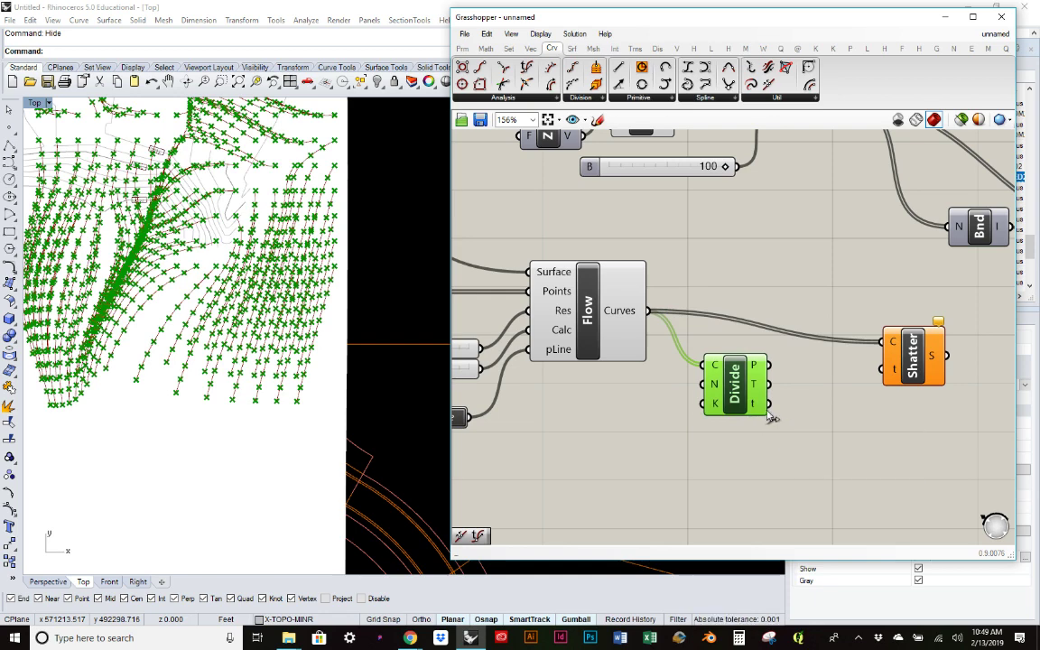
{"action": "left_click_drag", "start_coordinate": [768, 406], "coordinate": [882, 370]}
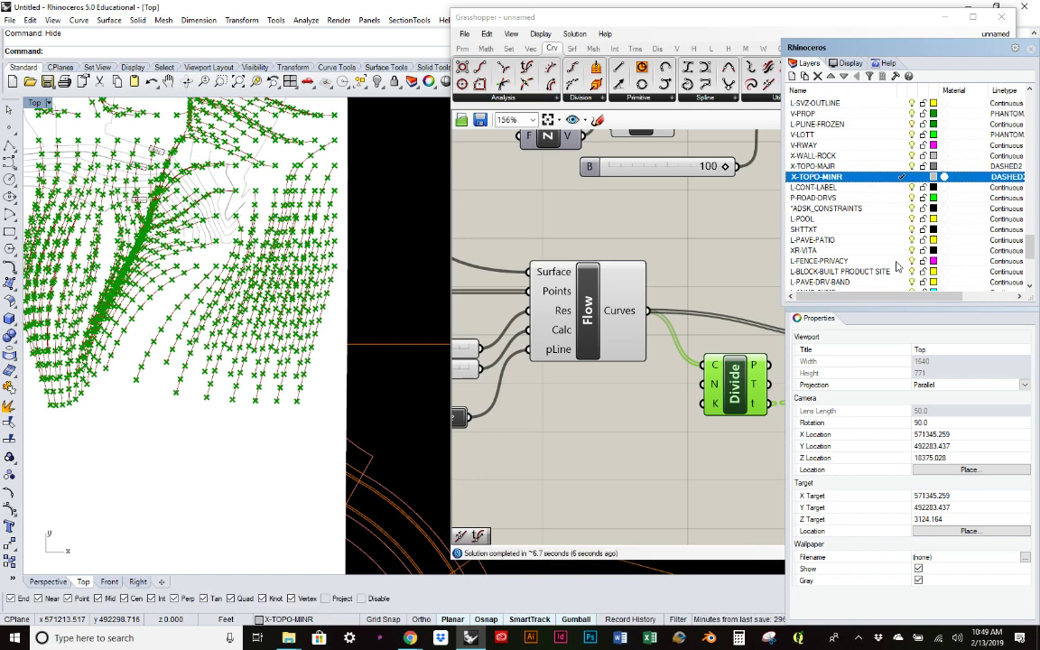
{"action": "right_click_drag", "start_coordinate": [714, 413], "coordinate": [561, 423]}
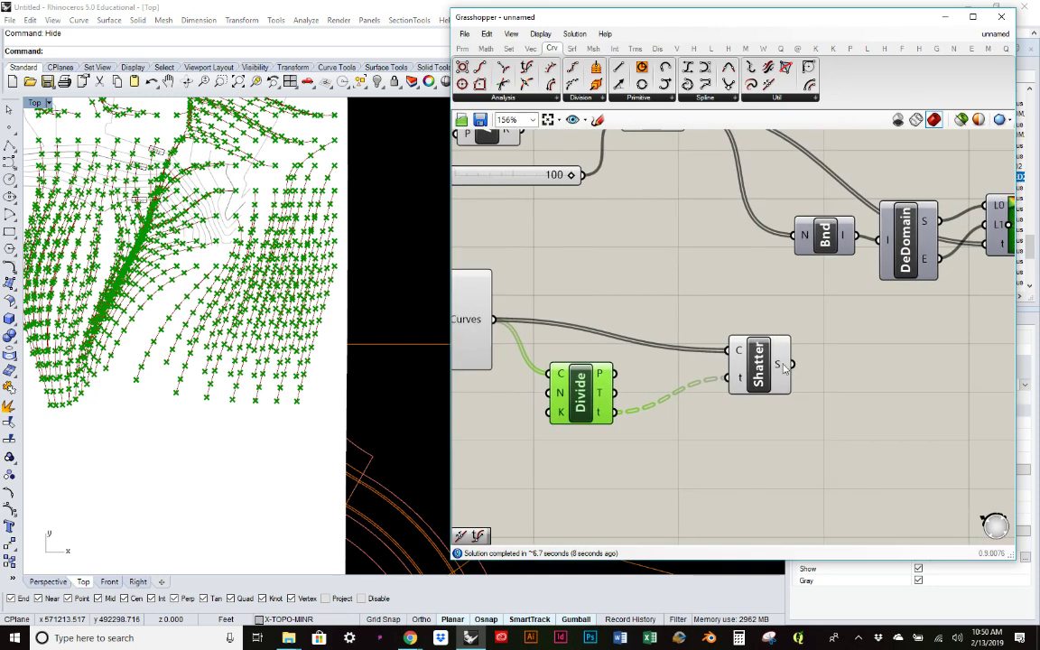
{"action": "mouse_move", "coordinate": [783, 363]}
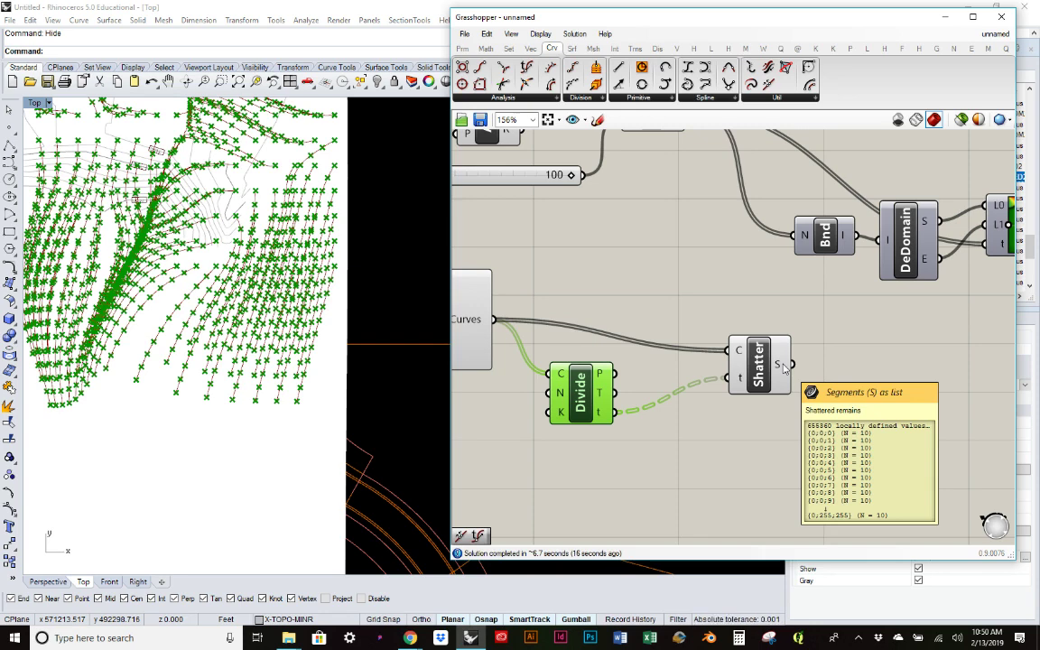
{"action": "left_click", "coordinate": [690, 306]}
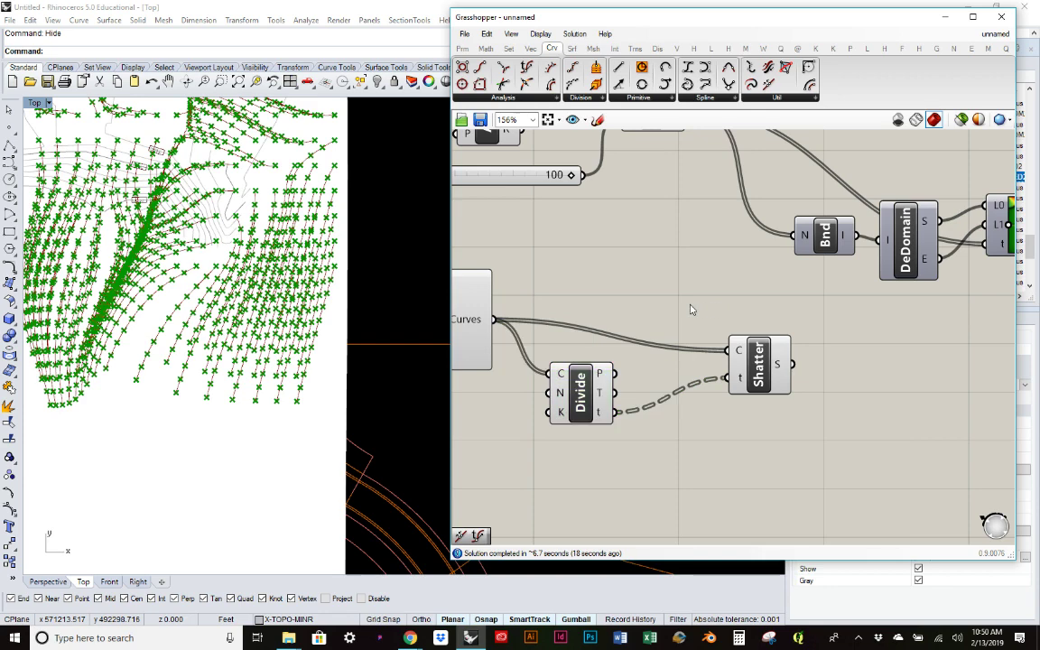
Turn off the preview of the Flow component
{"action": "right_click_drag", "start_coordinate": [689, 306], "coordinate": [842, 287]}
{"action": "right_click_drag", "start_coordinate": [755, 314], "coordinate": [708, 315]}
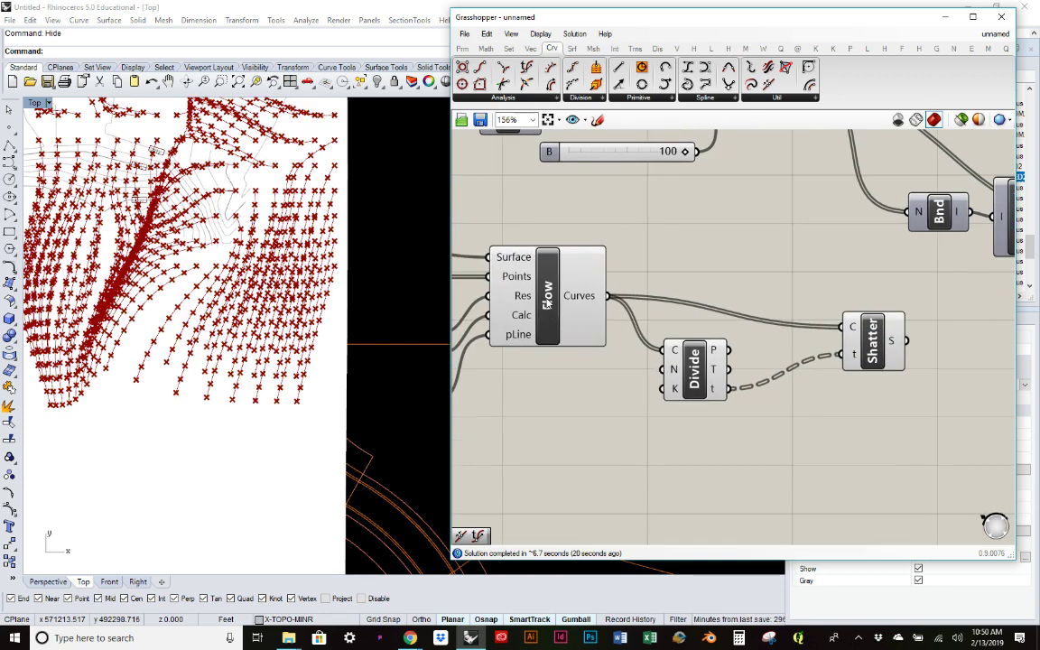
{"action": "left_click", "coordinate": [505, 275]}
{"action": "middle_click", "coordinate": [608, 259]}
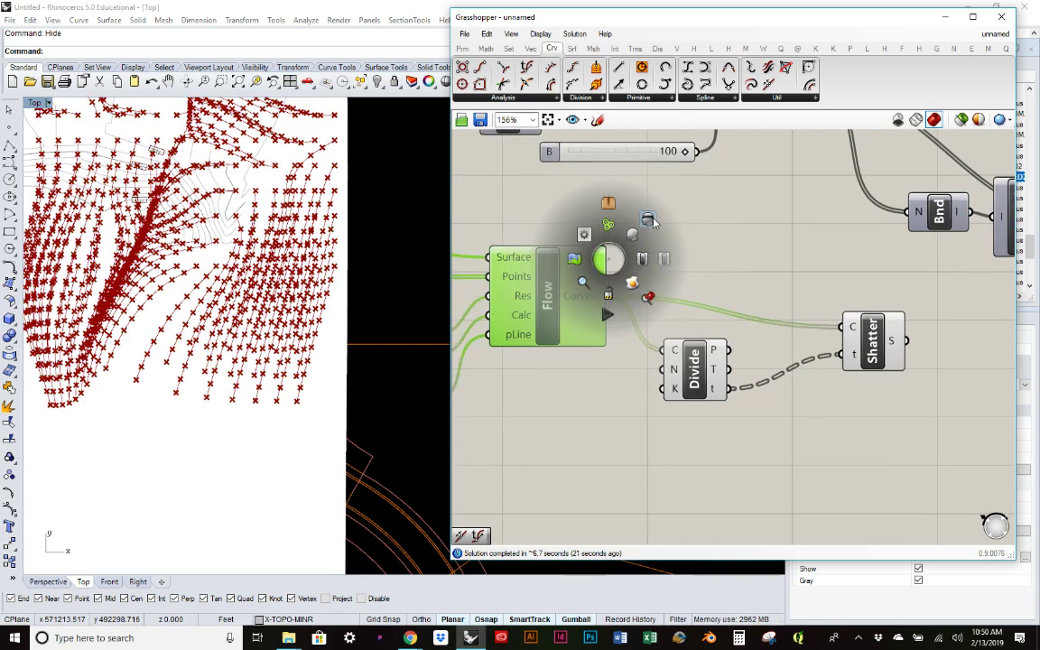
{"action": "left_click", "coordinate": [809, 267]}
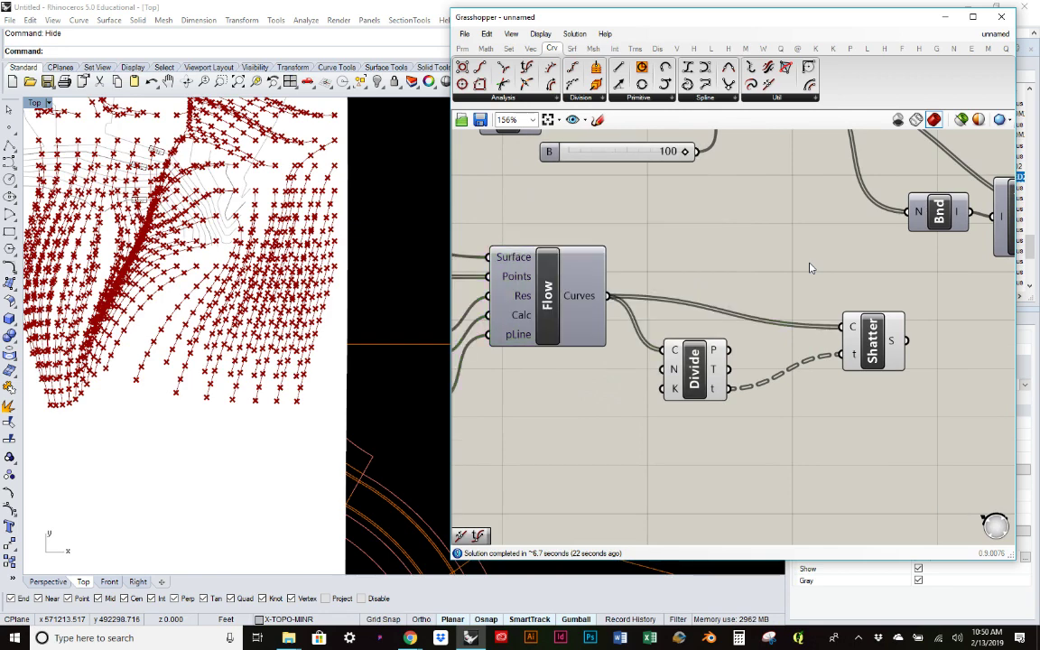
Arrange the components compactly, with Divide Curve lower beneath the Curves wire and Shatter closer to Flow
{"action": "right_click_drag", "start_coordinate": [765, 255], "coordinate": [720, 245]}
{"action": "left_click", "coordinate": [822, 330]}
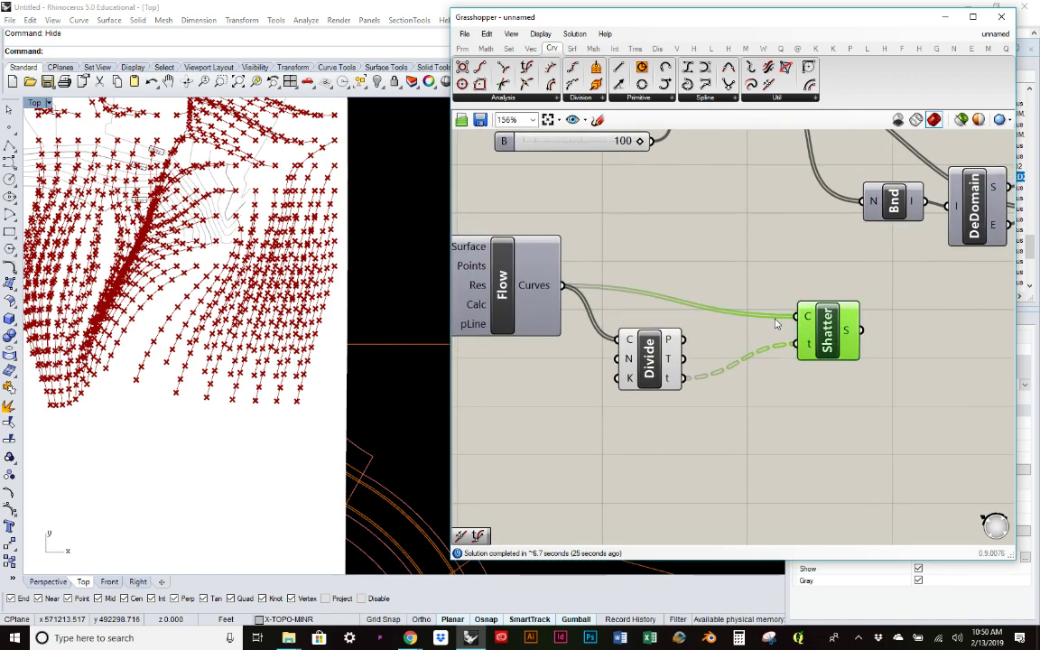
{"action": "left_click_drag", "start_coordinate": [821, 329], "coordinate": [762, 317]}
{"action": "left_click", "coordinate": [649, 359]}
{"action": "left_click_drag", "start_coordinate": [653, 383], "coordinate": [658, 411]}
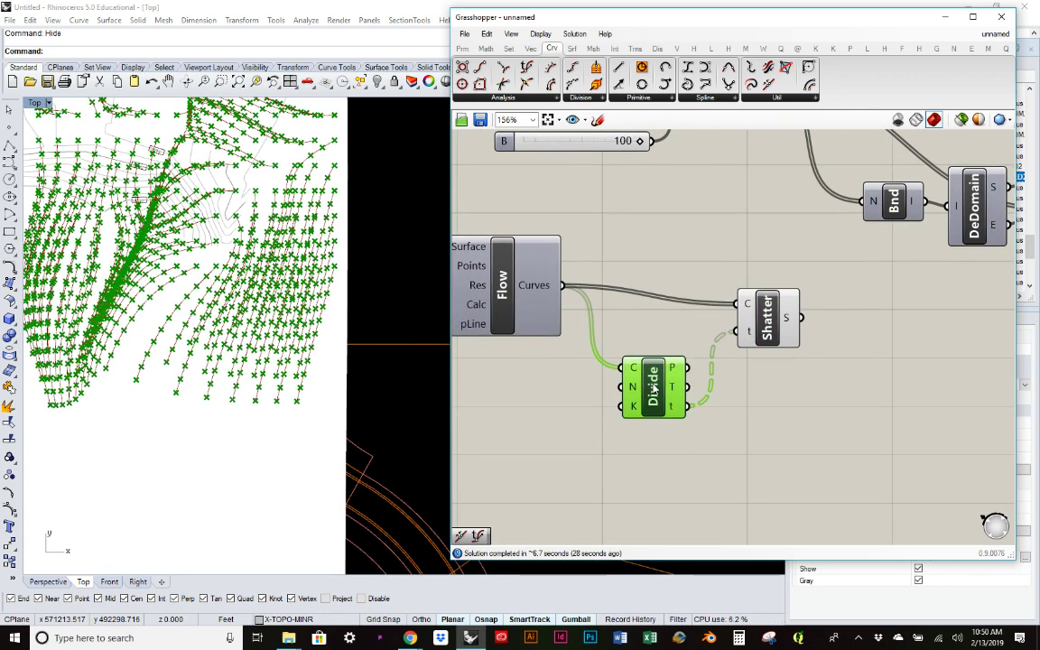
{"action": "left_click", "coordinate": [748, 333]}
{"action": "left_click_drag", "start_coordinate": [748, 333], "coordinate": [714, 338]}
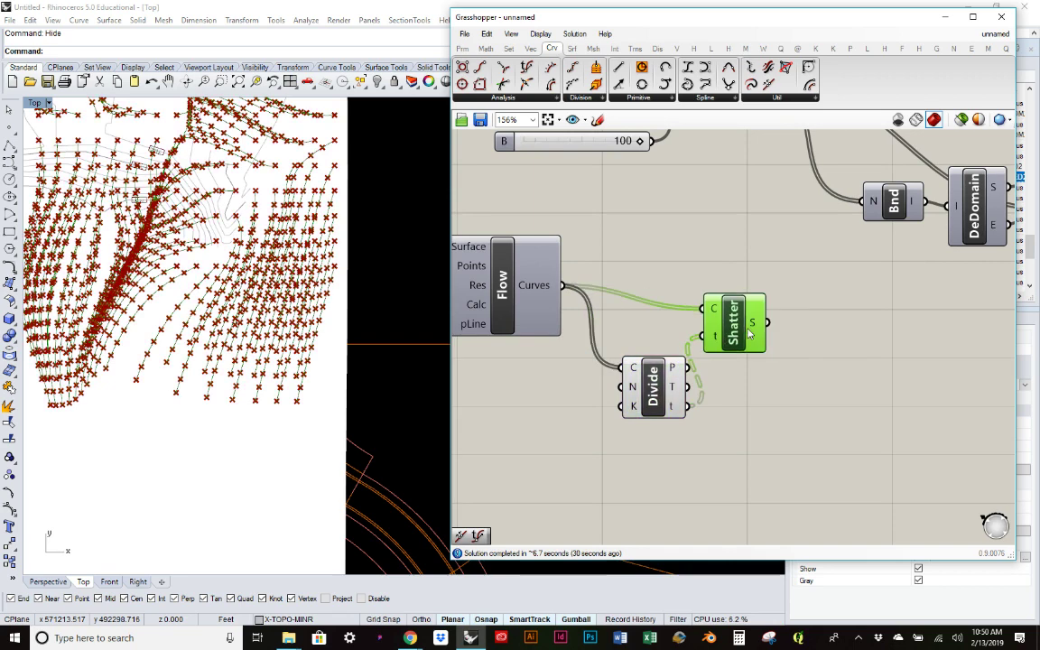
{"action": "left_click", "coordinate": [796, 374]}
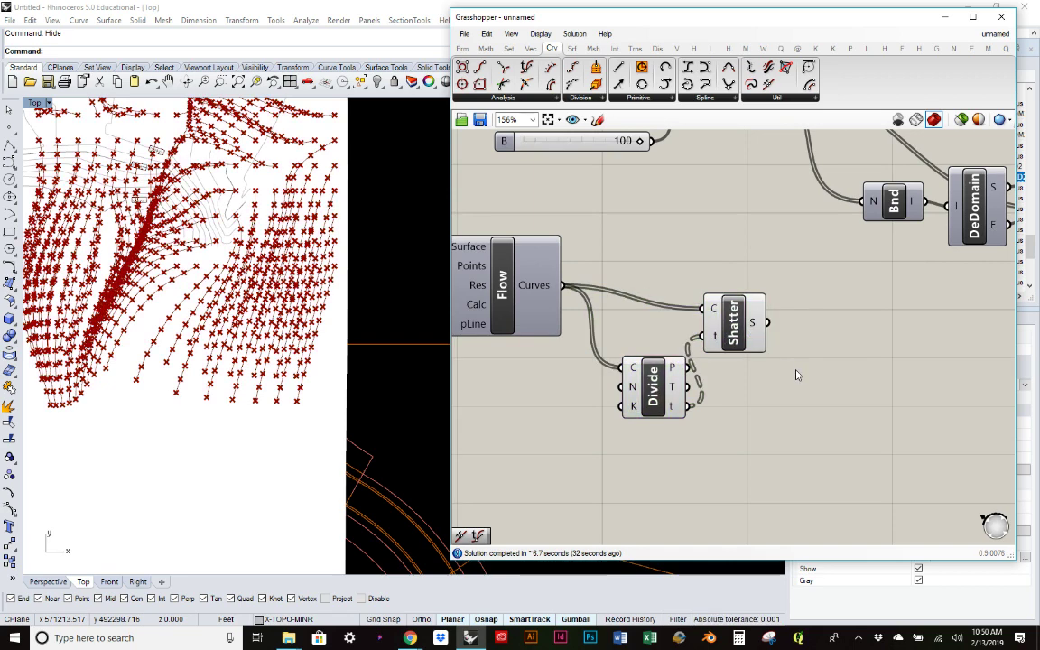
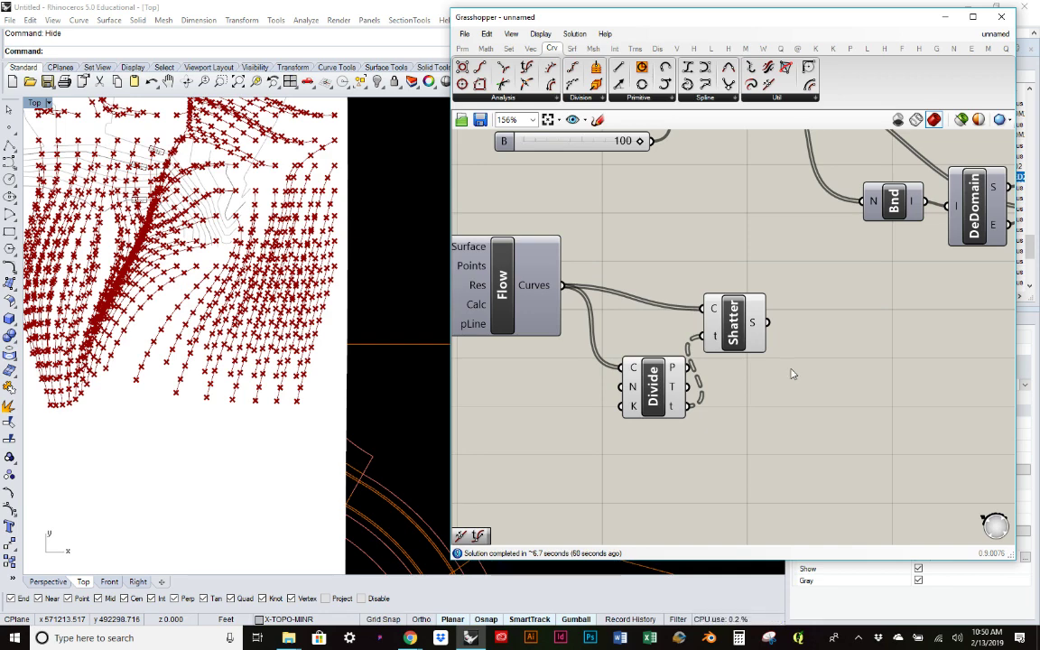
Align Shatter level with Flow's Curves output and place Divide Curve below the wire between Flow and Shatter
{"action": "left_click_drag", "start_coordinate": [740, 340], "coordinate": [769, 325]}
{"action": "left_click", "coordinate": [656, 406]}
{"action": "left_click_drag", "start_coordinate": [652, 383], "coordinate": [648, 360]}
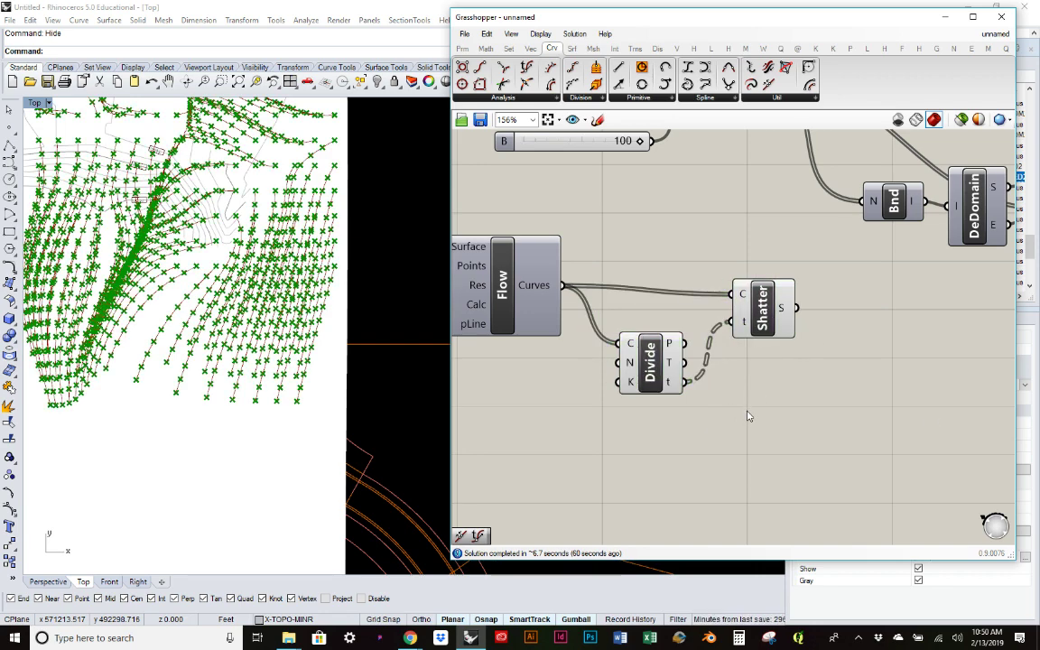
{"action": "left_click", "coordinate": [747, 420]}
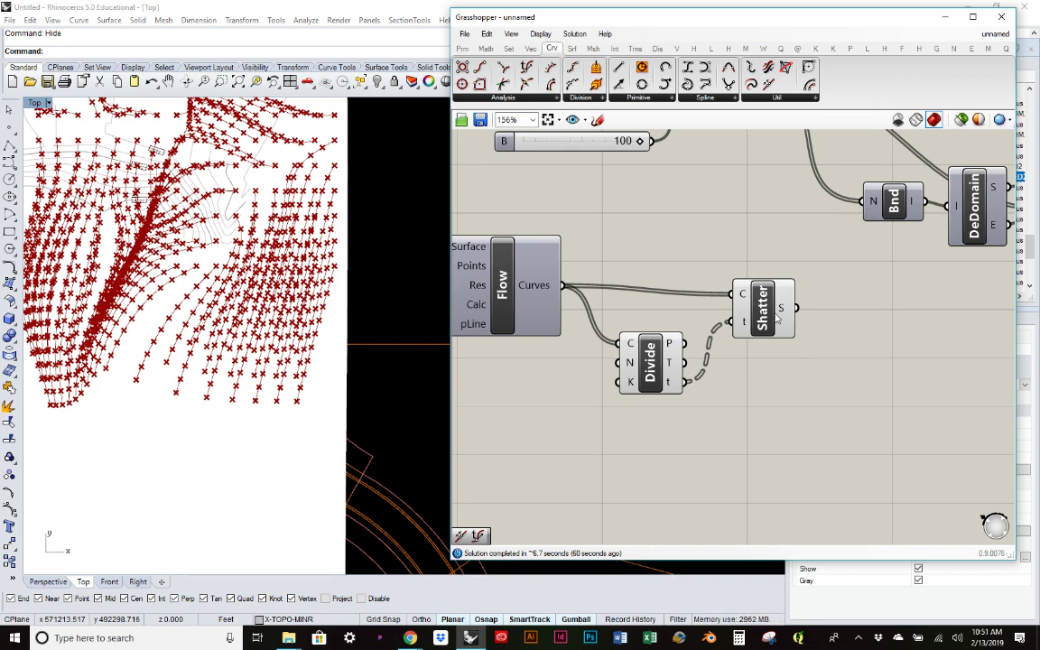
{"action": "left_click_drag", "start_coordinate": [775, 325], "coordinate": [760, 316]}
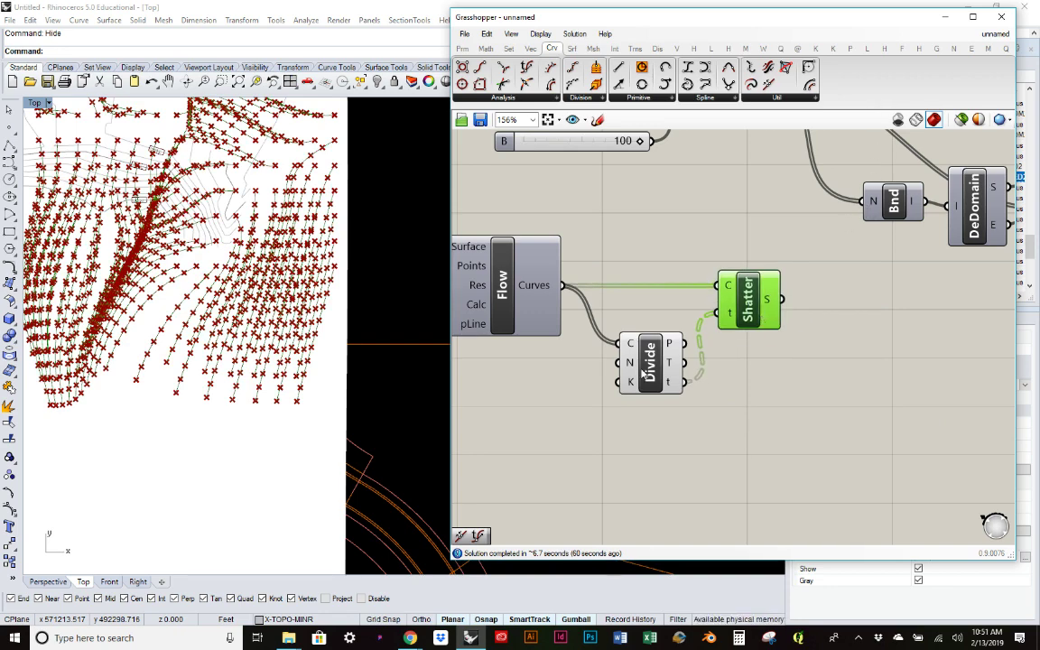
{"action": "left_click_drag", "start_coordinate": [643, 370], "coordinate": [623, 386]}
{"action": "left_click", "coordinate": [744, 406]}
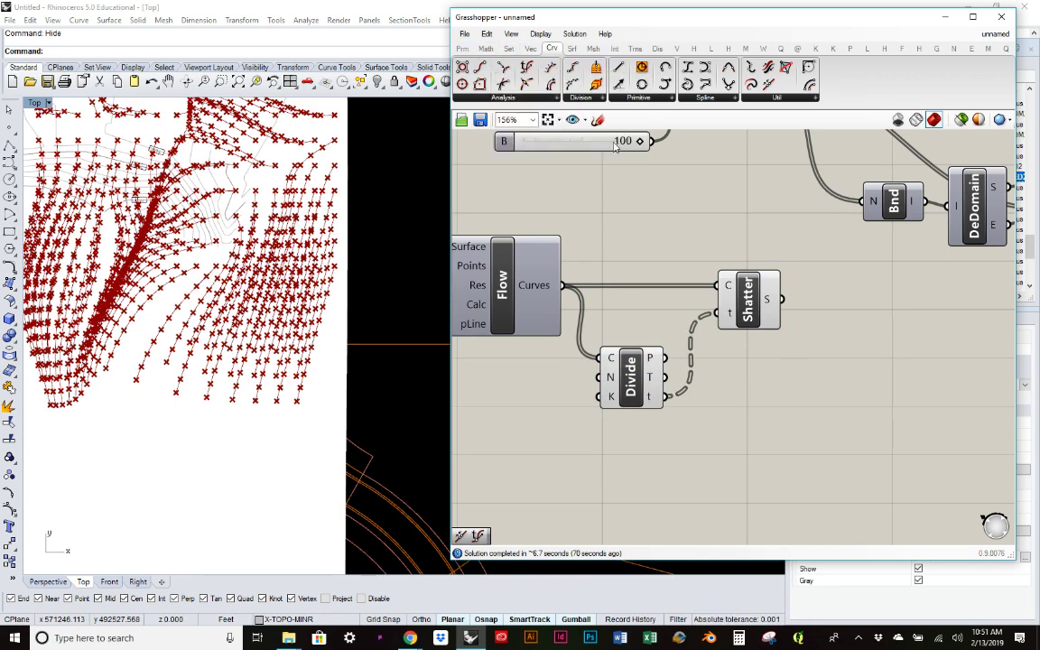
Add a Gradient component to the canvas below and beyond Shatter
{"action": "left_click", "coordinate": [483, 49]}
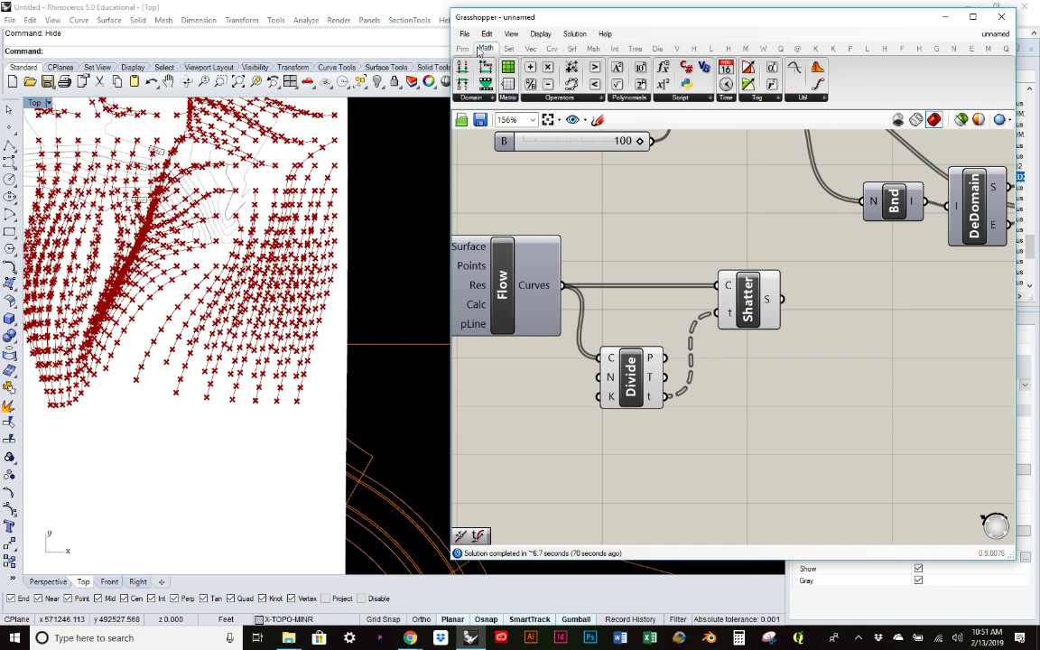
{"action": "left_click", "coordinate": [462, 48]}
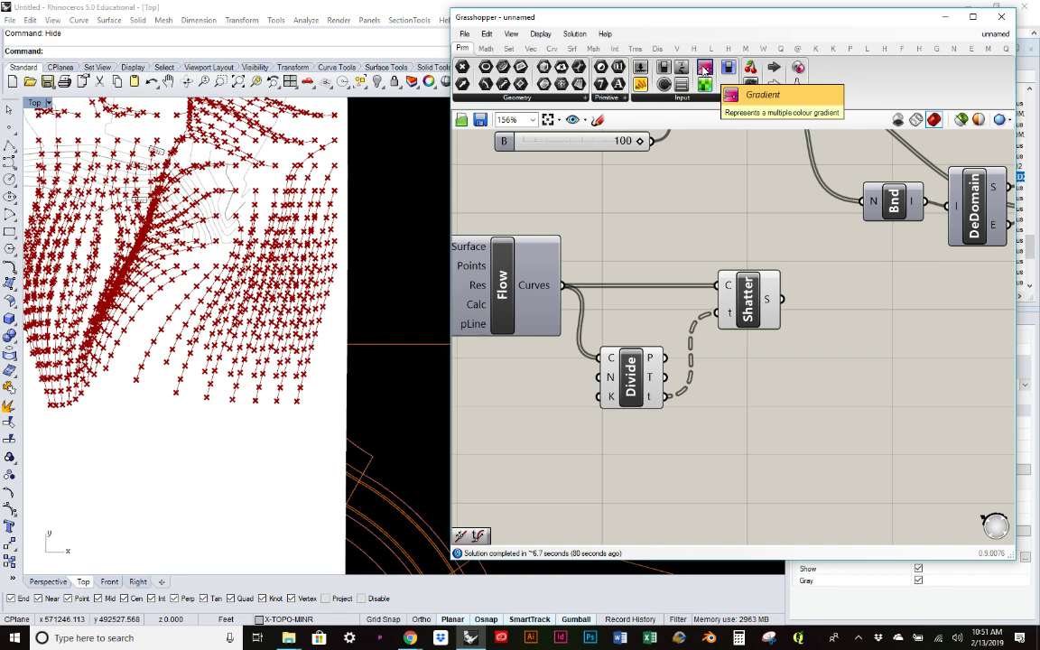
{"action": "left_click", "coordinate": [705, 70]}
{"action": "left_click", "coordinate": [890, 434]}
{"action": "right_click_drag", "start_coordinate": [812, 411], "coordinate": [772, 299]}
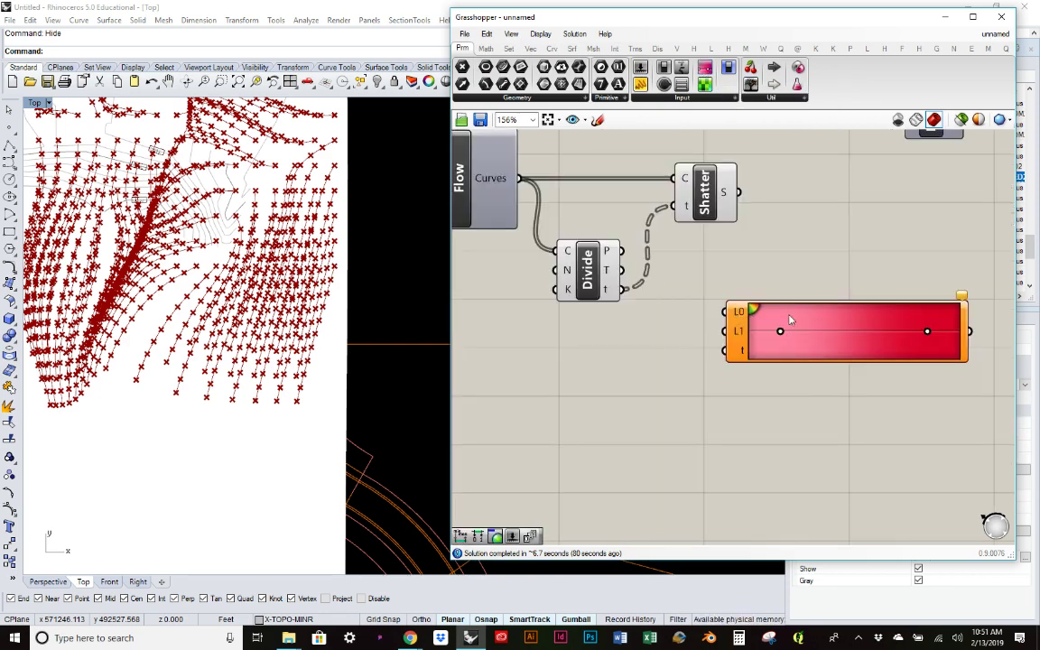
{"action": "left_click_drag", "start_coordinate": [789, 322], "coordinate": [863, 345]}
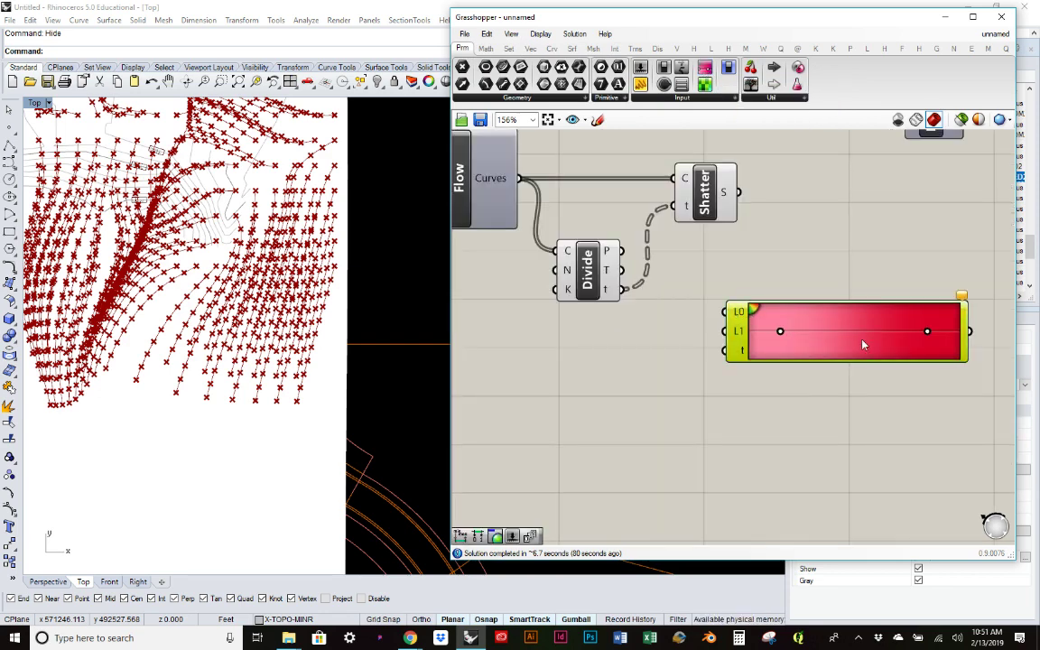
Create a number slider with value 0 and connect it to the Gradient's lower limit input L0
{"action": "double_click", "coordinate": [828, 420]}
{"action": "type", "text": "0"}
{"action": "key", "text": "Return"}
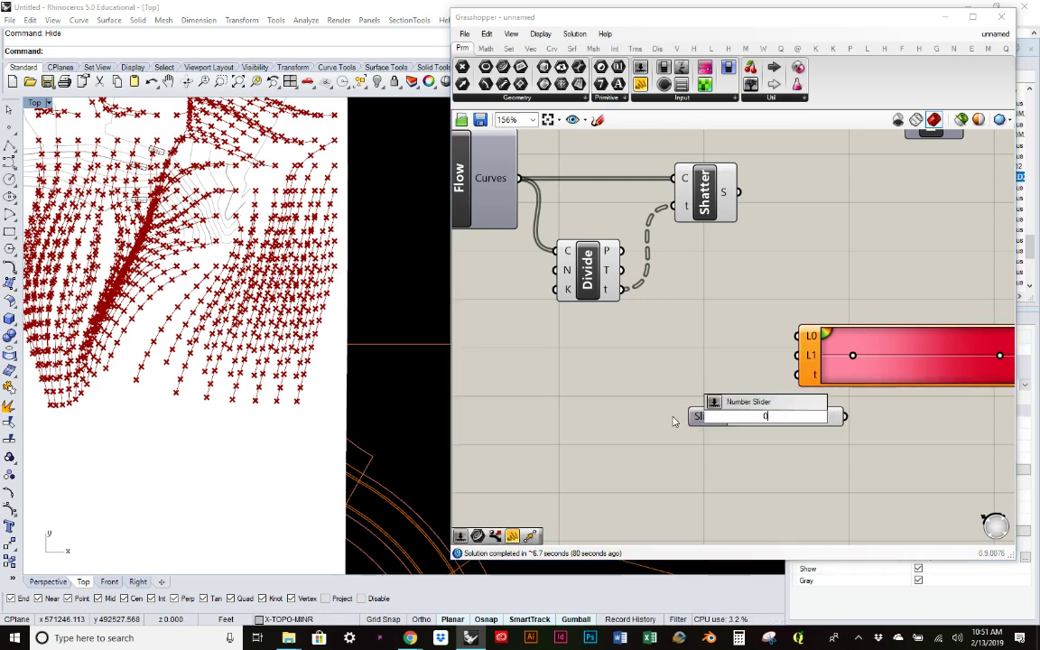
{"action": "left_click_drag", "start_coordinate": [778, 420], "coordinate": [797, 335]}
{"action": "right_click_drag", "start_coordinate": [684, 292], "coordinate": [863, 305]}
Create a number slider with value 15 and connect it to Divide Curve's N input and the Gradient's L1 input
{"action": "double_click", "coordinate": [740, 381]}
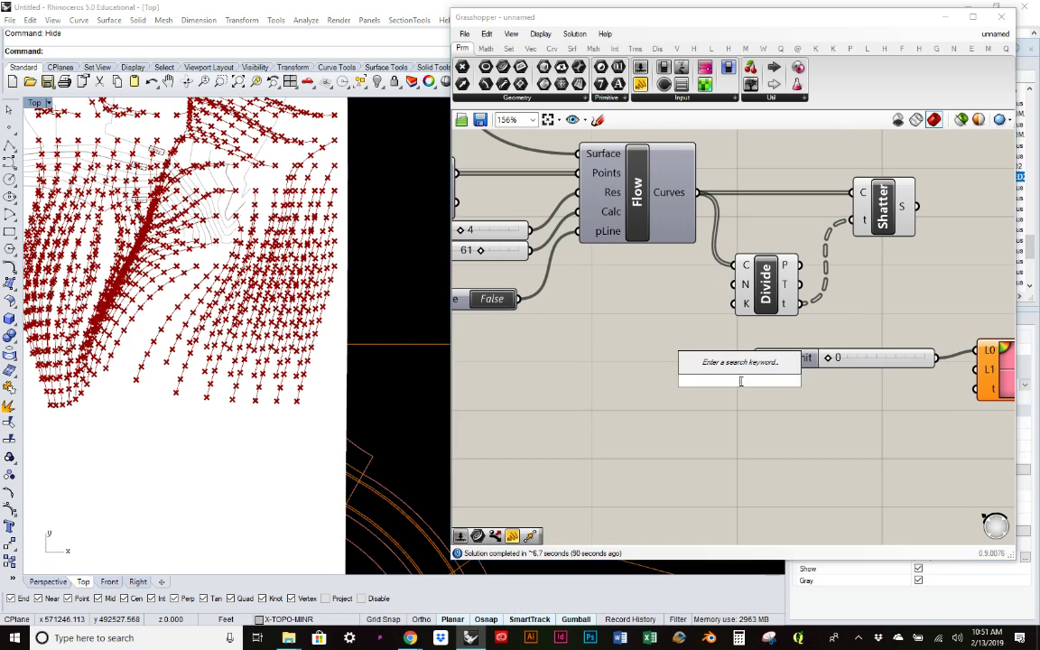
{"action": "type", "text": "15"}
{"action": "key", "text": "Return"}
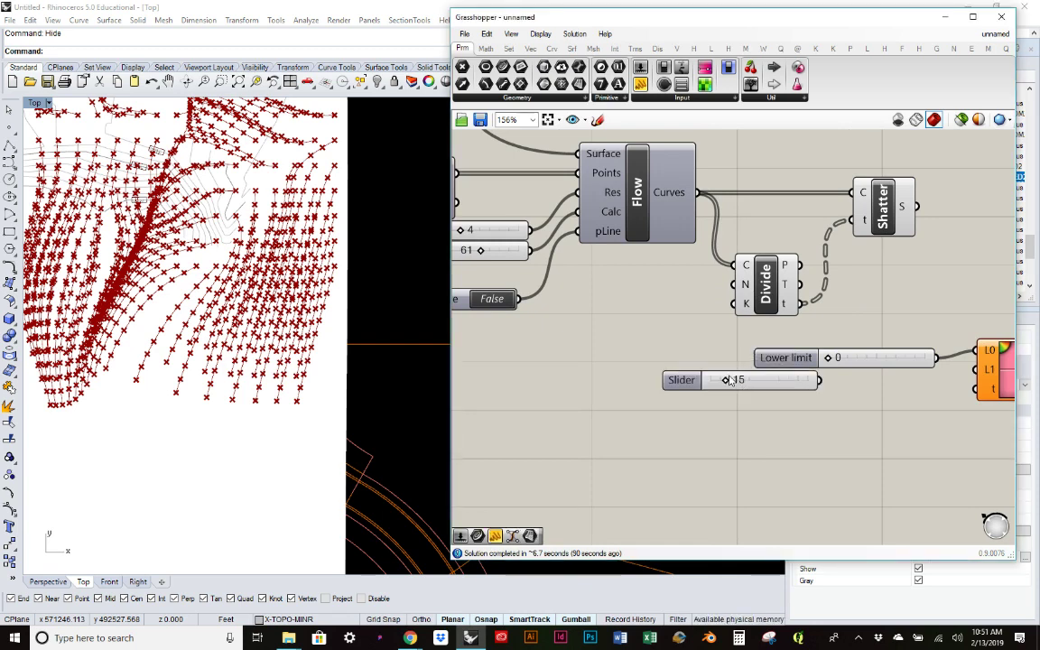
{"action": "left_click_drag", "start_coordinate": [783, 388], "coordinate": [729, 287]}
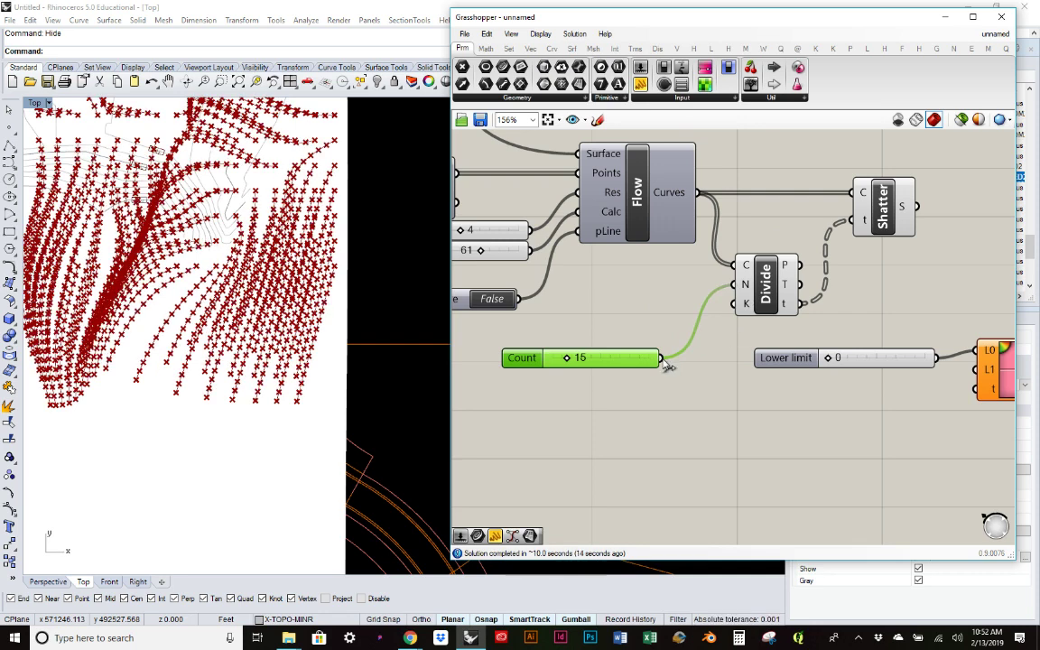
{"action": "left_click_drag", "start_coordinate": [662, 359], "coordinate": [1034, 394]}
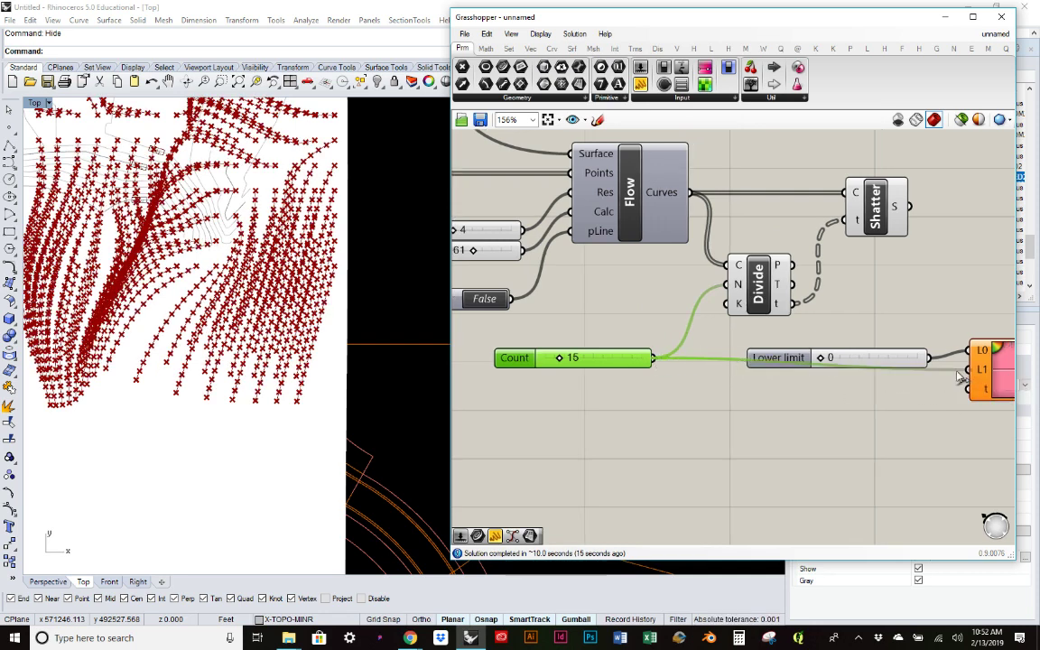
Move the Lower limit slider up, clear of the wire running from the Count slider to the Gradient
{"action": "left_click", "coordinate": [887, 358]}
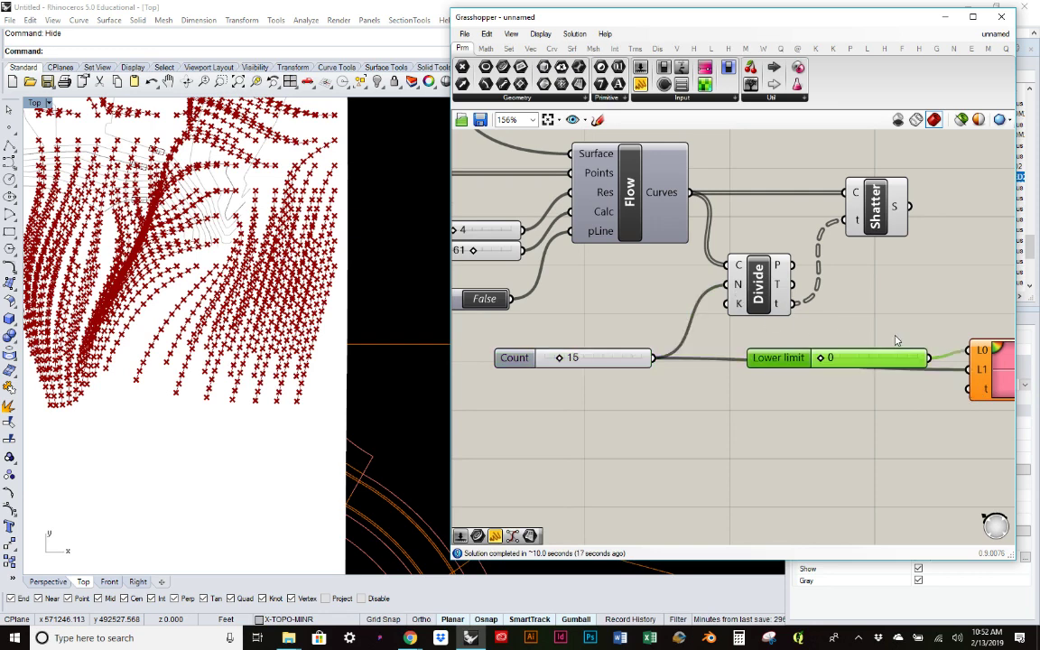
{"action": "left_click_drag", "start_coordinate": [888, 354], "coordinate": [896, 330]}
{"action": "right_click_drag", "start_coordinate": [967, 381], "coordinate": [755, 359]}
{"action": "right_click_drag", "start_coordinate": [721, 399], "coordinate": [812, 378]}
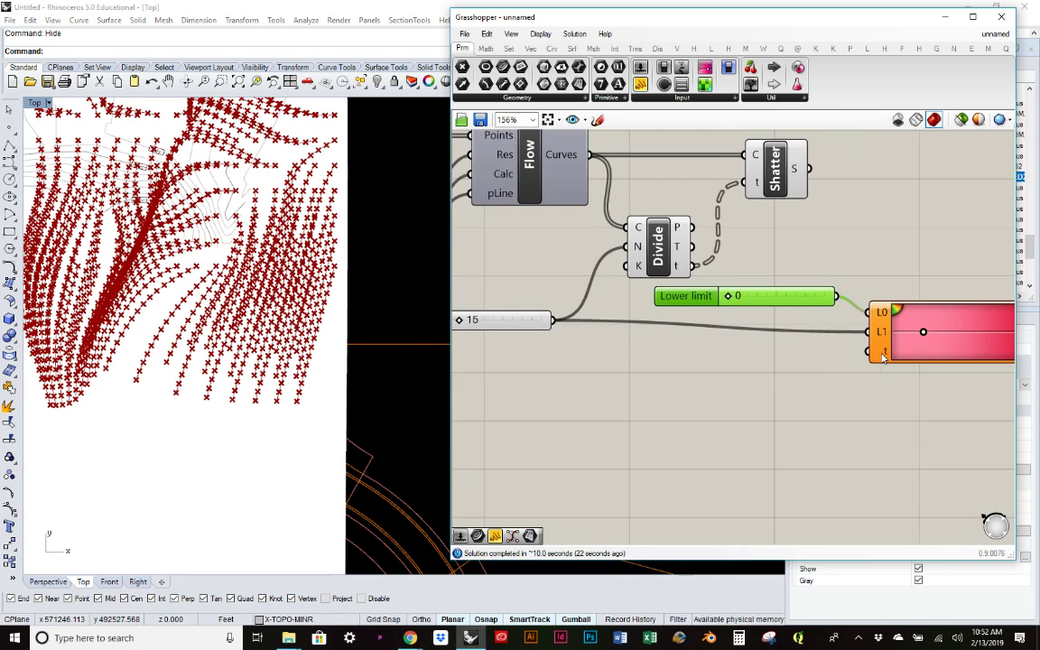
{"action": "right_click_drag", "start_coordinate": [735, 344], "coordinate": [765, 341]}
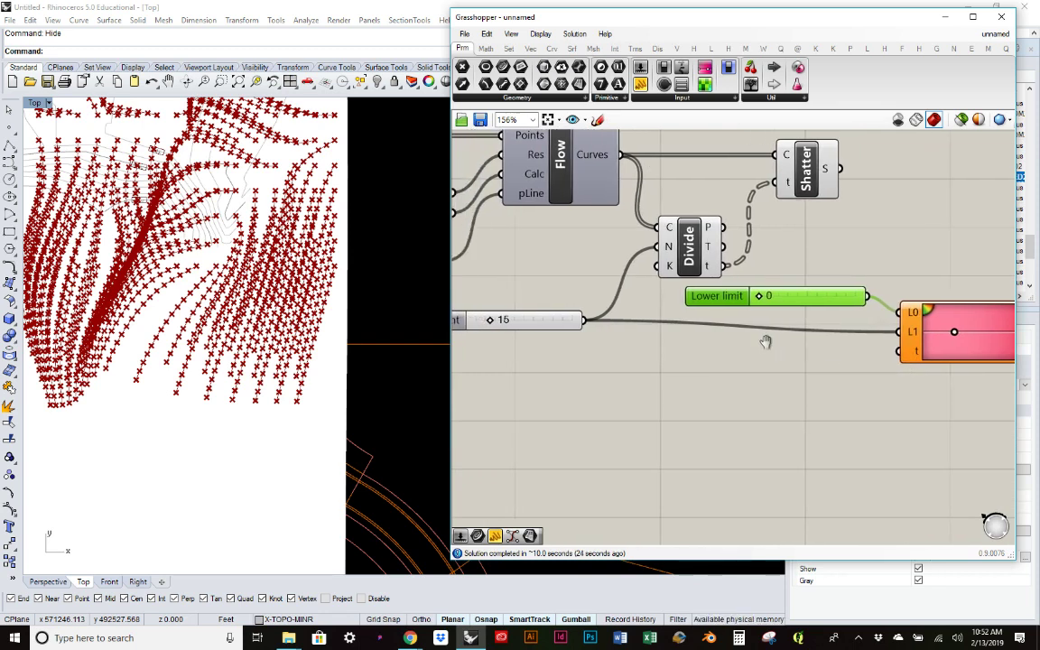
{"action": "left_click", "coordinate": [738, 380]}
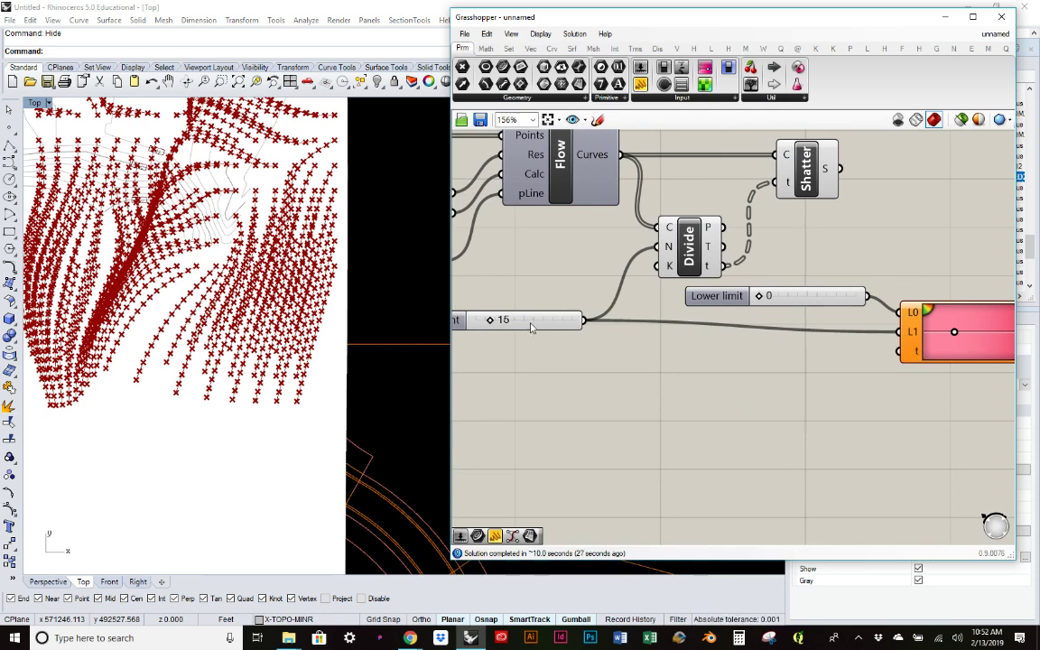
Add a Series component and place it below the Count wire, just before the Gradient
{"action": "left_click", "coordinate": [508, 50]}
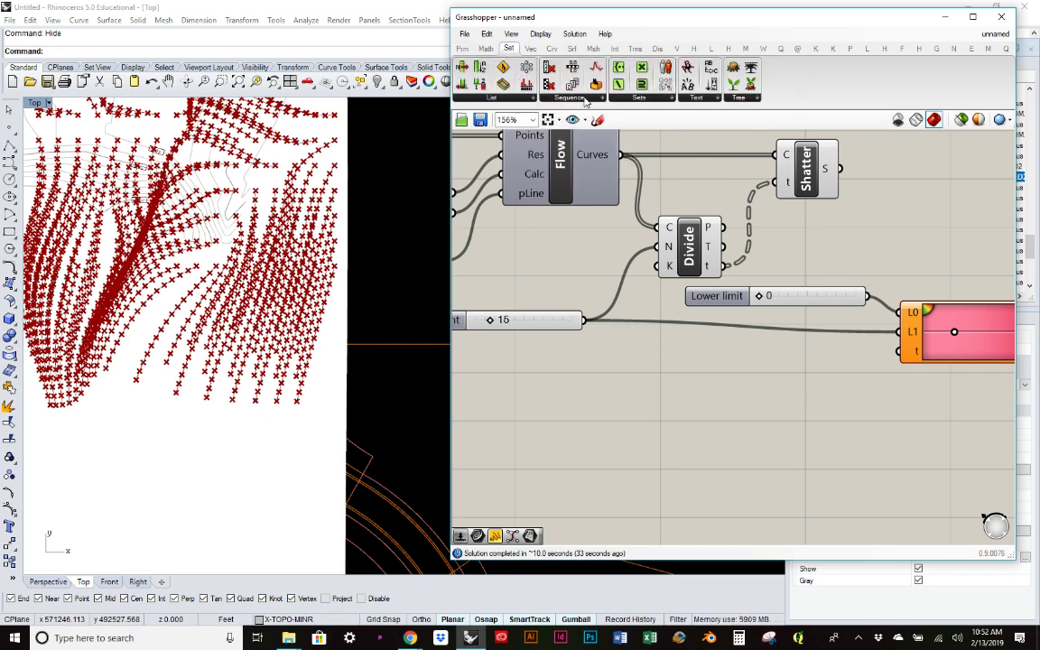
{"action": "left_click_drag", "start_coordinate": [862, 439], "coordinate": [860, 437]}
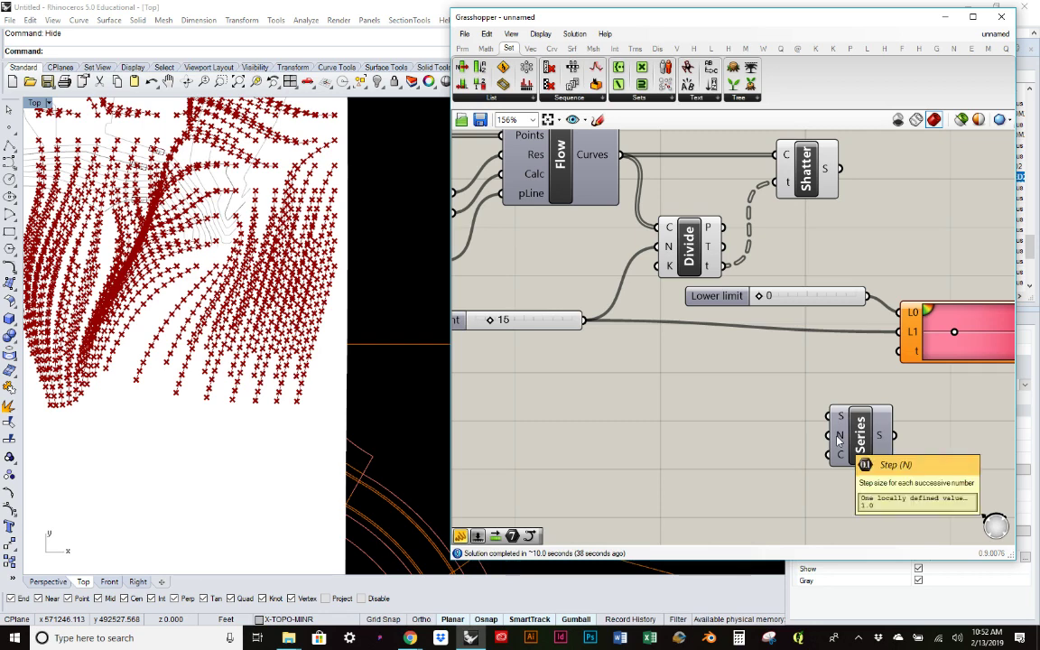
{"action": "left_click", "coordinate": [868, 438]}
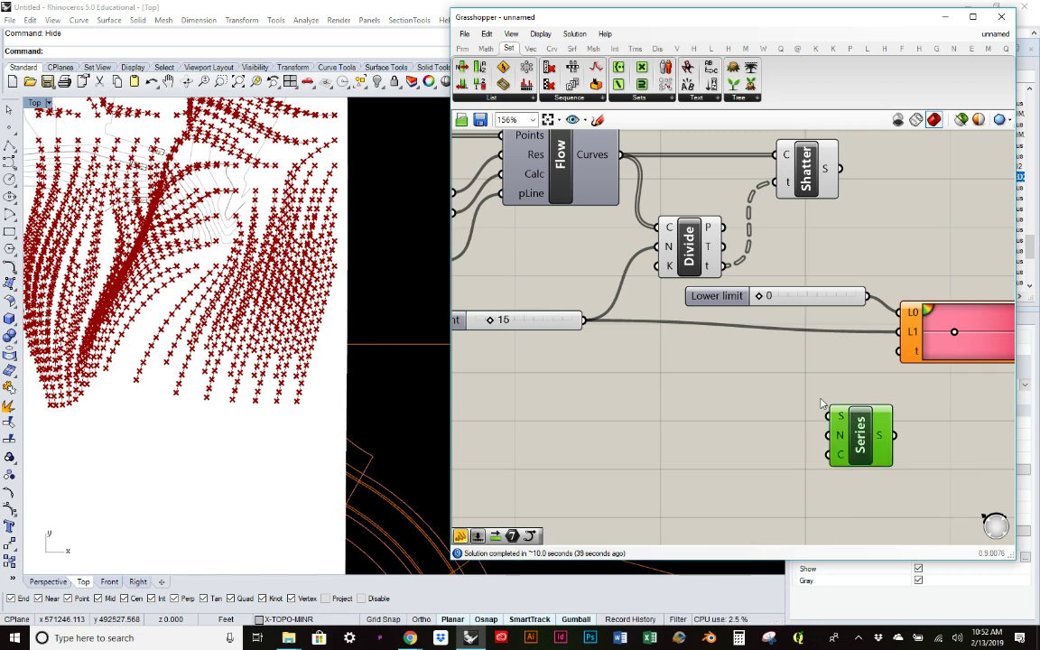
{"action": "left_click_drag", "start_coordinate": [868, 438], "coordinate": [817, 403]}
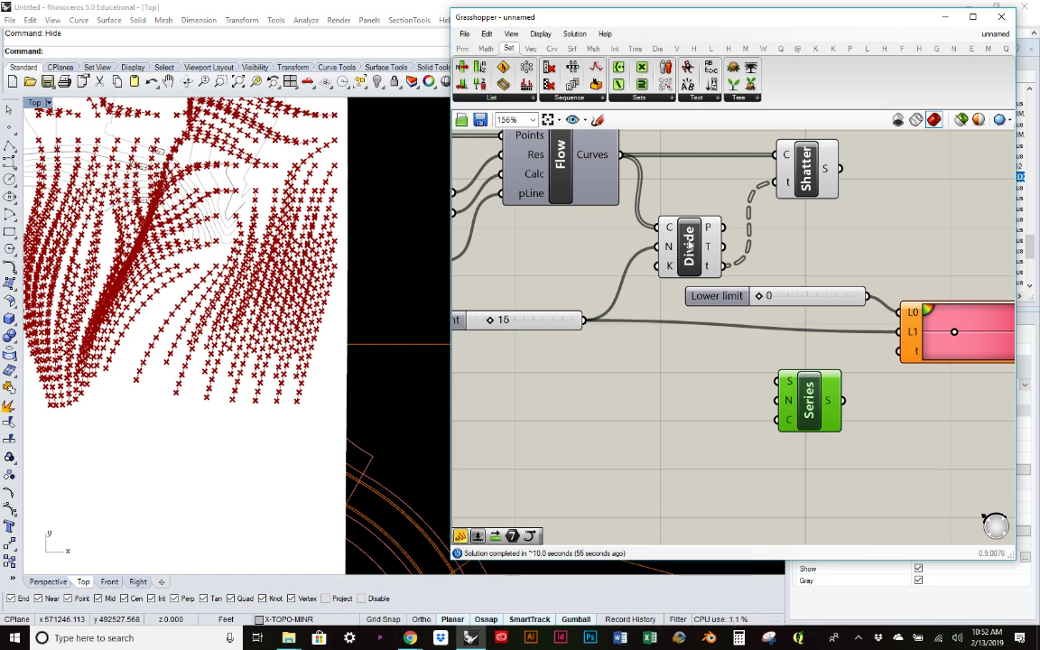
Connect the Count slider to Series' C input and Series' output to the Gradient's t input
{"action": "left_click_drag", "start_coordinate": [584, 321], "coordinate": [778, 418]}
{"action": "mouse_move", "coordinate": [831, 398]}
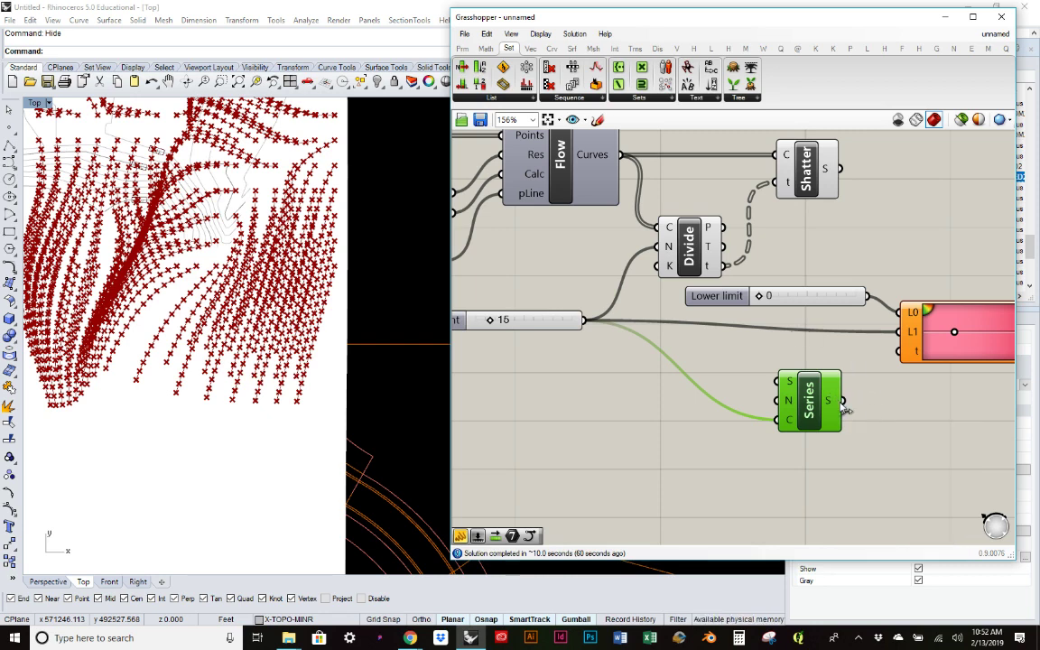
{"action": "left_click_drag", "start_coordinate": [844, 407], "coordinate": [901, 351]}
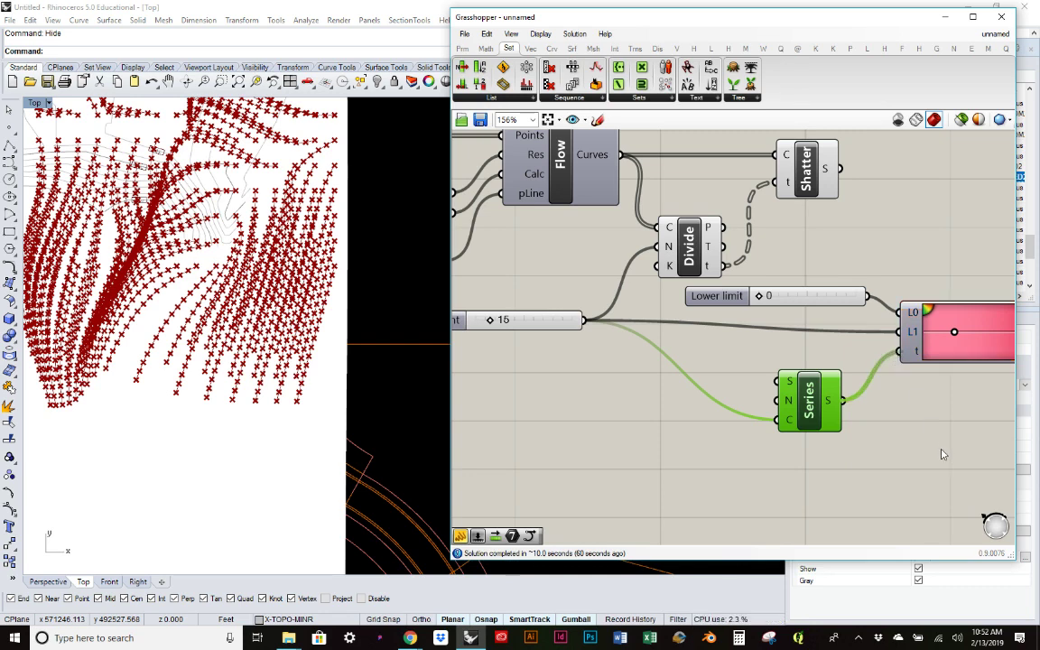
Add a Custom Preview component above the Gradient and connect Shatter's S output to its G input
{"action": "right_click_drag", "start_coordinate": [931, 408], "coordinate": [743, 413]}
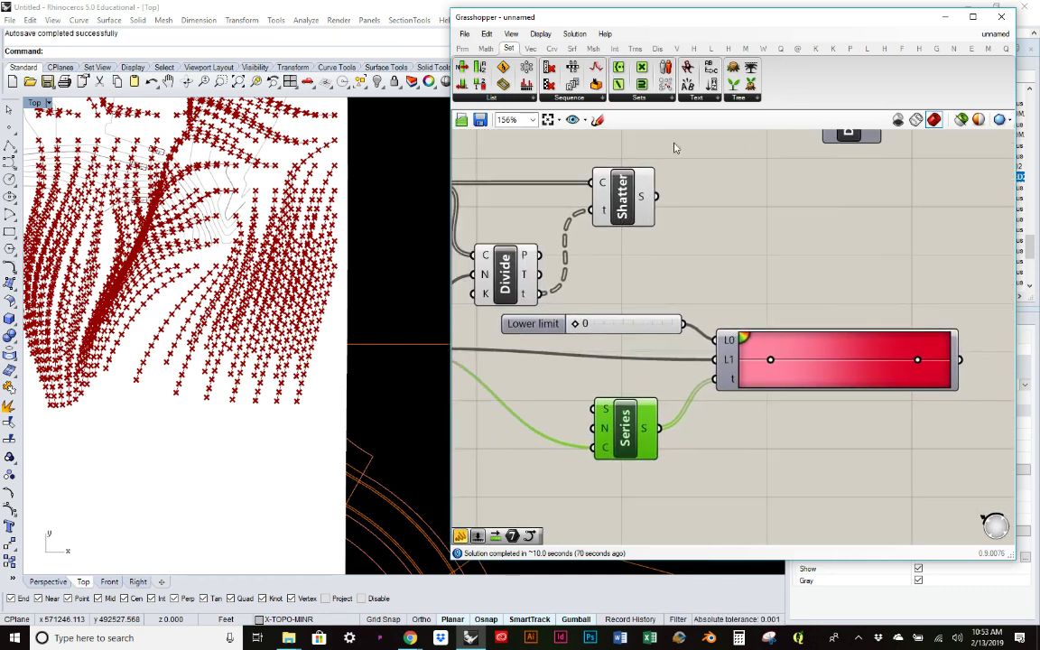
{"action": "left_click", "coordinate": [657, 47]}
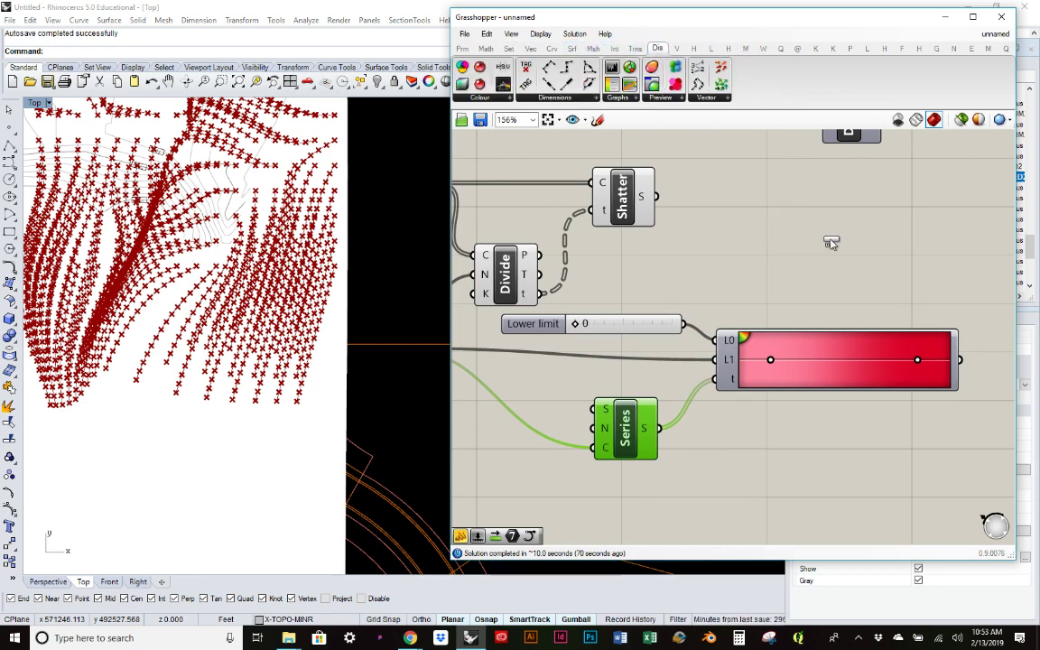
{"action": "left_click", "coordinate": [651, 85]}
{"action": "left_click", "coordinate": [838, 238]}
{"action": "left_click_drag", "start_coordinate": [656, 197], "coordinate": [814, 237]}
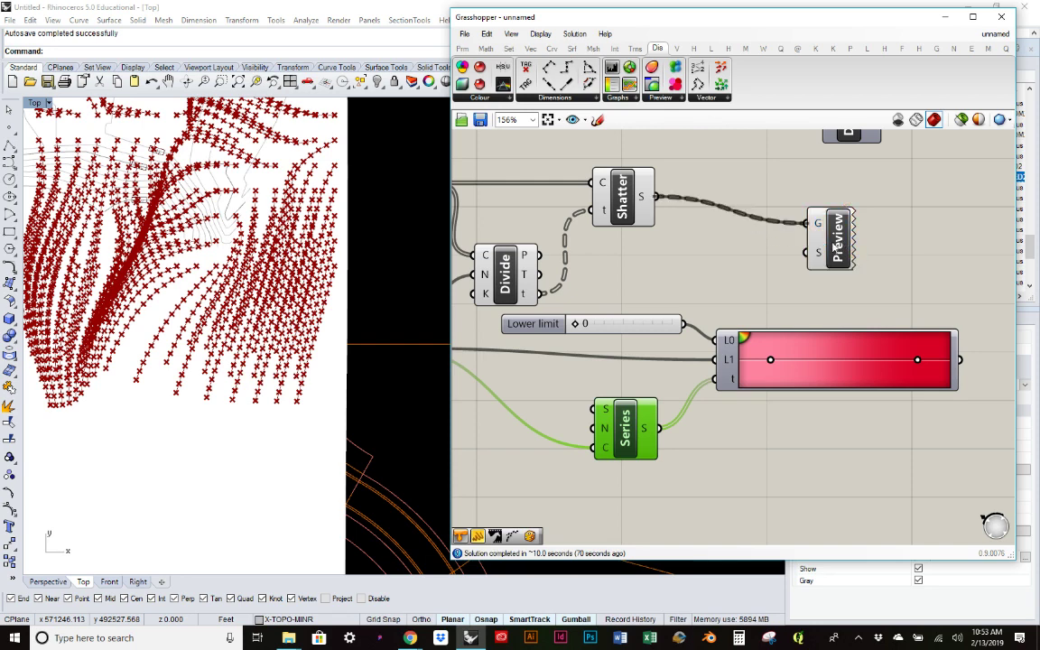
Move Custom Preview beyond the end of the Gradient and connect the Gradient's output to its S input
{"action": "left_click", "coordinate": [829, 245]}
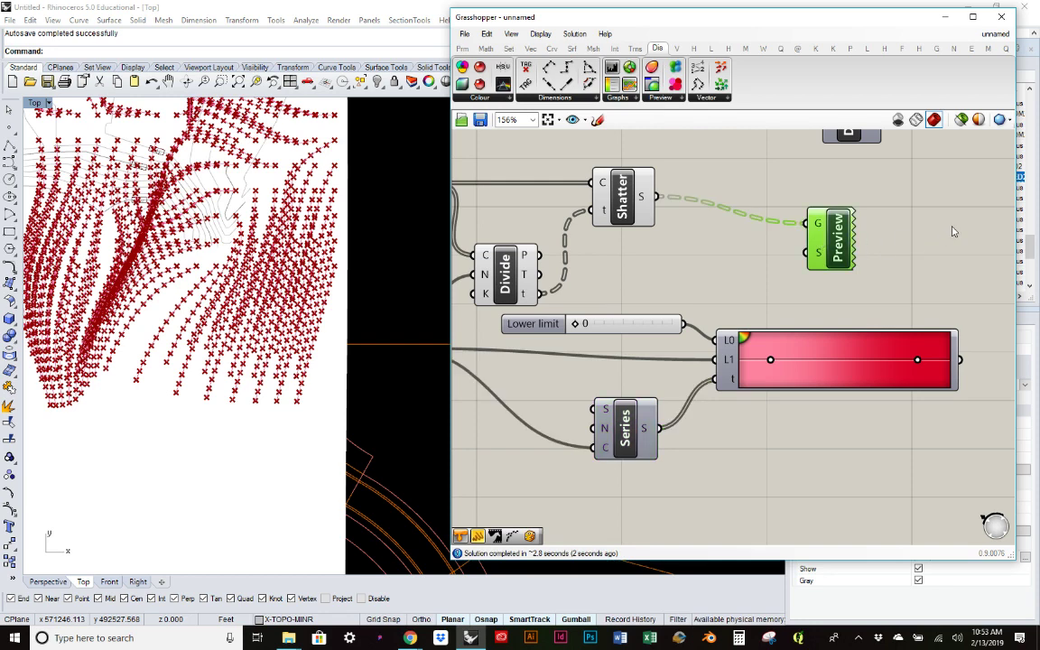
{"action": "left_click_drag", "start_coordinate": [819, 241], "coordinate": [959, 233]}
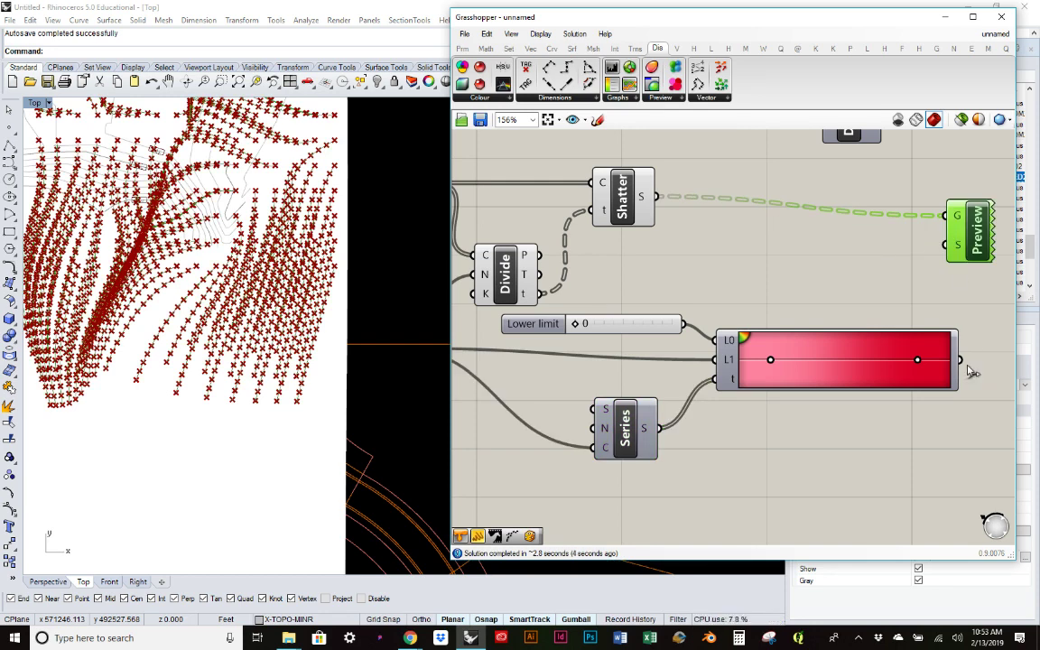
{"action": "left_click_drag", "start_coordinate": [962, 361], "coordinate": [948, 245]}
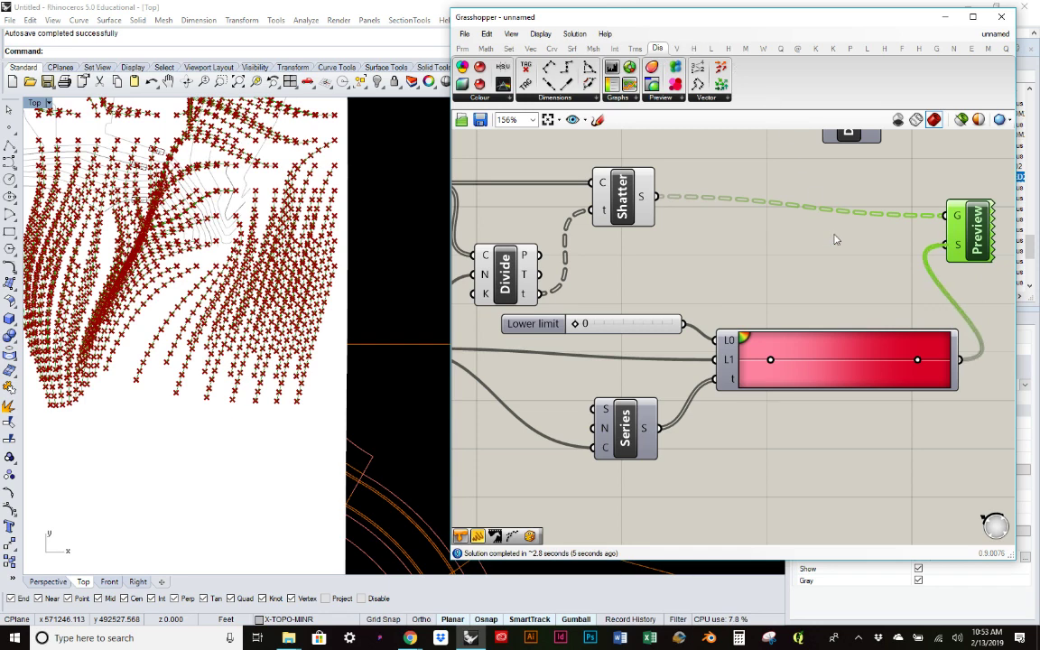
{"action": "left_click", "coordinate": [689, 290]}
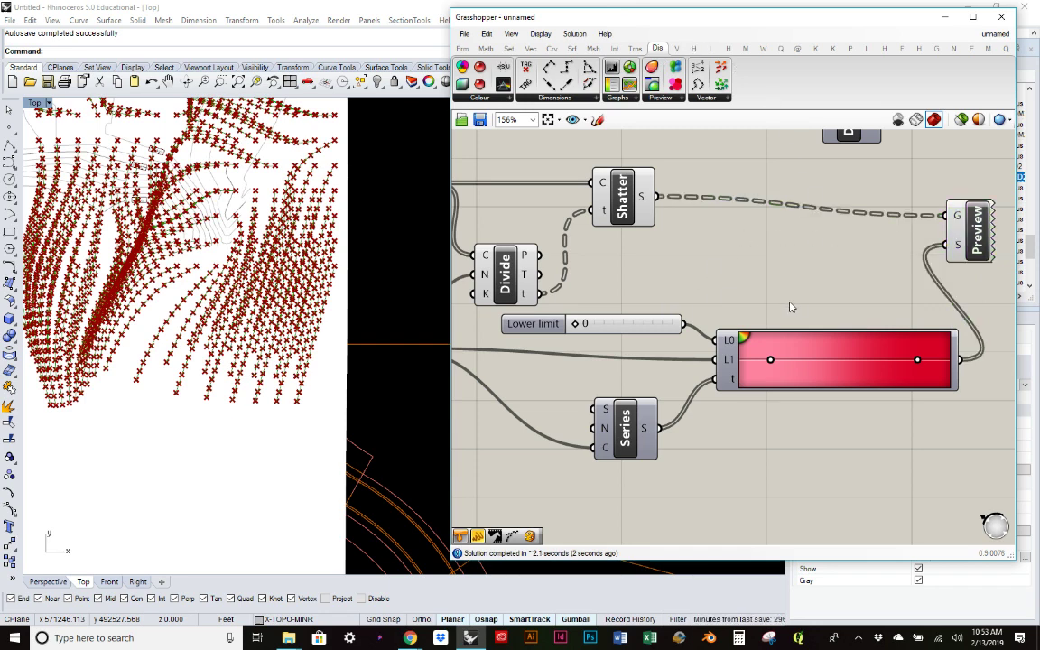
Turn off the preview of Flow, Divide Curve and Shatter together, and inspect the gradient-coloured flow lines in the Top view
{"action": "right_click_drag", "start_coordinate": [656, 305], "coordinate": [810, 295]}
{"action": "left_click_drag", "start_coordinate": [821, 294], "coordinate": [498, 147]}
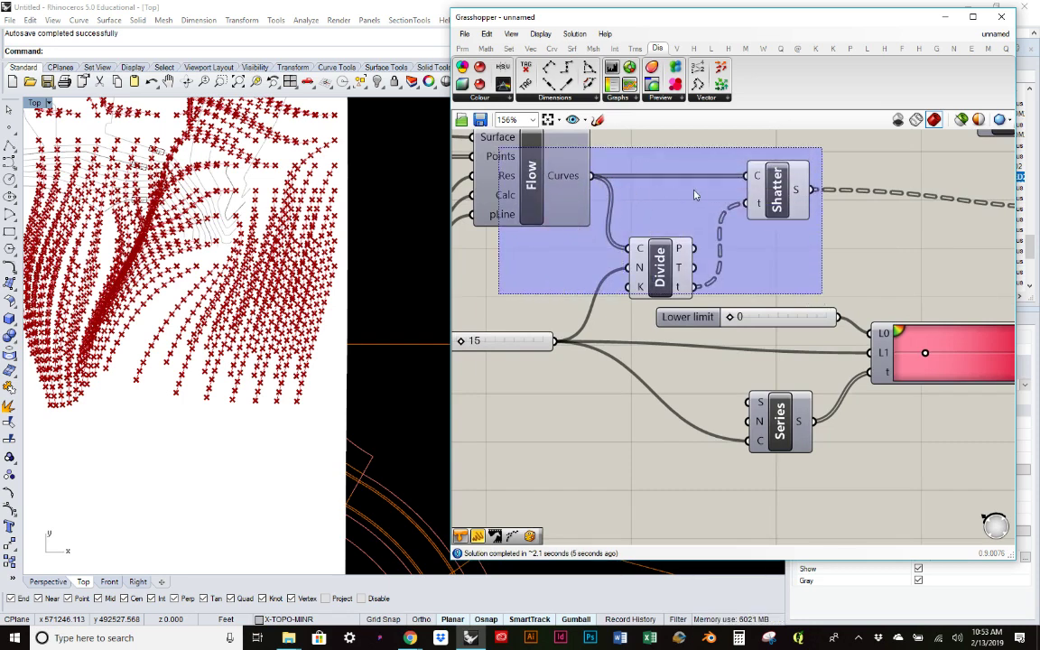
{"action": "middle_click", "coordinate": [696, 194]}
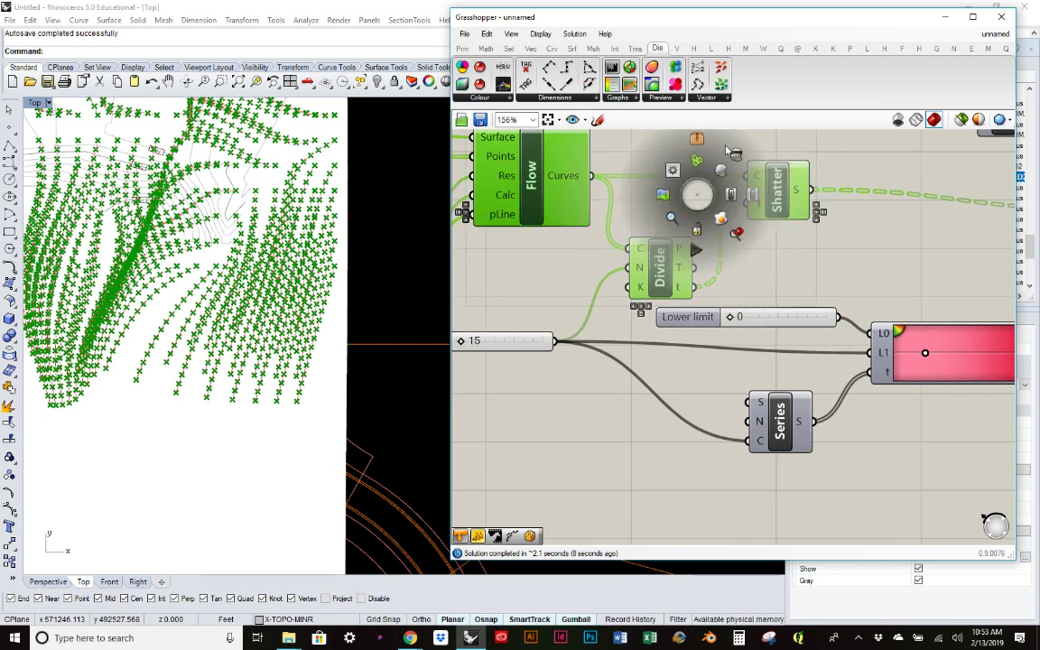
{"action": "left_click", "coordinate": [736, 157]}
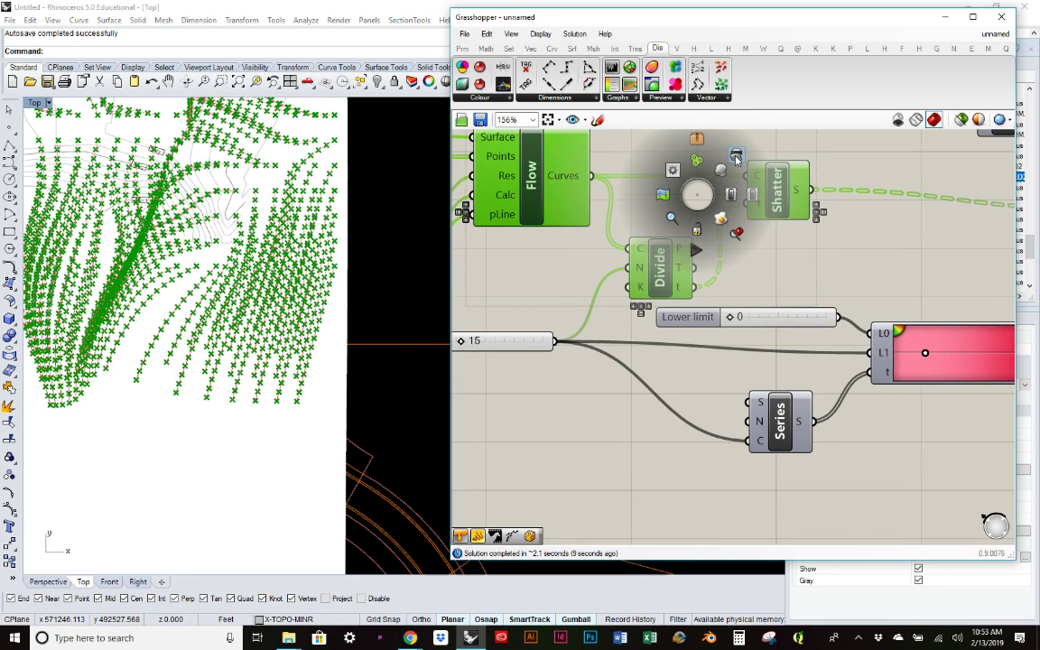
{"action": "left_click", "coordinate": [818, 250]}
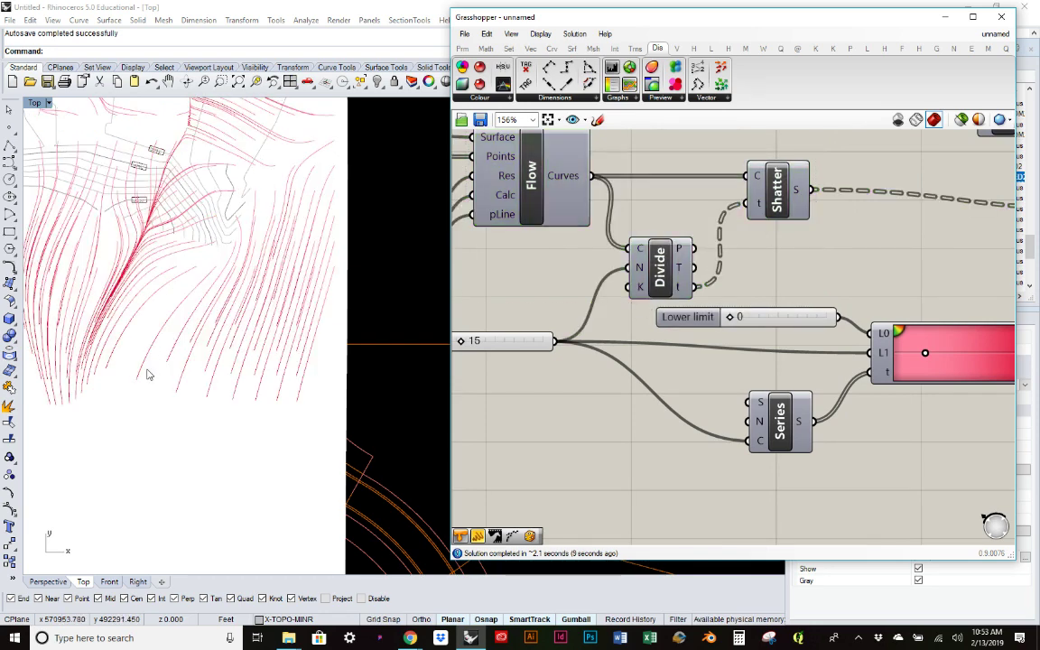
{"action": "scroll", "coordinate": [145, 371], "scroll_direction": "up", "scroll_amount": 1}
{"action": "scroll", "coordinate": [107, 377], "scroll_direction": "up", "scroll_amount": 1}
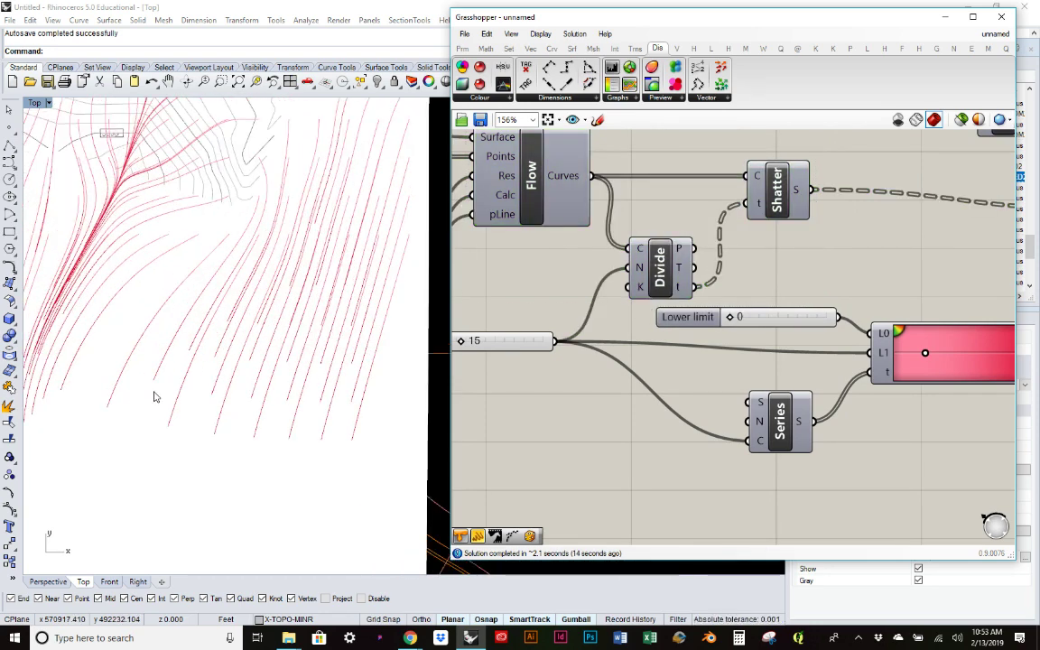
Look at the coloured flow lines in the Top view and at the preset colour schemes of the flow Gradient
{"action": "right_click_drag", "start_coordinate": [153, 396], "coordinate": [193, 377]}
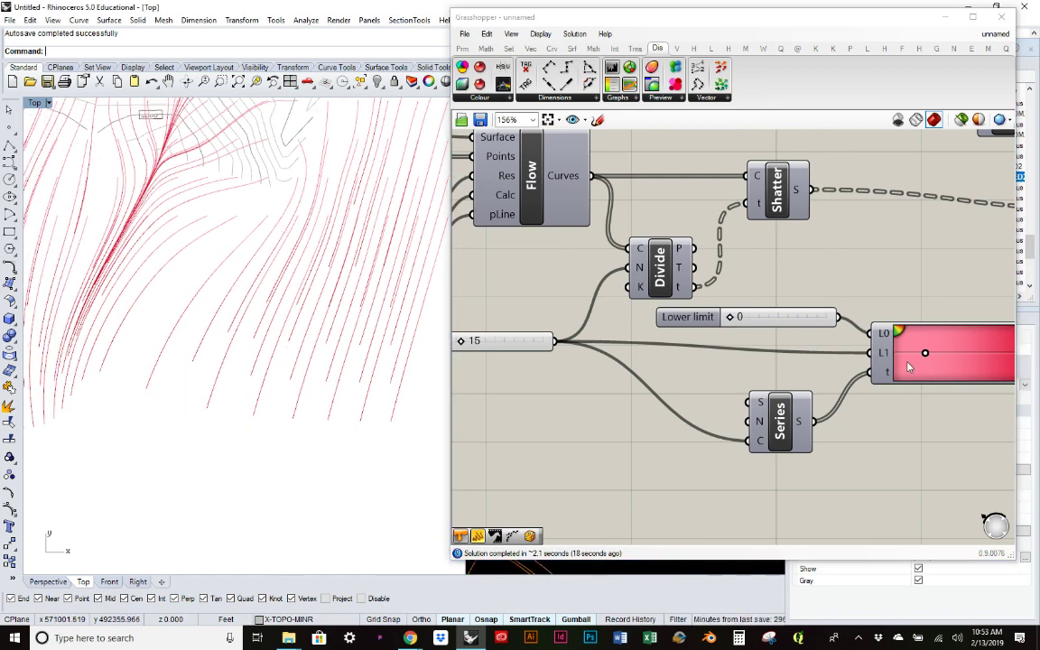
{"action": "right_click_drag", "start_coordinate": [908, 361], "coordinate": [629, 371]}
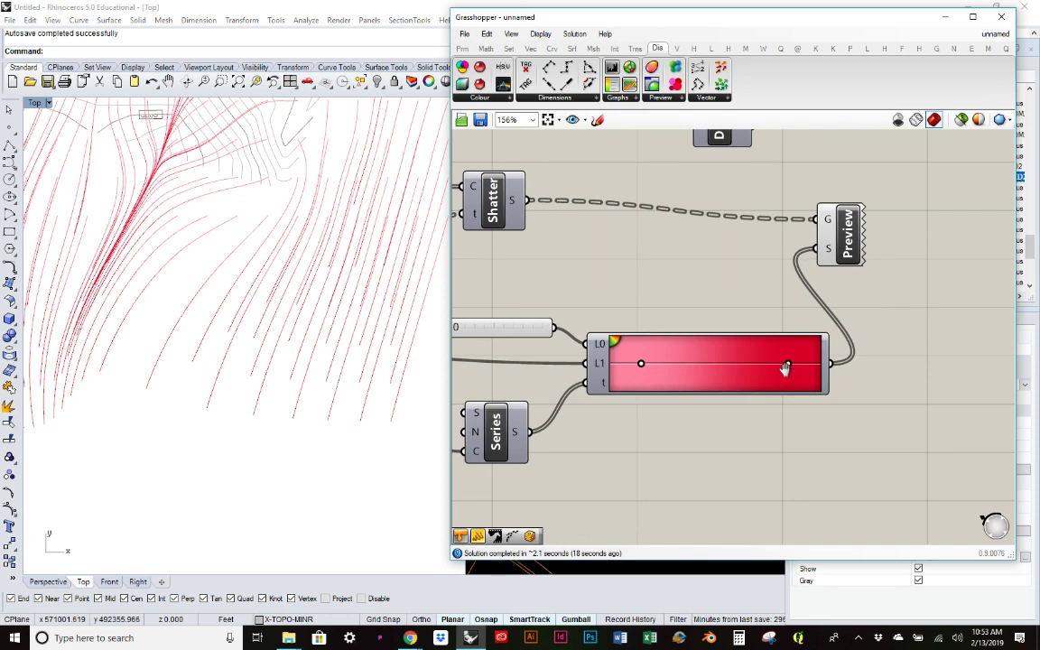
{"action": "left_click", "coordinate": [746, 371]}
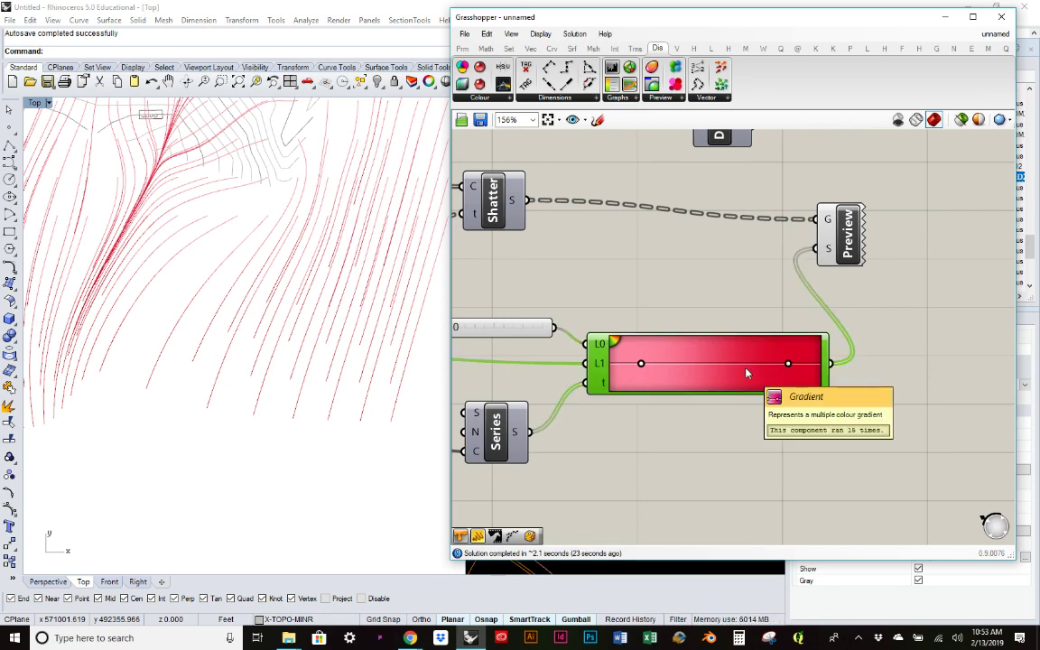
{"action": "right_click", "coordinate": [748, 372]}
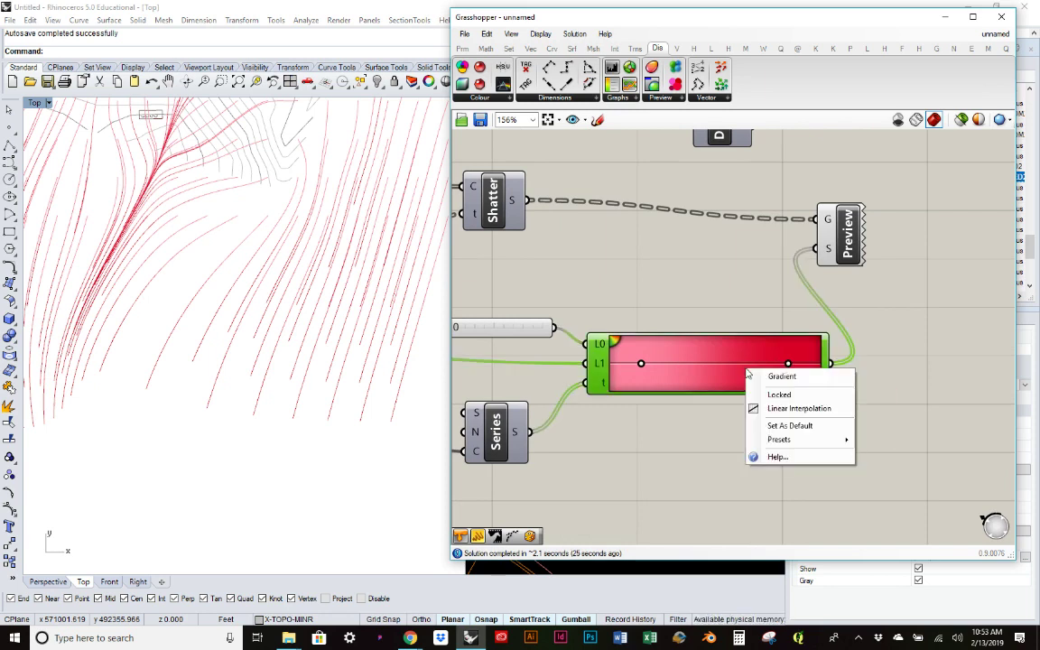
{"action": "mouse_move", "coordinate": [809, 446]}
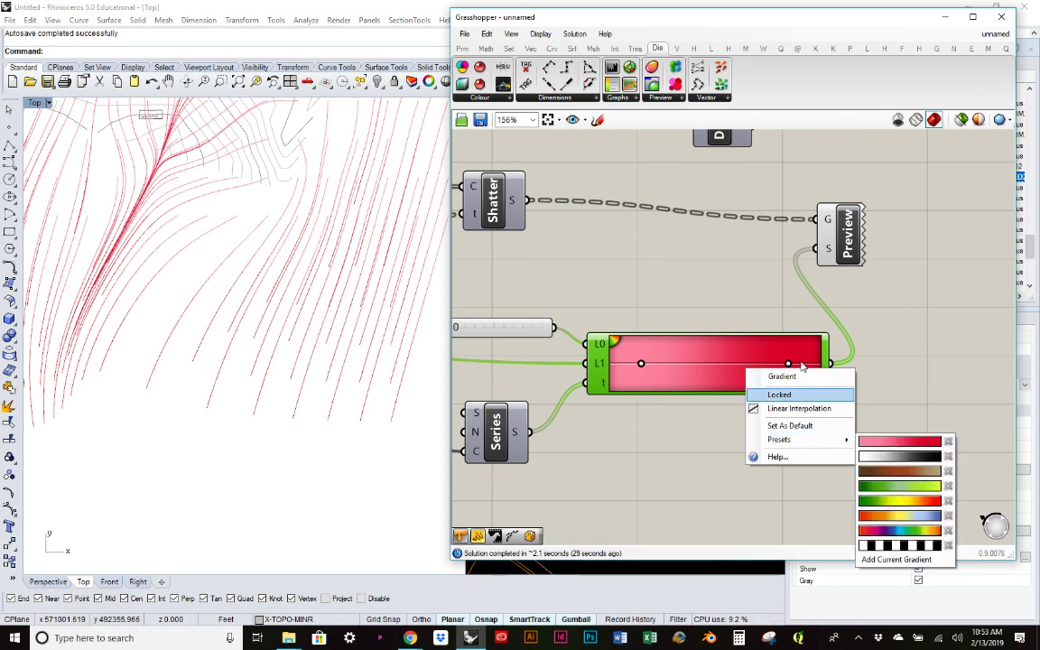
{"action": "left_click", "coordinate": [781, 395]}
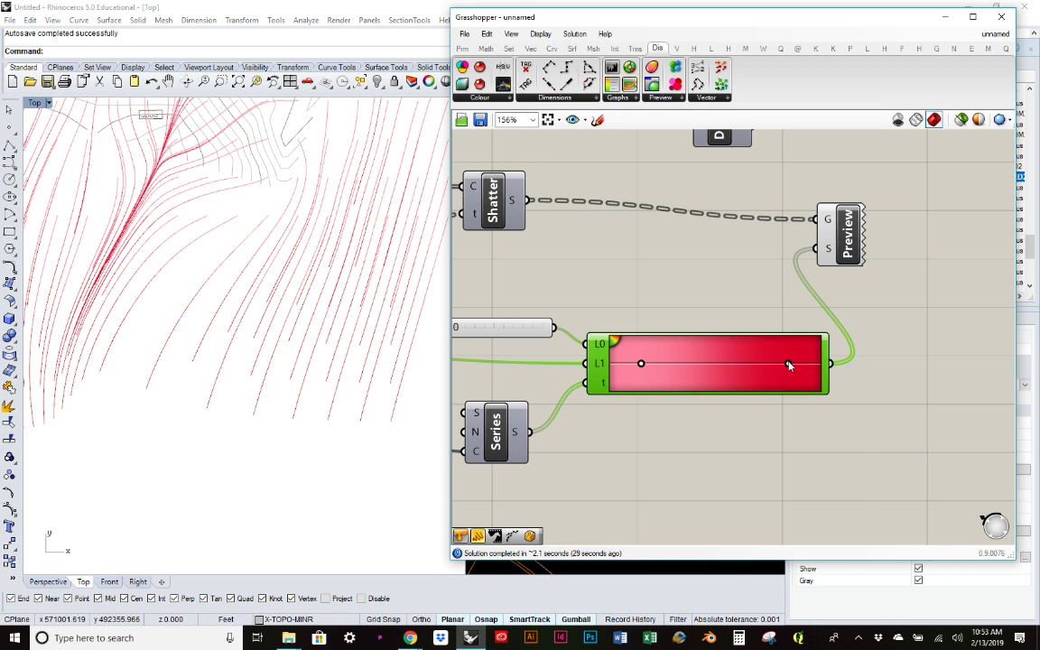
Recolour the flow Gradient's upper-end grip to blue with hue 238° and commit the change
{"action": "right_click", "coordinate": [789, 365]}
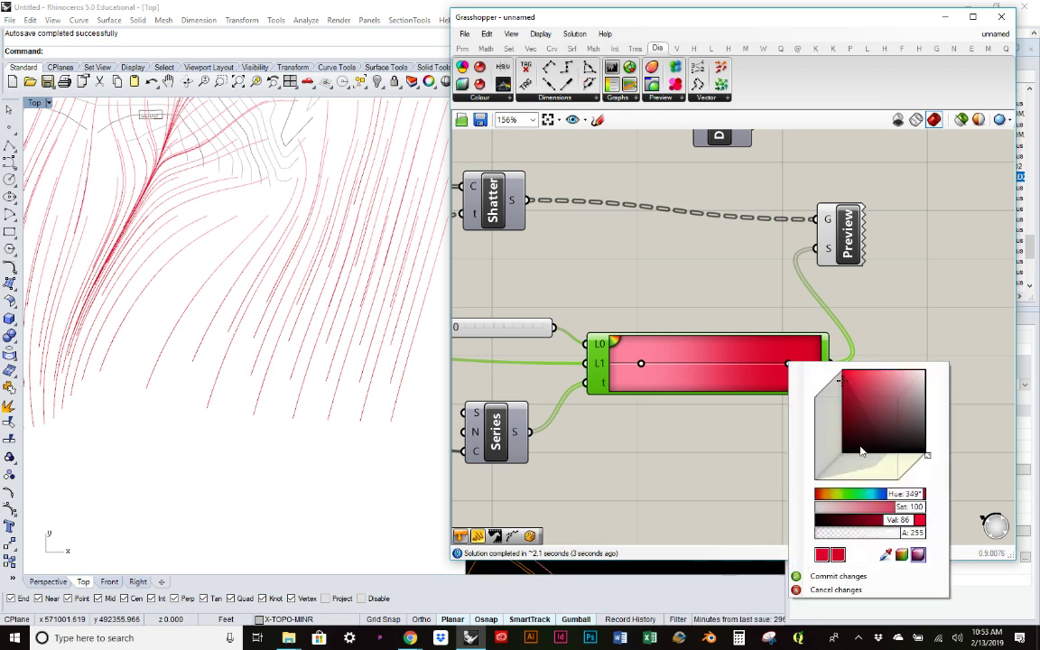
{"action": "left_click", "coordinate": [891, 498]}
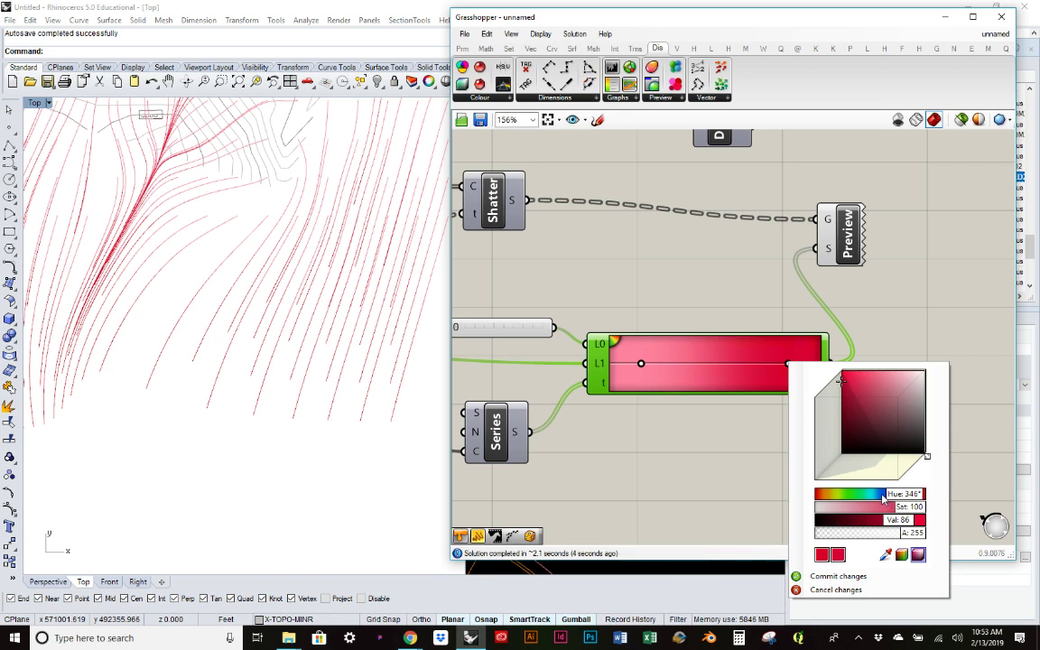
{"action": "left_click_drag", "start_coordinate": [884, 502], "coordinate": [883, 499]}
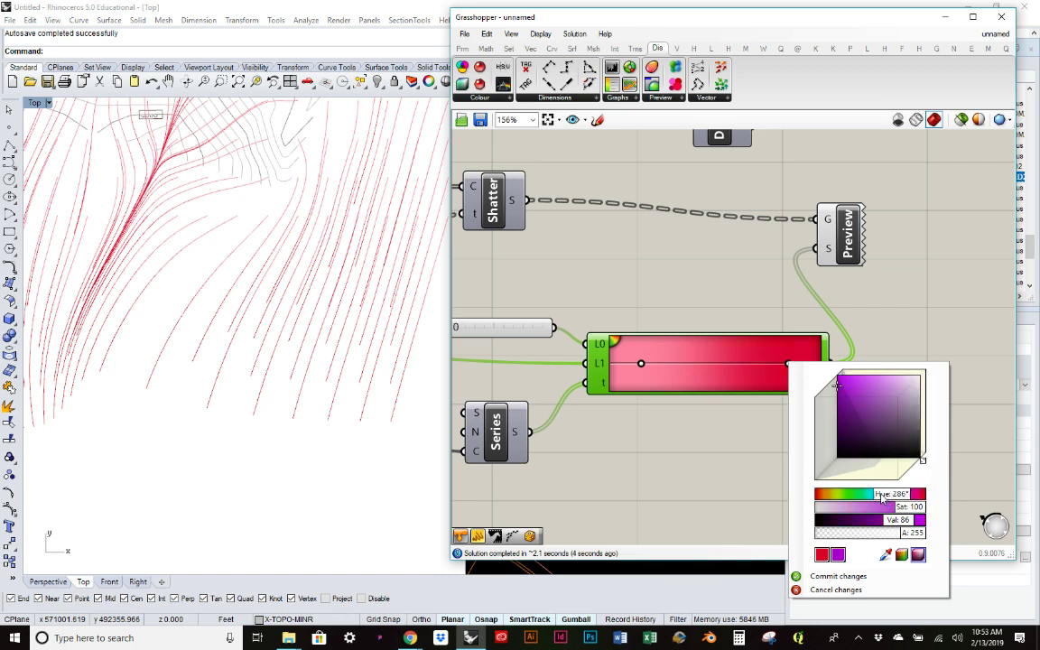
{"action": "left_click_drag", "start_coordinate": [890, 495], "coordinate": [884, 498]}
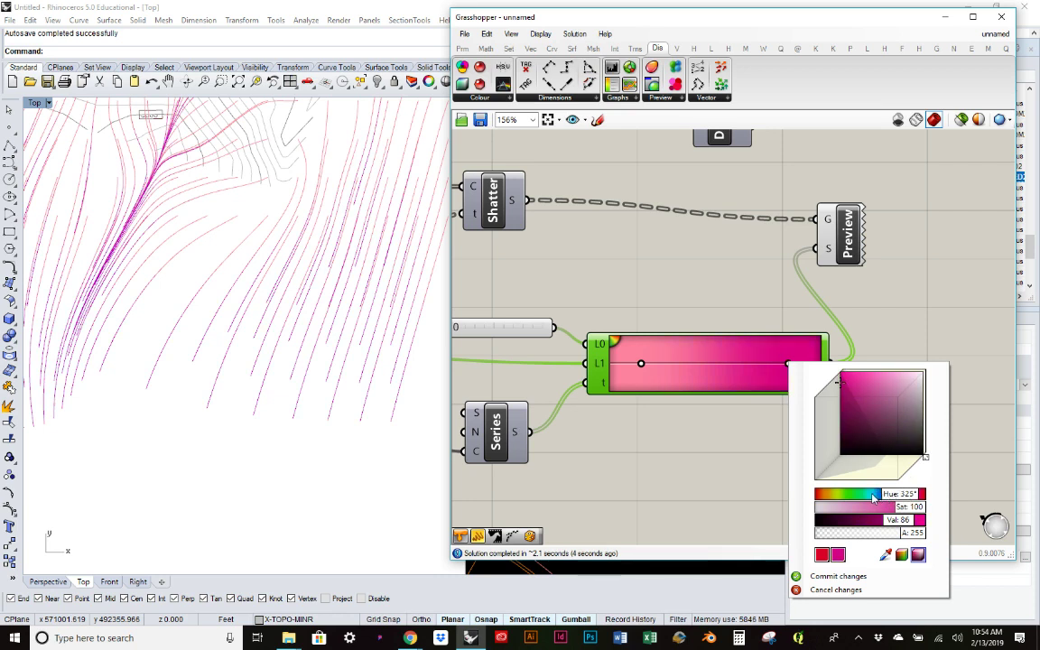
{"action": "left_click_drag", "start_coordinate": [874, 498], "coordinate": [853, 496]}
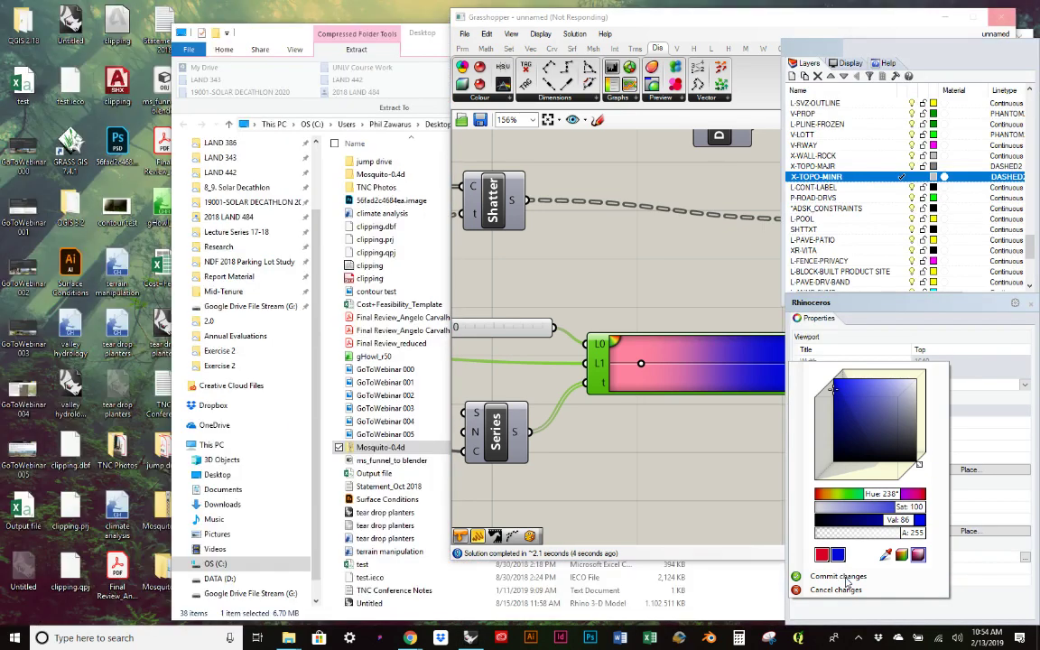
{"action": "left_click", "coordinate": [845, 577]}
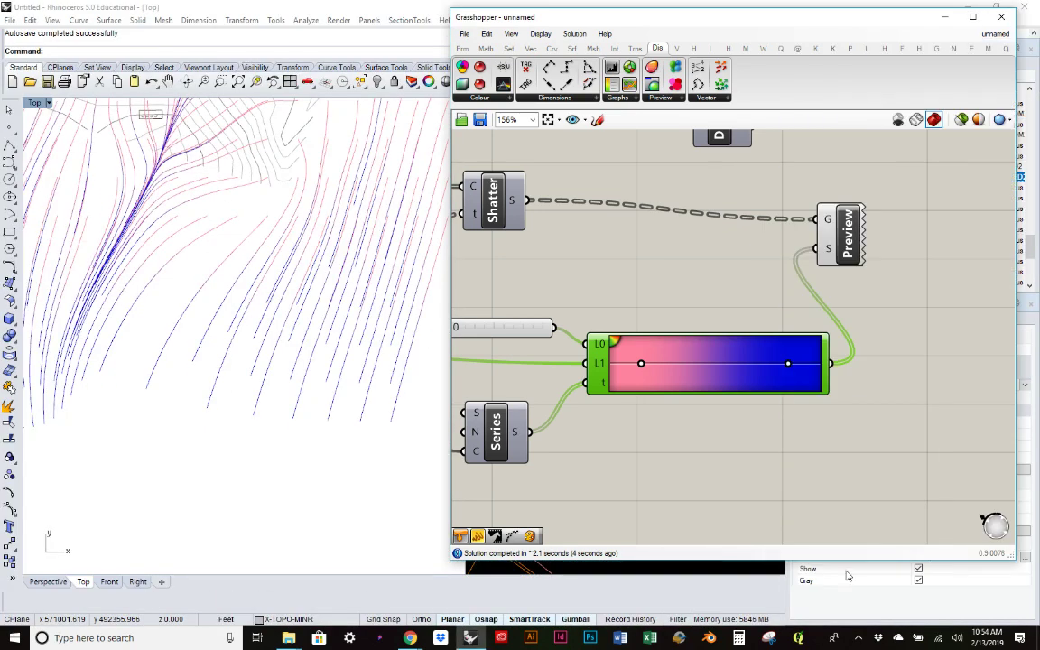
Recolour the flow Gradient's lower-end grip to light turquoise with hue 163° and commit the change
{"action": "right_click", "coordinate": [641, 364]}
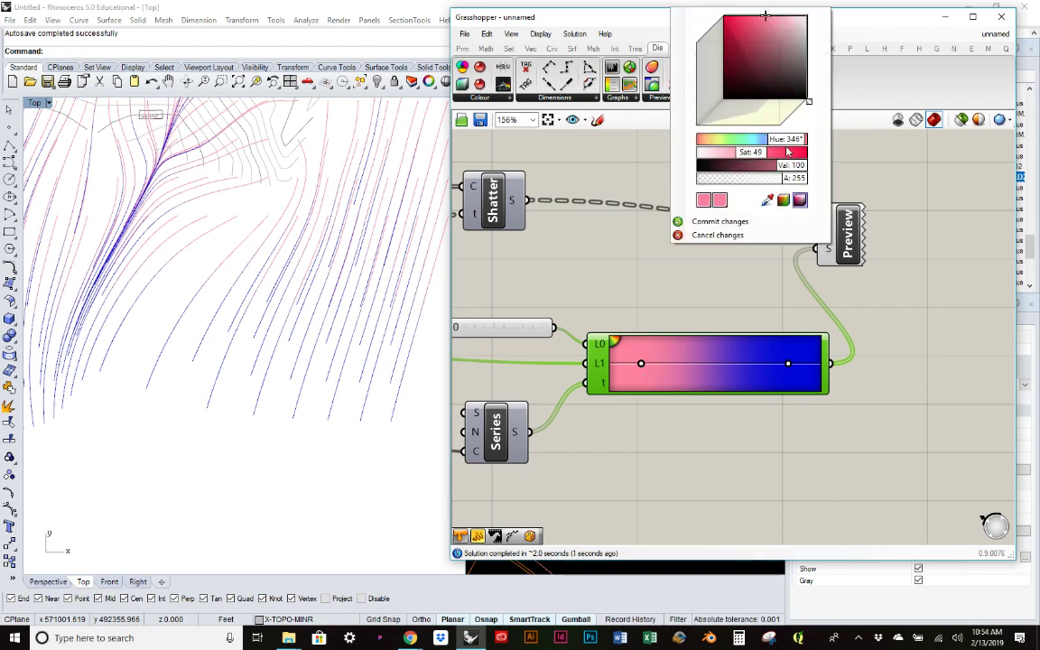
{"action": "left_click_drag", "start_coordinate": [790, 144], "coordinate": [752, 142]}
{"action": "left_click", "coordinate": [753, 143]}
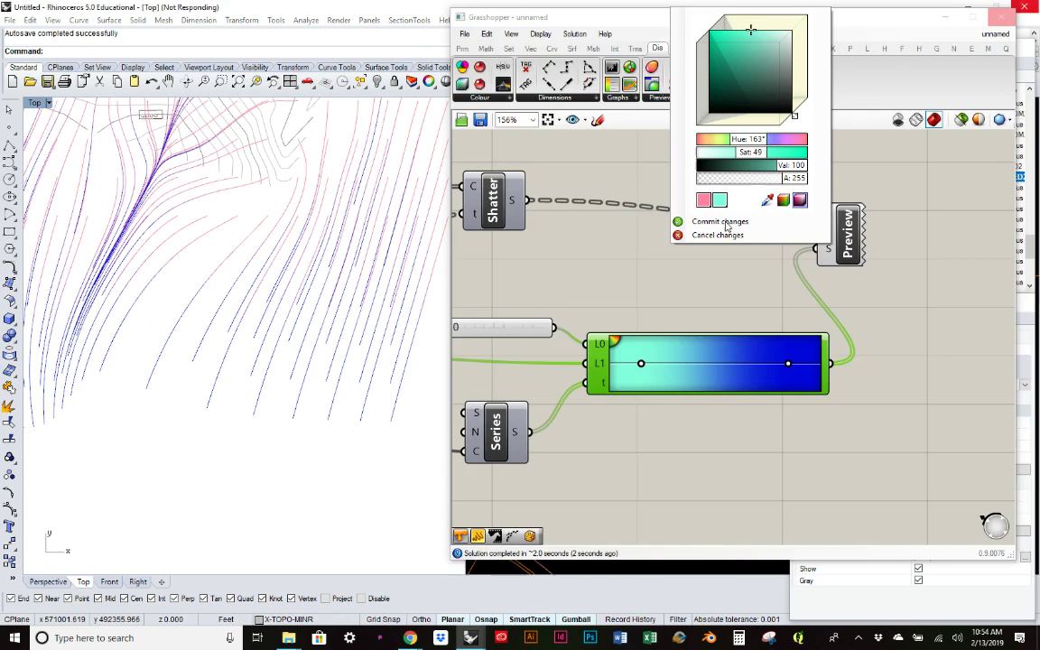
{"action": "left_click", "coordinate": [726, 223]}
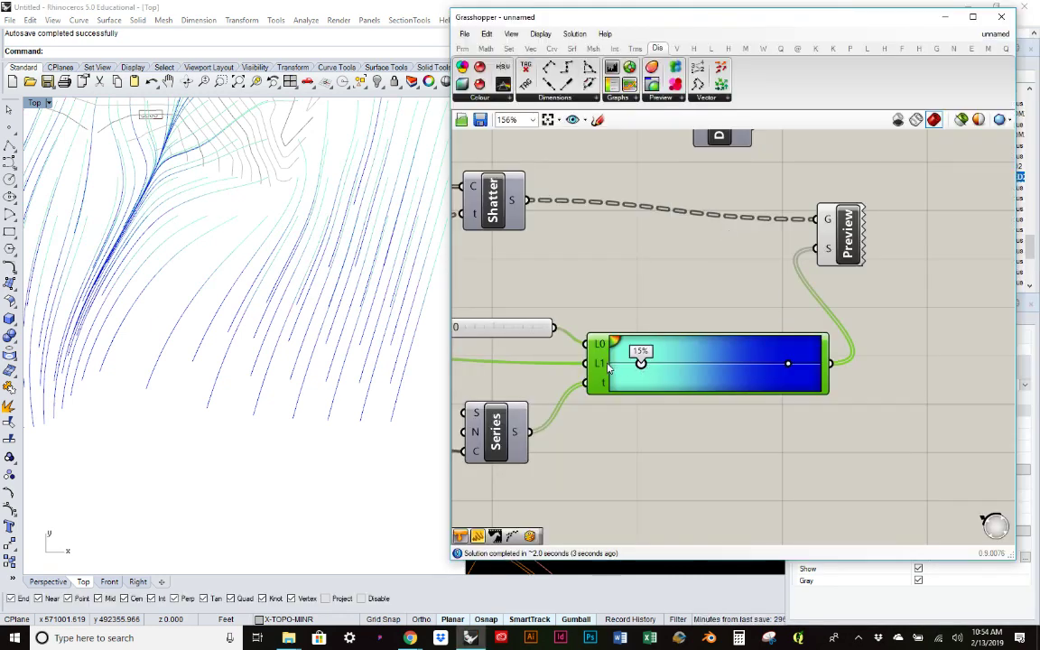
Move the flow Gradient's turquoise grip to its start and the blue grip almost to its end
{"action": "left_click_drag", "start_coordinate": [641, 364], "coordinate": [607, 367]}
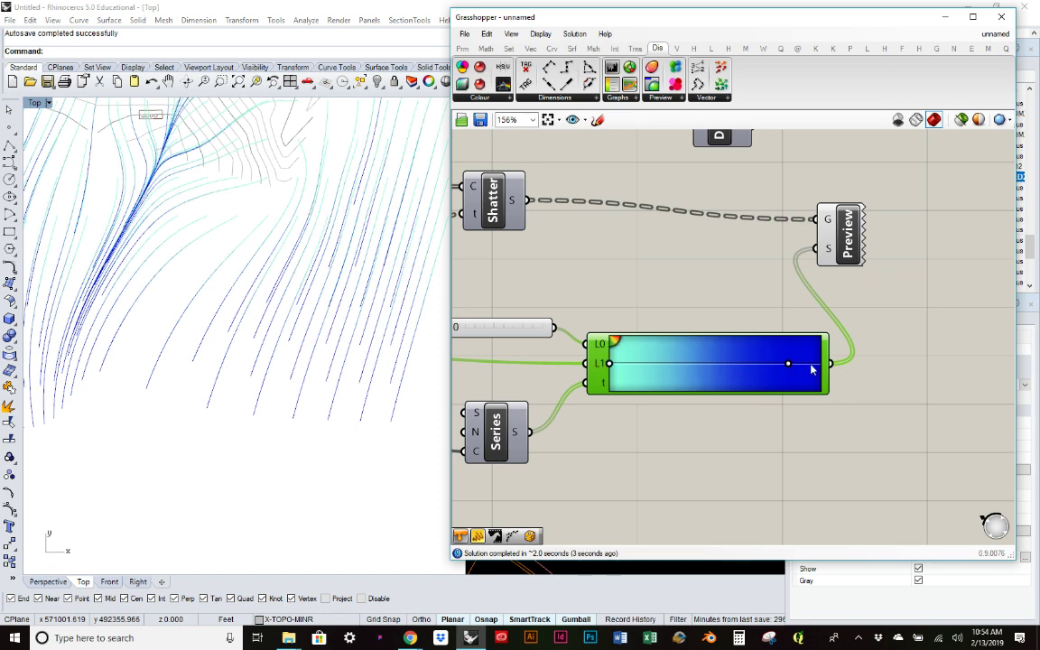
{"action": "mouse_move", "coordinate": [824, 369]}
{"action": "left_click_drag", "start_coordinate": [788, 362], "coordinate": [798, 364]}
{"action": "left_click_drag", "start_coordinate": [787, 363], "coordinate": [817, 363]}
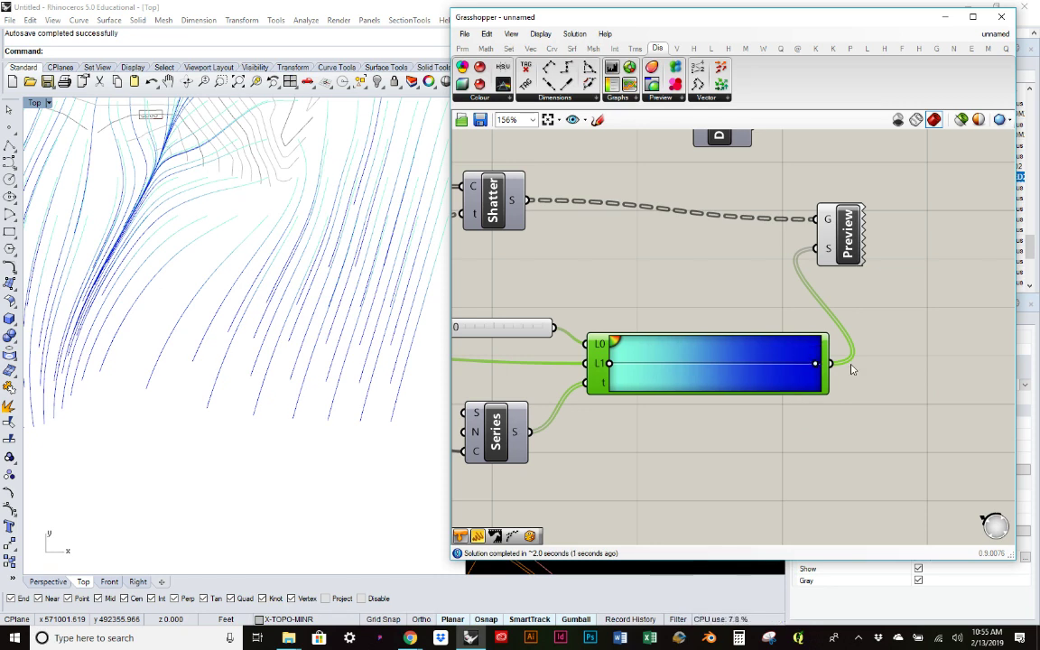
Examine the turquoise-to-blue flow lines across the whole terrain in the Top view, both close up and as an overview
{"action": "left_click", "coordinate": [595, 270]}
{"action": "right_click_drag", "start_coordinate": [296, 285], "coordinate": [222, 356]}
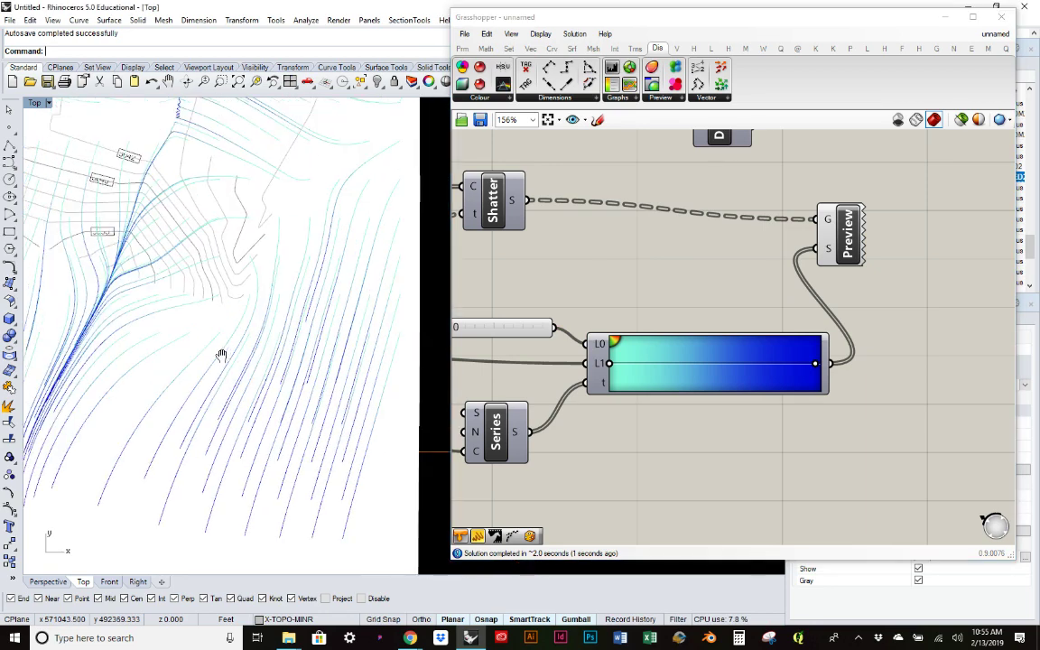
{"action": "scroll", "coordinate": [222, 356], "scroll_direction": "down", "scroll_amount": 2}
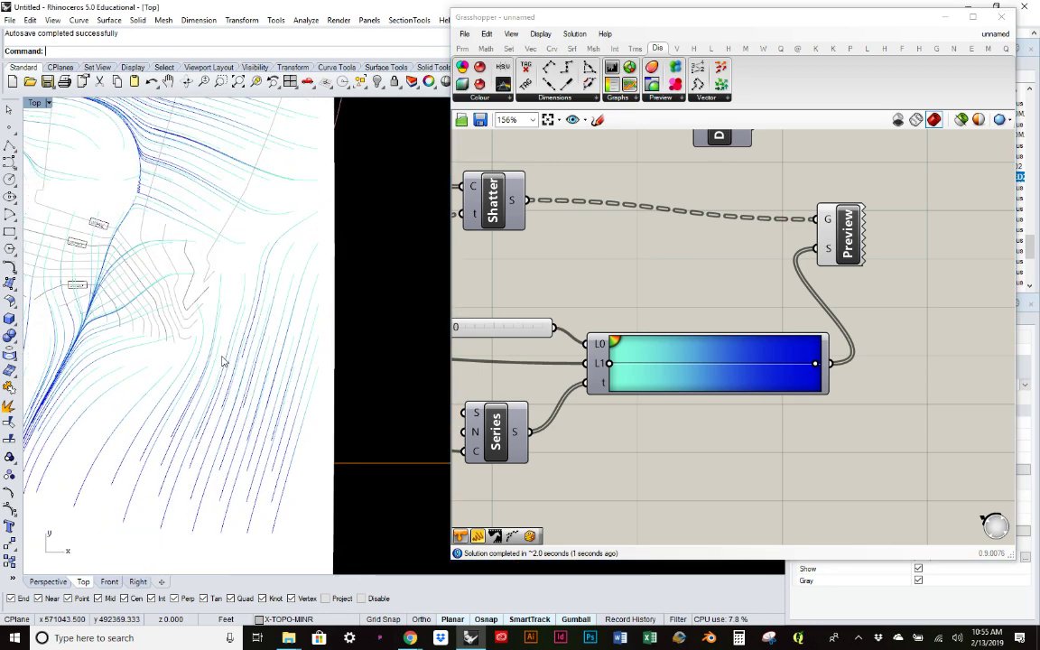
{"action": "scroll", "coordinate": [221, 360], "scroll_direction": "up", "scroll_amount": 1}
{"action": "scroll", "coordinate": [204, 359], "scroll_direction": "up", "scroll_amount": 1}
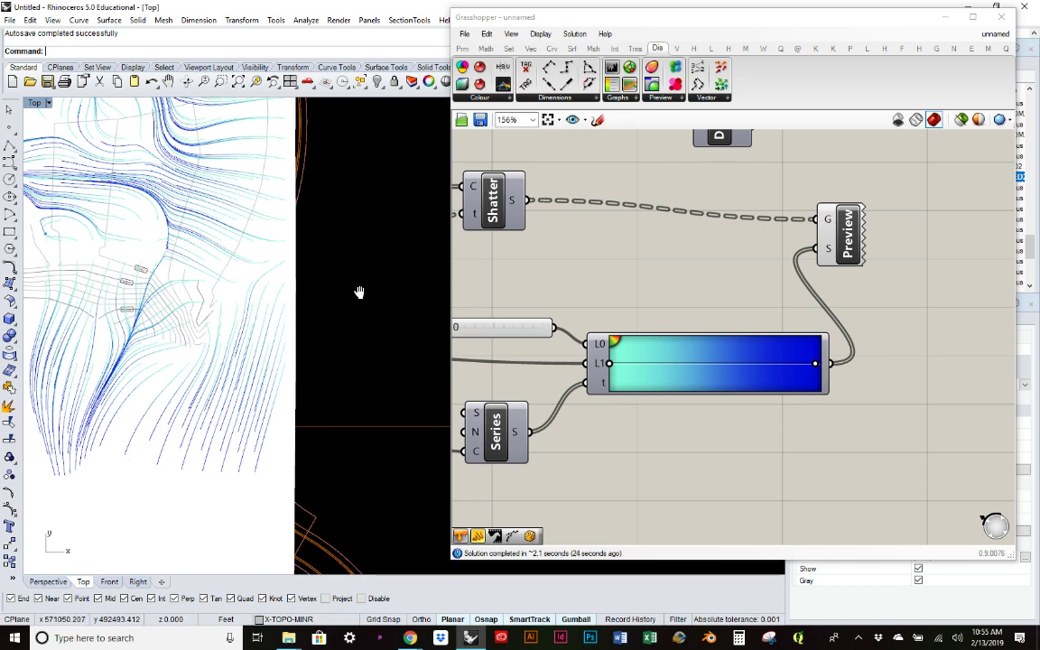
{"action": "right_click_drag", "start_coordinate": [359, 291], "coordinate": [417, 317]}
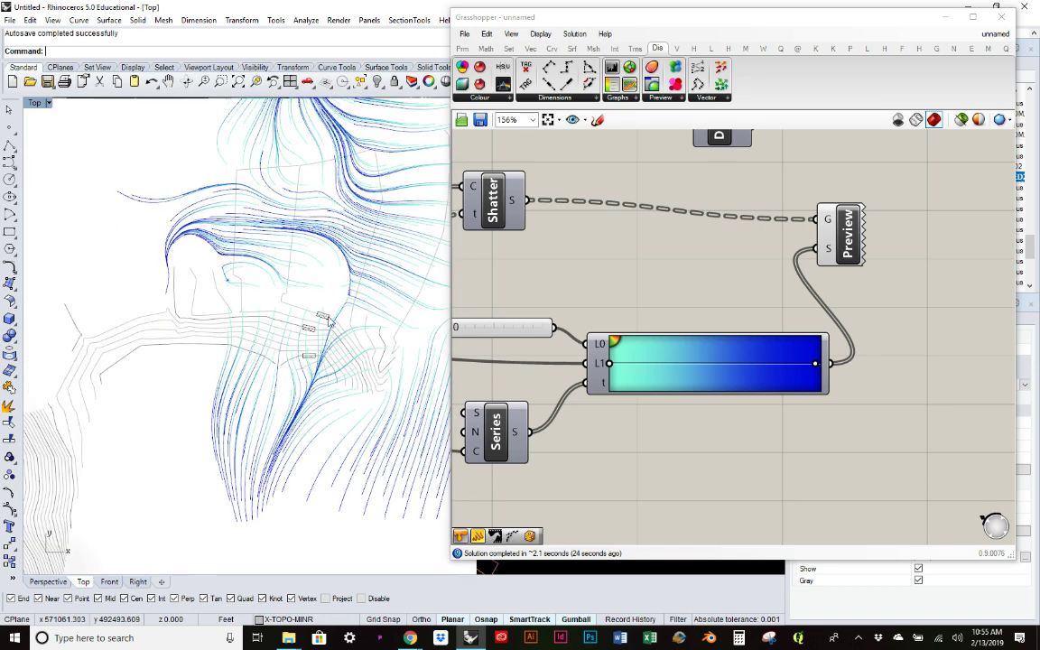
{"action": "scroll", "coordinate": [330, 320], "scroll_direction": "down", "scroll_amount": 2}
{"action": "scroll", "coordinate": [330, 316], "scroll_direction": "down", "scroll_amount": 2}
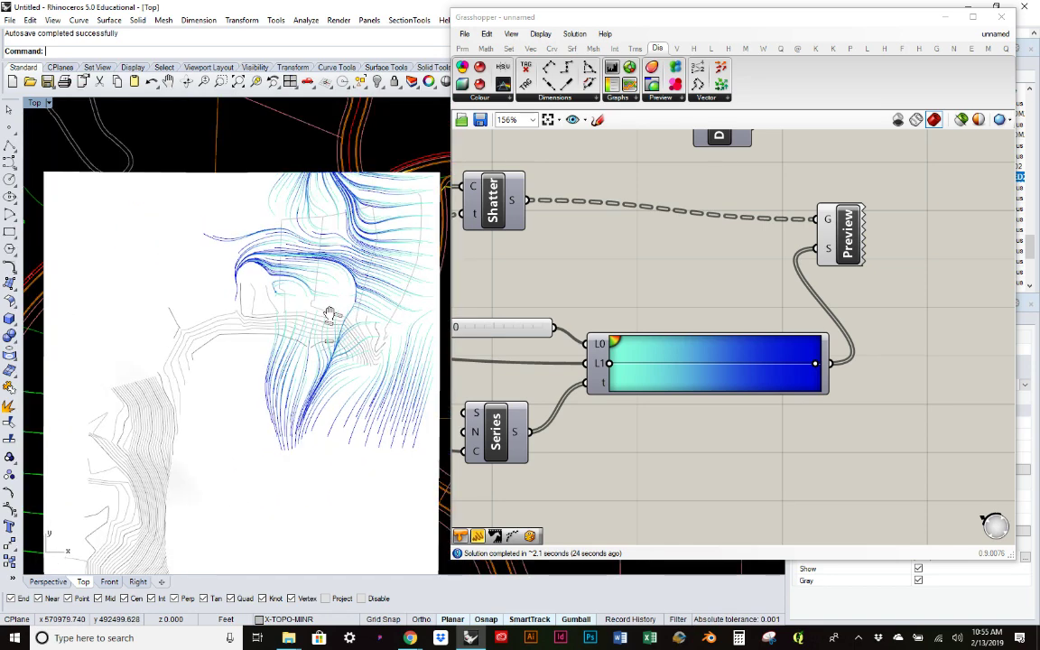
{"action": "right_click_drag", "start_coordinate": [329, 308], "coordinate": [298, 313]}
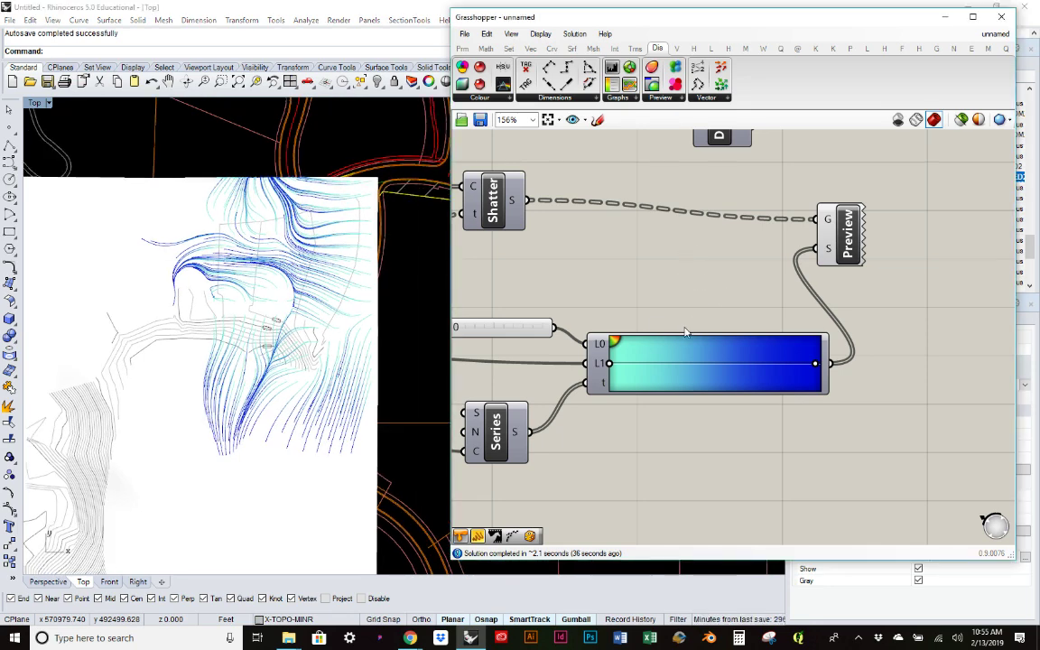
Disable the slope analysis components above the flow definition, from Z and Angle through the green-yellow-red Gradient to Construct Mesh
{"action": "right_click_drag", "start_coordinate": [645, 215], "coordinate": [621, 276]}
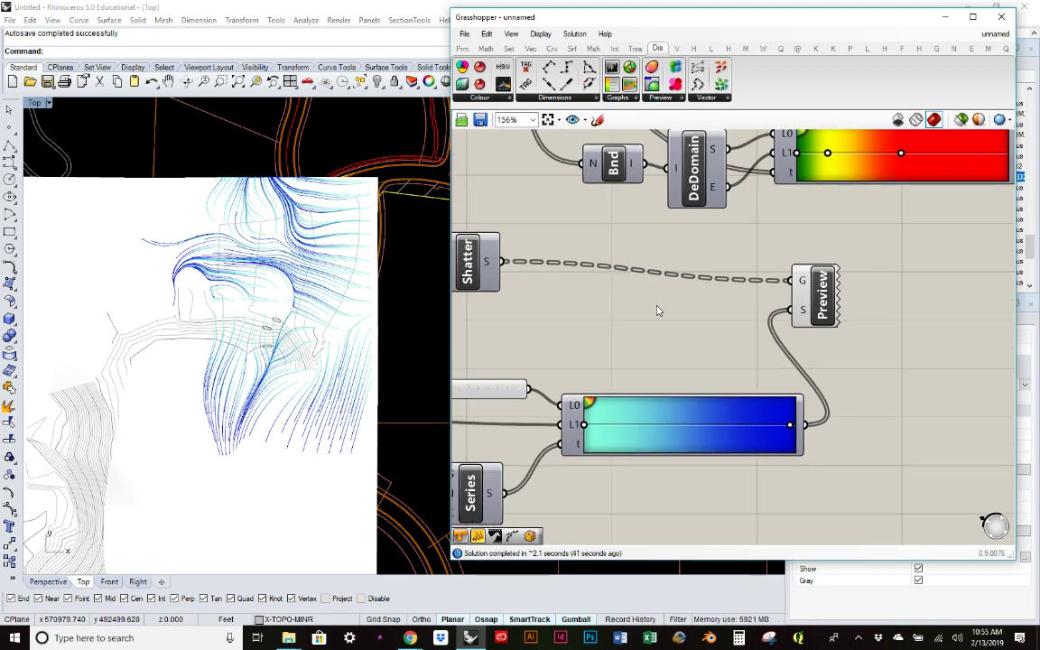
{"action": "scroll", "coordinate": [657, 310], "scroll_direction": "down", "scroll_amount": 5}
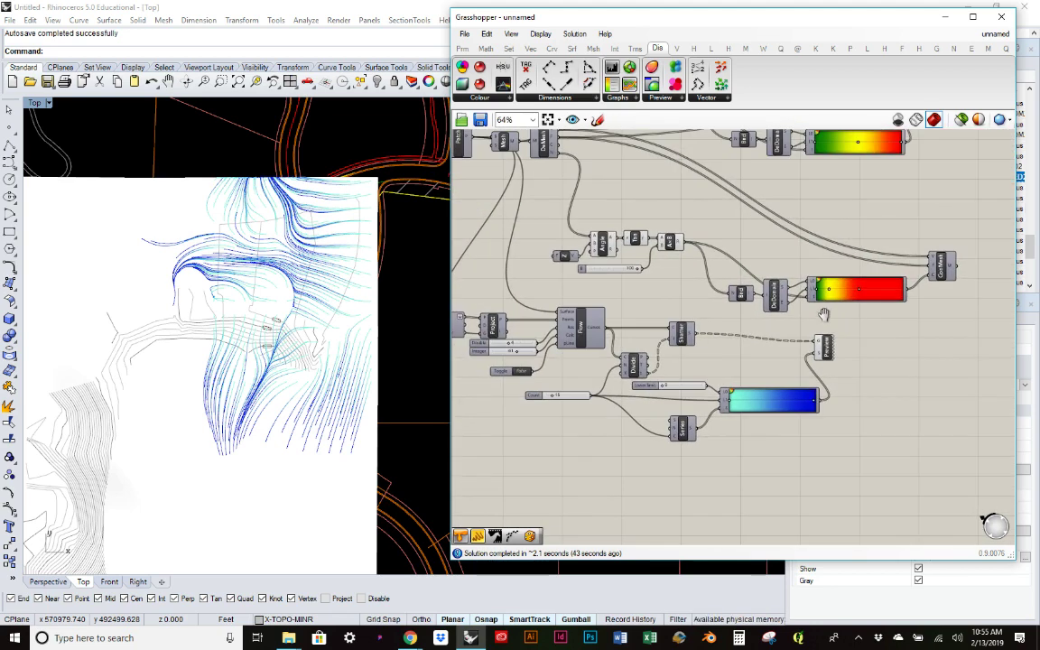
{"action": "left_click_drag", "start_coordinate": [971, 309], "coordinate": [556, 204]}
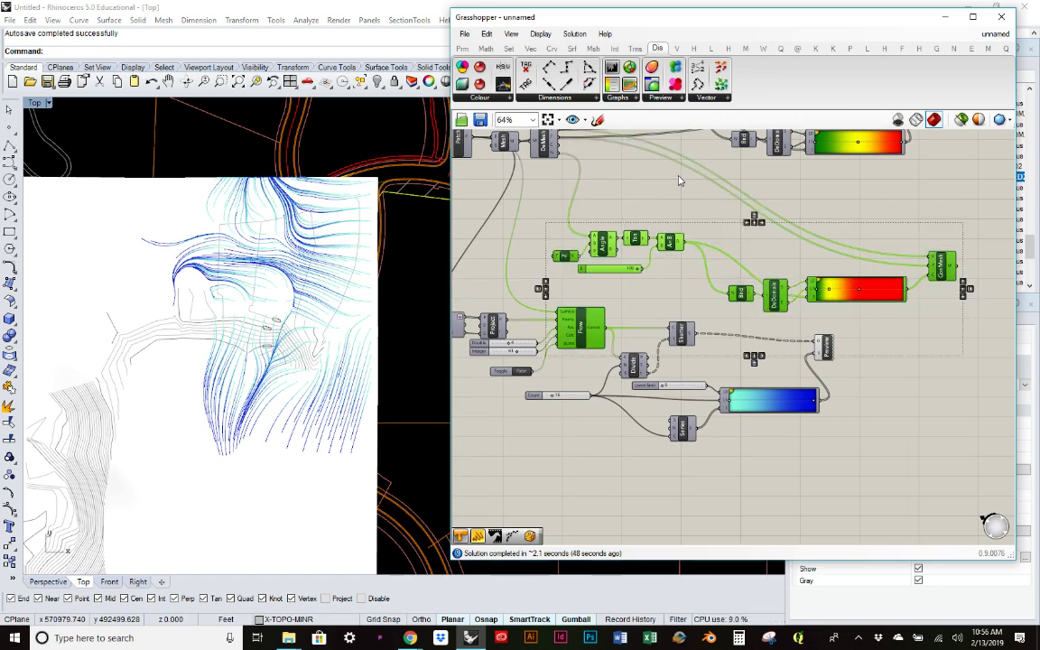
{"action": "left_click", "coordinate": [681, 179]}
{"action": "left_click_drag", "start_coordinate": [979, 296], "coordinate": [563, 208]}
{"action": "middle_click", "coordinate": [611, 198]}
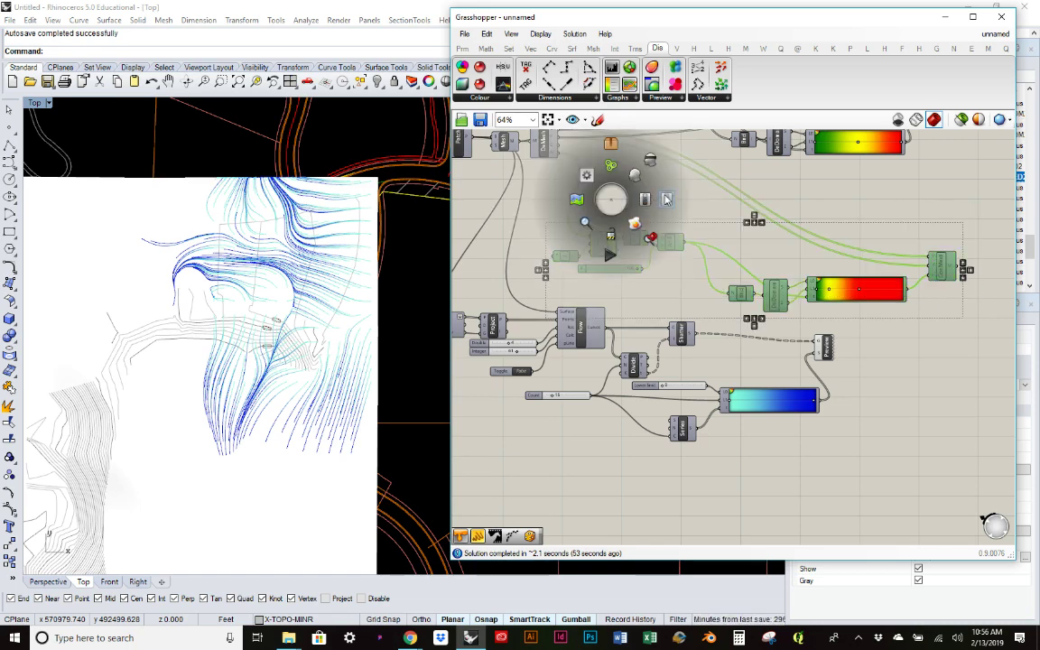
{"action": "left_click", "coordinate": [914, 360]}
{"action": "left_click", "coordinate": [912, 362]}
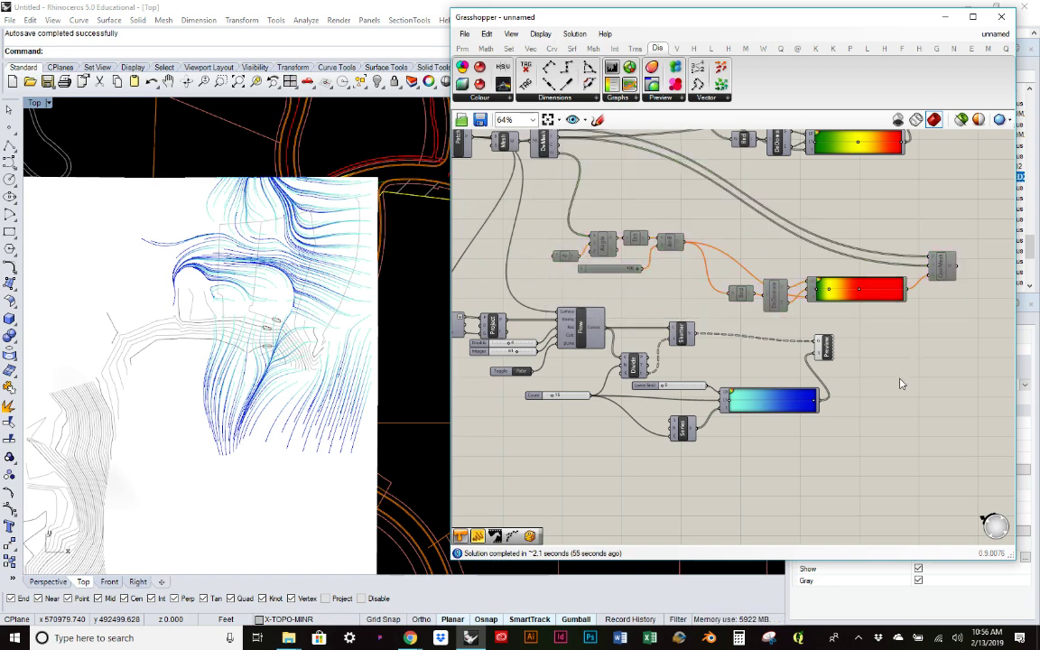
Add an End Points component between Shatter and Custom Preview and connect Flow's Curves output to its C input
{"action": "right_click_drag", "start_coordinate": [889, 372], "coordinate": [833, 288]}
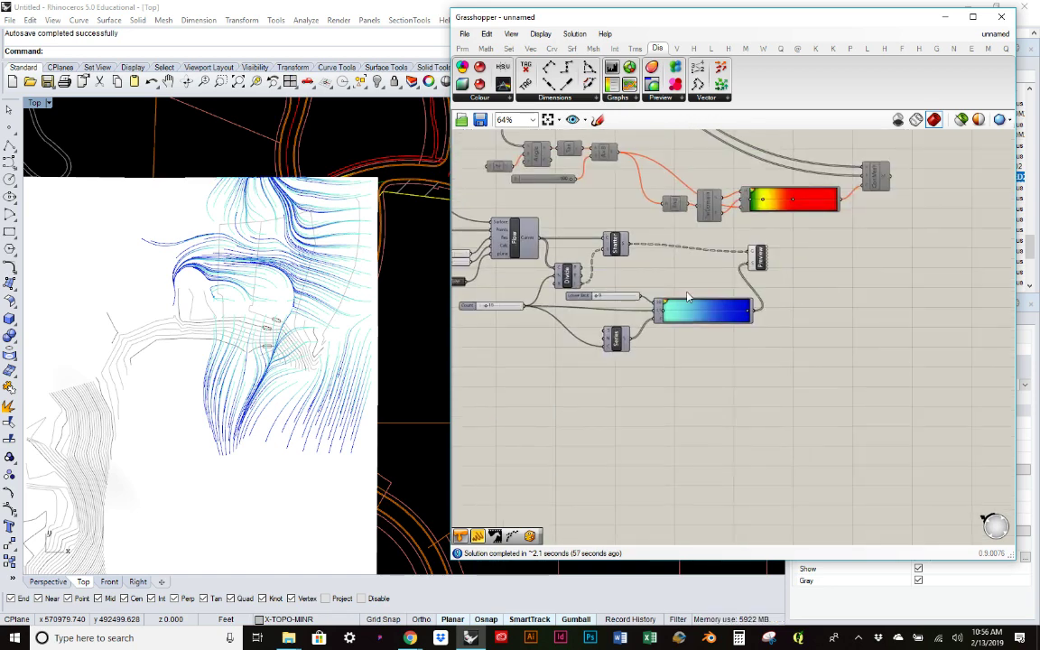
{"action": "scroll", "coordinate": [637, 292], "scroll_direction": "up", "scroll_amount": 5}
{"action": "right_click_drag", "start_coordinate": [686, 297], "coordinate": [816, 323]}
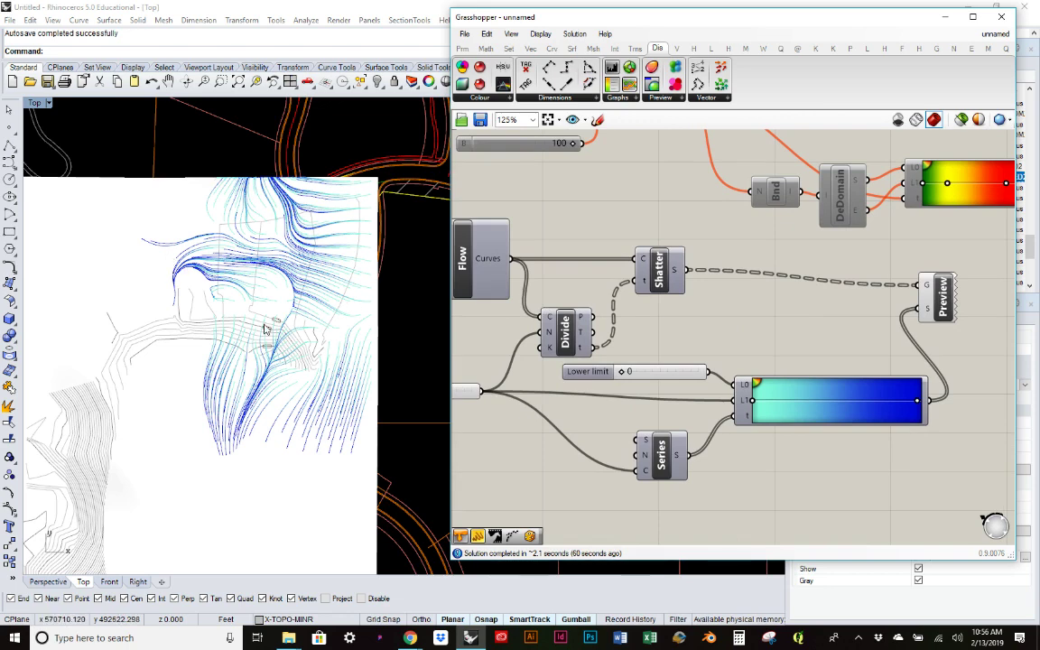
{"action": "scroll", "coordinate": [253, 332], "scroll_direction": "up", "scroll_amount": 1}
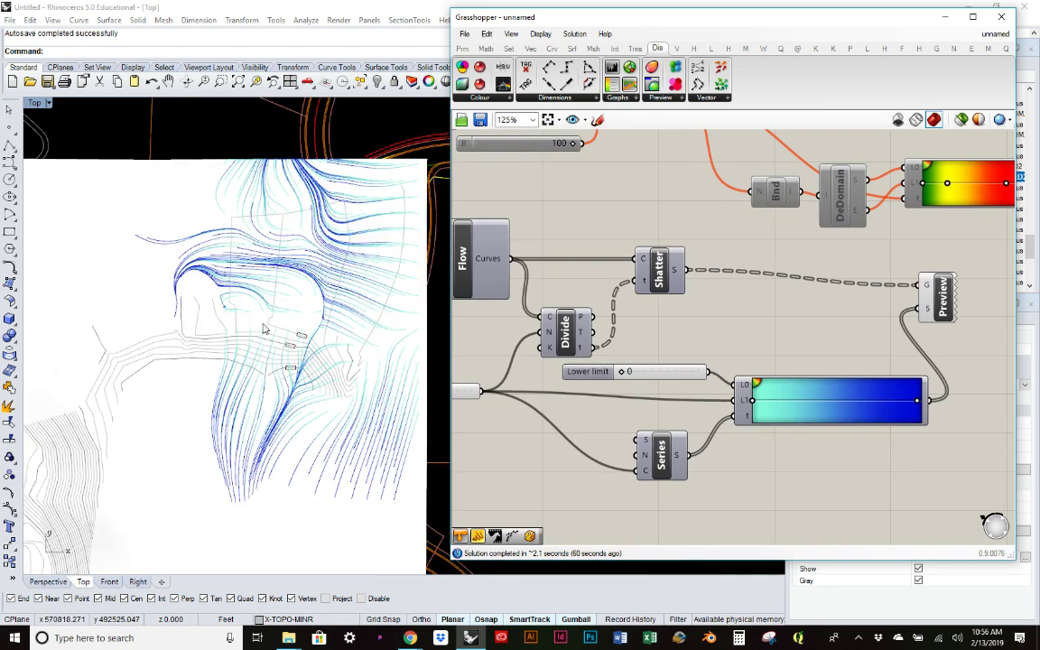
{"action": "scroll", "coordinate": [177, 272], "scroll_direction": "up", "scroll_amount": 1}
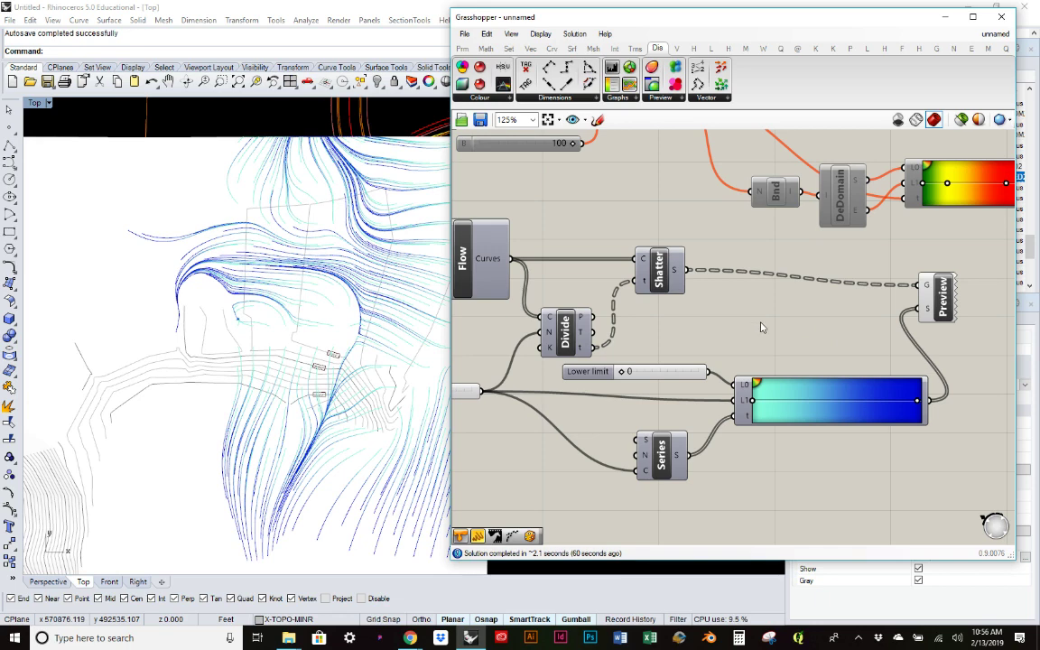
{"action": "right_click_drag", "start_coordinate": [746, 318], "coordinate": [695, 299]}
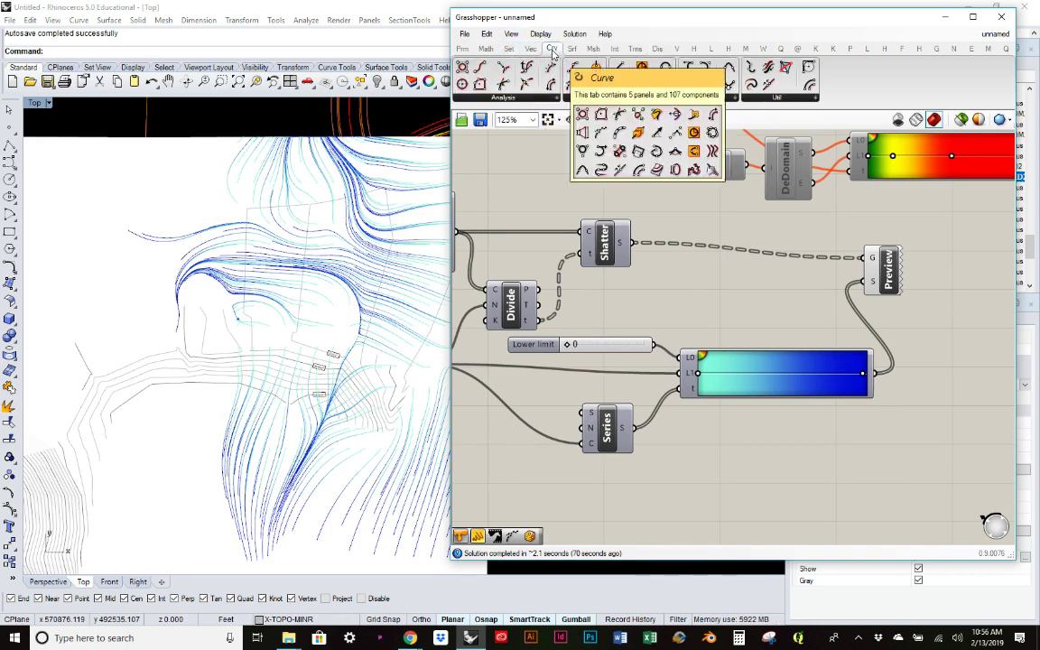
{"action": "left_click", "coordinate": [551, 48]}
{"action": "left_click_drag", "start_coordinate": [479, 68], "coordinate": [728, 260]}
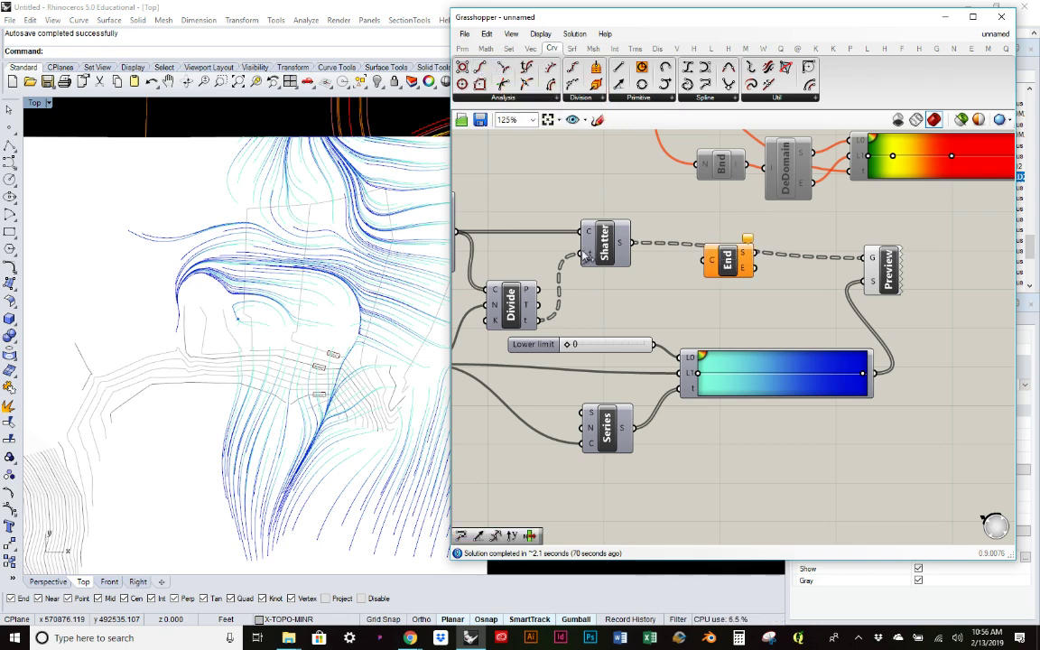
{"action": "right_click_drag", "start_coordinate": [562, 244], "coordinate": [622, 243]}
{"action": "left_click_drag", "start_coordinate": [516, 232], "coordinate": [792, 269]}
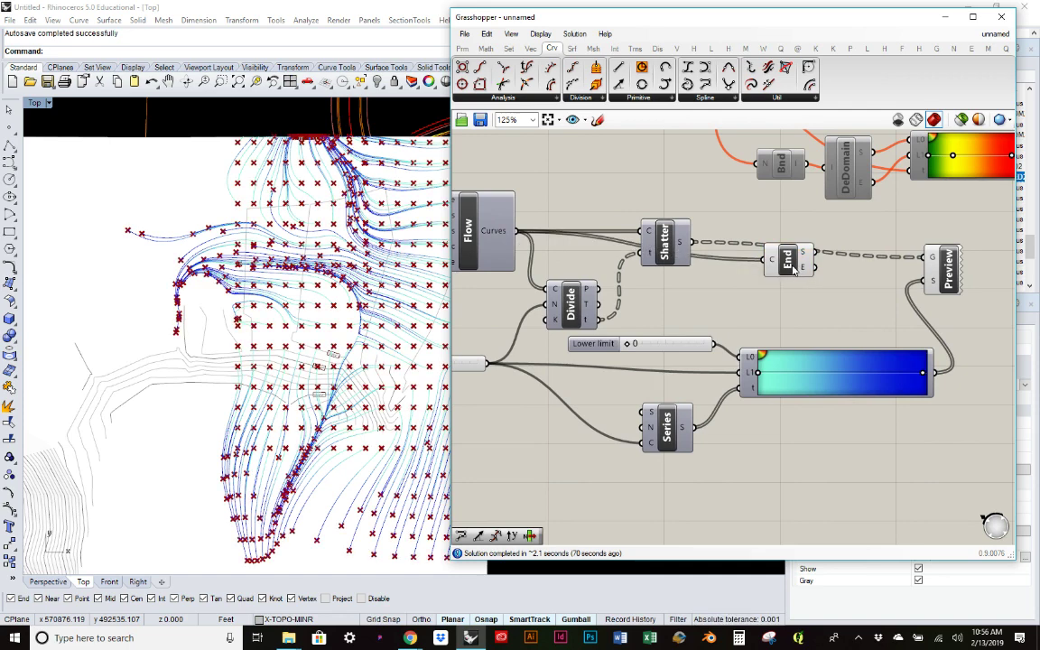
Place End Points above Custom Preview, and move Custom Preview and the turquoise-to-blue Gradient further down to clear space on the canvas
{"action": "left_click", "coordinate": [788, 258]}
{"action": "left_click_drag", "start_coordinate": [938, 249], "coordinate": [935, 231]}
{"action": "right_click_drag", "start_coordinate": [966, 317], "coordinate": [833, 281]}
{"action": "left_click", "coordinate": [868, 381]}
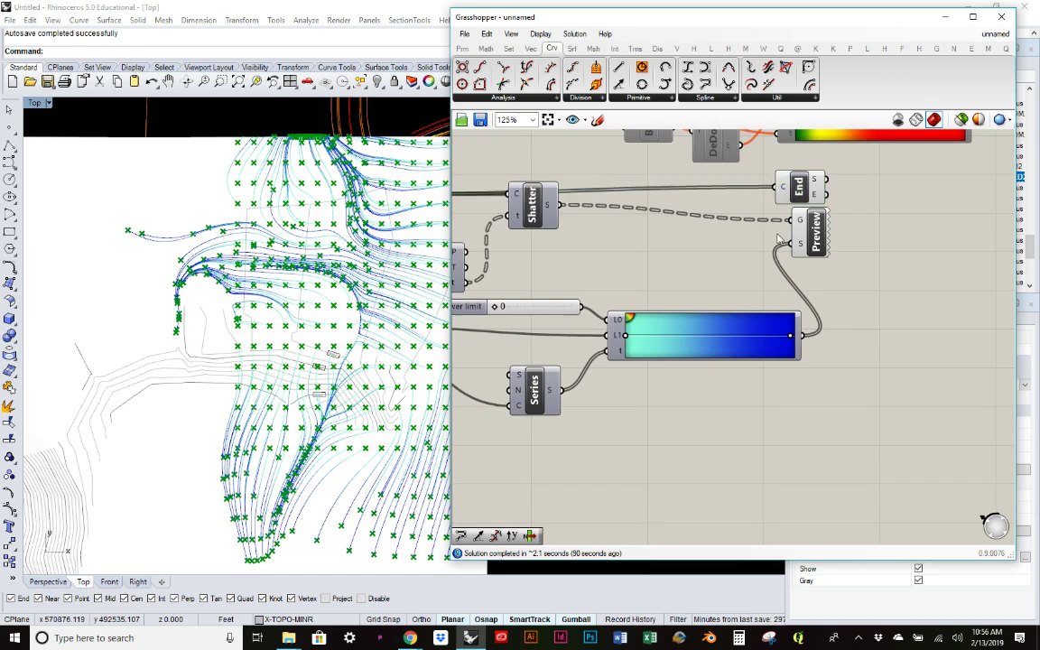
{"action": "left_click_drag", "start_coordinate": [773, 231], "coordinate": [899, 433]}
{"action": "left_click_drag", "start_coordinate": [815, 241], "coordinate": [826, 305]}
Move End Points slightly closer to Custom Preview and turn off its point preview in the viewport
{"action": "left_click", "coordinate": [823, 207]}
{"action": "left_click", "coordinate": [809, 190]}
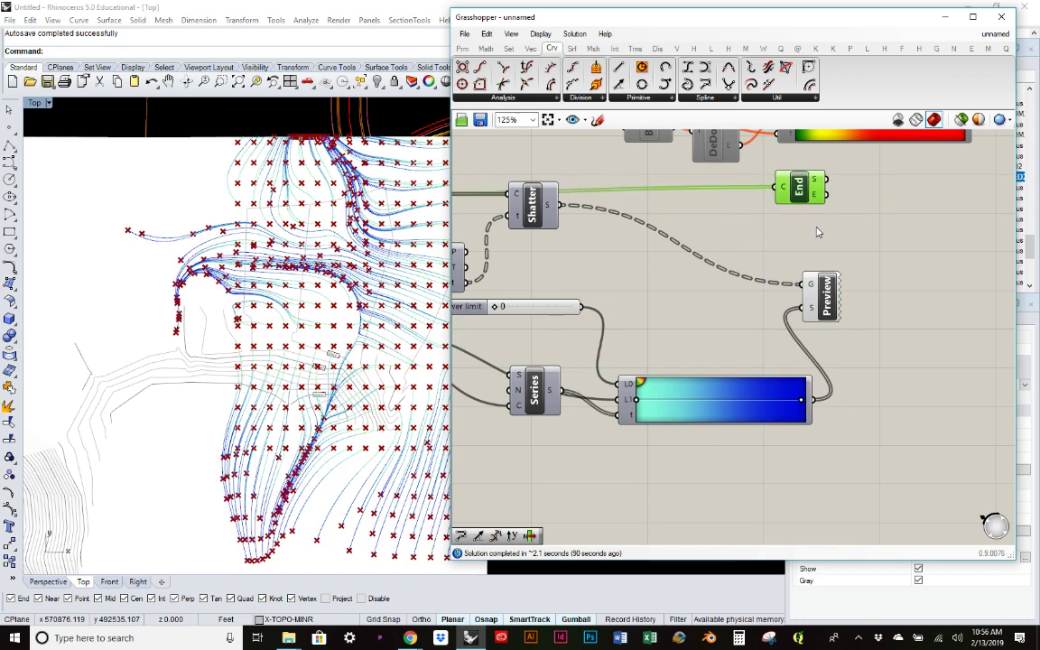
{"action": "left_click_drag", "start_coordinate": [807, 189], "coordinate": [817, 219]}
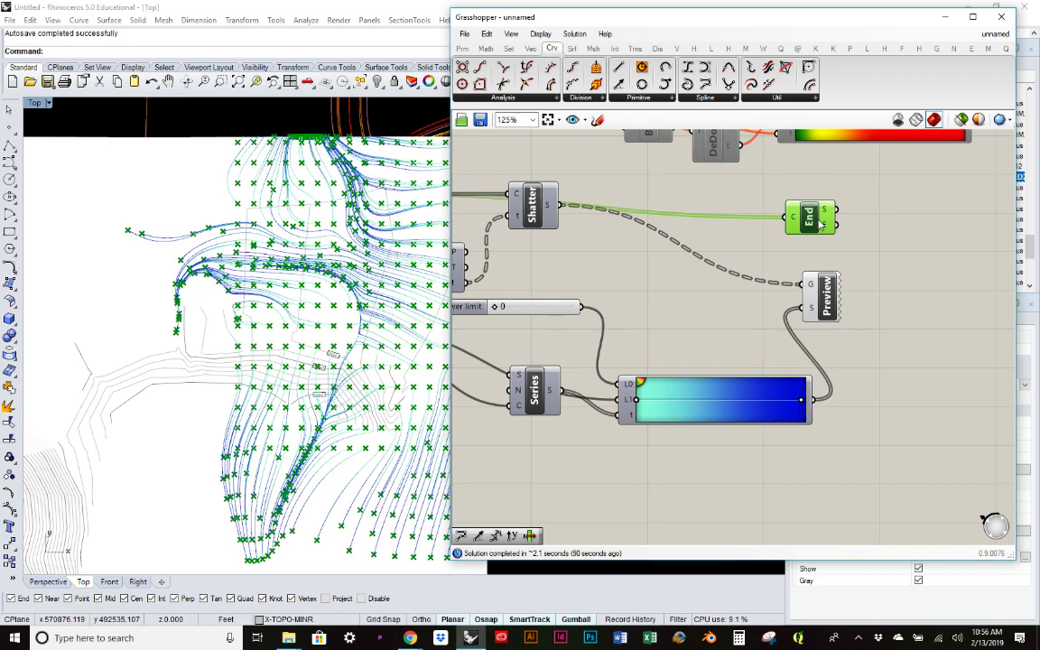
{"action": "left_click", "coordinate": [894, 238]}
{"action": "left_click", "coordinate": [810, 217]}
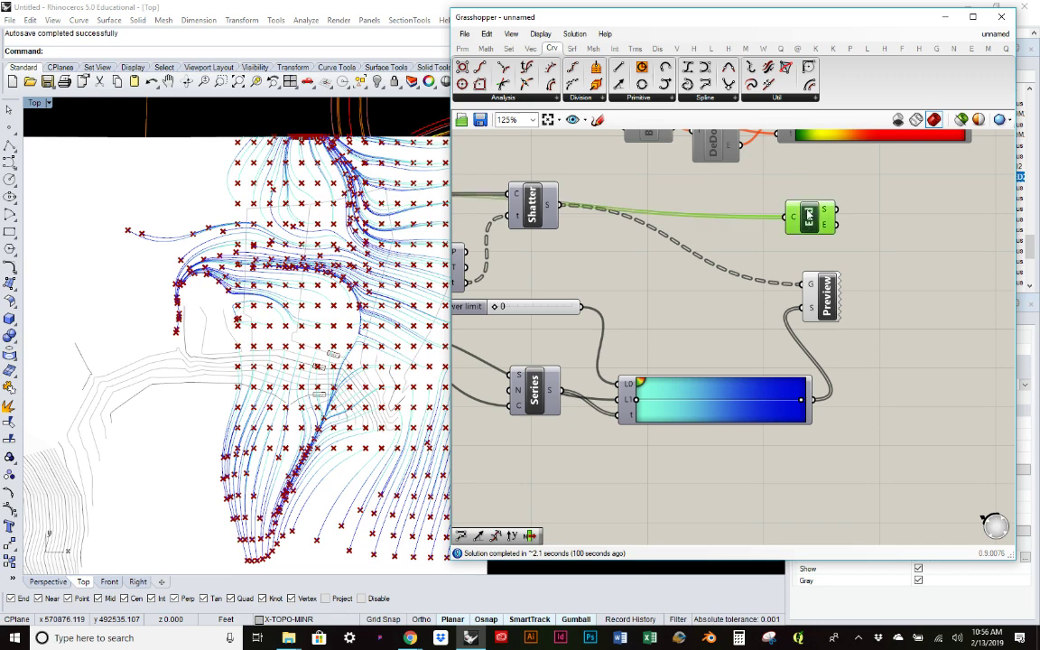
{"action": "right_click", "coordinate": [810, 217]}
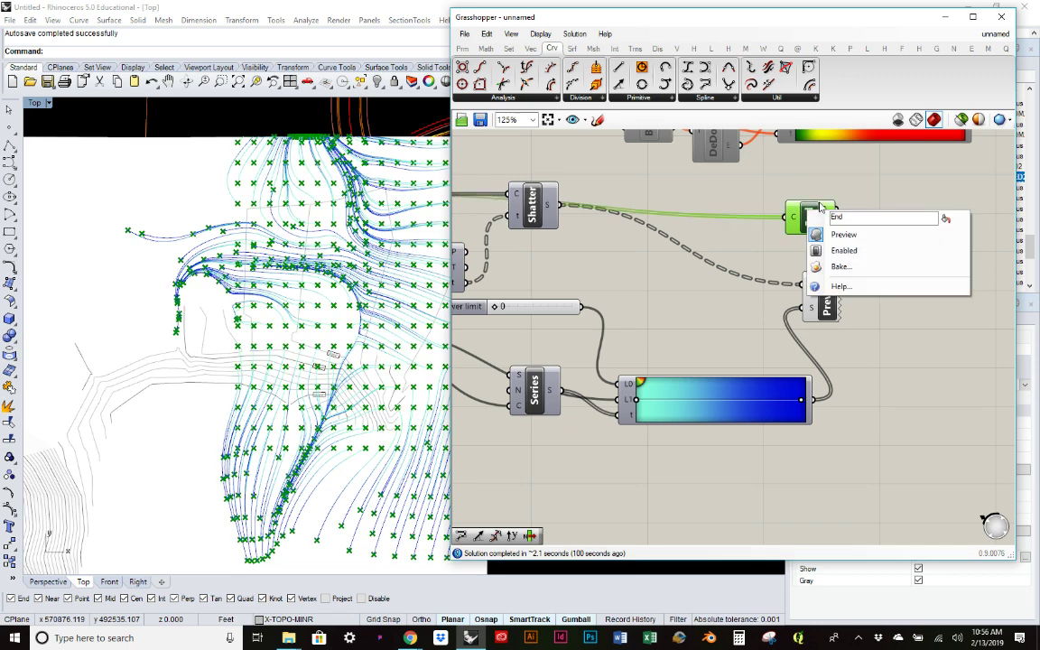
{"action": "left_click", "coordinate": [846, 233]}
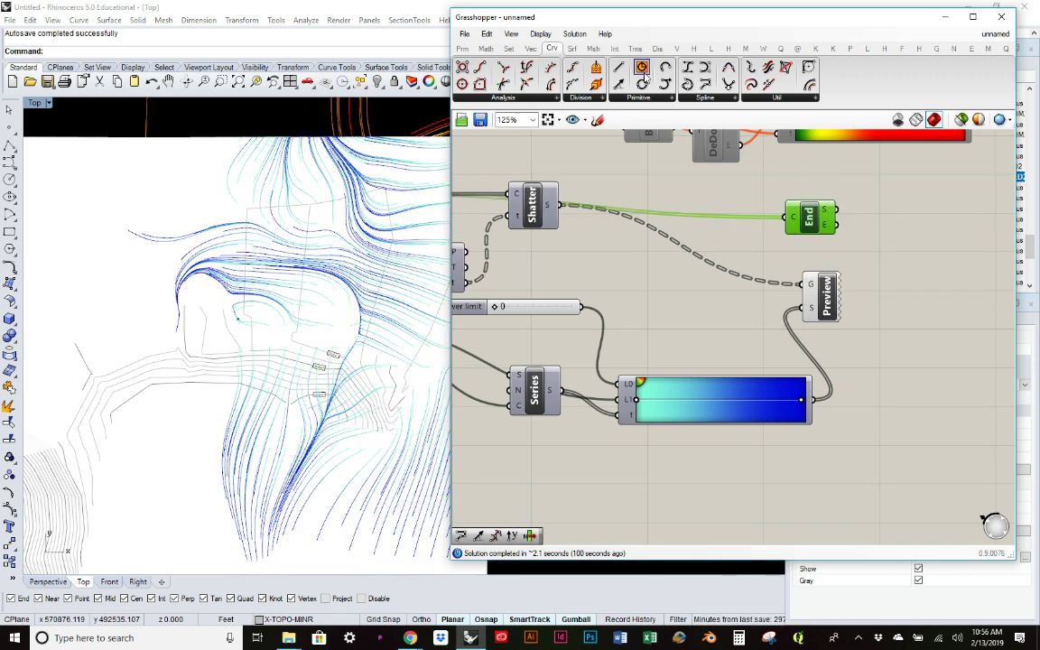
Add a Circle component beyond End Points and connect End Points' S output to its P input
{"action": "left_click_drag", "start_coordinate": [642, 67], "coordinate": [939, 230]}
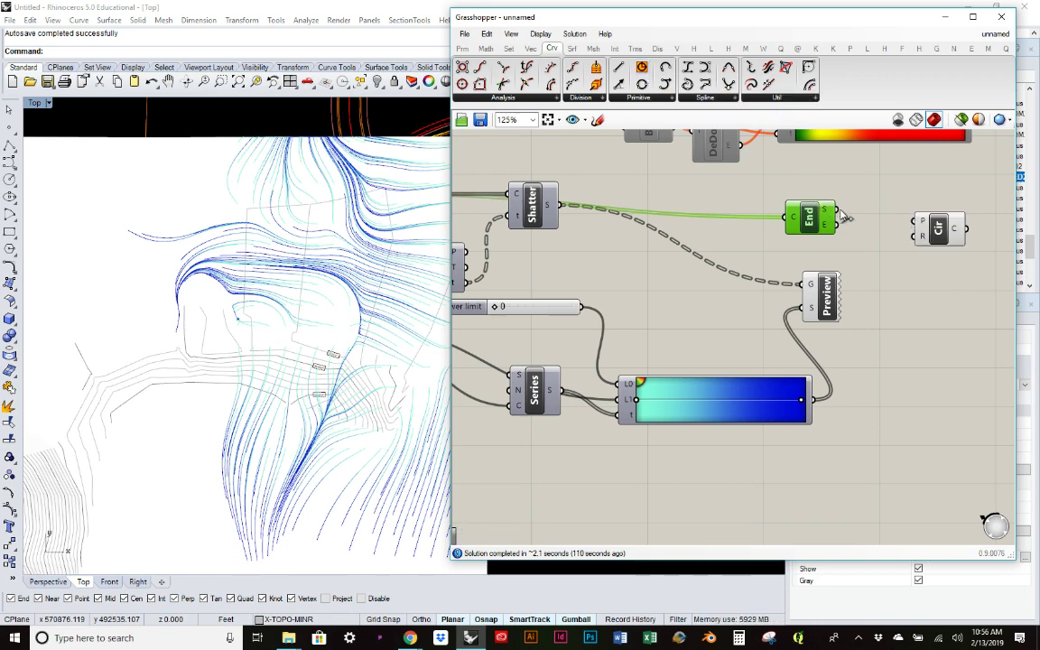
{"action": "left_click_drag", "start_coordinate": [838, 211], "coordinate": [915, 220]}
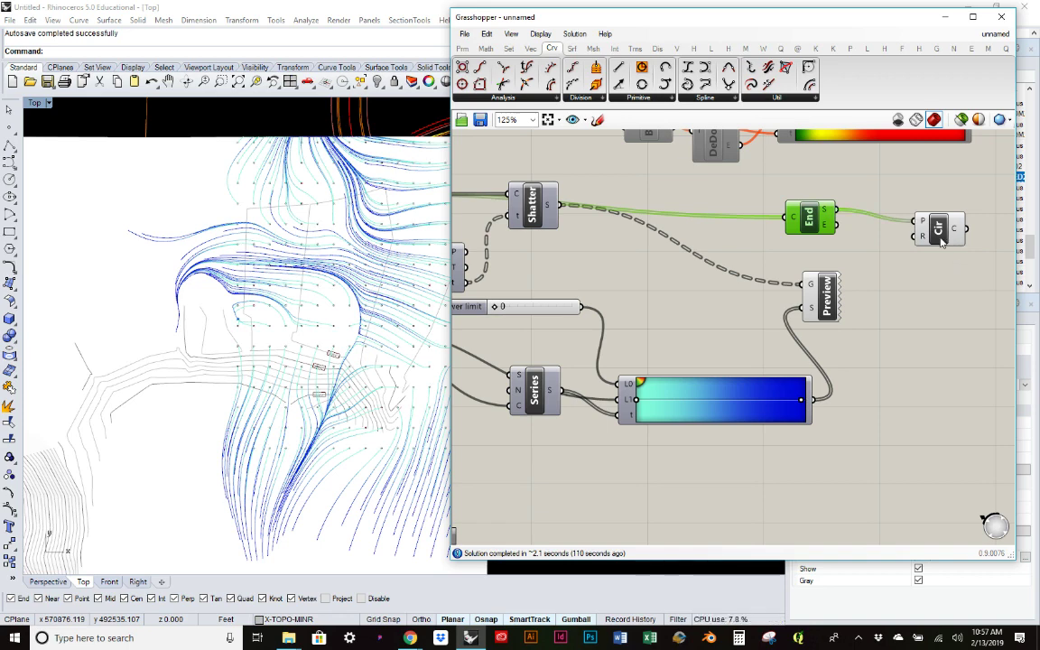
{"action": "left_click", "coordinate": [946, 228]}
{"action": "left_click_drag", "start_coordinate": [949, 225], "coordinate": [965, 209]}
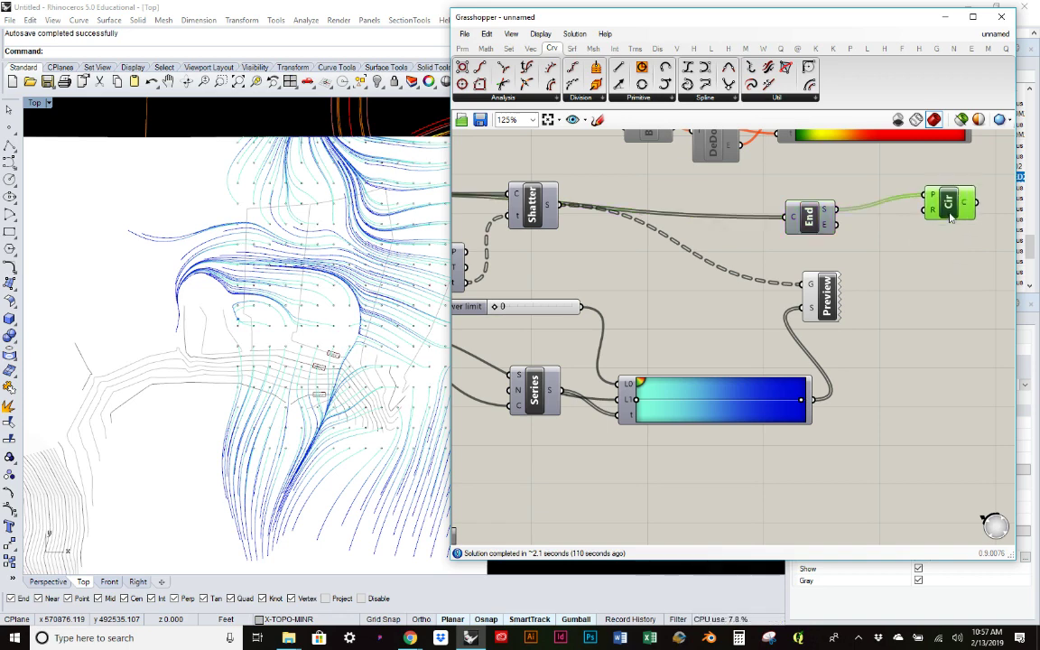
Check the hue, saturation and value of the turquoise grip on the flow Gradient without changing it
{"action": "scroll", "coordinate": [944, 233], "scroll_direction": "up", "scroll_amount": 3}
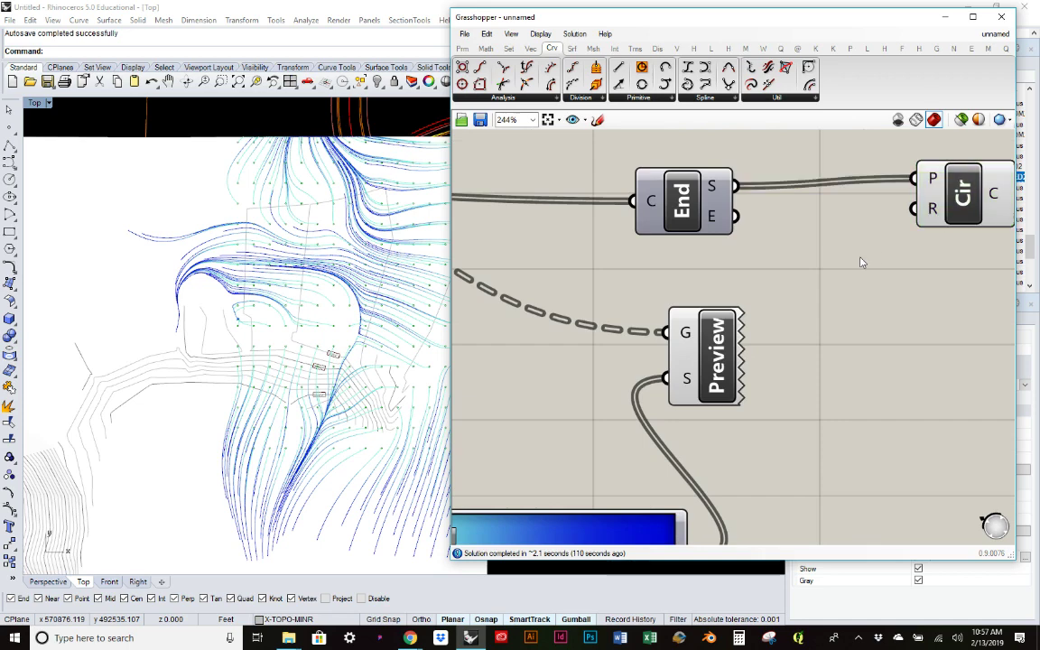
{"action": "right_click_drag", "start_coordinate": [869, 257], "coordinate": [866, 182]}
{"action": "right_click_drag", "start_coordinate": [659, 346], "coordinate": [813, 267]}
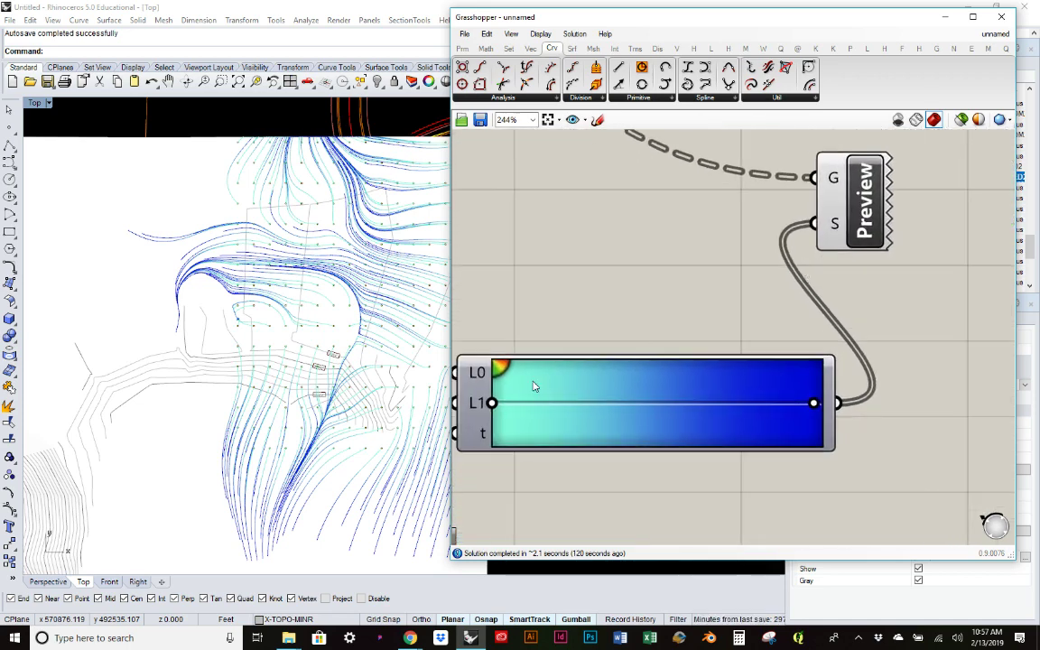
{"action": "right_click", "coordinate": [492, 404]}
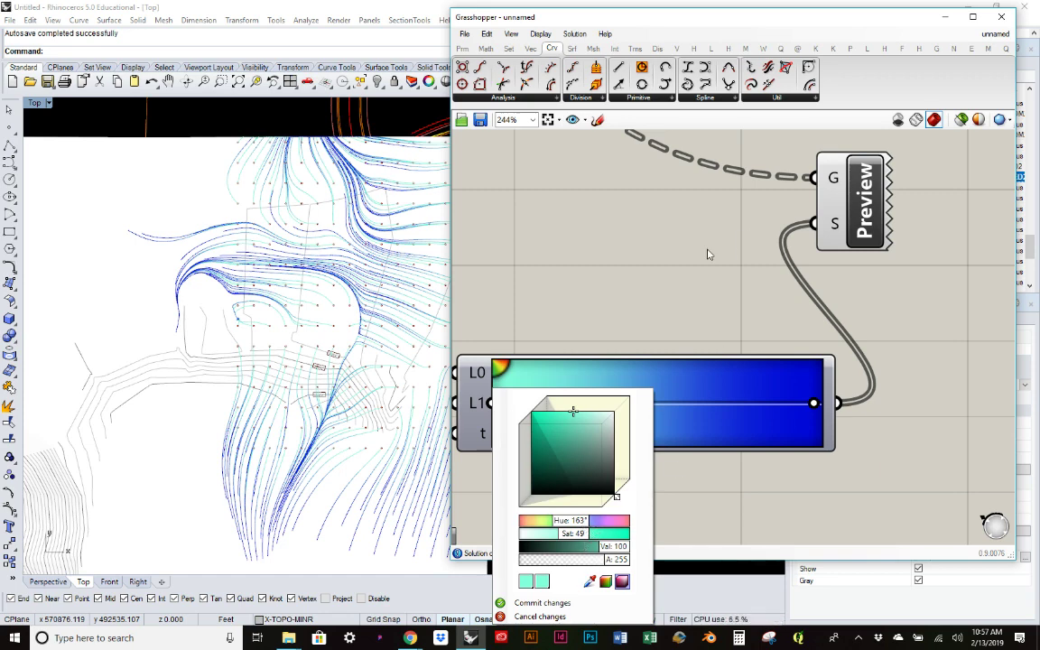
{"action": "left_click", "coordinate": [966, 232]}
Add a Colour Swatch component in the empty space below Circle
{"action": "right_click_drag", "start_coordinate": [965, 232], "coordinate": [647, 328]}
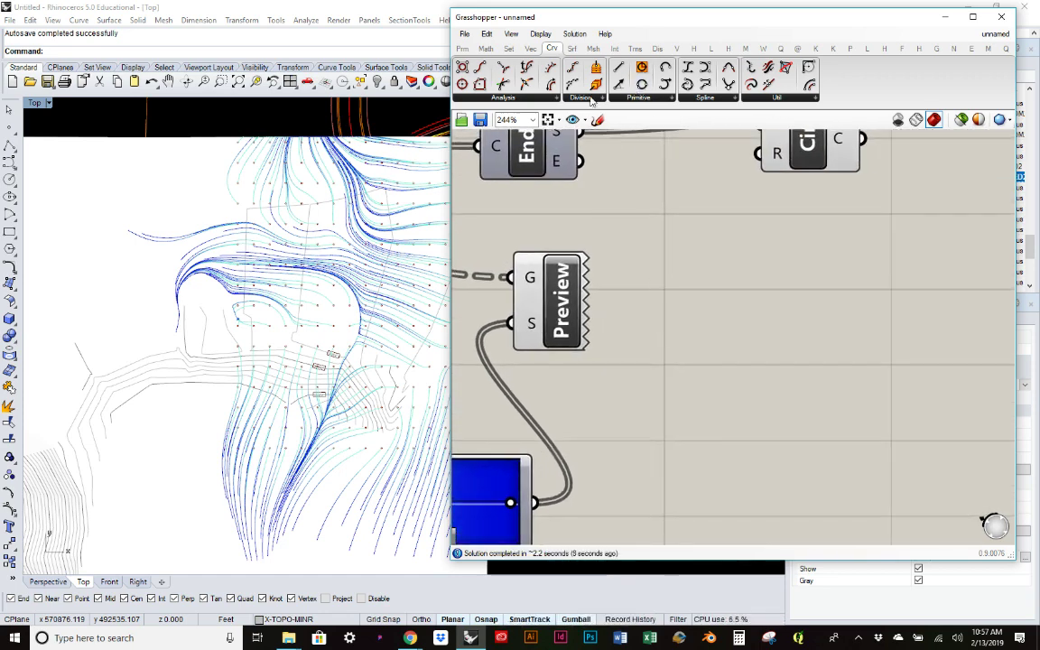
{"action": "double_click", "coordinate": [761, 290]}
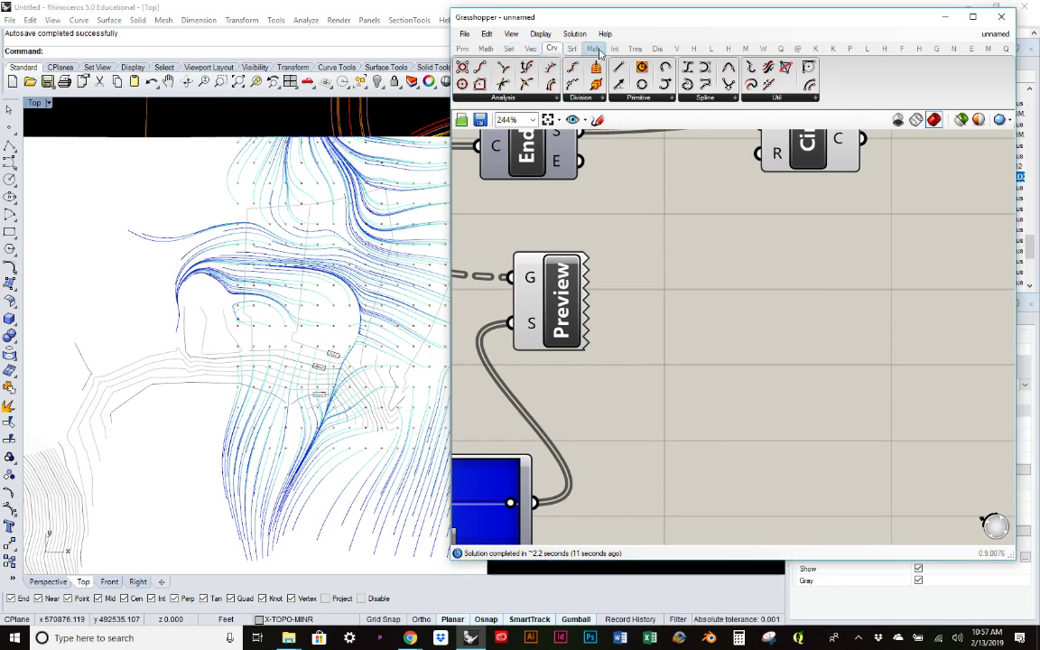
{"action": "mouse_move", "coordinate": [656, 55]}
{"action": "left_click", "coordinate": [656, 51]}
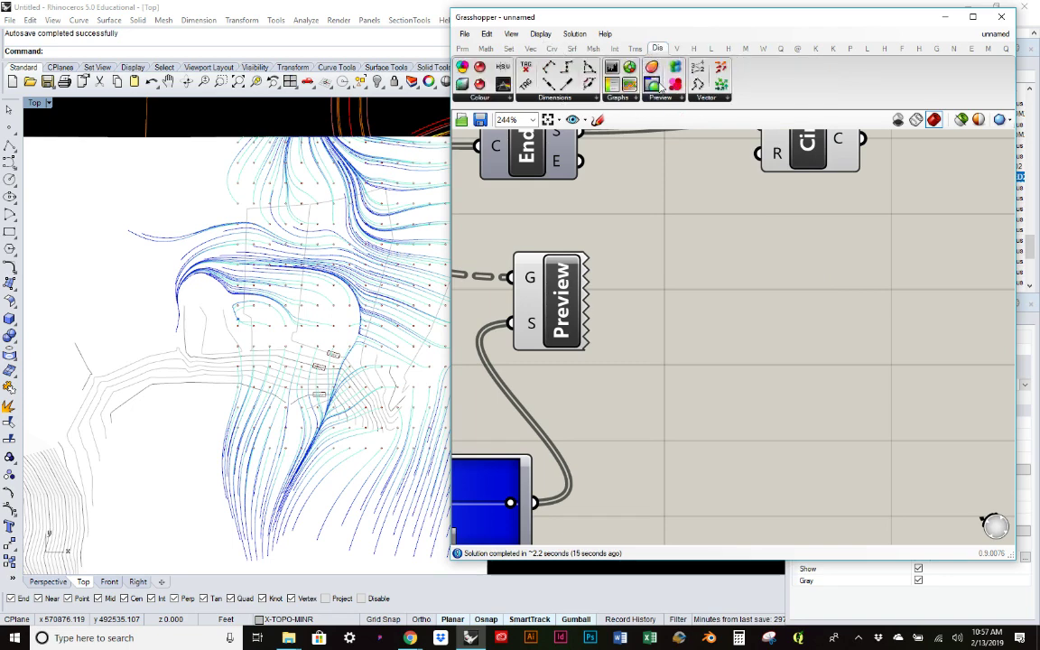
{"action": "left_click", "coordinate": [462, 48]}
{"action": "left_click", "coordinate": [644, 96]}
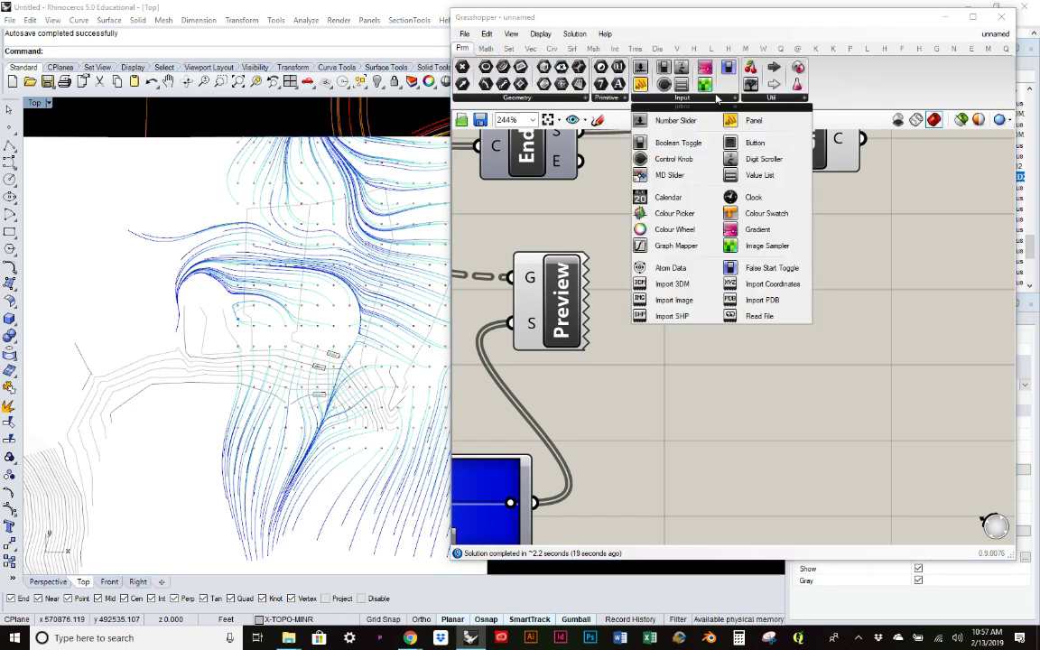
{"action": "left_click_drag", "start_coordinate": [778, 213], "coordinate": [825, 259]}
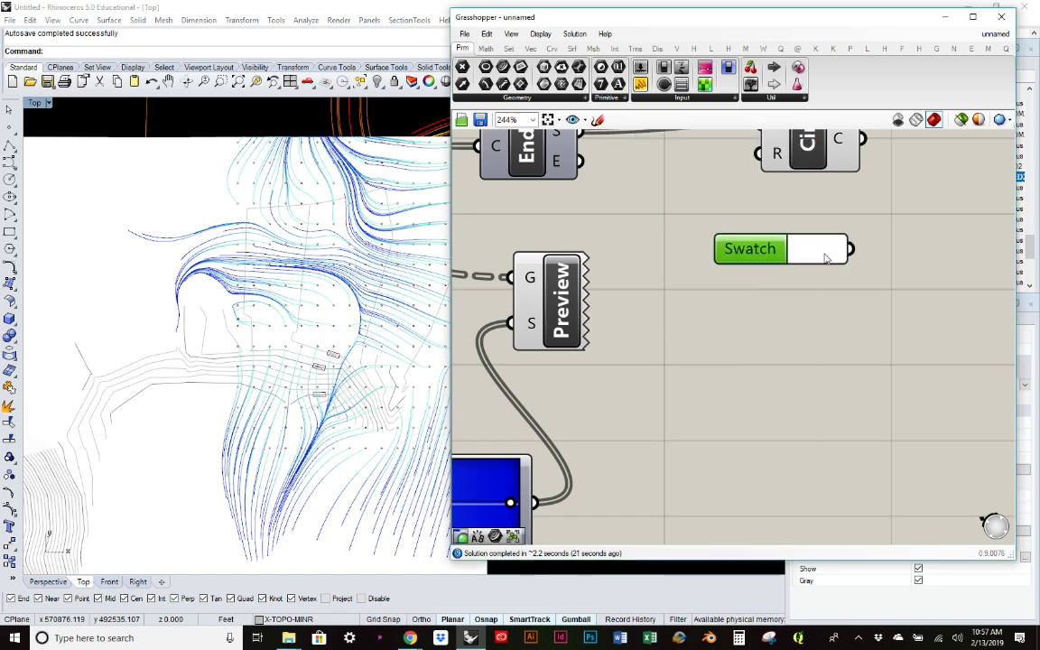
Set the Colour Swatch to turquoise with hue 167° and saturation 49
{"action": "left_click", "coordinate": [825, 259]}
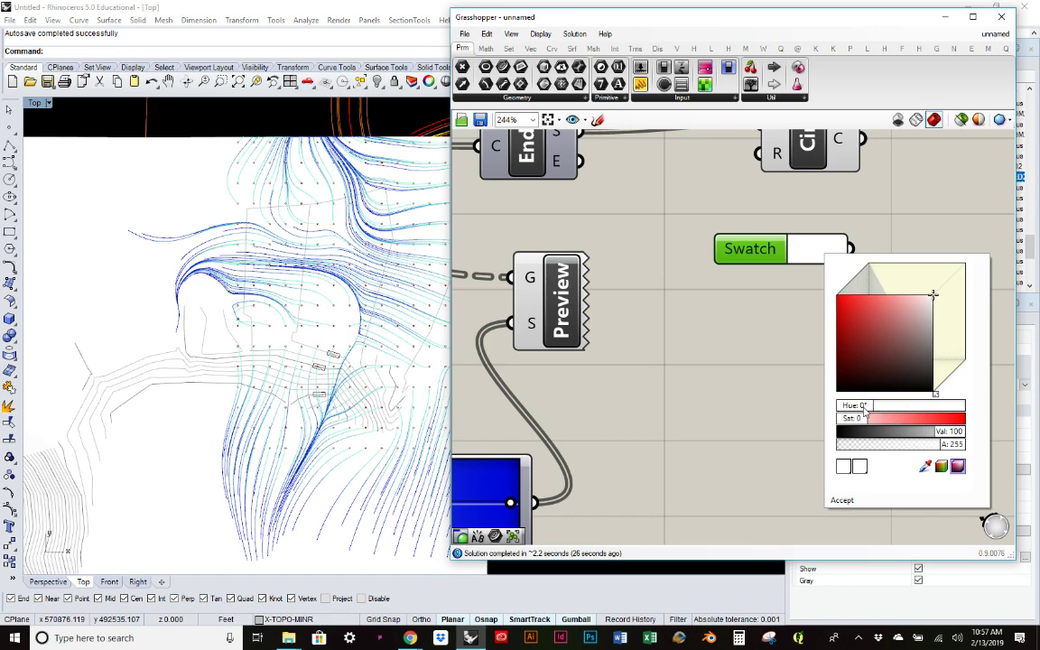
{"action": "left_click", "coordinate": [899, 409]}
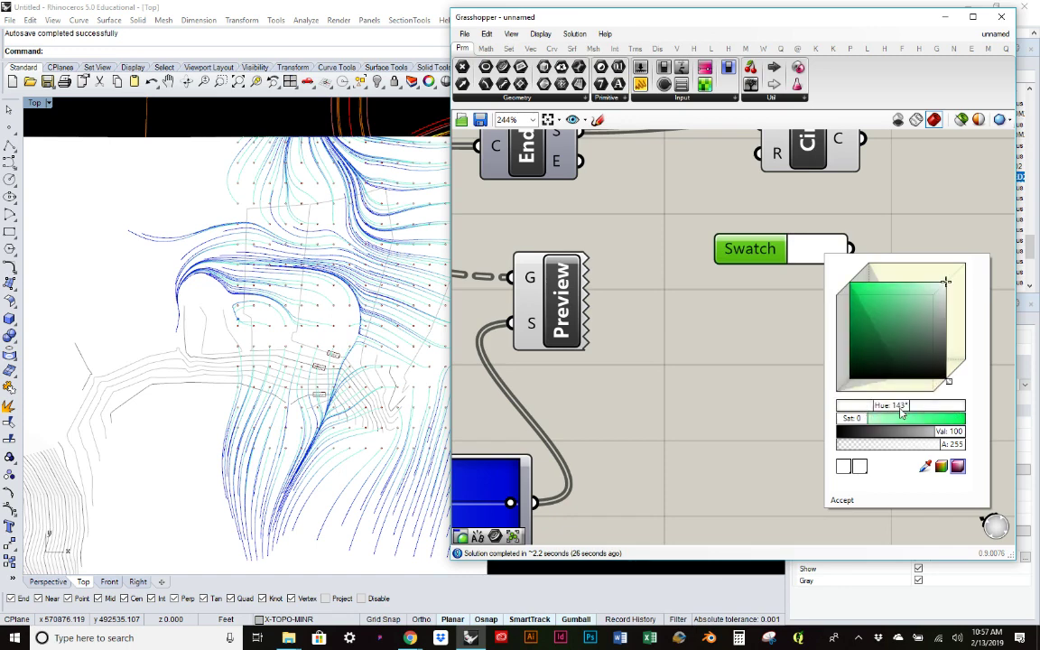
{"action": "left_click_drag", "start_coordinate": [901, 408], "coordinate": [908, 413]}
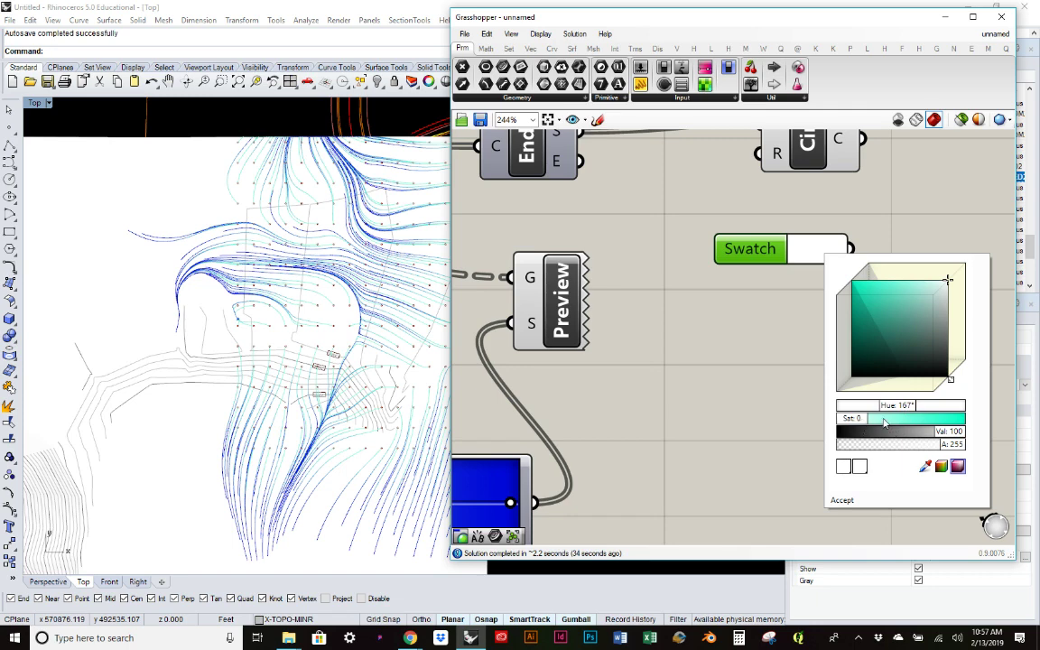
{"action": "left_click", "coordinate": [888, 420]}
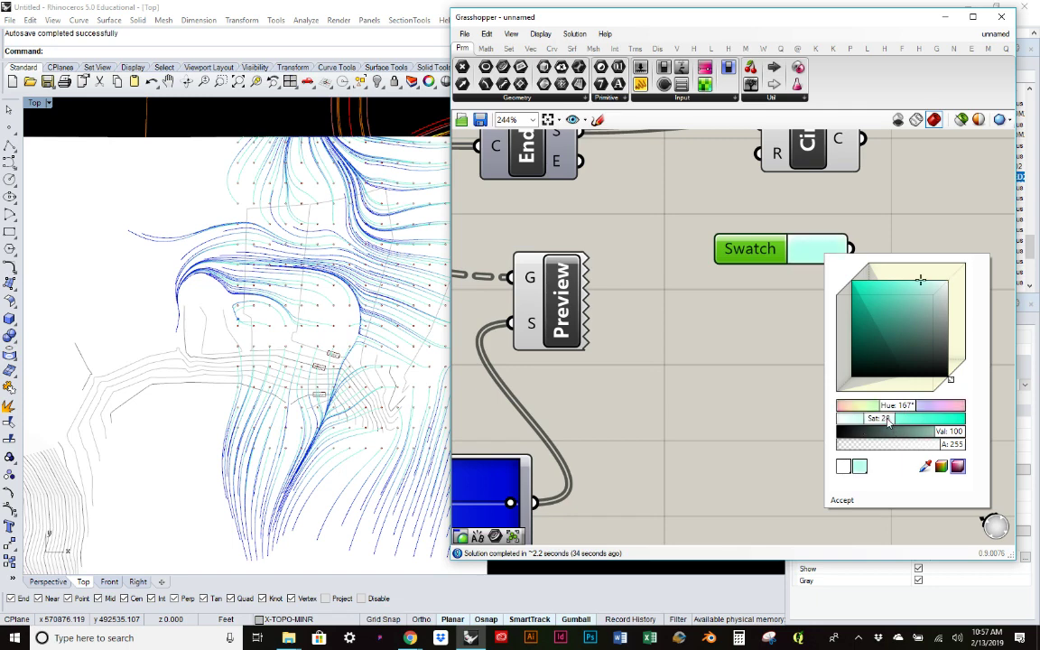
{"action": "left_click", "coordinate": [907, 422]}
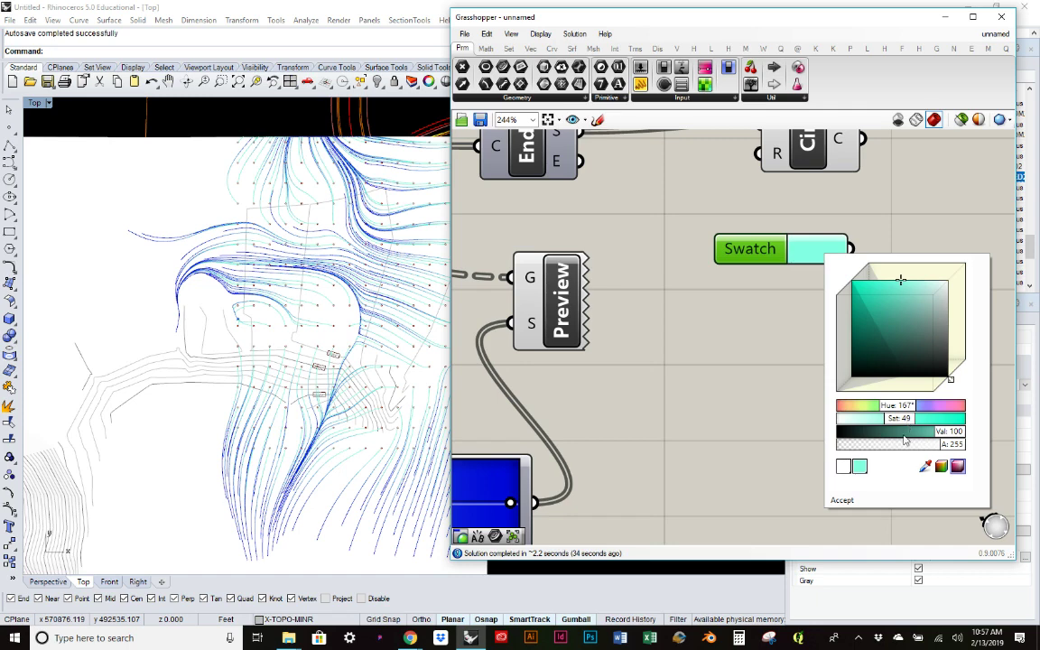
{"action": "left_click", "coordinate": [848, 500]}
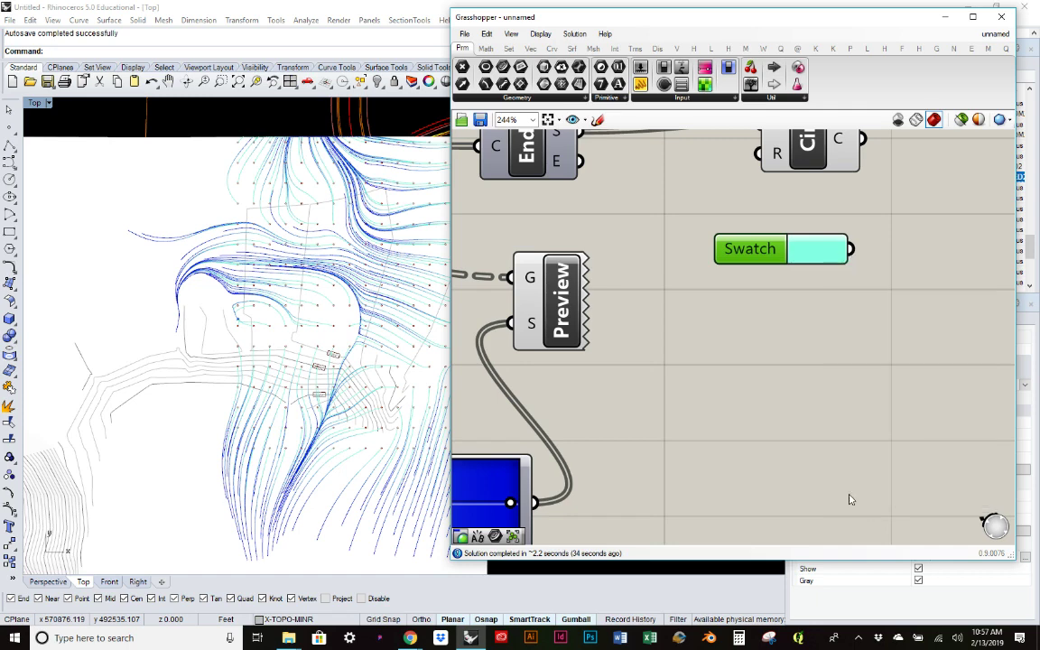
Add a second Custom Preview component beyond Circle and shift Circle closer to End Points to leave a gap between them
{"action": "right_click_drag", "start_coordinate": [850, 333], "coordinate": [808, 438]}
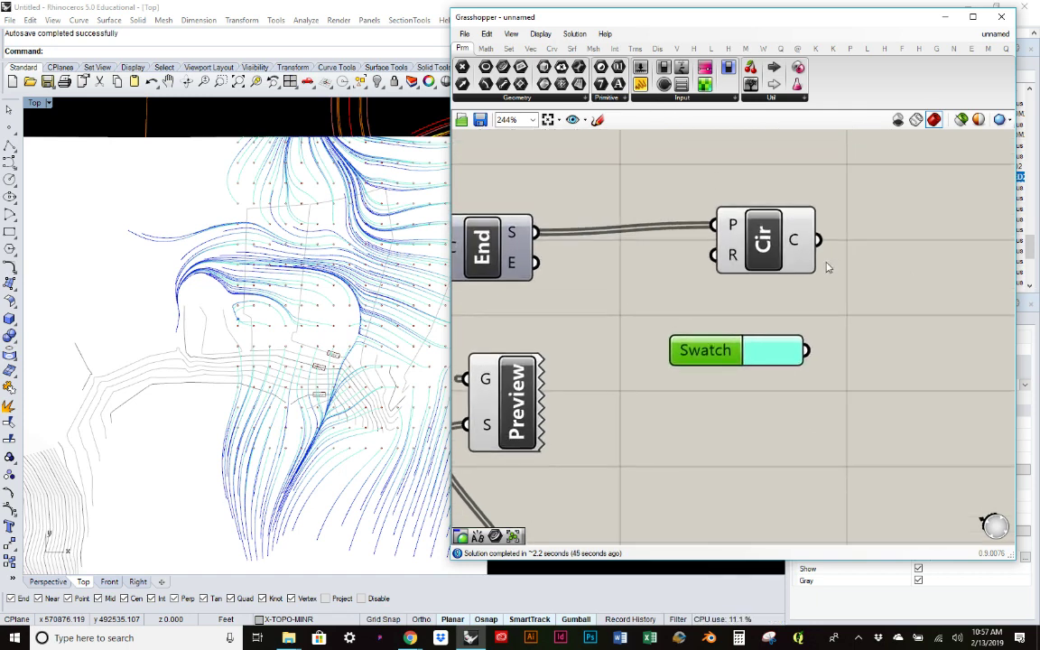
{"action": "left_click", "coordinate": [911, 269]}
{"action": "double_click", "coordinate": [899, 293]}
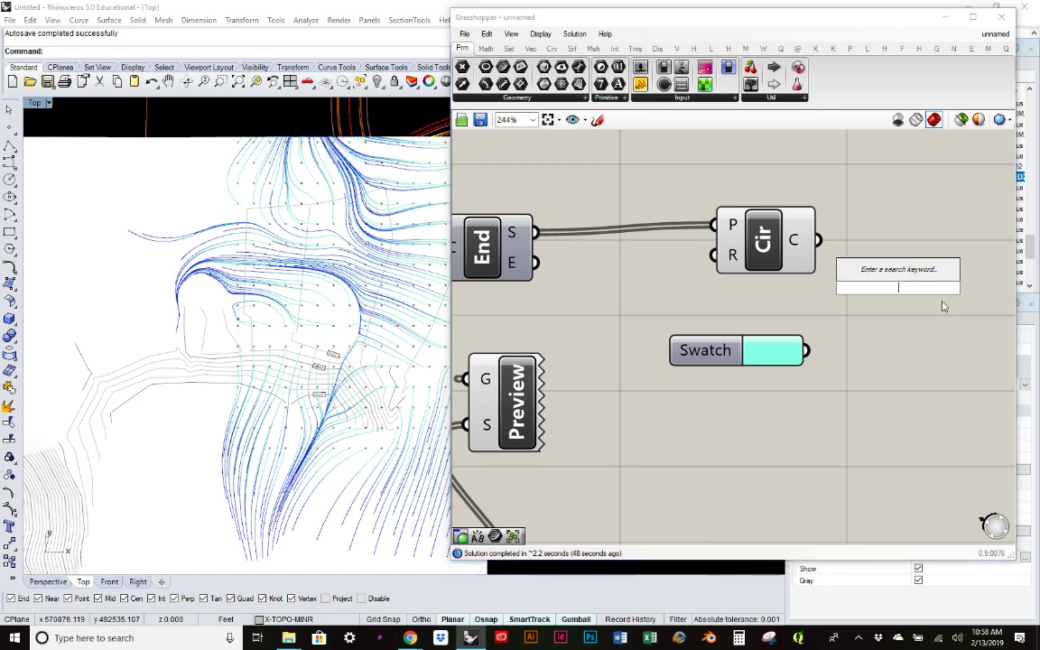
{"action": "type", "text": "custo"}
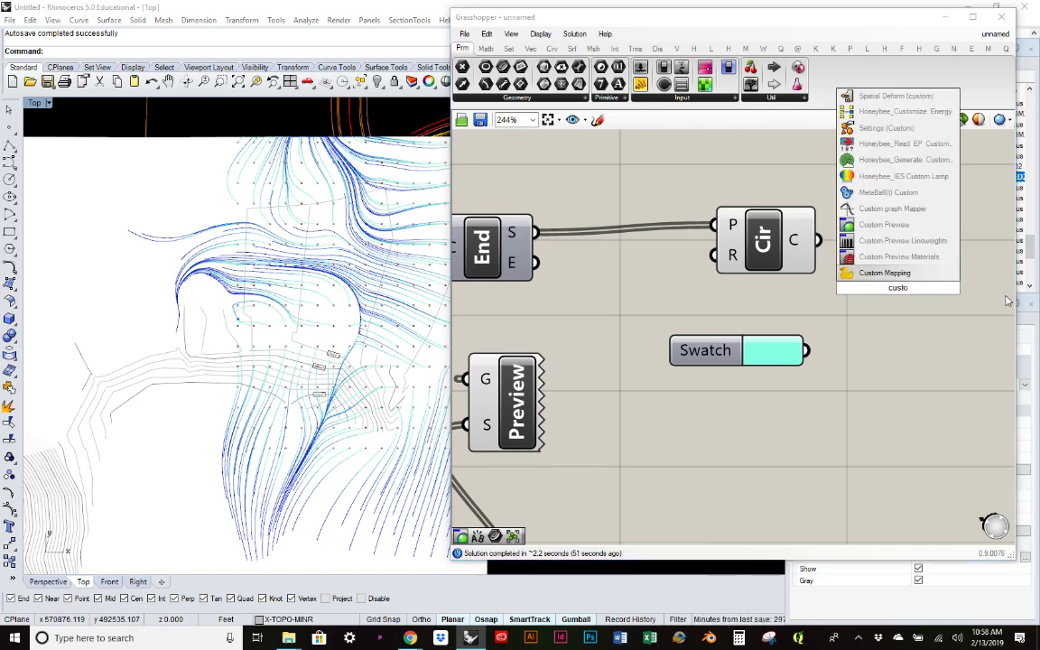
{"action": "left_click", "coordinate": [913, 226]}
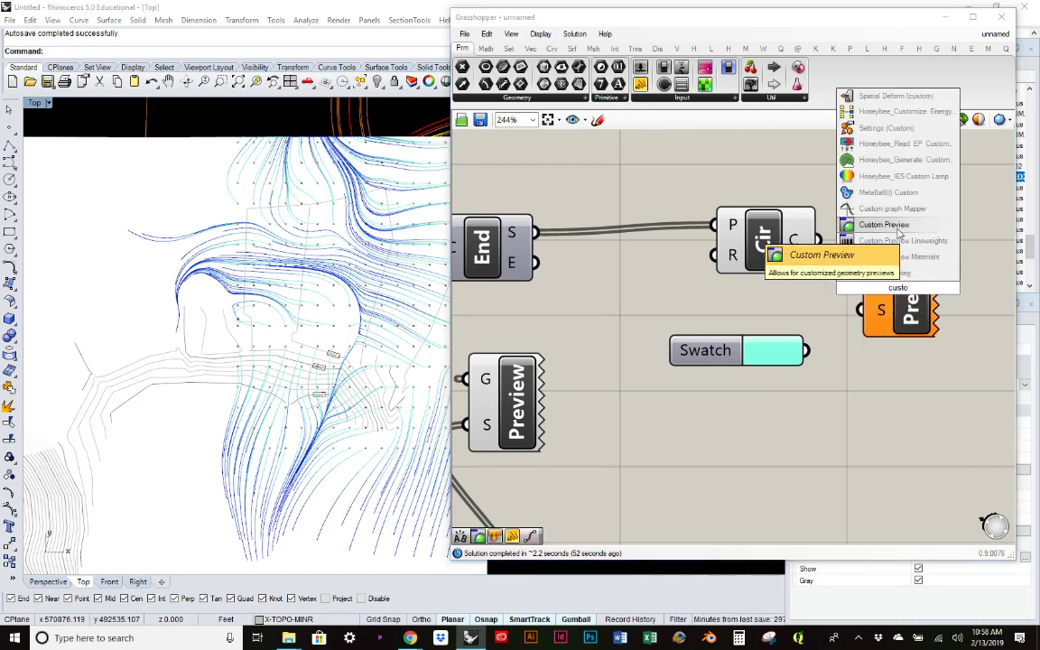
{"action": "left_click_drag", "start_coordinate": [762, 237], "coordinate": [676, 250]}
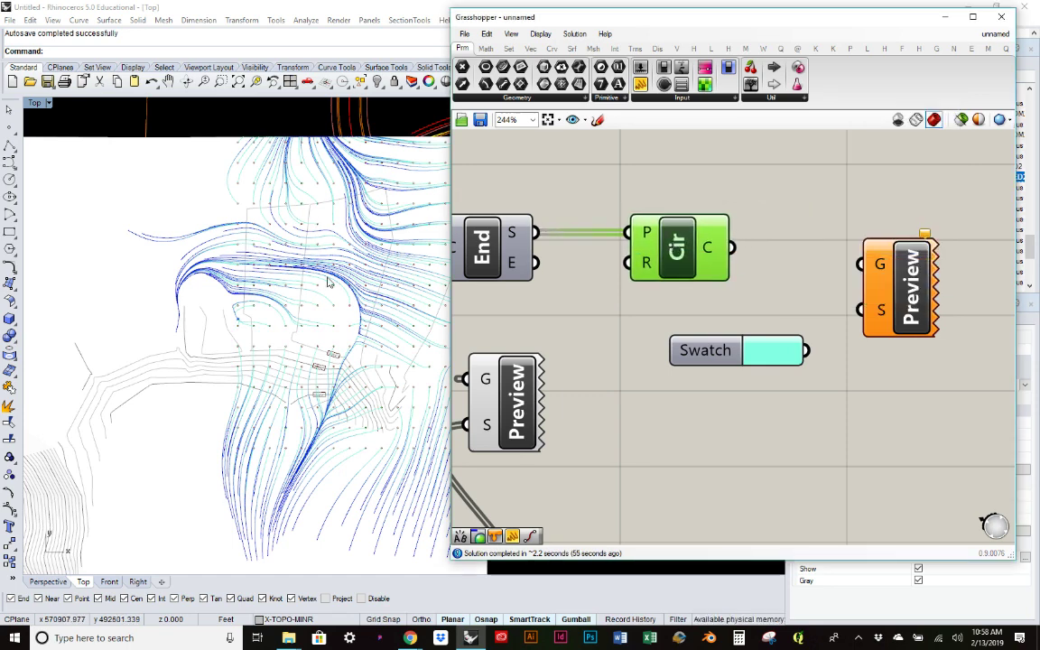
Add a Boundary Surfaces component between Circle and the new Custom Preview, and connect Circle's C output to its E input
{"action": "scroll", "coordinate": [316, 295], "scroll_direction": "up", "scroll_amount": 2}
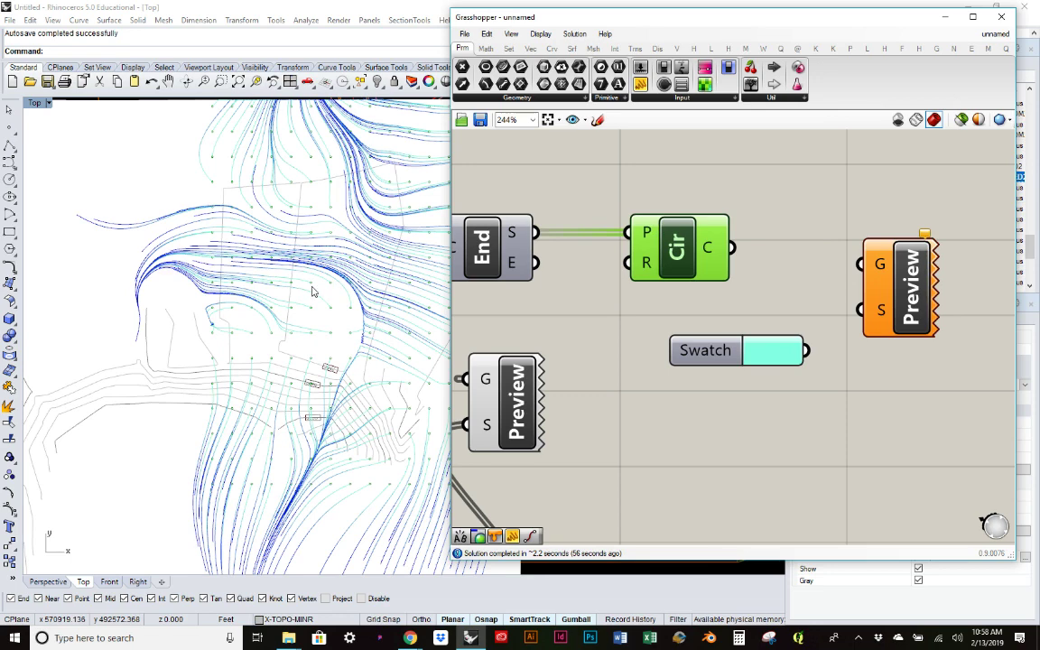
{"action": "scroll", "coordinate": [313, 290], "scroll_direction": "up", "scroll_amount": 2}
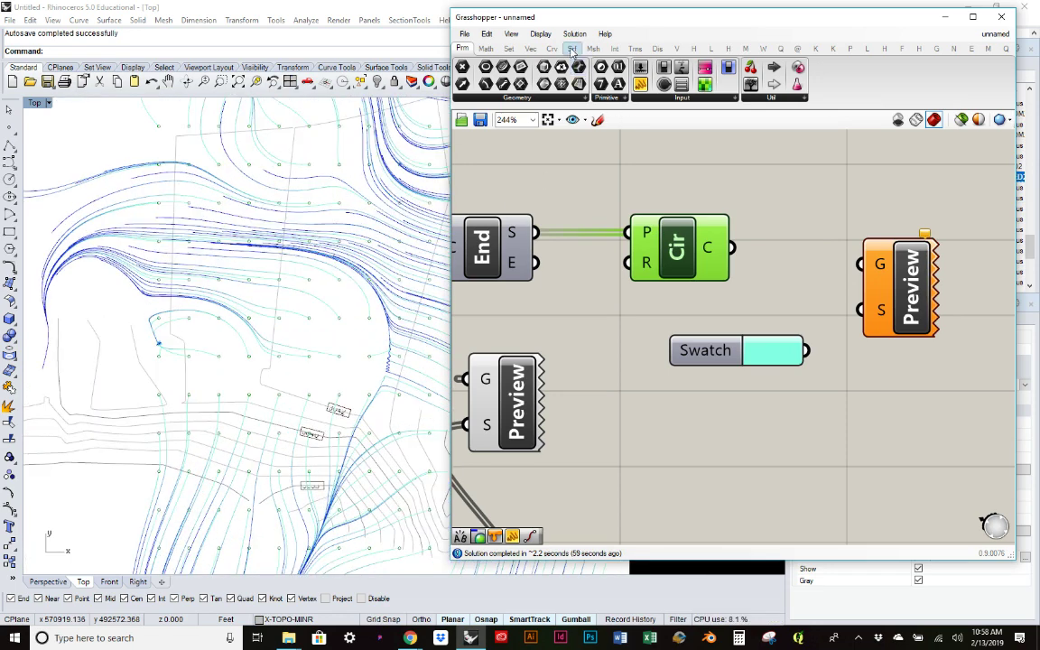
{"action": "left_click", "coordinate": [572, 48]}
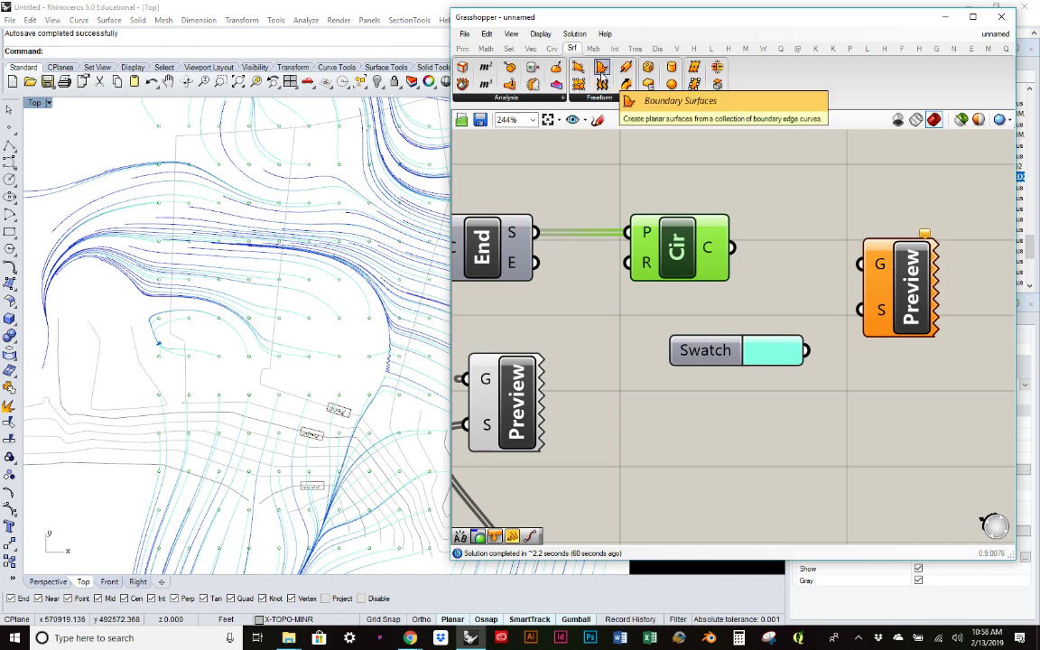
{"action": "left_click_drag", "start_coordinate": [601, 68], "coordinate": [813, 194]}
{"action": "left_click_drag", "start_coordinate": [731, 248], "coordinate": [763, 193]}
{"action": "left_click", "coordinate": [798, 268]}
Move the new Custom Preview clear of Boundary Surfaces and connect Boundary Surfaces' S output to its G input
{"action": "right_click_drag", "start_coordinate": [840, 227], "coordinate": [714, 284]}
{"action": "left_click", "coordinate": [809, 328]}
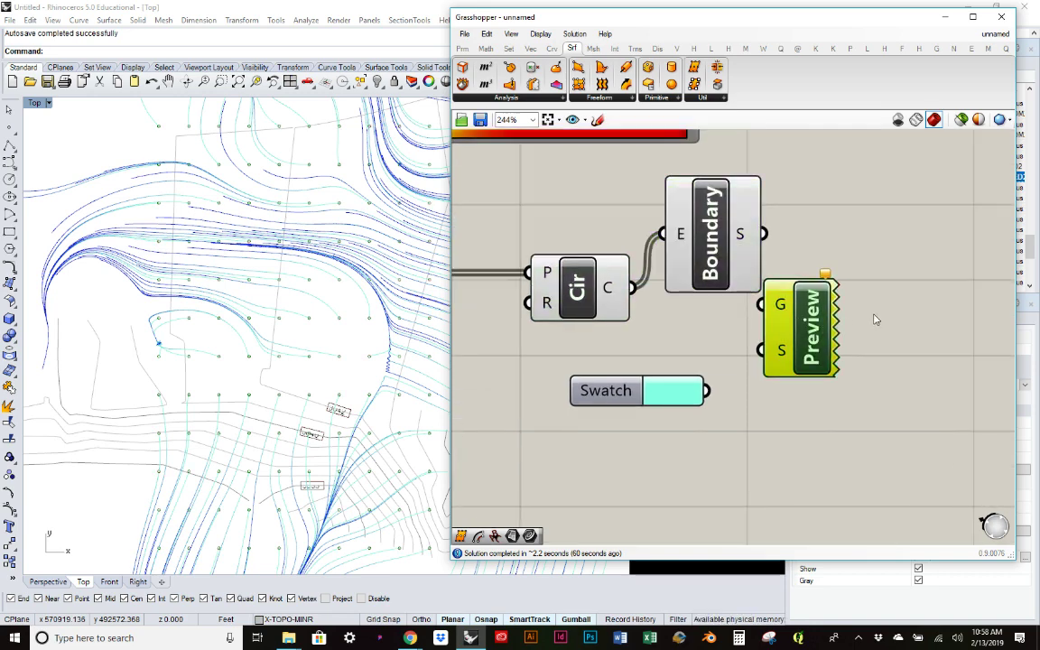
{"action": "left_click_drag", "start_coordinate": [812, 311], "coordinate": [878, 296]}
{"action": "left_click_drag", "start_coordinate": [763, 234], "coordinate": [826, 288]}
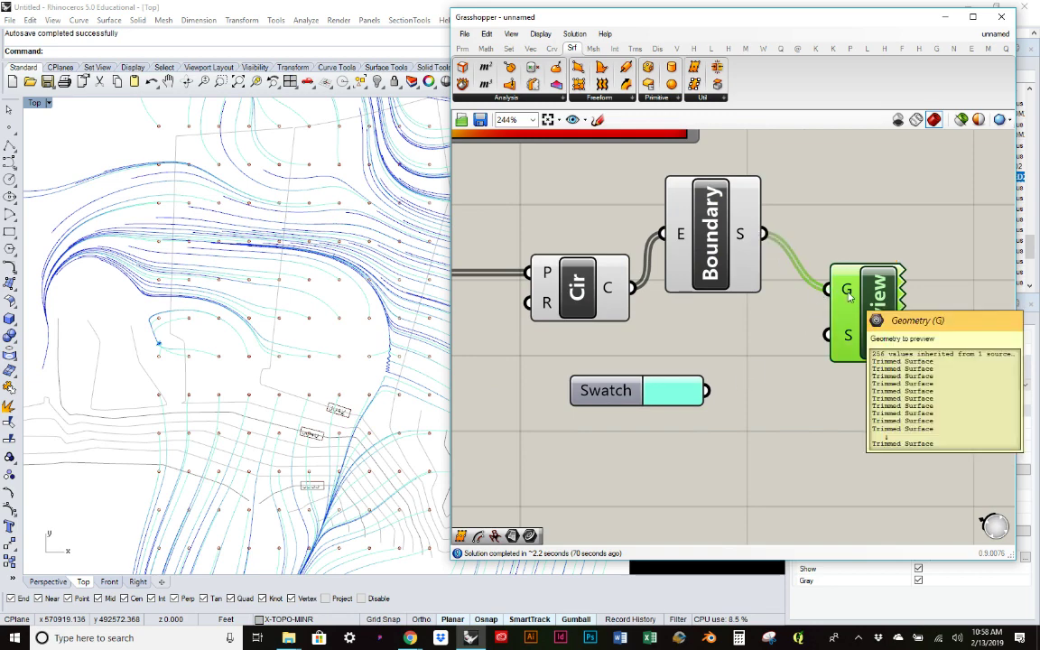
Connect the turquoise Swatch to the new Custom Preview's S input and turn off the previews of Circle and Boundary Surfaces
{"action": "left_click_drag", "start_coordinate": [707, 391], "coordinate": [569, 198]}
{"action": "middle_click", "coordinate": [615, 194]}
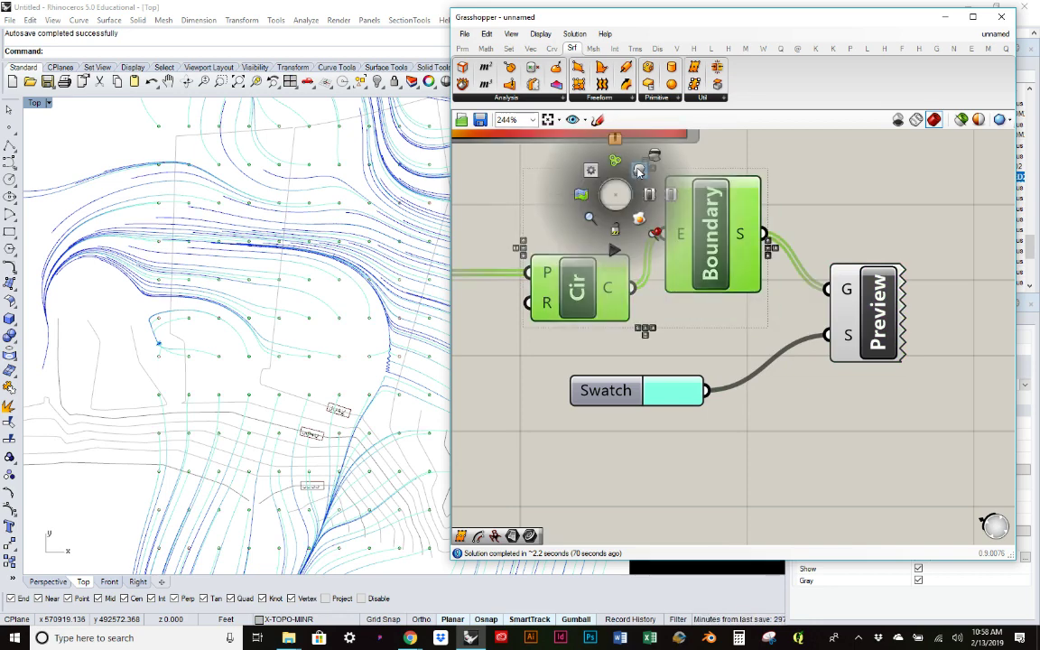
{"action": "left_click", "coordinate": [857, 196]}
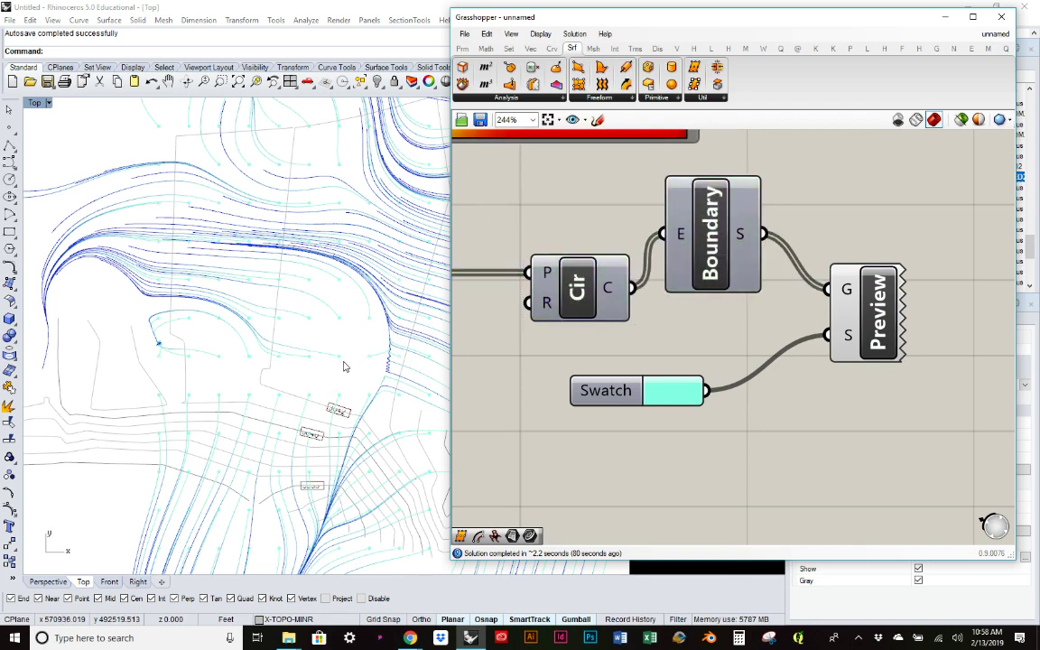
Duplicate the Circle, Boundary Surfaces, Swatch and Custom Preview group and move the copy below the original
{"action": "scroll", "coordinate": [343, 367], "scroll_direction": "up", "scroll_amount": 2}
{"action": "scroll", "coordinate": [346, 357], "scroll_direction": "up", "scroll_amount": 3}
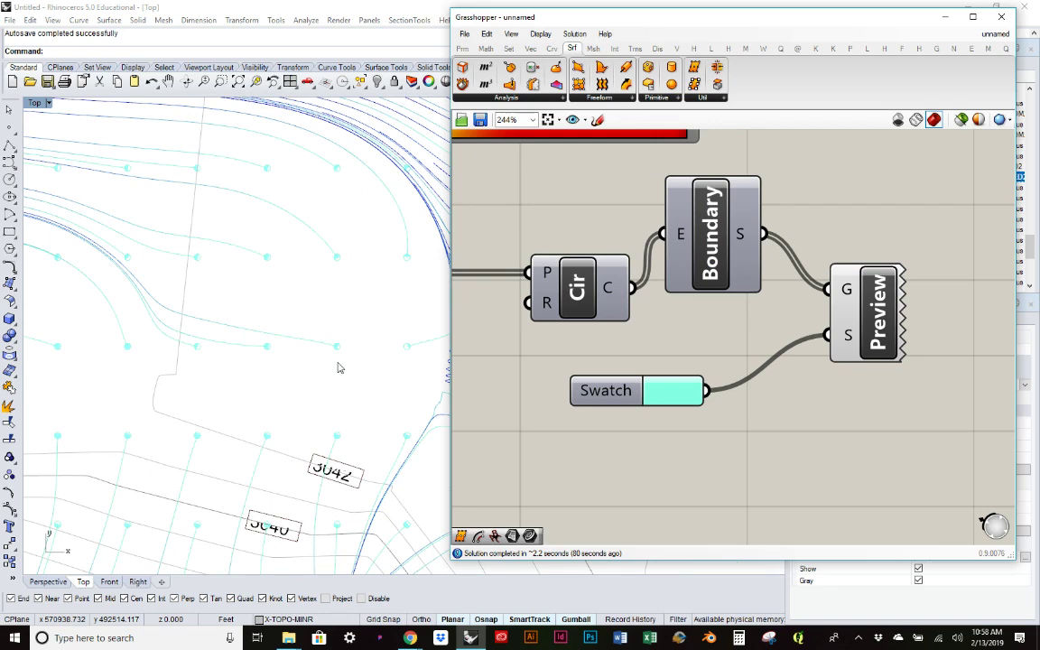
{"action": "scroll", "coordinate": [336, 363], "scroll_direction": "down", "scroll_amount": 2}
{"action": "scroll", "coordinate": [336, 362], "scroll_direction": "down", "scroll_amount": 2}
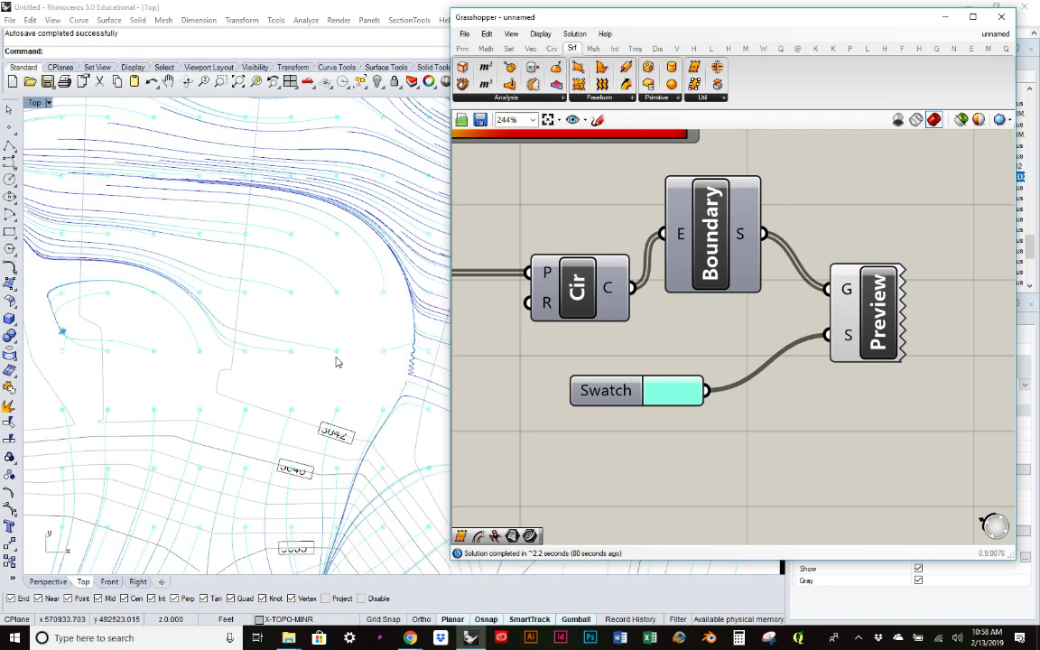
{"action": "right_click_drag", "start_coordinate": [692, 380], "coordinate": [683, 330]}
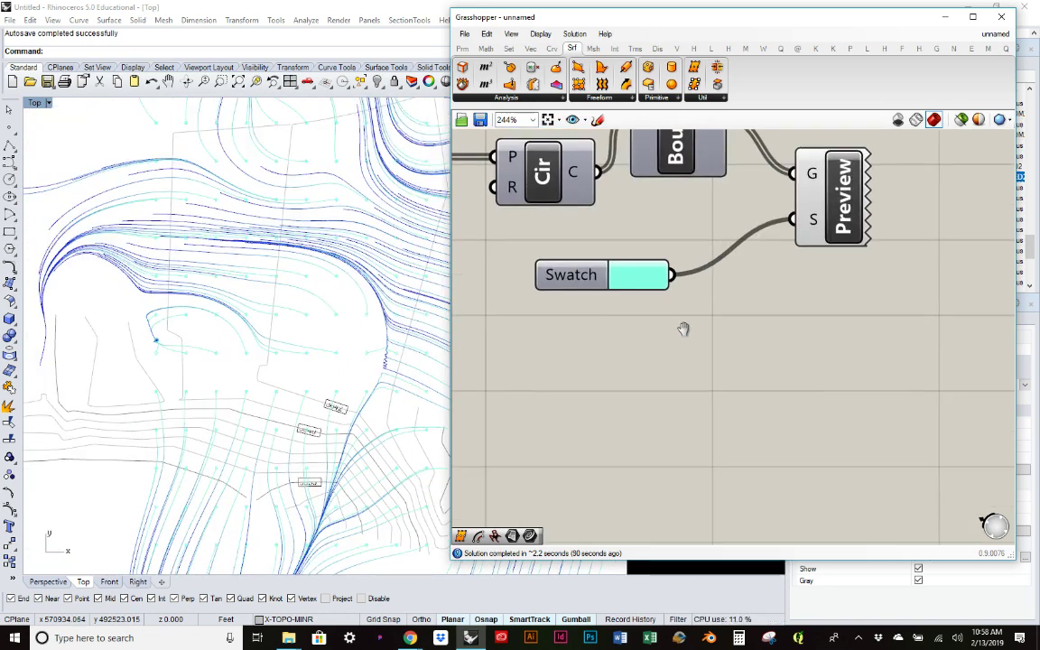
{"action": "scroll", "coordinate": [671, 302], "scroll_direction": "down", "scroll_amount": 3}
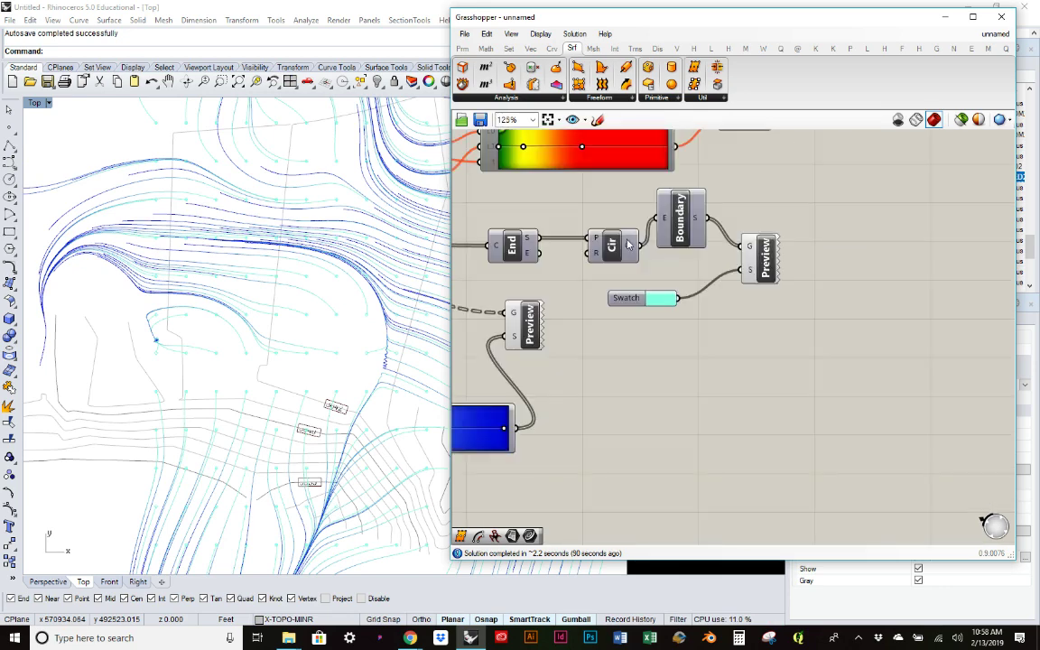
{"action": "right_click_drag", "start_coordinate": [654, 226], "coordinate": [678, 208]}
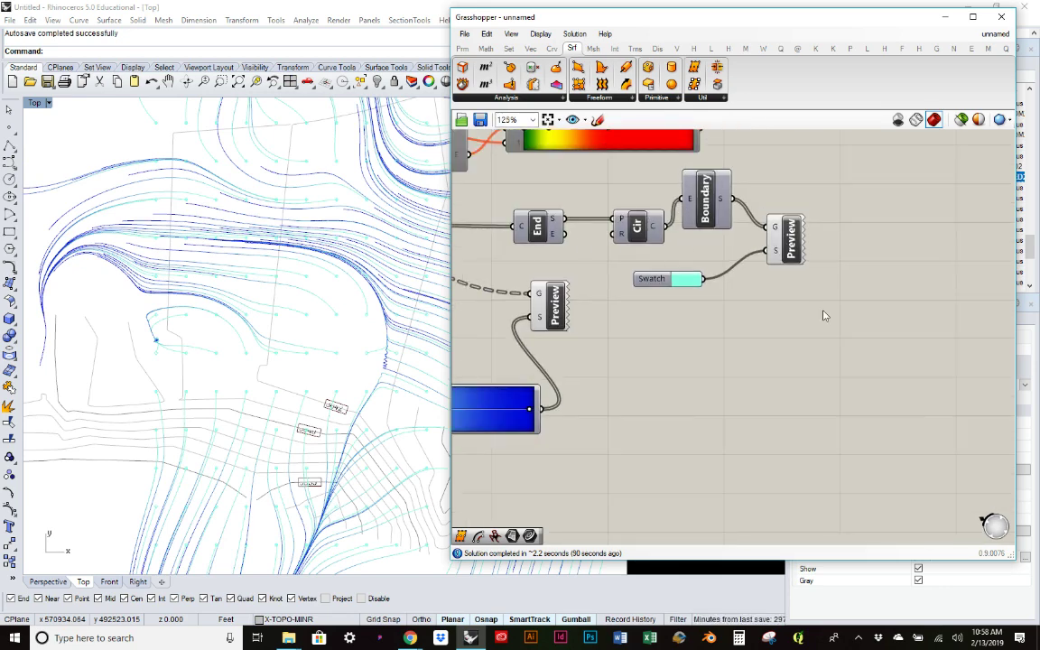
{"action": "left_click_drag", "start_coordinate": [846, 323], "coordinate": [622, 180]}
{"action": "key", "text": "ctrl+c"}
{"action": "key", "text": "ctrl+v"}
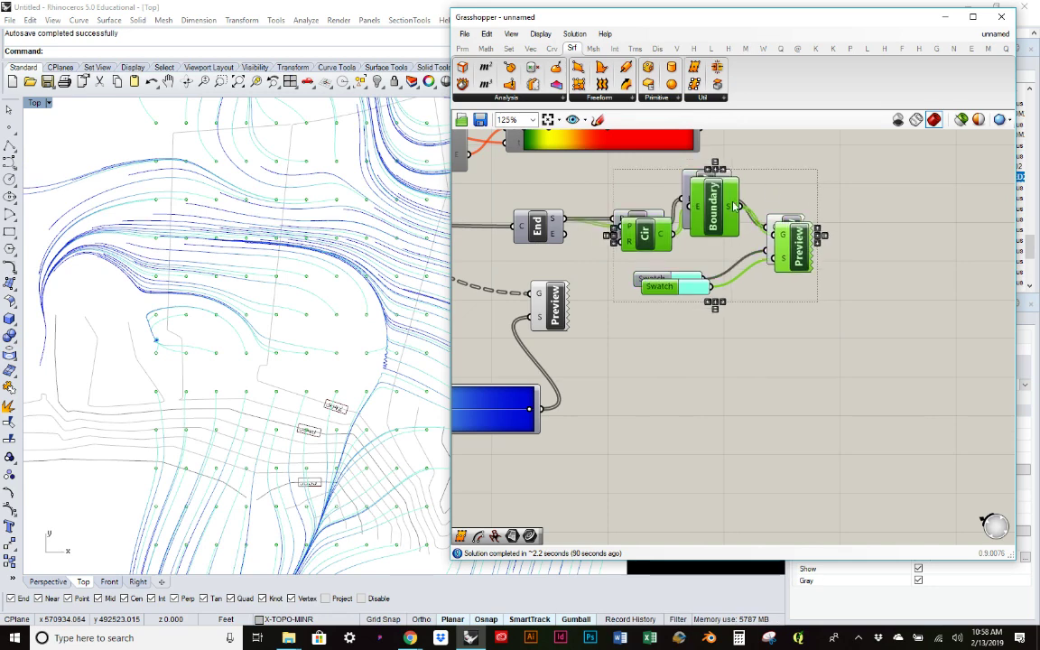
{"action": "left_click_drag", "start_coordinate": [712, 303], "coordinate": [728, 451]}
{"action": "left_click", "coordinate": [737, 286]}
Check the colour of the gradient's blue end and set the duplicated Swatch to a matching dark blue with hue 239°
{"action": "scroll", "coordinate": [527, 406], "scroll_direction": "up", "scroll_amount": 4}
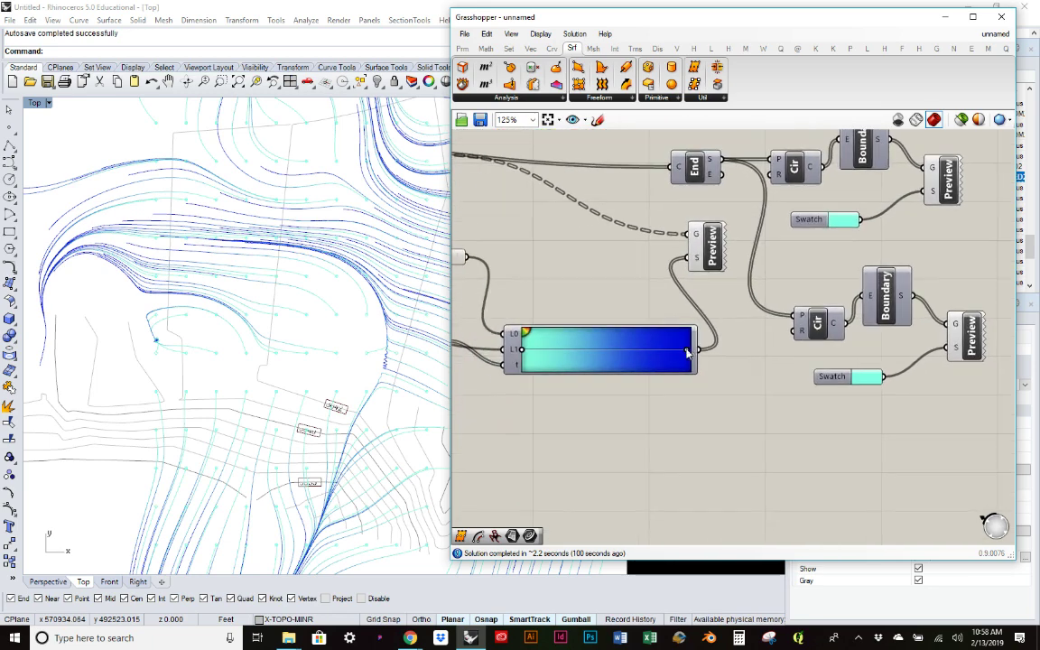
{"action": "left_click", "coordinate": [680, 353]}
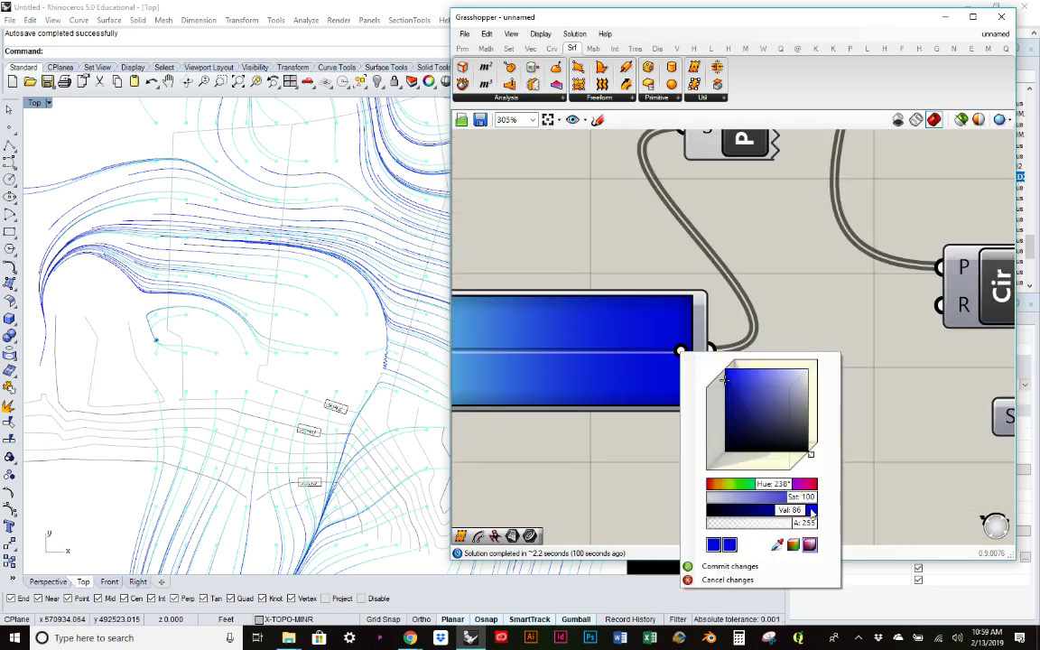
{"action": "right_click_drag", "start_coordinate": [908, 454], "coordinate": [717, 419]}
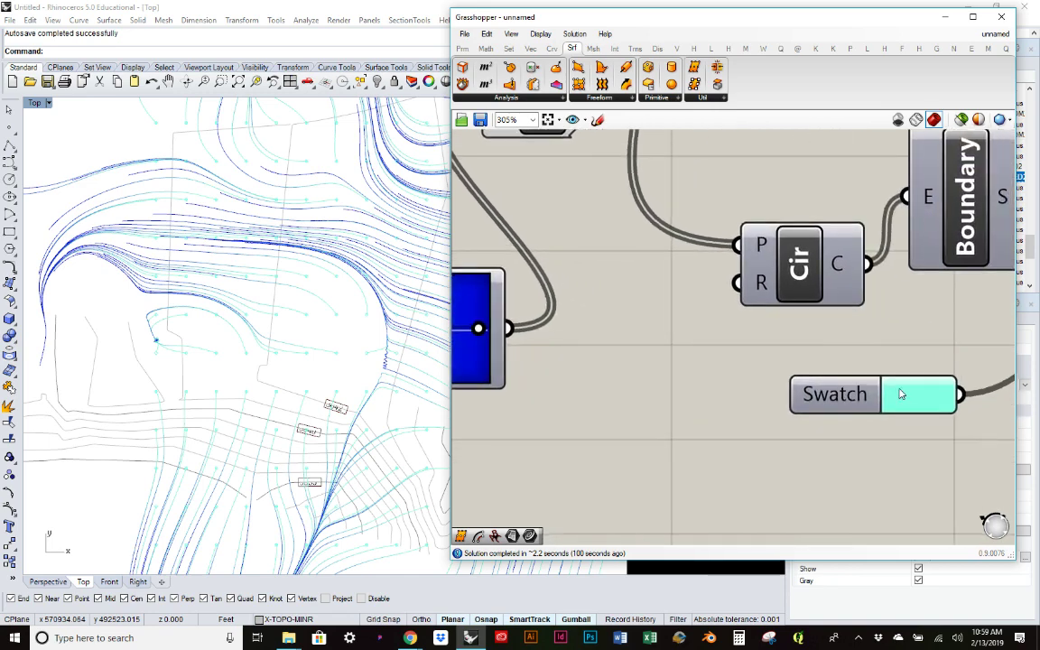
{"action": "left_click", "coordinate": [900, 395]}
{"action": "left_click", "coordinate": [902, 393]}
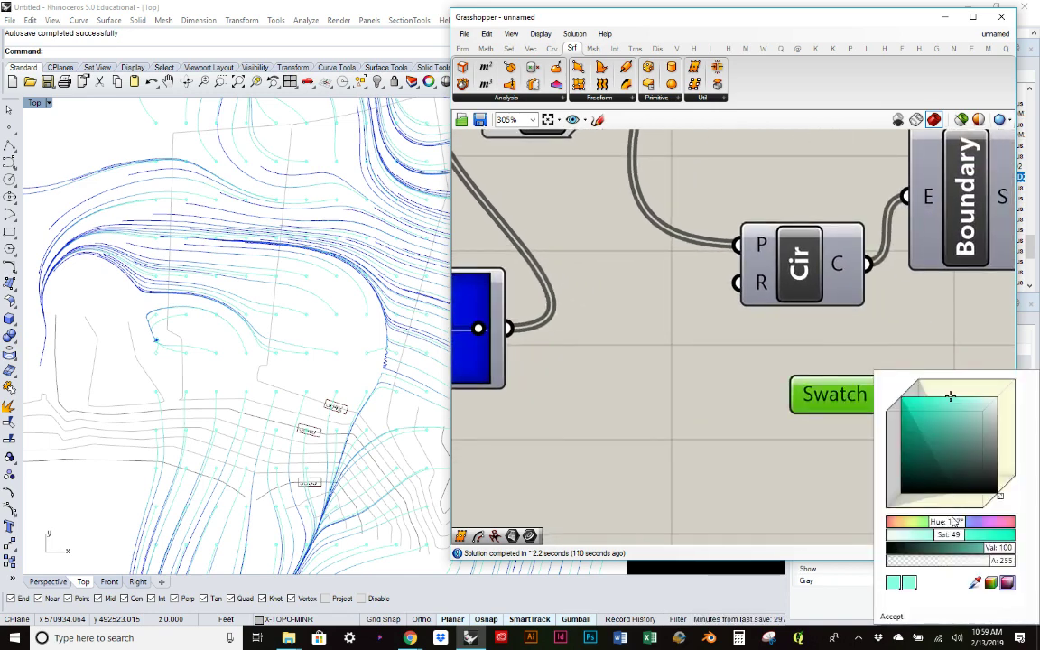
{"action": "mouse_move", "coordinate": [979, 525]}
{"action": "left_mouse_down"}
{"action": "mouse_move", "coordinate": [986, 533]}
{"action": "mouse_move", "coordinate": [972, 527]}
{"action": "left_mouse_up"}
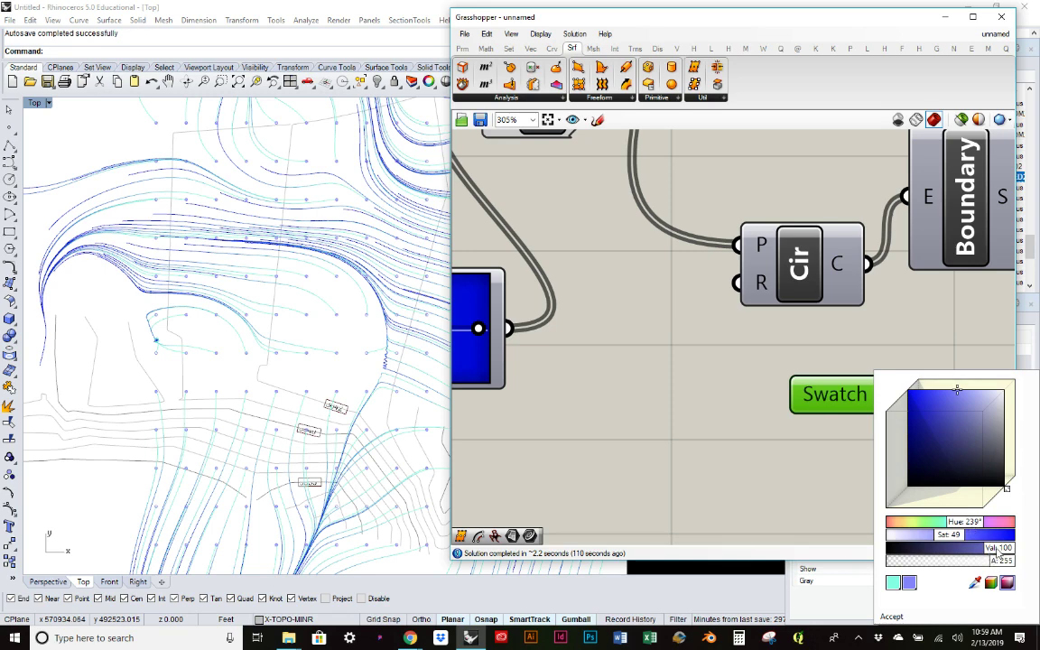
{"action": "left_click_drag", "start_coordinate": [998, 551], "coordinate": [1020, 545]}
{"action": "left_click", "coordinate": [891, 616]}
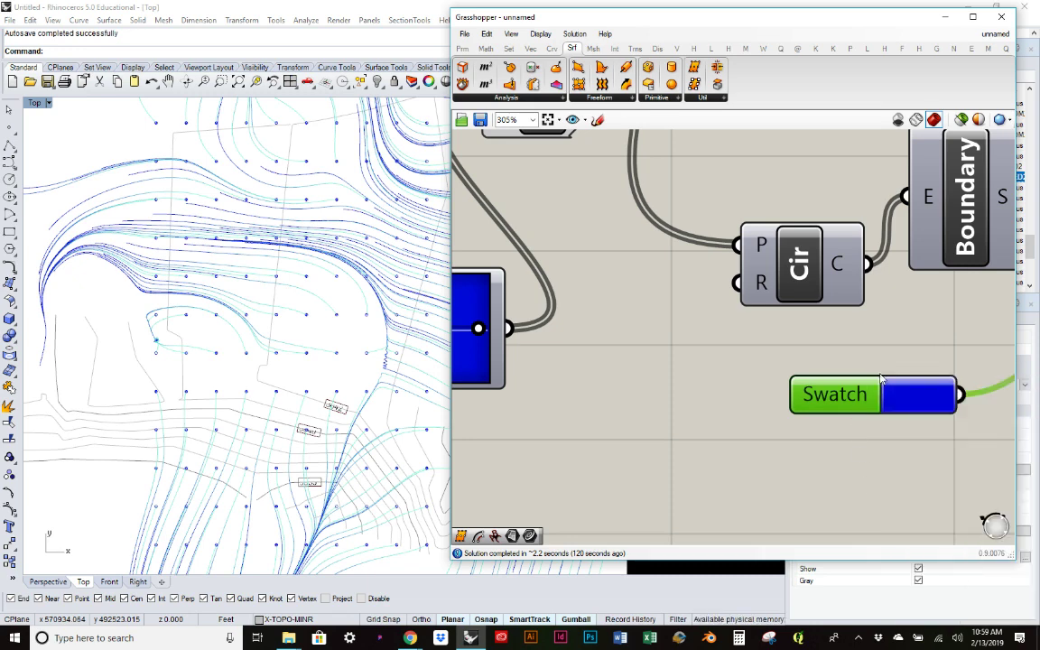
Connect End Points' E output to the duplicated Circle's P input in place of the S output
{"action": "right_click_drag", "start_coordinate": [619, 349], "coordinate": [554, 344]}
{"action": "right_click_drag", "start_coordinate": [689, 307], "coordinate": [846, 374]}
{"action": "scroll", "coordinate": [846, 375], "scroll_direction": "down", "scroll_amount": 3}
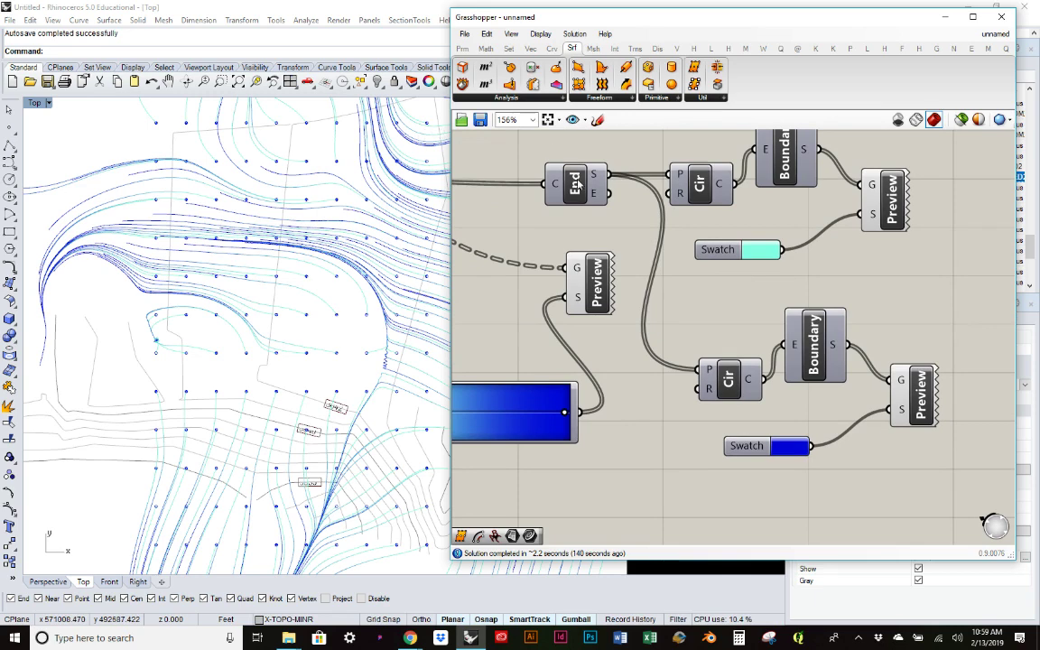
{"action": "left_click_drag", "start_coordinate": [608, 194], "coordinate": [700, 369]}
{"action": "right_click_drag", "start_coordinate": [315, 333], "coordinate": [429, 203]}
Add a number slider with the value 3 and connect it to the duplicated Circle's R input
{"action": "left_click", "coordinate": [661, 409]}
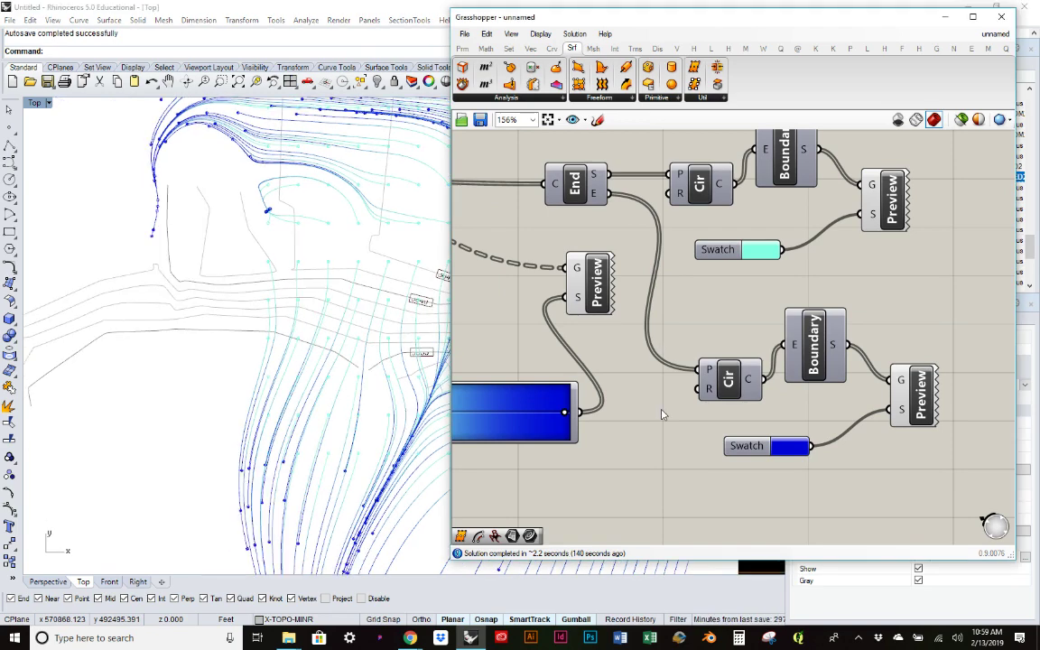
{"action": "double_click", "coordinate": [655, 417]}
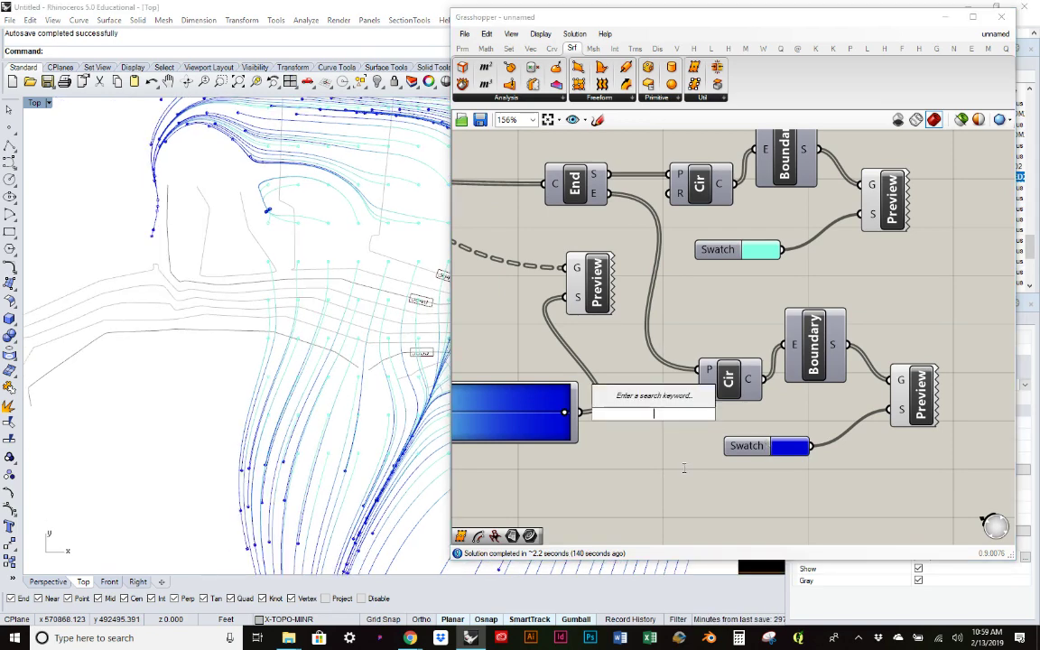
{"action": "type", "text": "slider"}
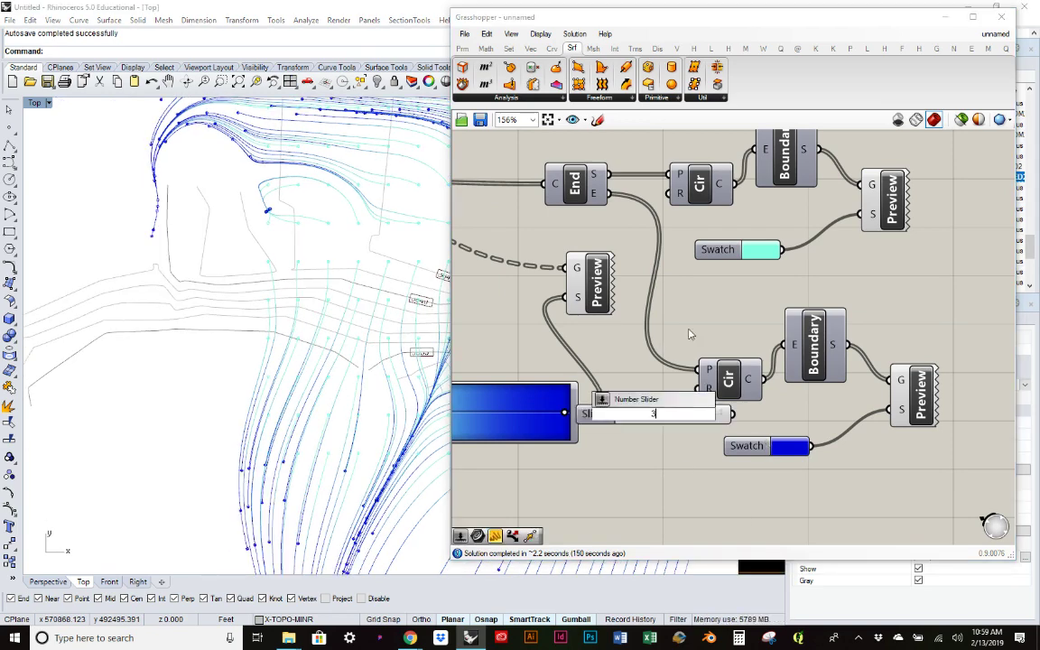
{"action": "key", "text": "Return"}
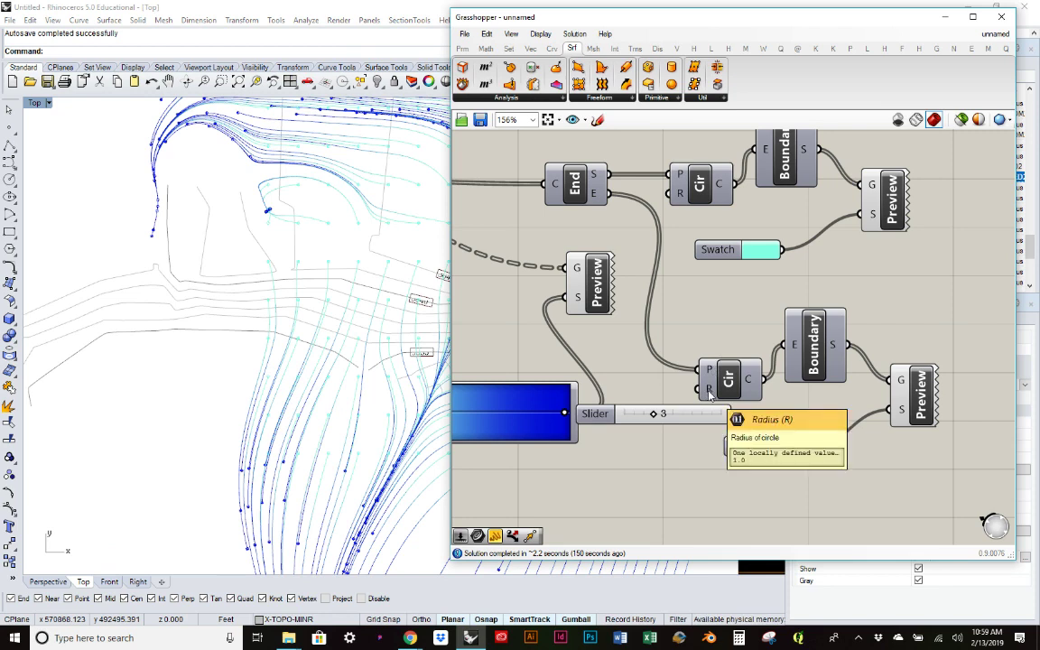
{"action": "left_click", "coordinate": [714, 416]}
{"action": "left_click_drag", "start_coordinate": [684, 479], "coordinate": [702, 388]}
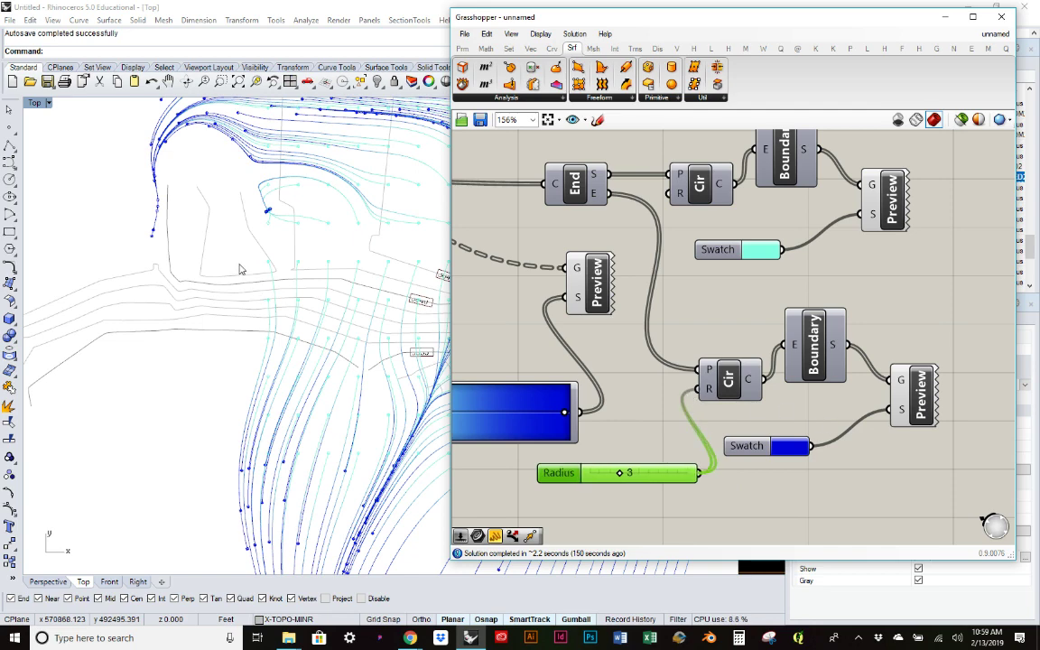
Turn off the preview of the Custom Preview component fed by the white Swatch near Deconstruct Mesh
{"action": "right_click_drag", "start_coordinate": [222, 213], "coordinate": [197, 266]}
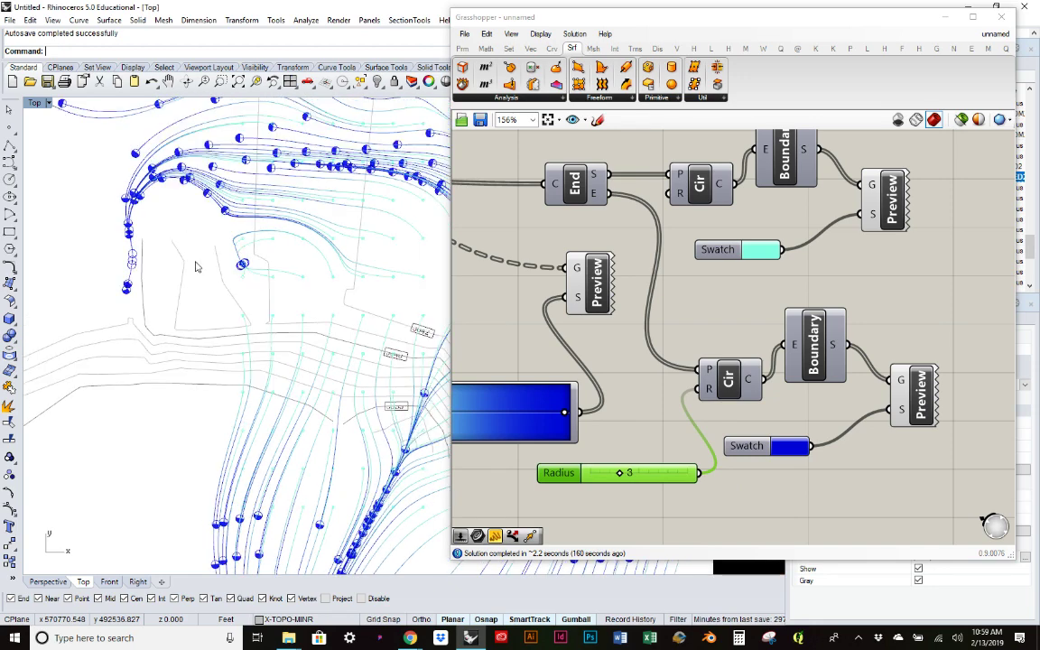
{"action": "scroll", "coordinate": [196, 264], "scroll_direction": "down", "scroll_amount": 1}
{"action": "scroll", "coordinate": [101, 175], "scroll_direction": "down", "scroll_amount": 1}
{"action": "right_click_drag", "start_coordinate": [688, 196], "coordinate": [632, 269]}
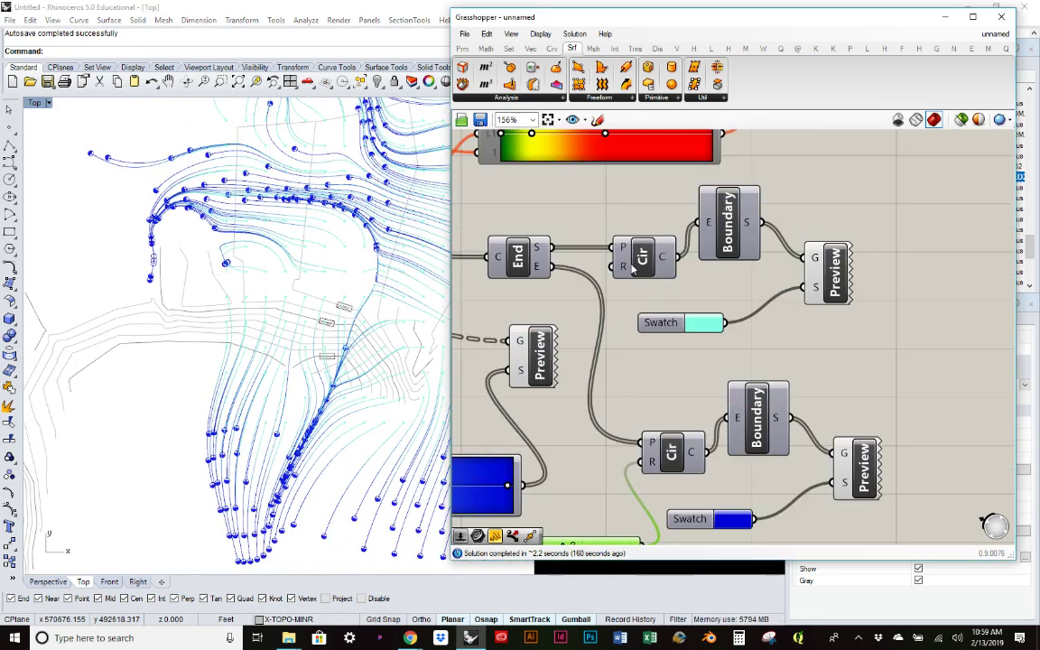
{"action": "scroll", "coordinate": [632, 269], "scroll_direction": "down", "scroll_amount": 2}
{"action": "right_click_drag", "start_coordinate": [690, 206], "coordinate": [905, 319]}
{"action": "scroll", "coordinate": [904, 319], "scroll_direction": "down", "scroll_amount": 1}
{"action": "right_click_drag", "start_coordinate": [691, 206], "coordinate": [788, 366]}
{"action": "left_click", "coordinate": [651, 210]}
{"action": "middle_click", "coordinate": [679, 204]}
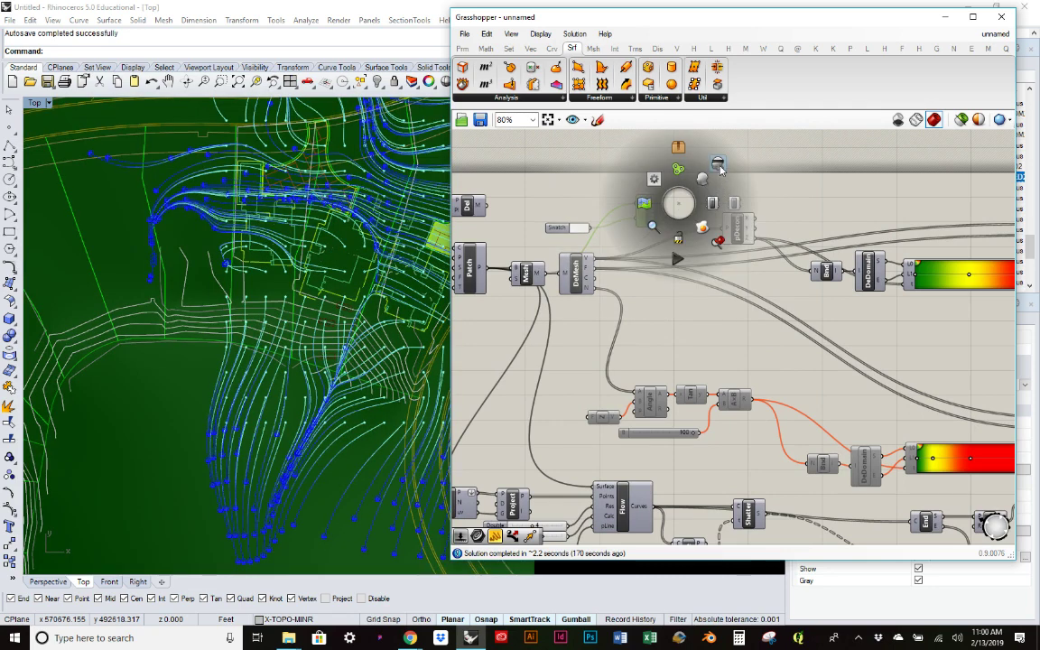
{"action": "left_click", "coordinate": [750, 294]}
Minimize Grasshopper and examine the flow curves with their start and end markers from several angles in the Perspective view
{"action": "scroll", "coordinate": [169, 324], "scroll_direction": "down", "scroll_amount": 2}
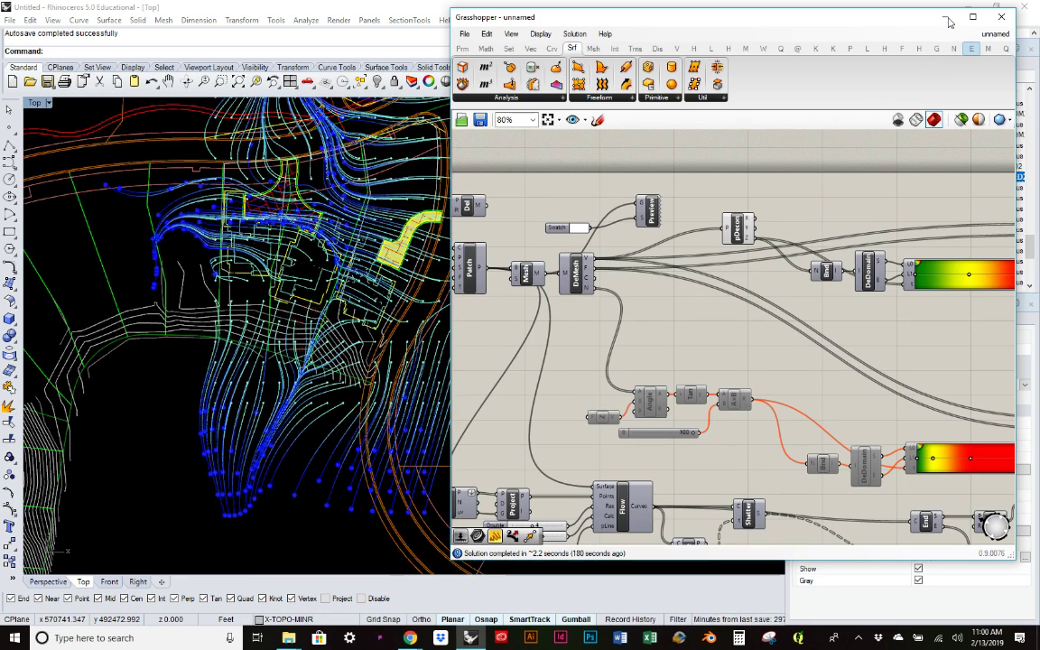
{"action": "left_click", "coordinate": [946, 19]}
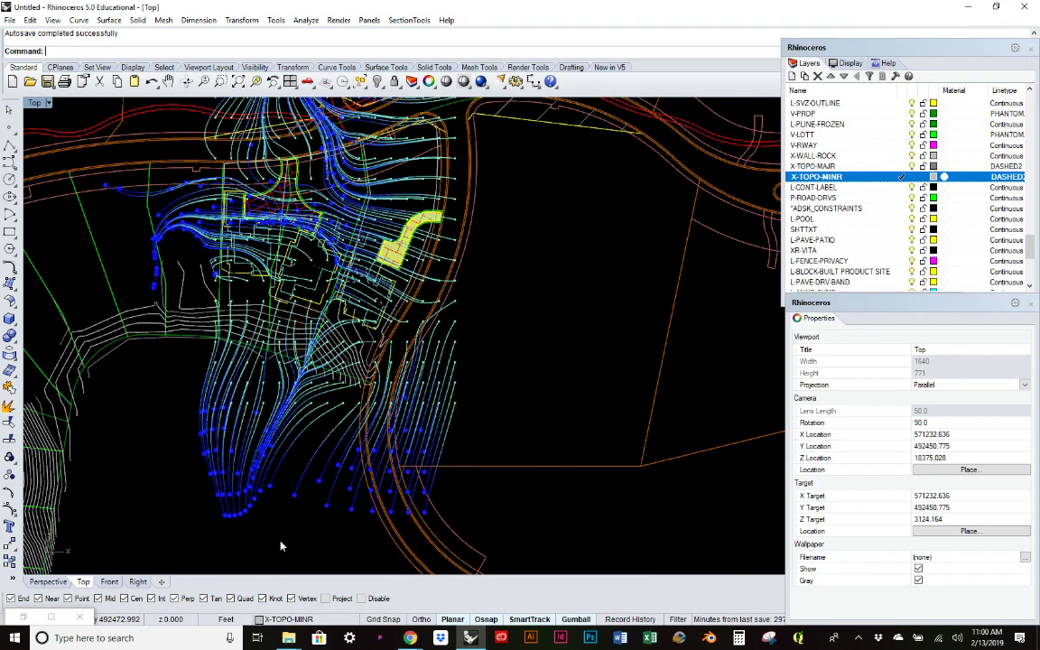
{"action": "left_click", "coordinate": [40, 583]}
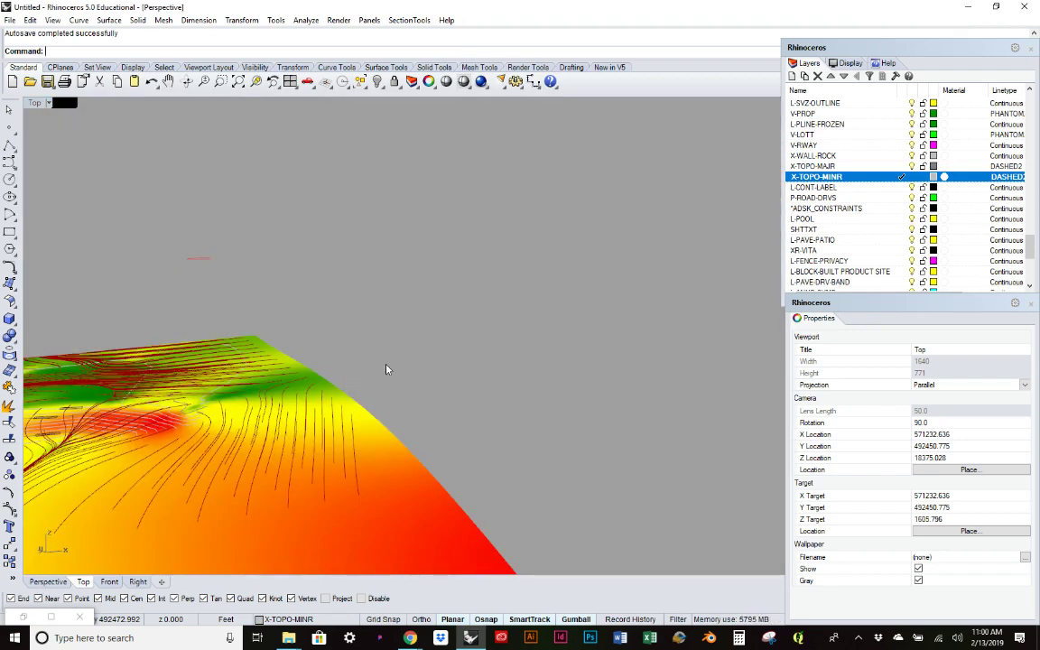
{"action": "scroll", "coordinate": [408, 359], "scroll_direction": "down", "scroll_amount": 2}
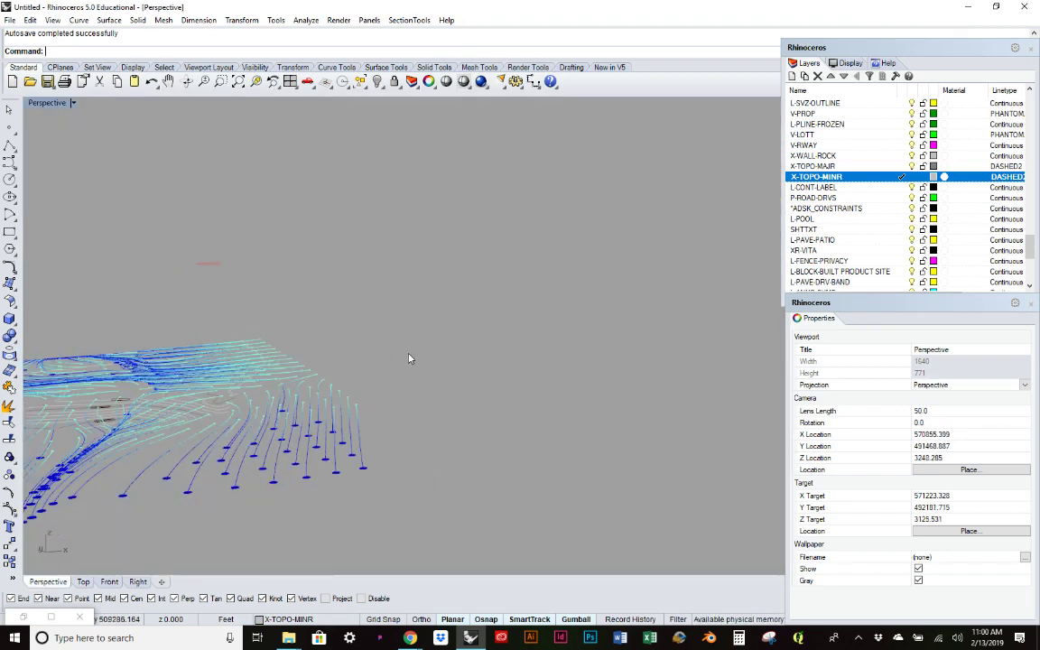
{"action": "right_click_drag", "start_coordinate": [366, 376], "coordinate": [356, 392]}
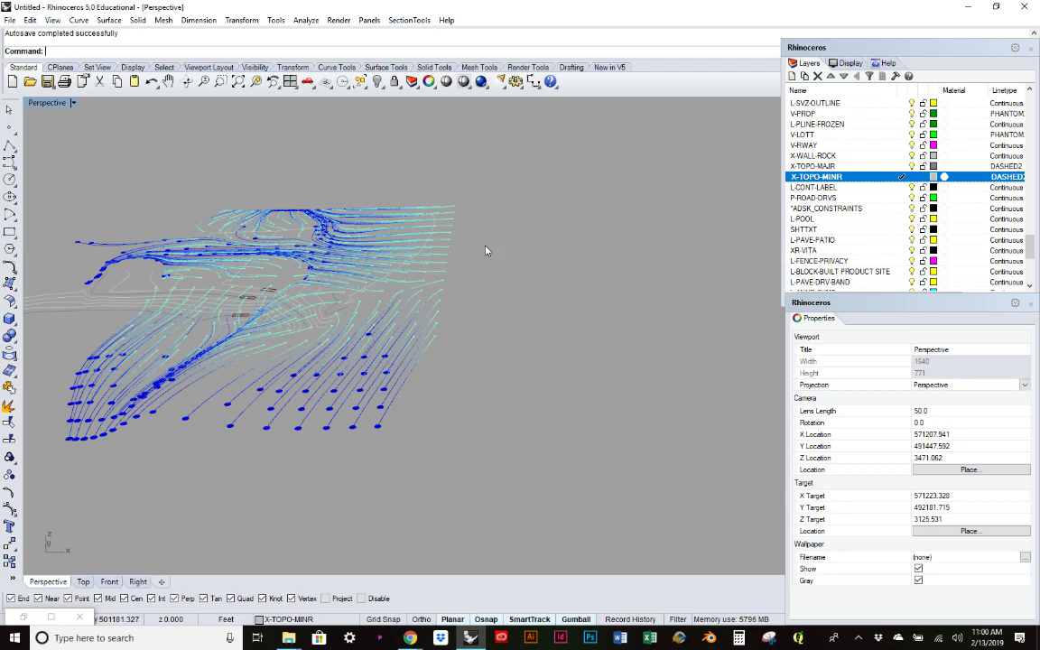
{"action": "scroll", "coordinate": [163, 408], "scroll_direction": "up", "scroll_amount": 2}
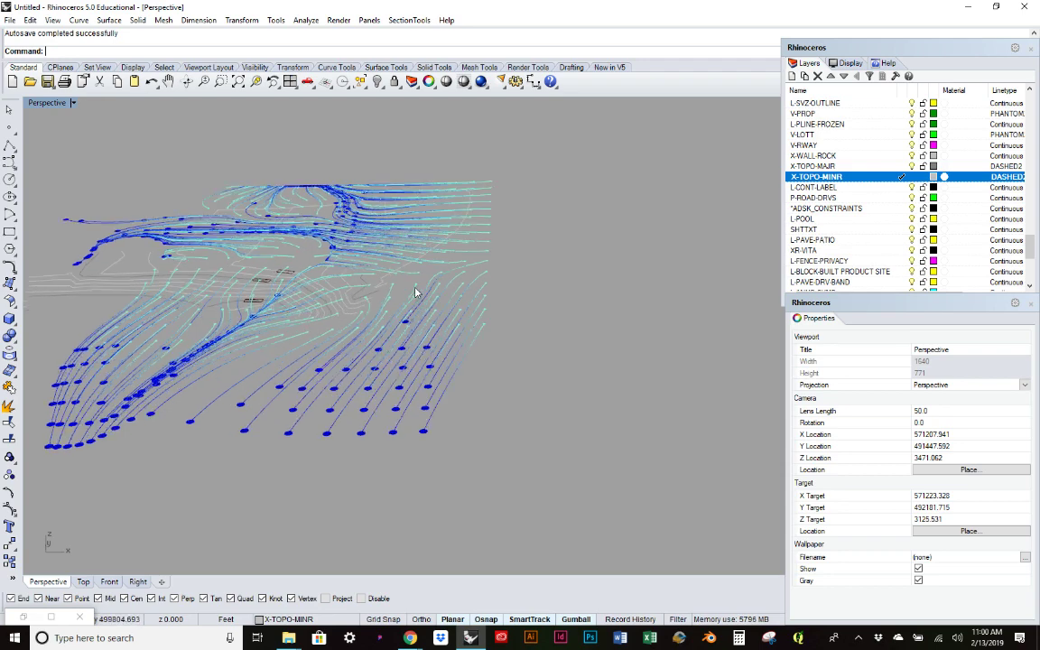
{"action": "scroll", "coordinate": [289, 298], "scroll_direction": "up", "scroll_amount": 2}
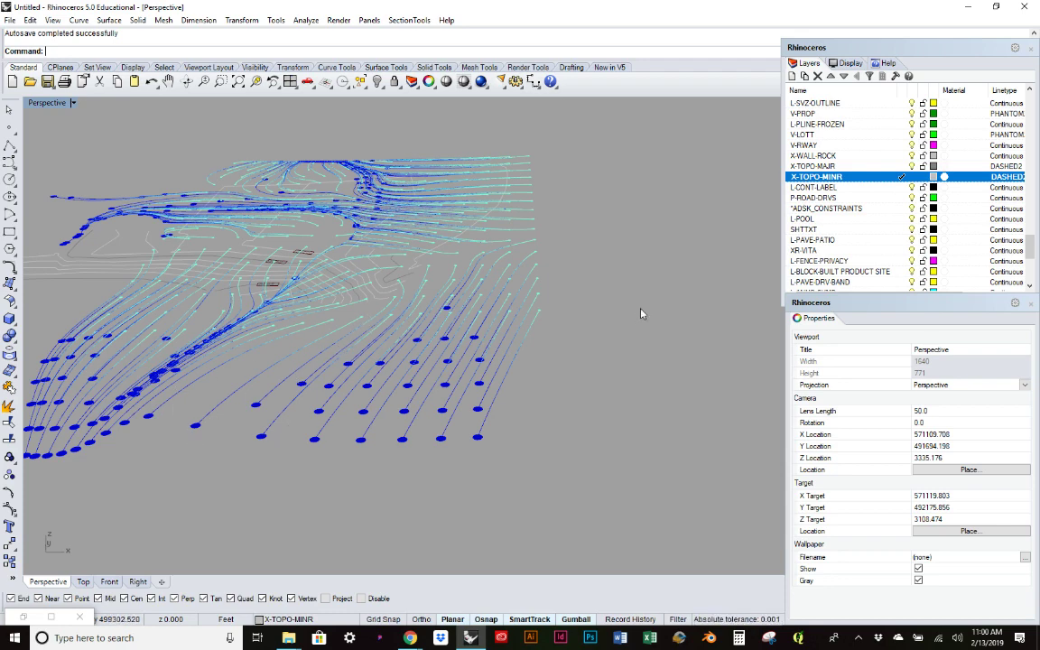
{"action": "right_click_drag", "start_coordinate": [284, 372], "coordinate": [267, 386]}
{"action": "right_click_drag", "start_coordinate": [269, 381], "coordinate": [269, 380]}
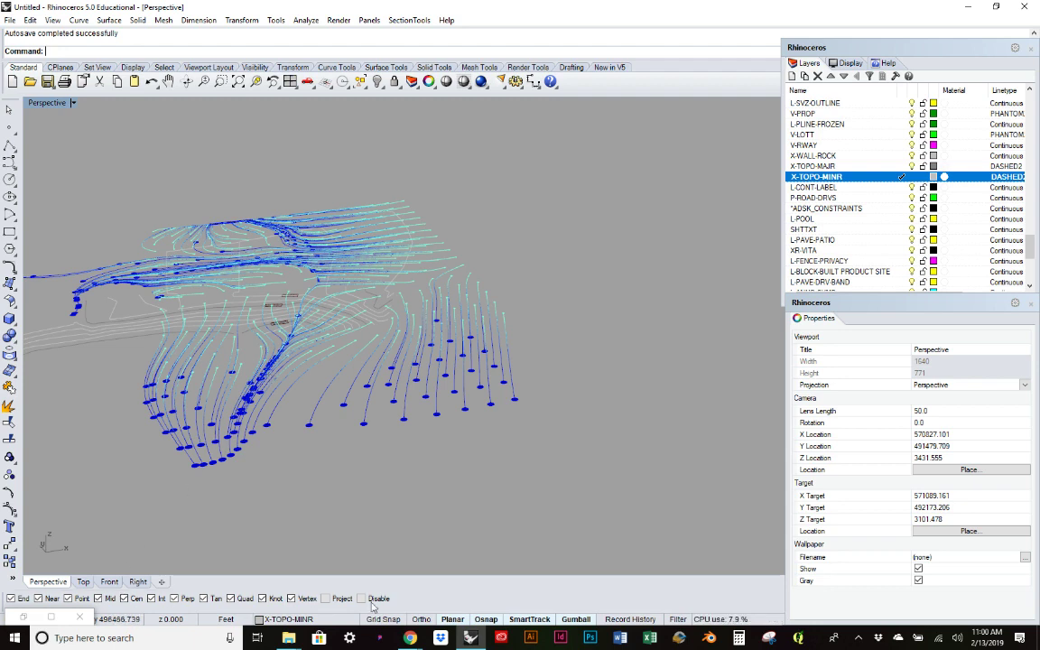
Switch to the open Google Chrome window
{"action": "mouse_move", "coordinate": [409, 638]}
{"action": "left_click", "coordinate": [476, 569]}
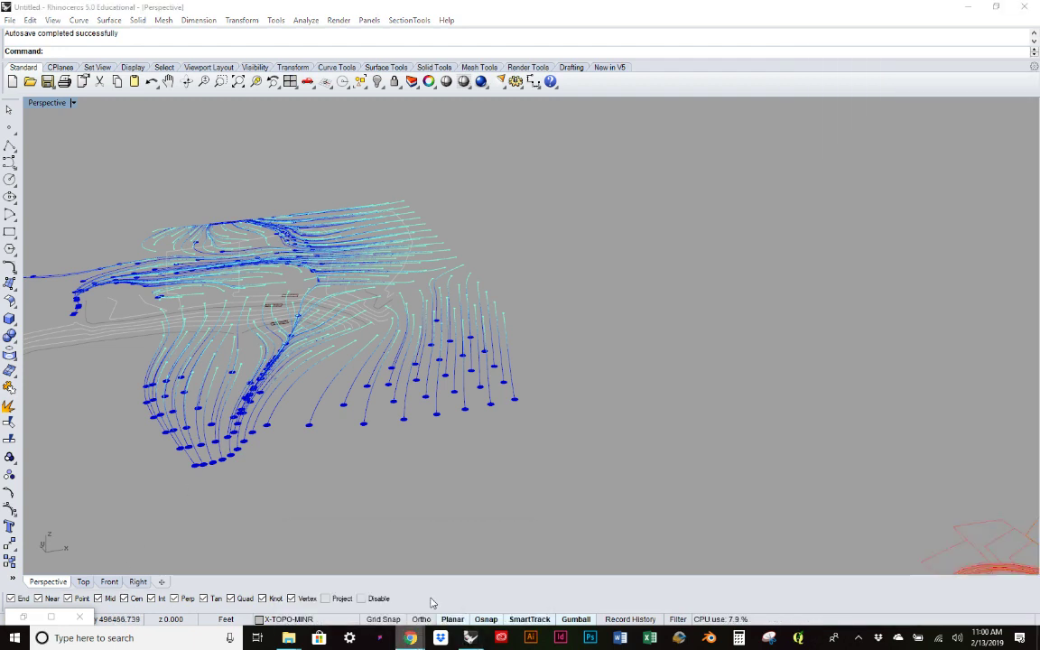